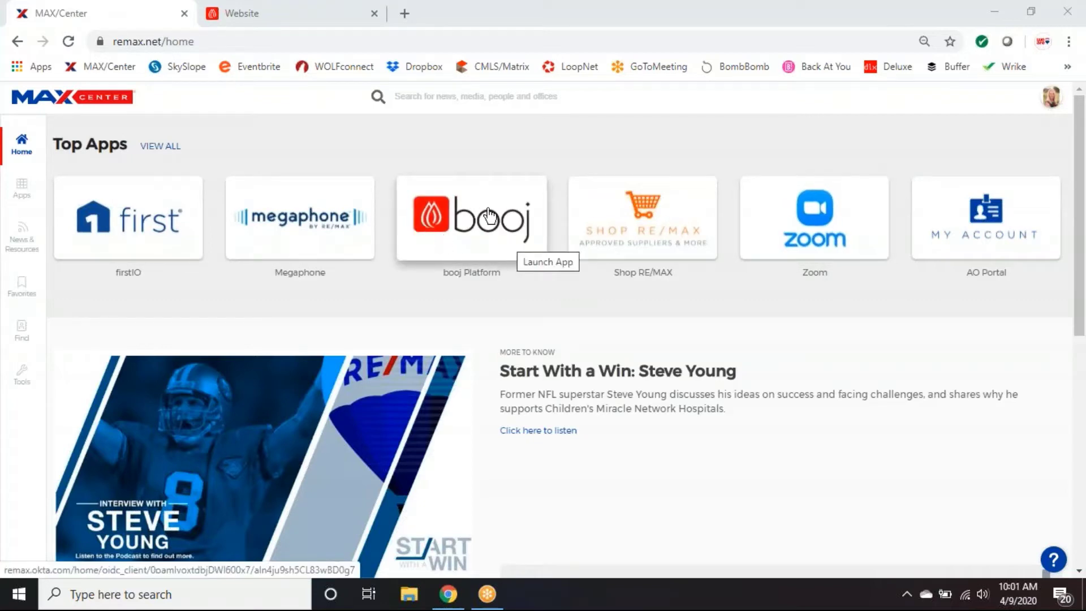
Show the full Apps list in MAX/Center and select the booj Platform tile.
mouse_move(494, 236)
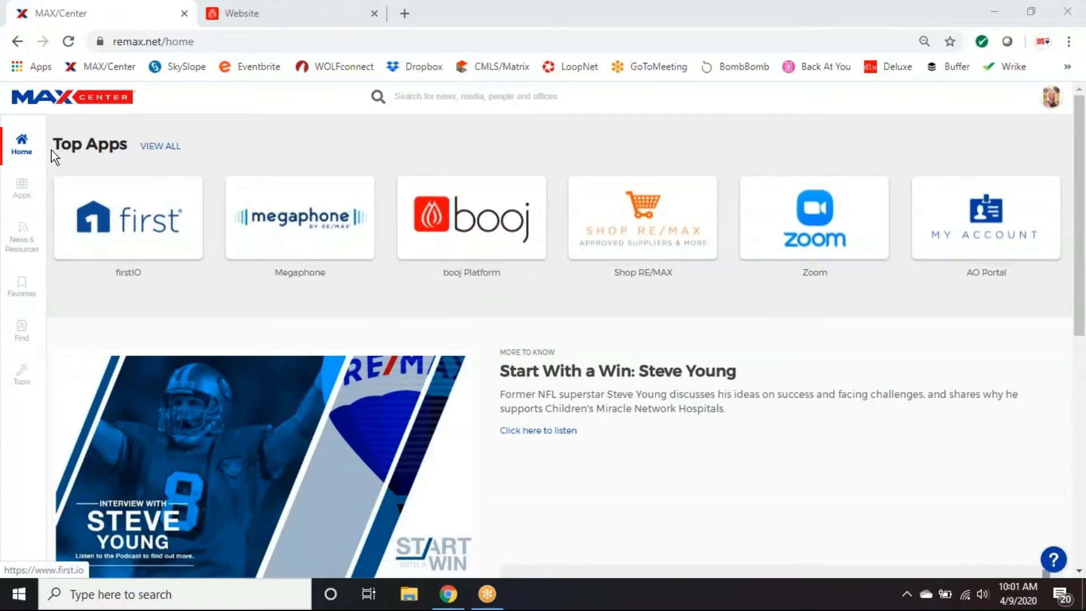
click(23, 194)
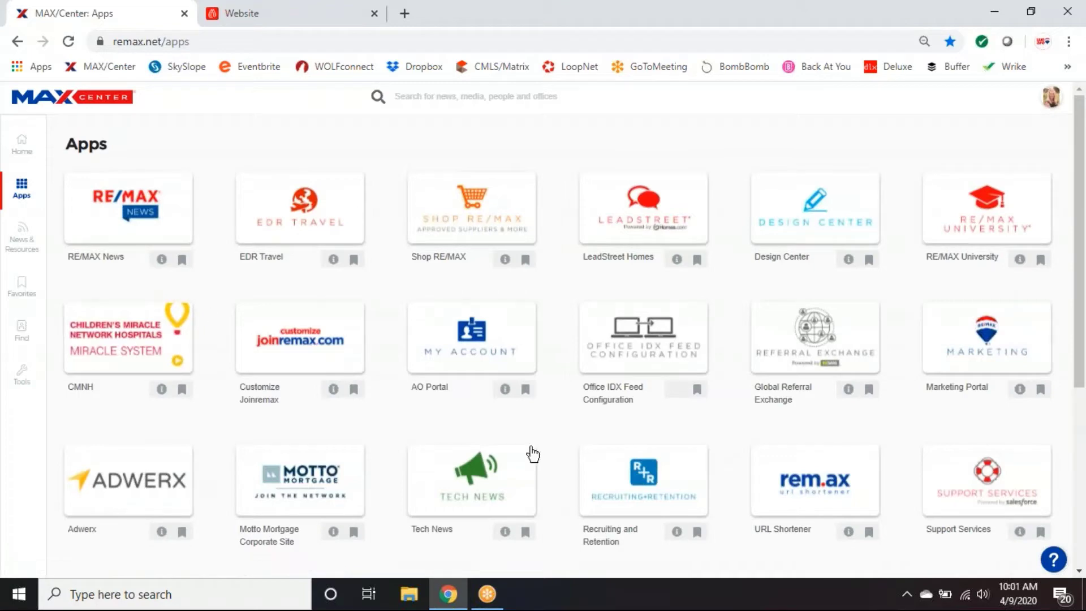
scroll(927, 429, down, 4)
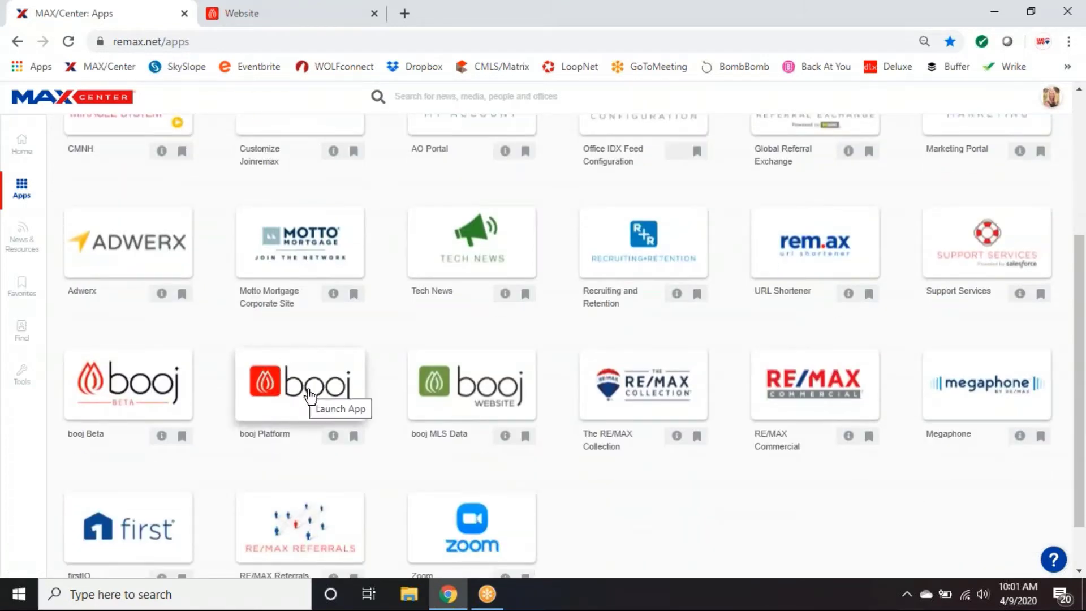
click(310, 396)
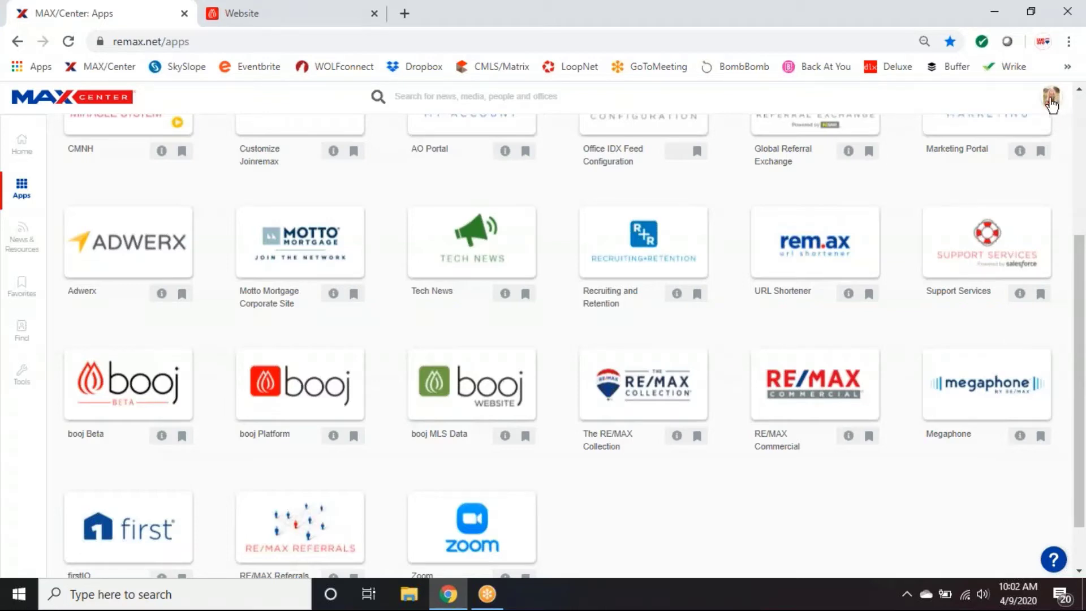
Open the agent's Profile Overview through UPDATE PROFILE in the avatar menu.
click(1050, 100)
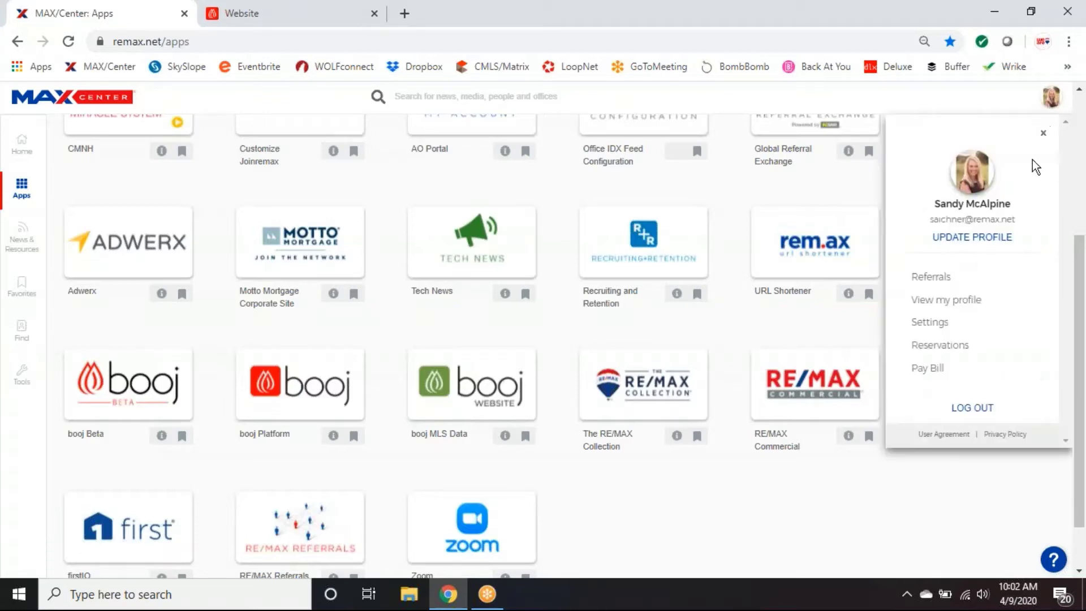
click(989, 240)
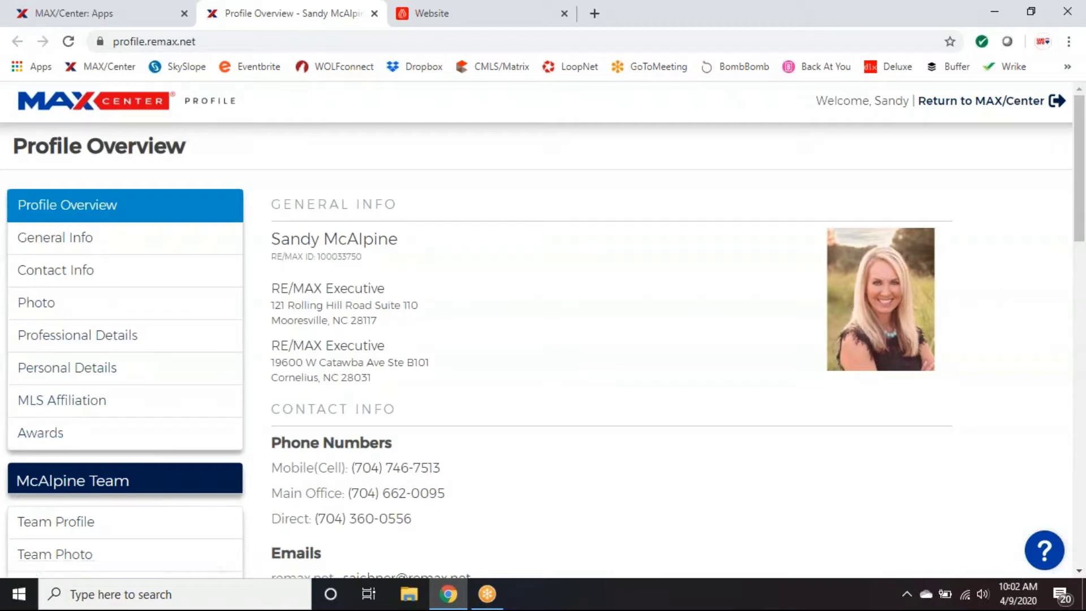
Look through General Info, then show Contact Info's Web & Social Media Sites links.
click(111, 245)
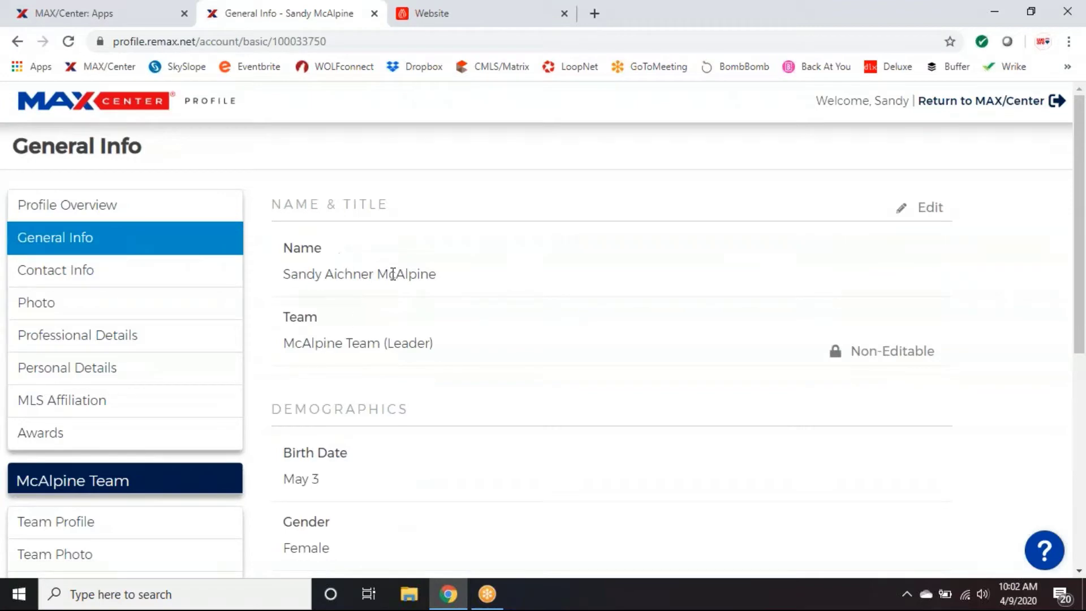
scroll(413, 364, down, 3)
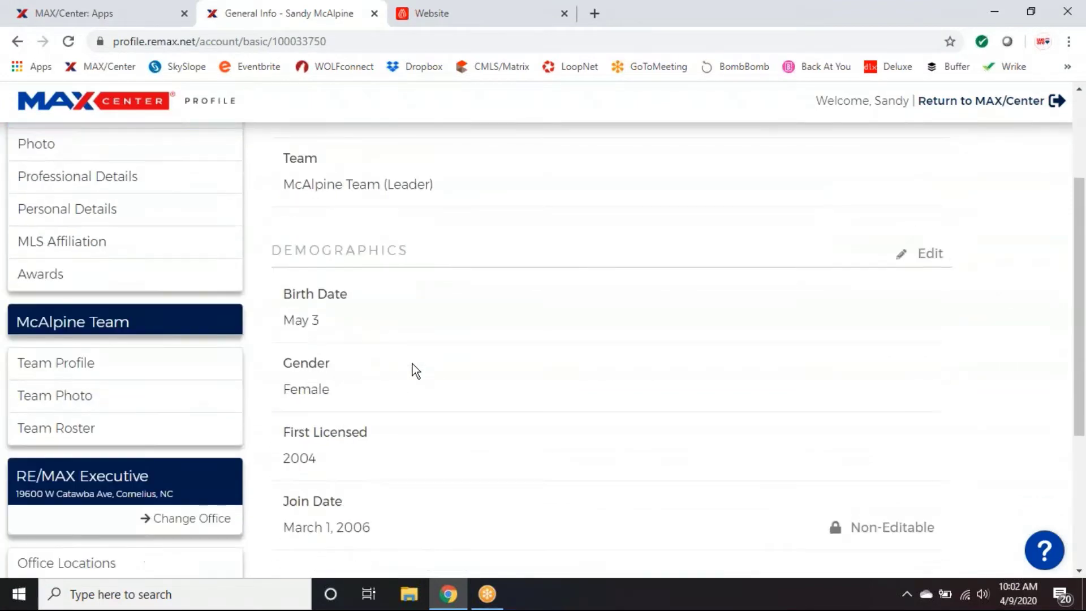
scroll(412, 364, down, 3)
scroll(413, 364, up, 3)
scroll(413, 368, up, 3)
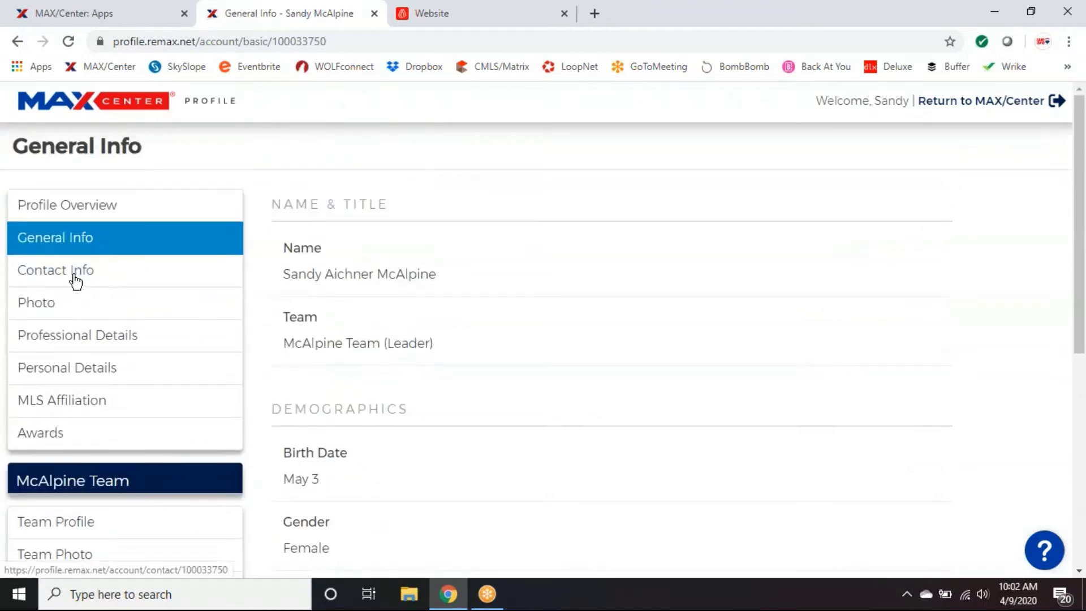
click(75, 281)
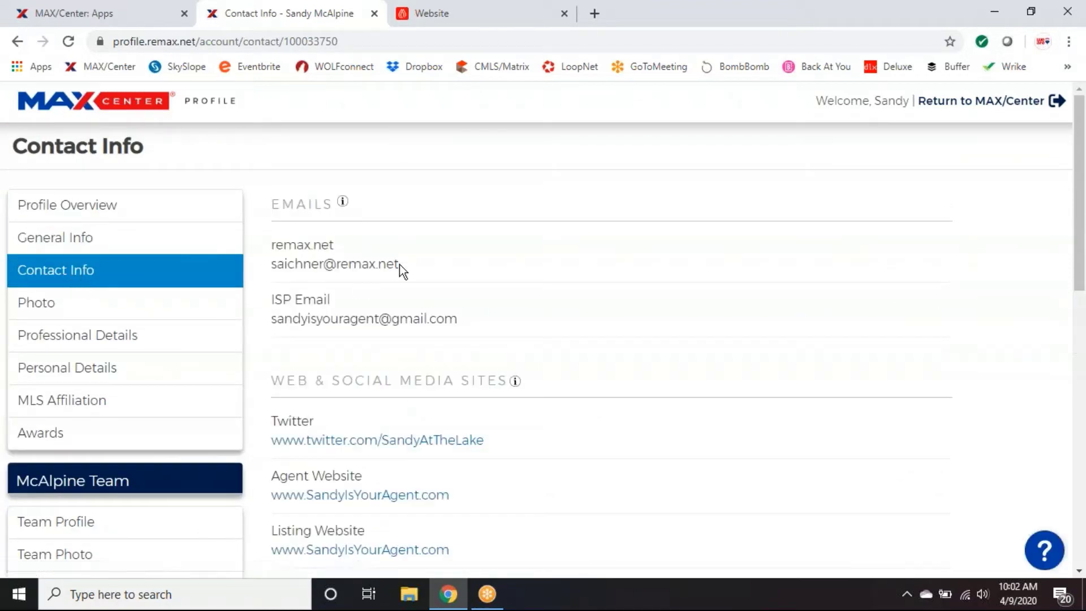
scroll(989, 273, down, 4)
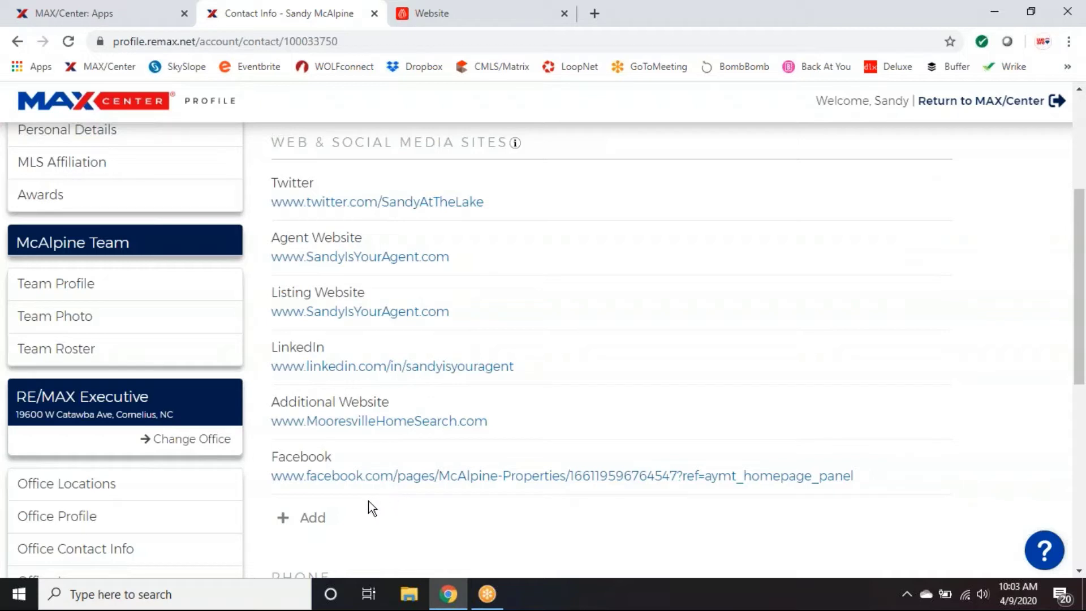
click(309, 523)
scroll(605, 486, down, 5)
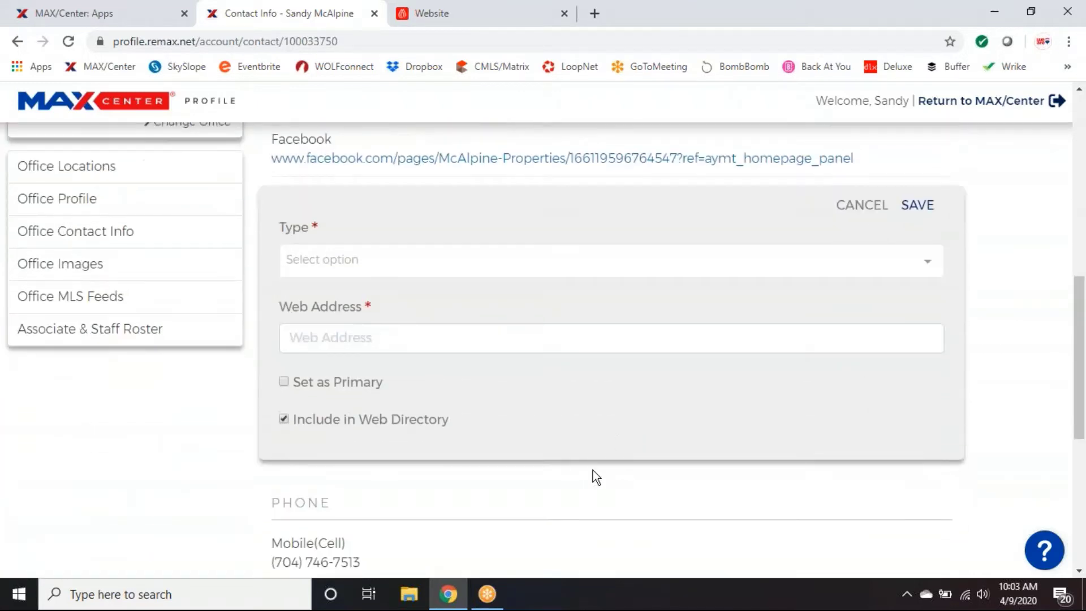
click(420, 266)
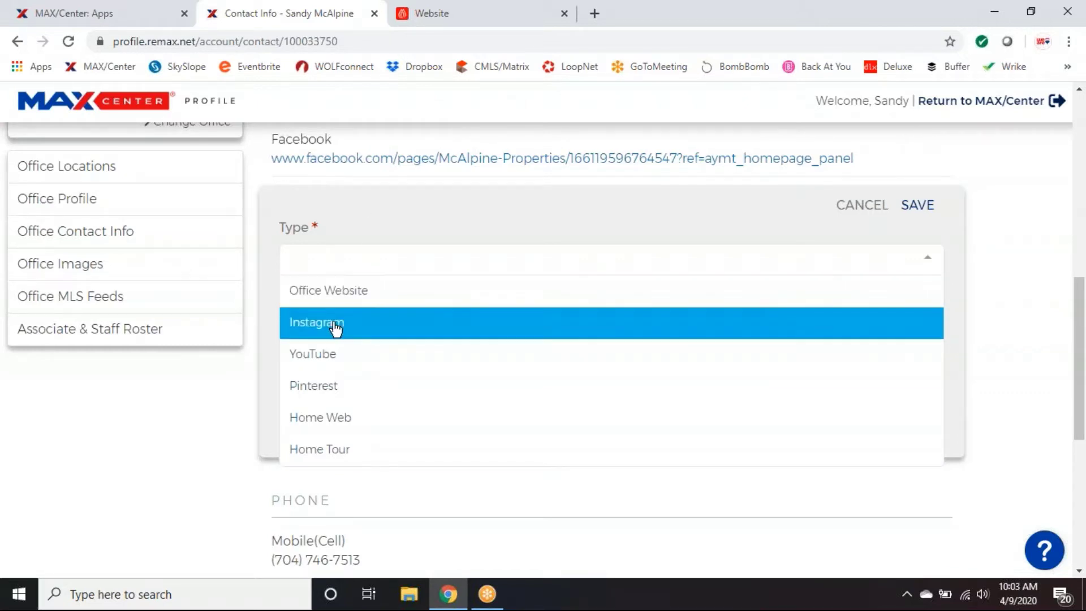
click(352, 261)
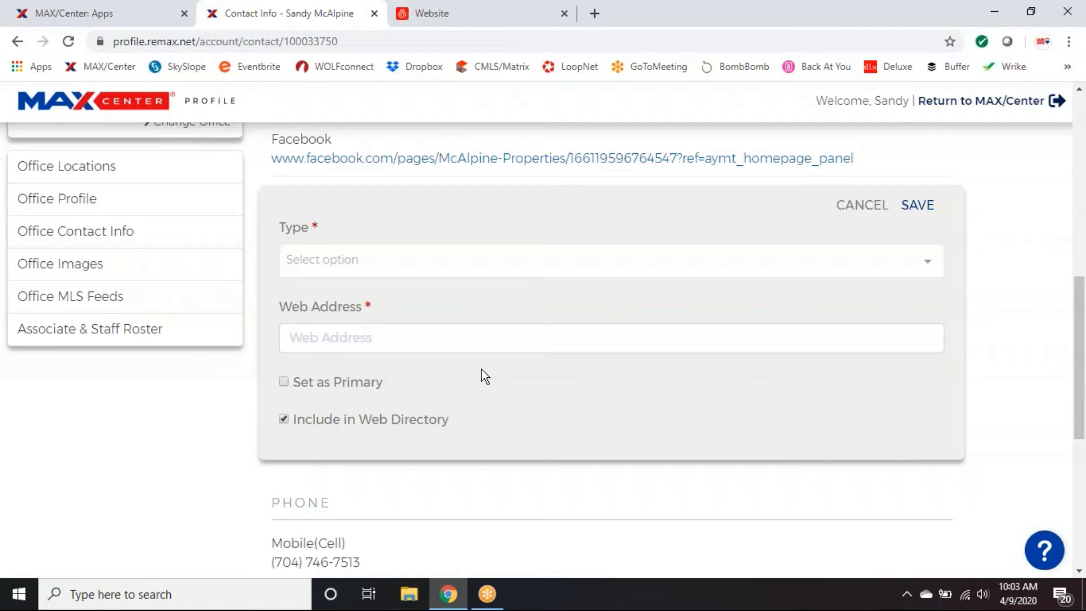
scroll(598, 330, down, 3)
scroll(598, 331, up, 3)
click(863, 208)
scroll(909, 324, up, 1)
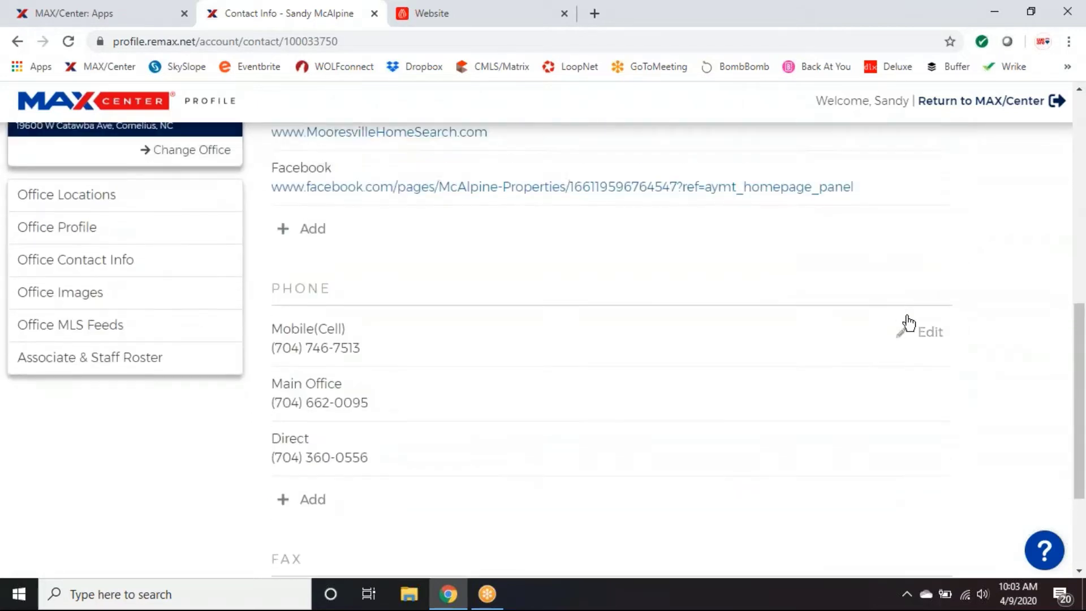
scroll(909, 324, up, 5)
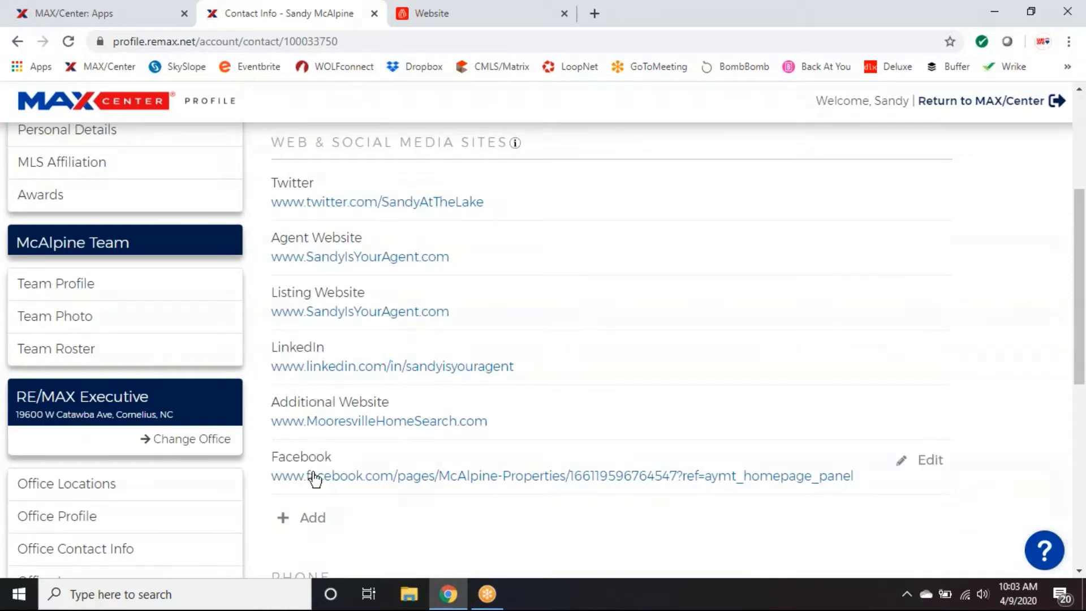
Scroll through Professional Details, then open Personal Details with the agent's bio.
scroll(467, 481, up, 1)
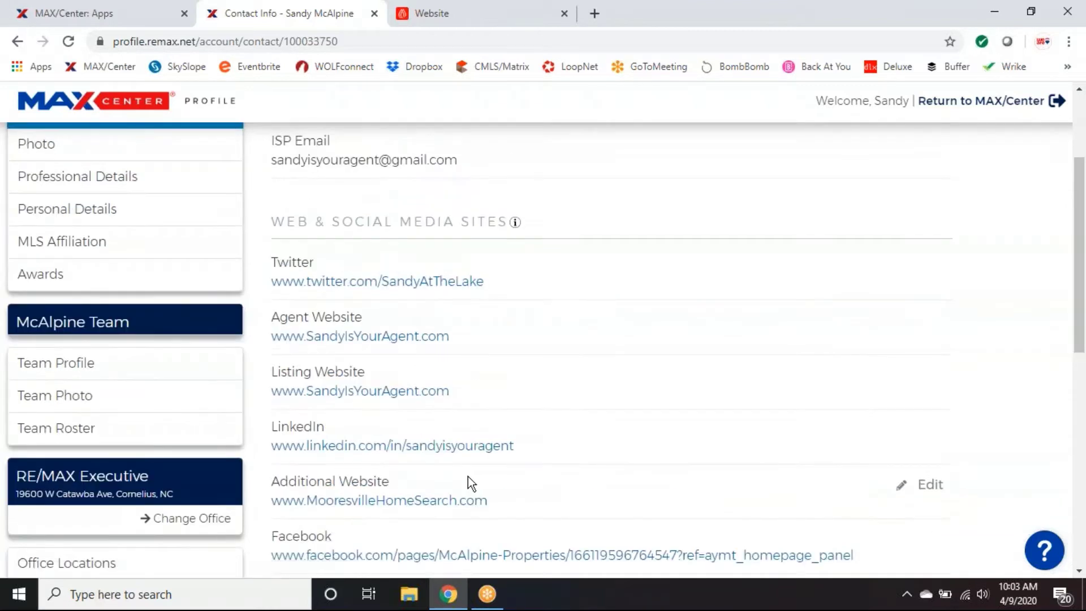
scroll(574, 433, up, 2)
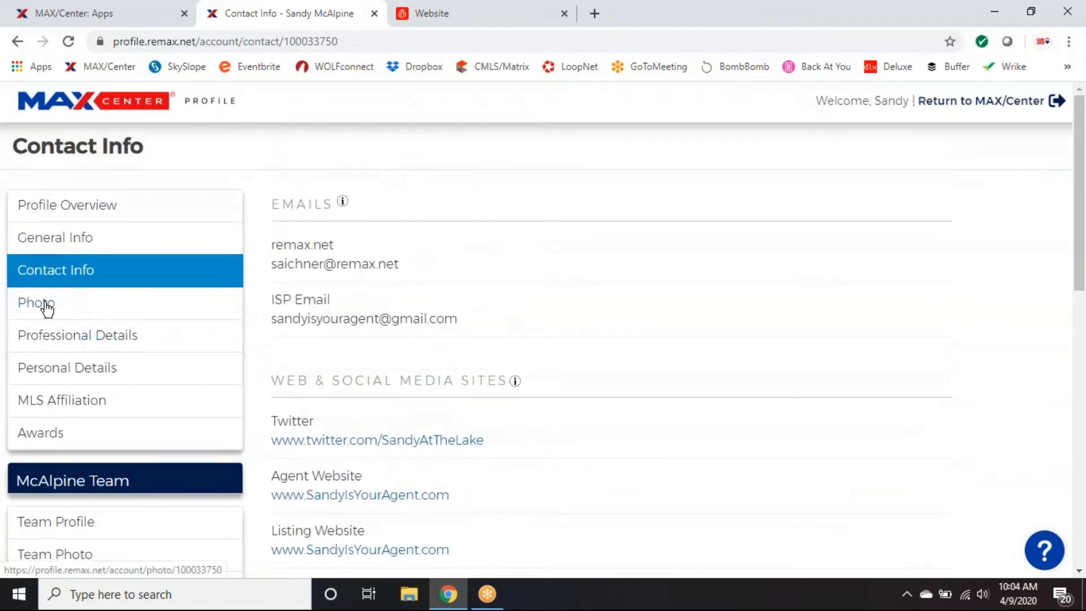
click(92, 344)
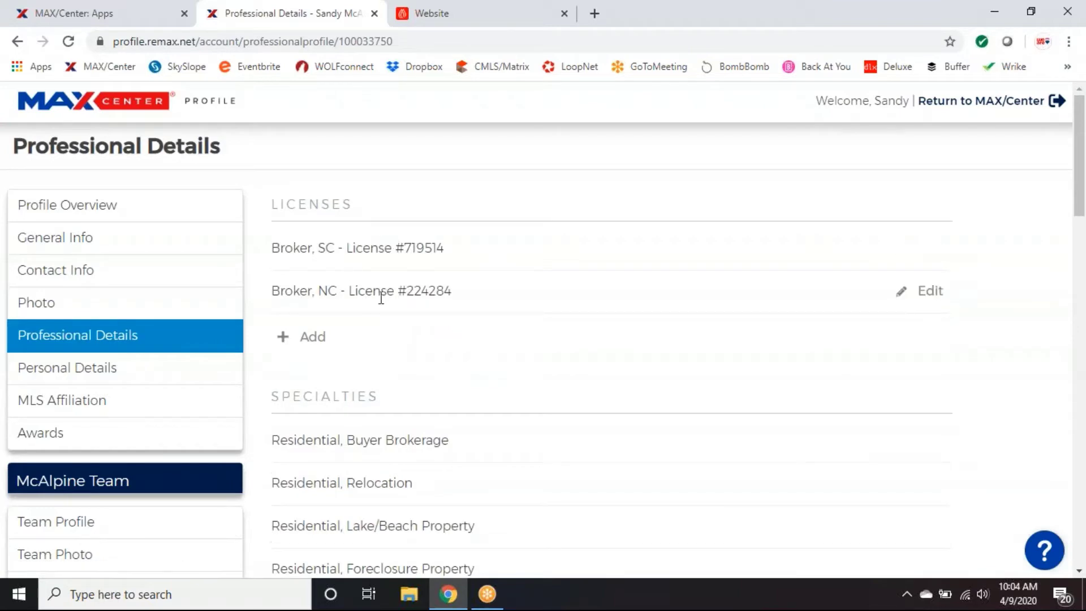
scroll(504, 326, down, 2)
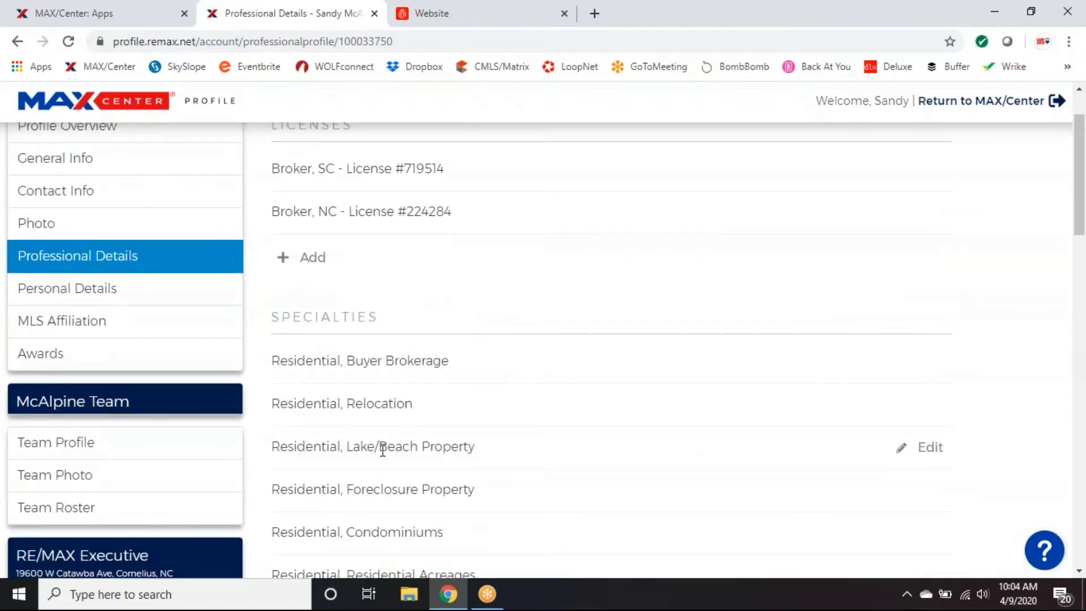
scroll(502, 446, down, 3)
scroll(505, 447, up, 3)
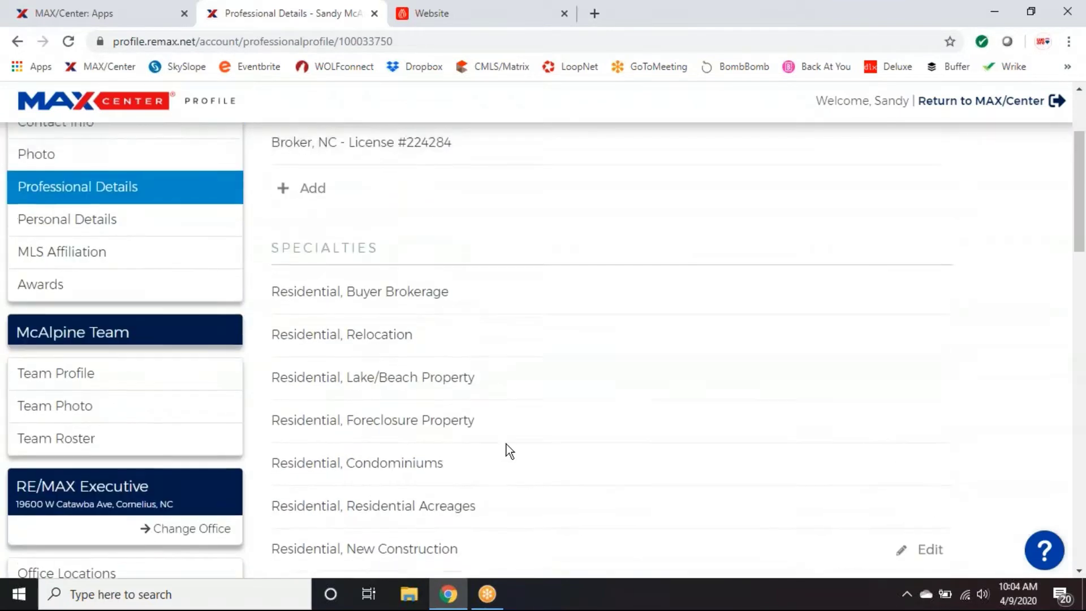
click(54, 291)
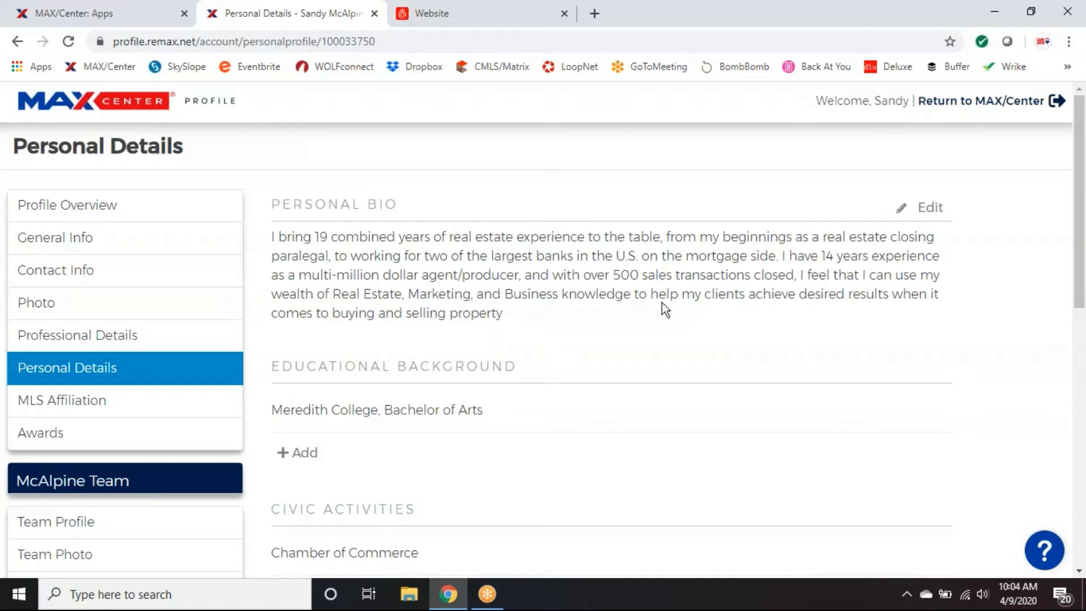
Scroll through Personal Details, then open MLS Affiliation showing Canopy as MLS Live.
mouse_move(596, 306)
scroll(612, 323, down, 1)
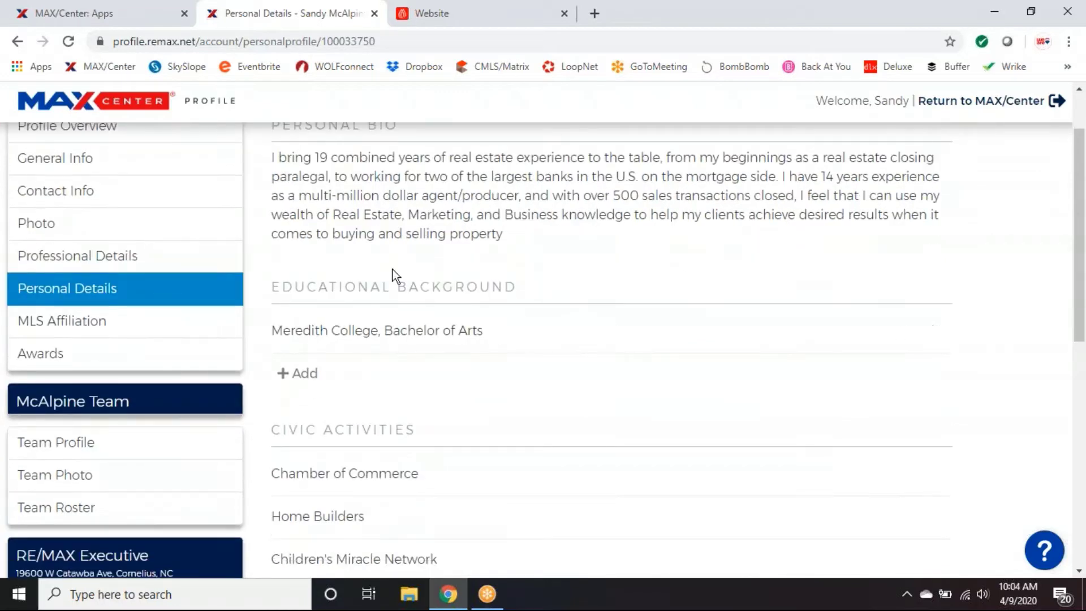
mouse_move(472, 346)
scroll(492, 361, down, 1)
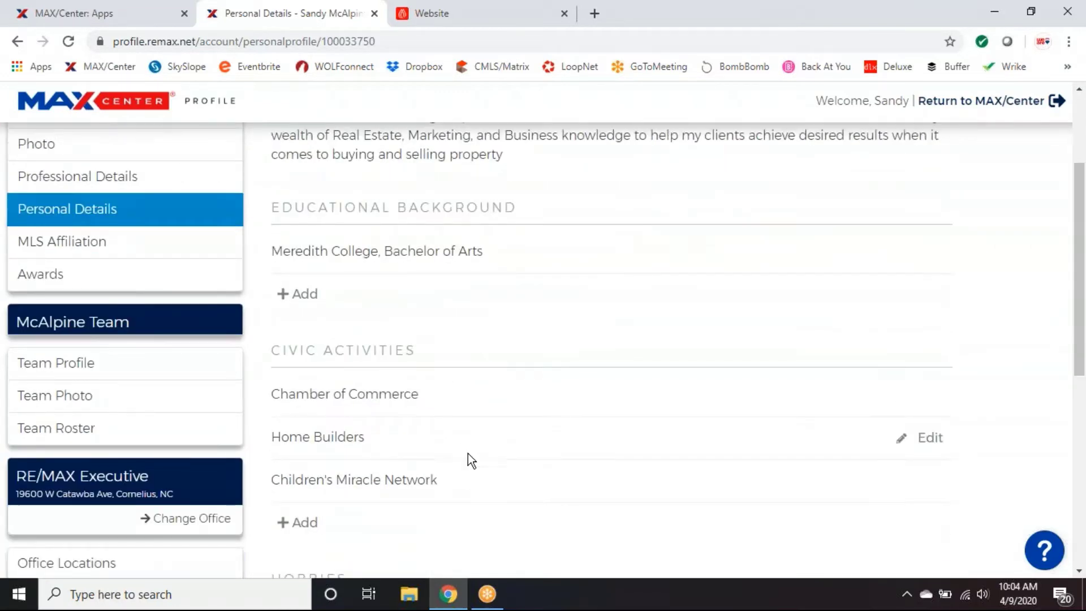
scroll(468, 459, down, 1)
scroll(484, 457, down, 3)
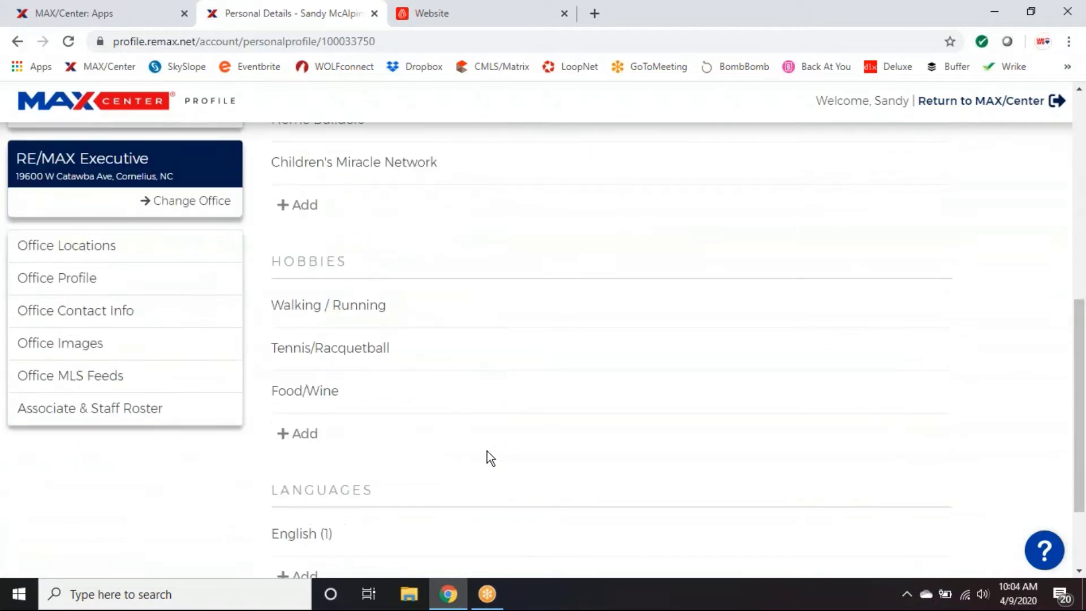
scroll(488, 453, down, 1)
scroll(436, 473, up, 1)
scroll(457, 475, up, 6)
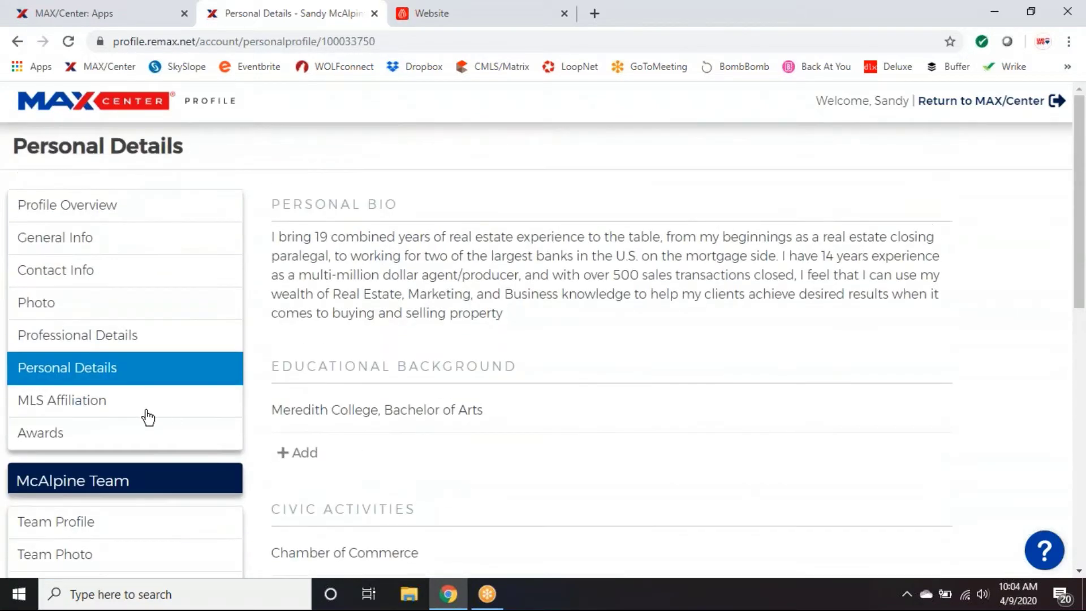
click(84, 408)
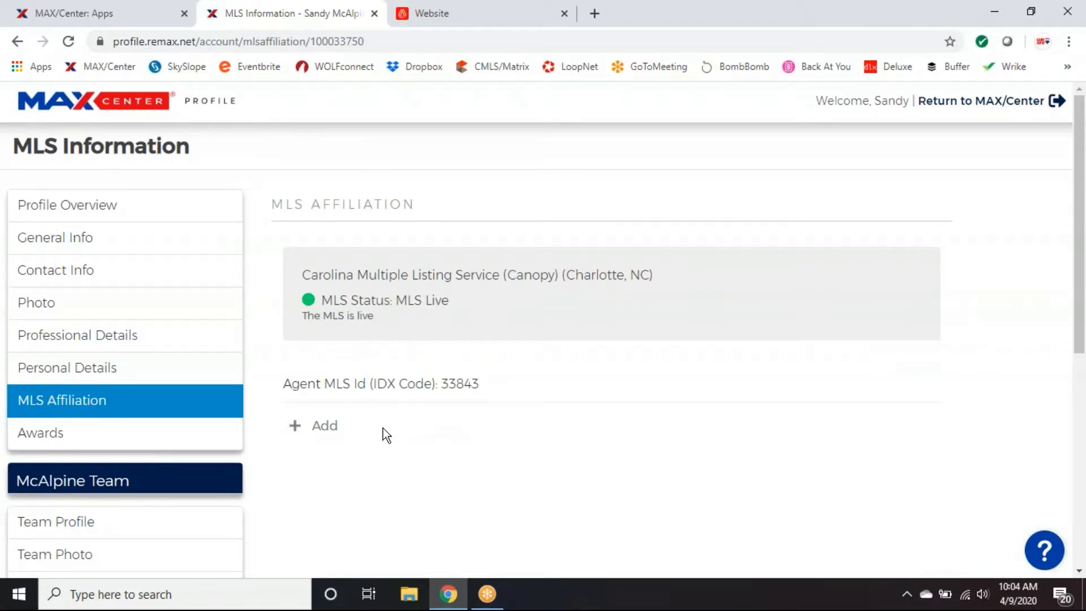
Review the Award History, from 2006 100% Club through 2019 Diamond Club Team.
click(63, 433)
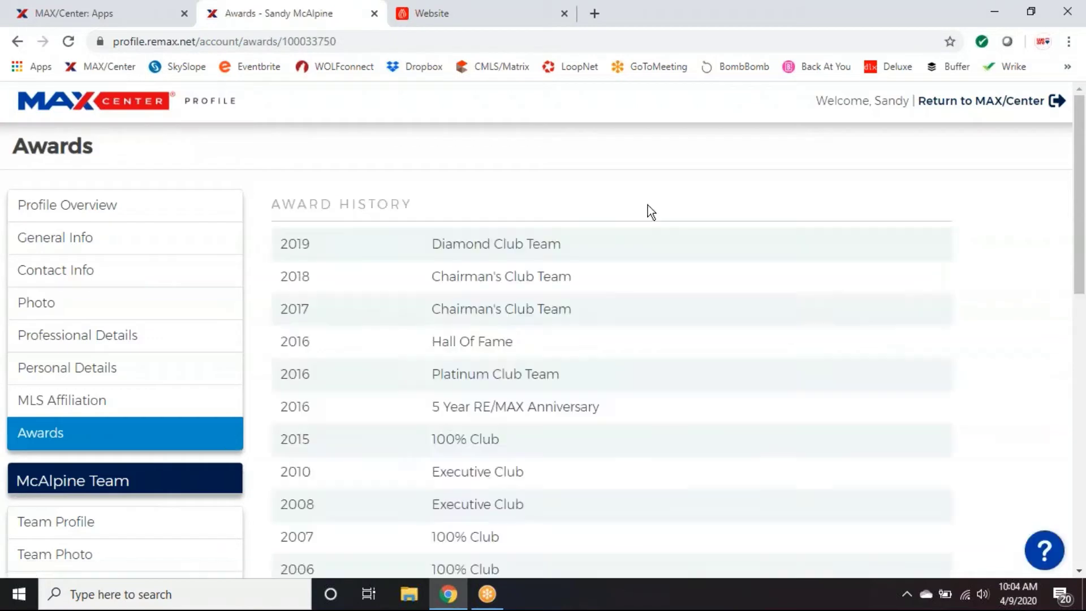
scroll(734, 362, down, 1)
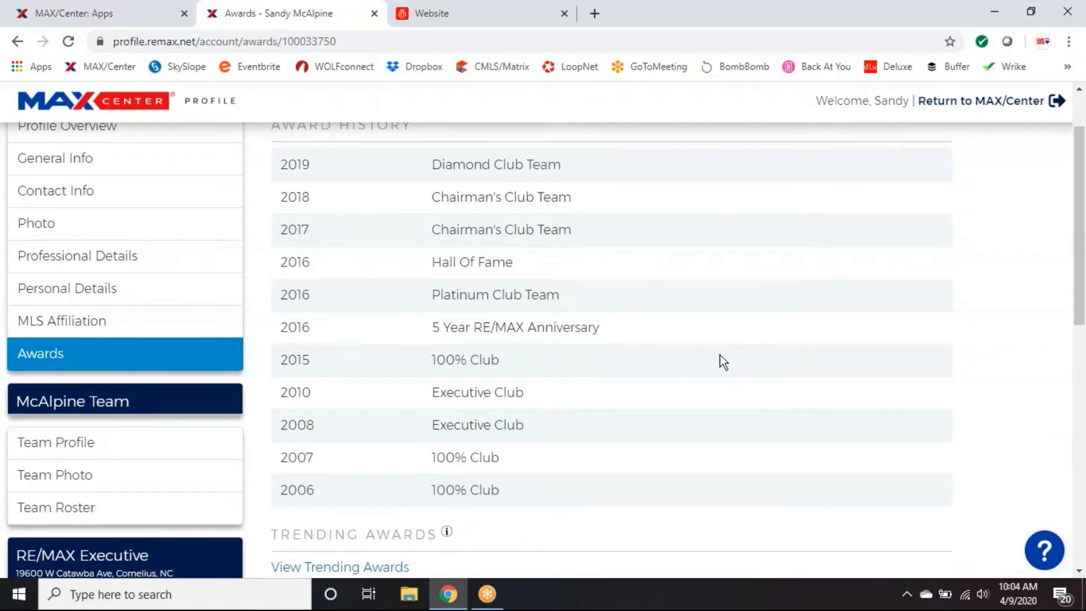
scroll(482, 308, down, 1)
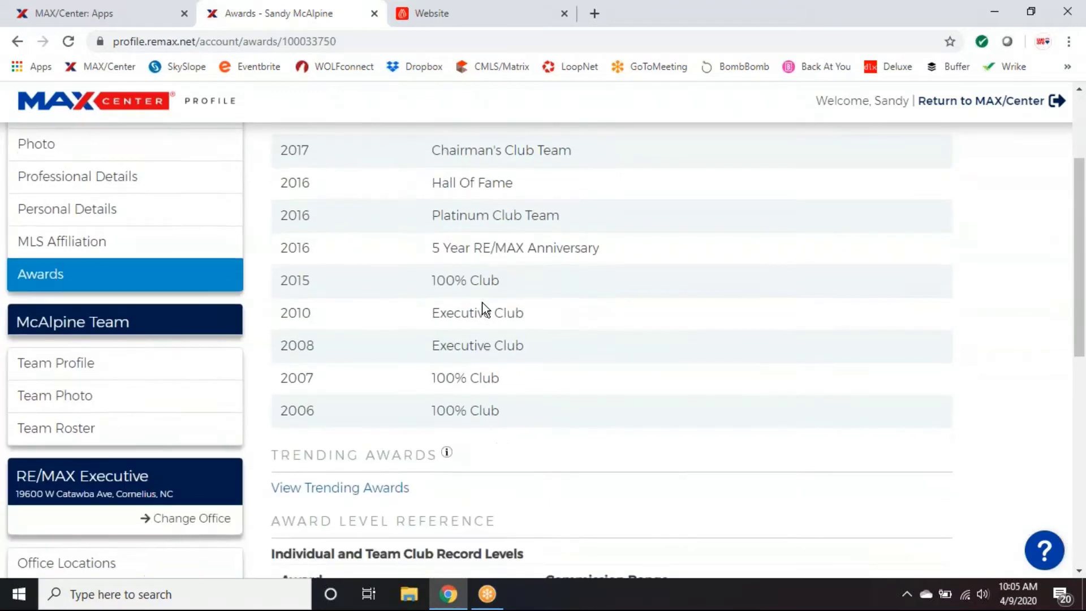
scroll(482, 308, down, 1)
scroll(482, 308, up, 3)
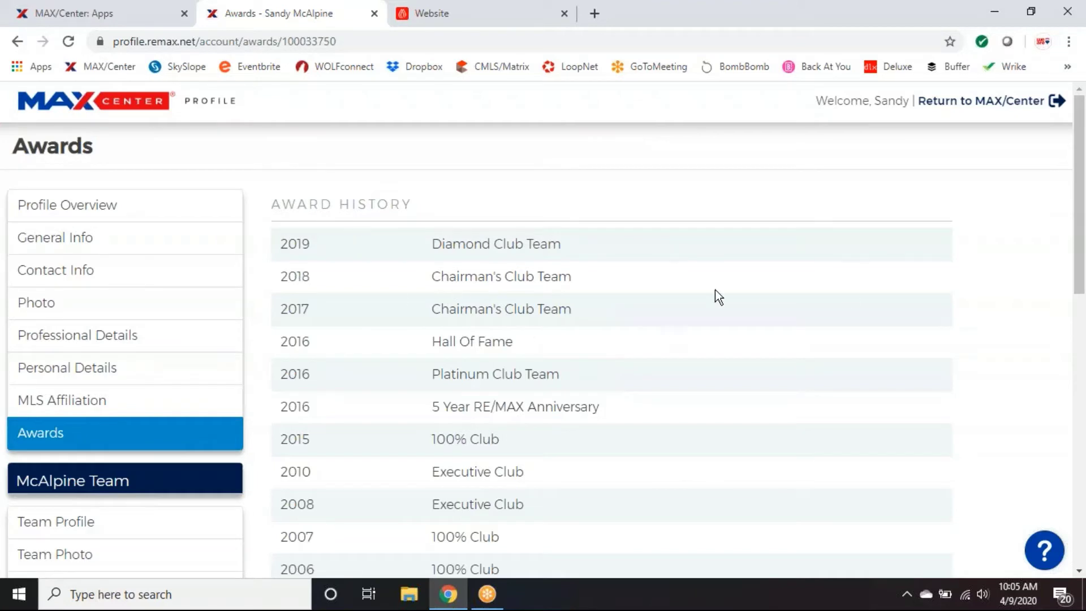
Return to MAX/Center and continue from the logged-out card to the home page.
click(981, 108)
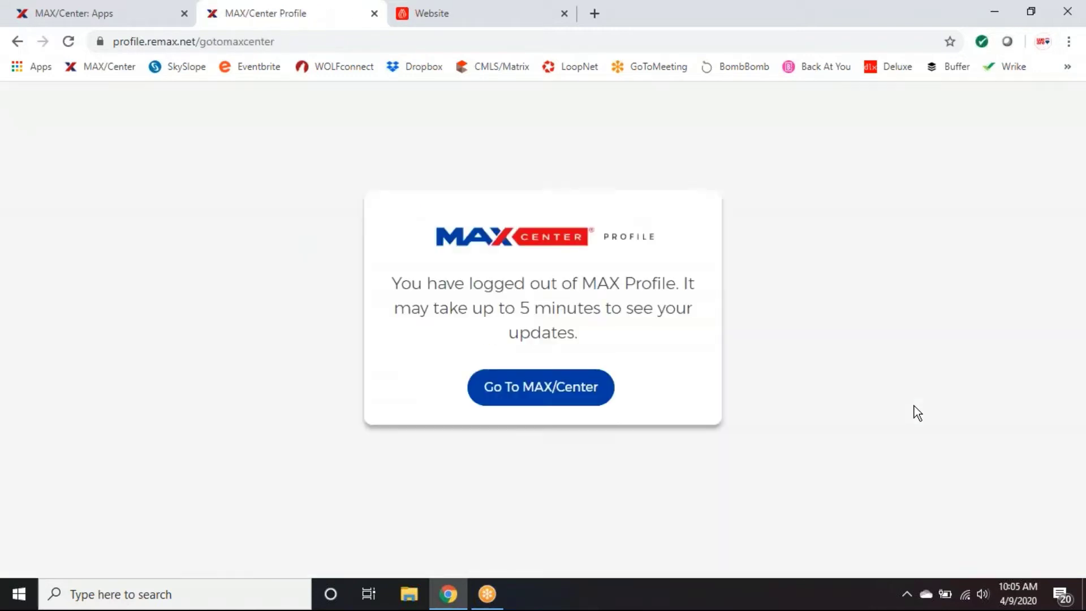
click(575, 398)
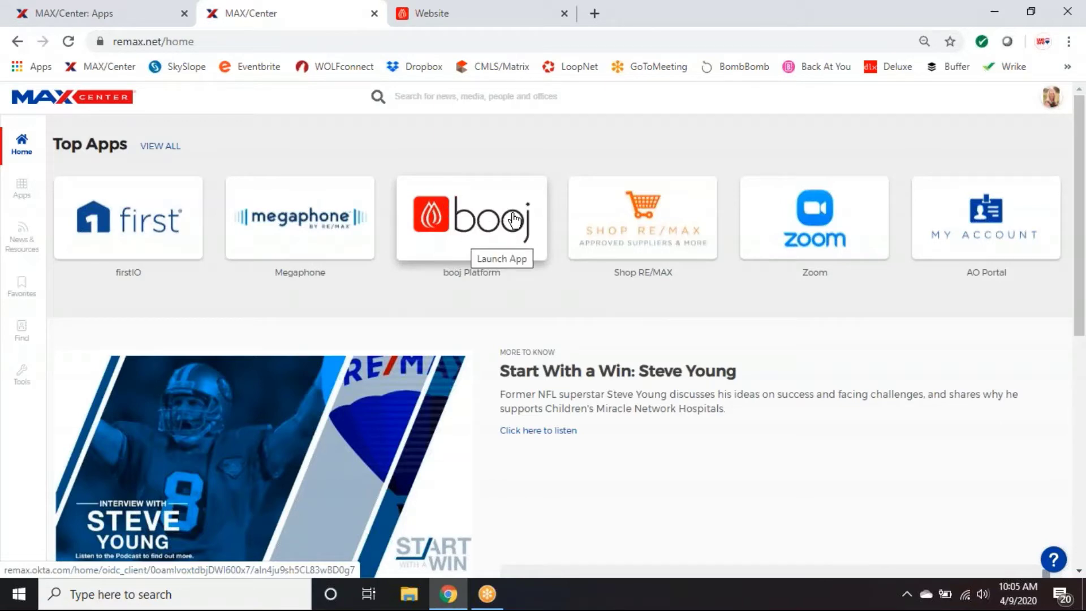
Reveal the booj Platform description among the home page's Top Apps.
mouse_move(504, 240)
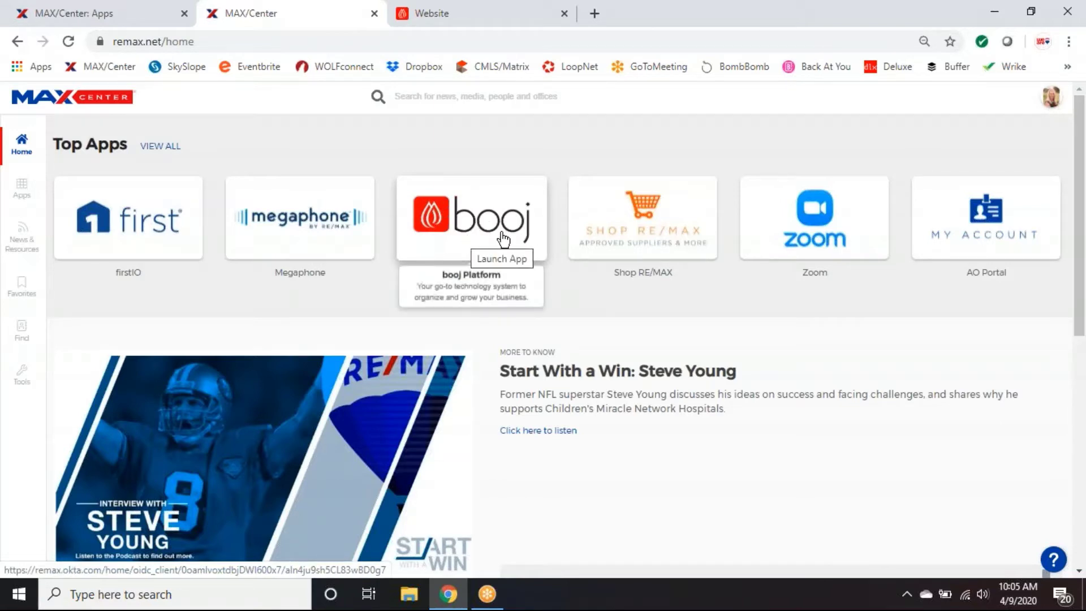
Switch to the Website tab and load the booj Dashboard from the logo.
click(456, 20)
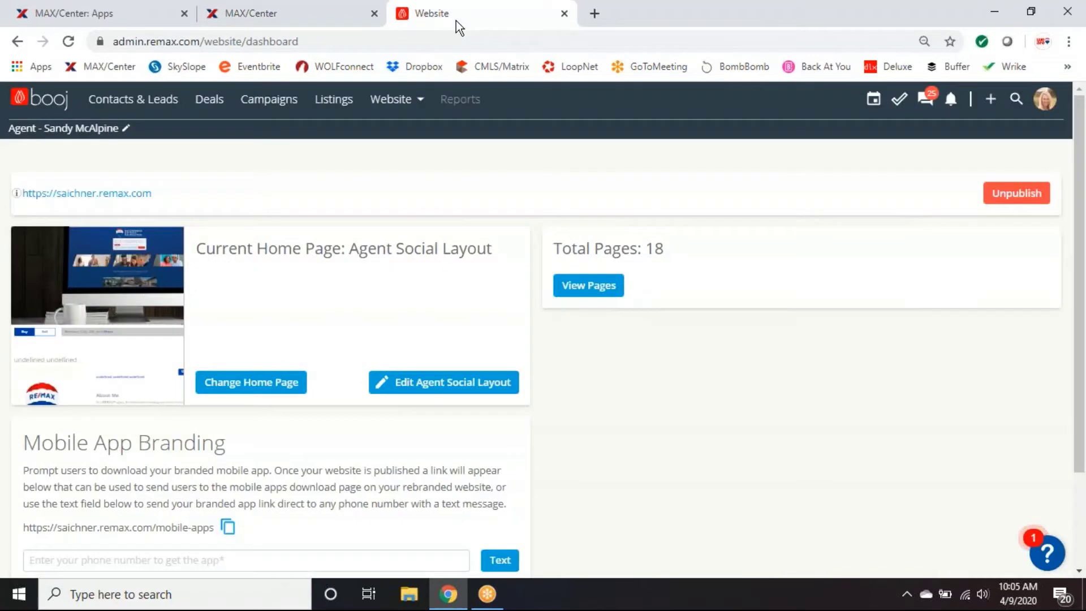
click(34, 104)
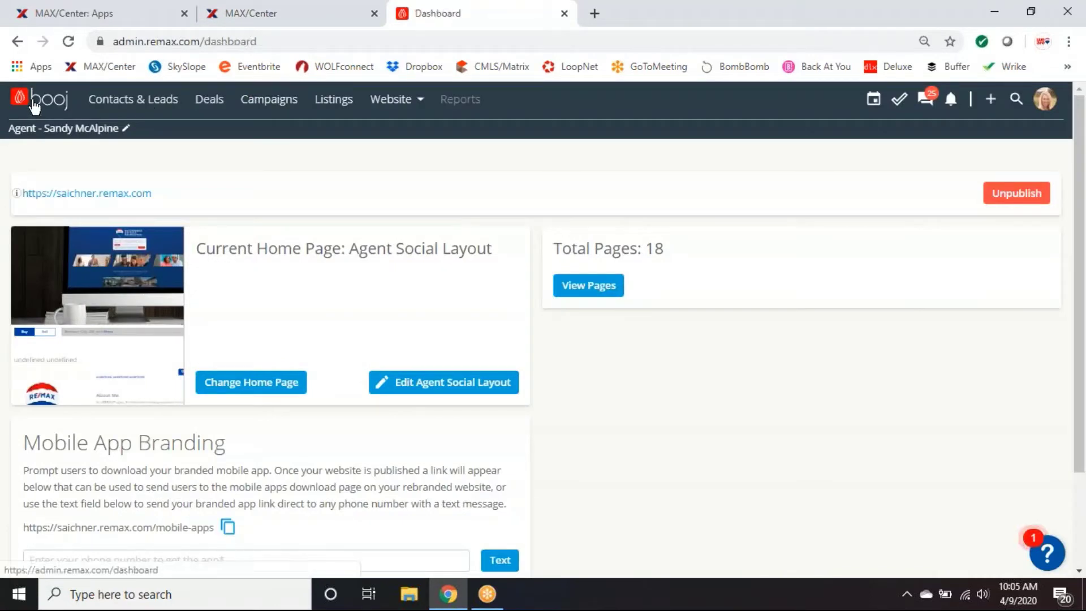
click(34, 104)
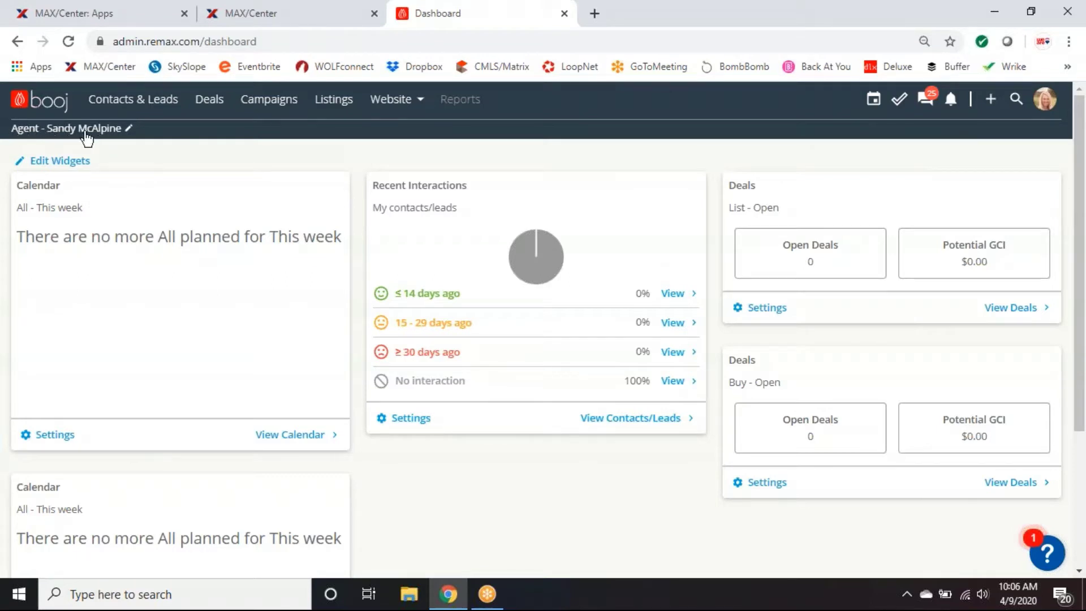
Choose the Agent role in Choose Role and apply it with Change Role.
click(79, 131)
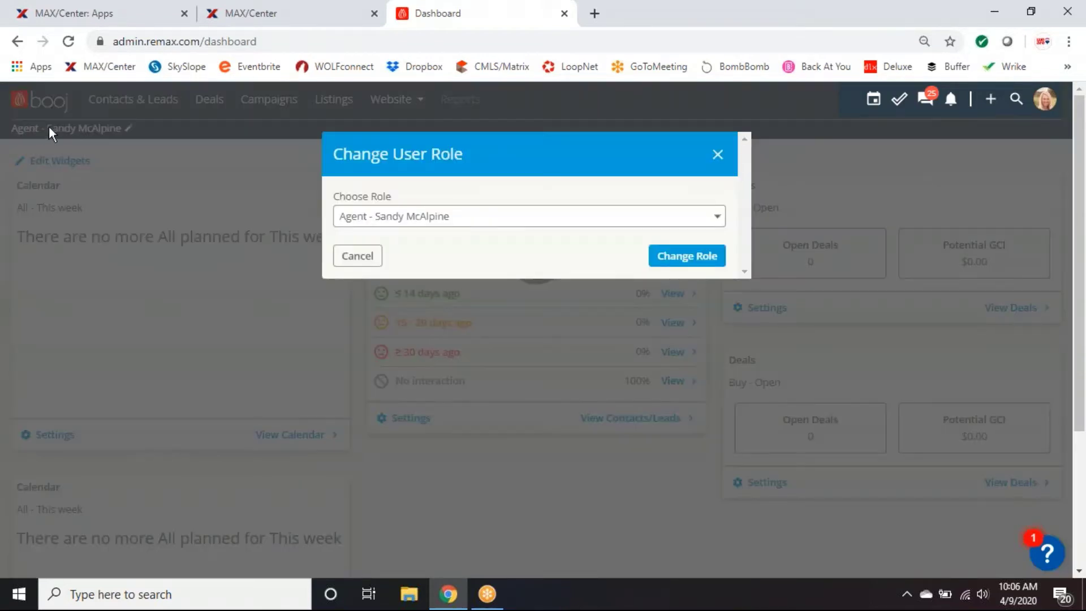
click(717, 218)
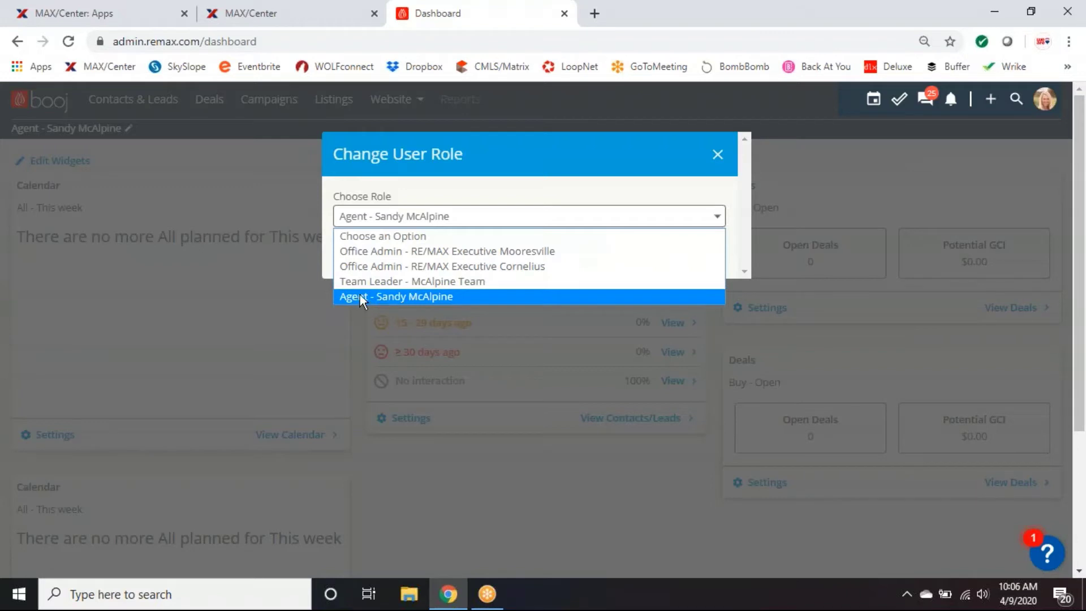
click(389, 298)
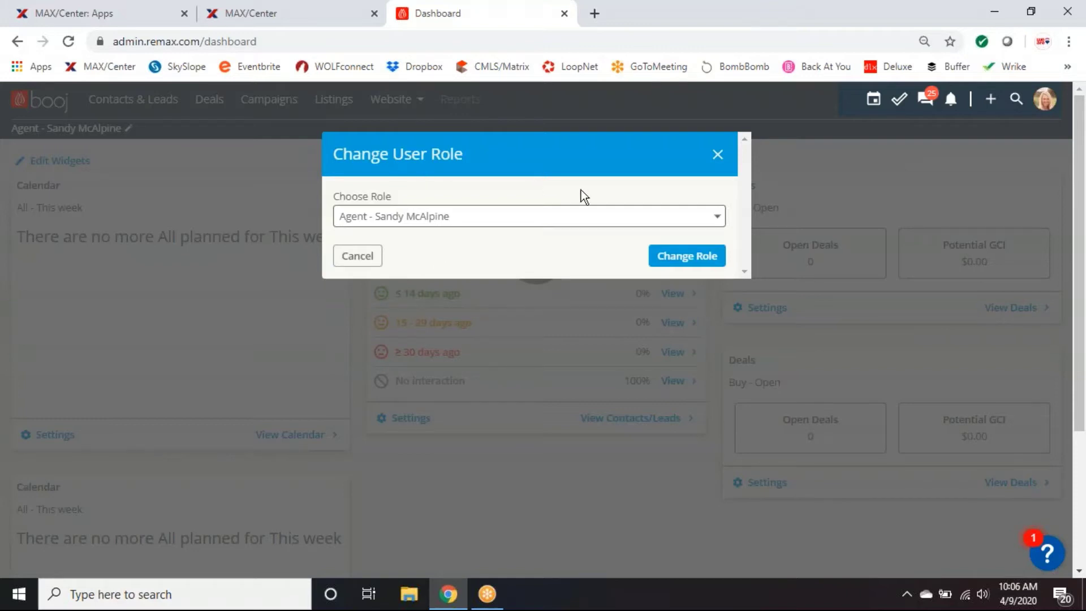
click(697, 259)
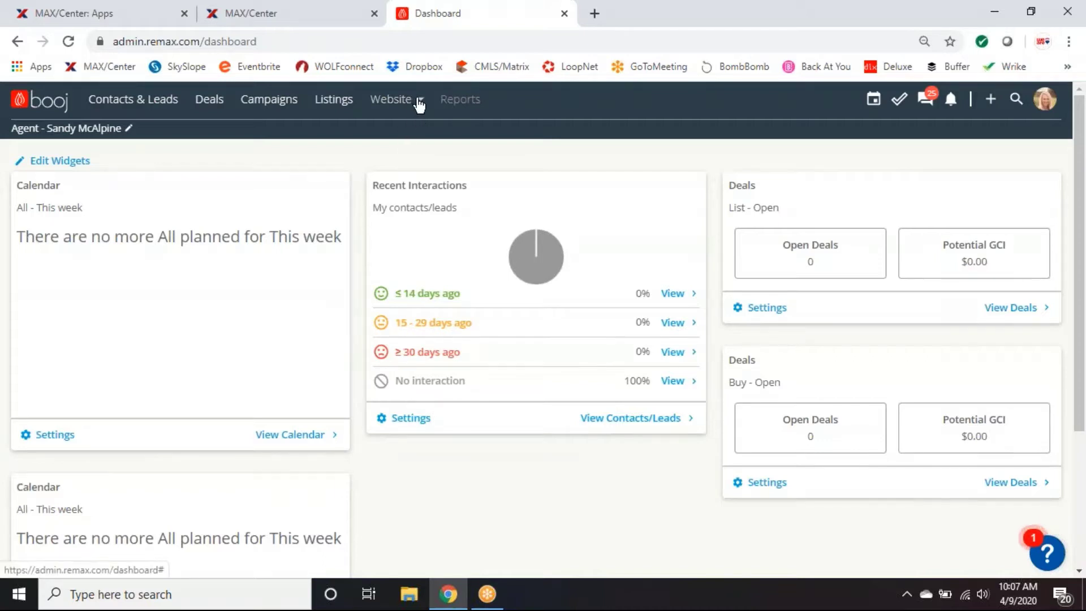
Go back to the website dashboard from the Website menu in the top navigation.
click(417, 101)
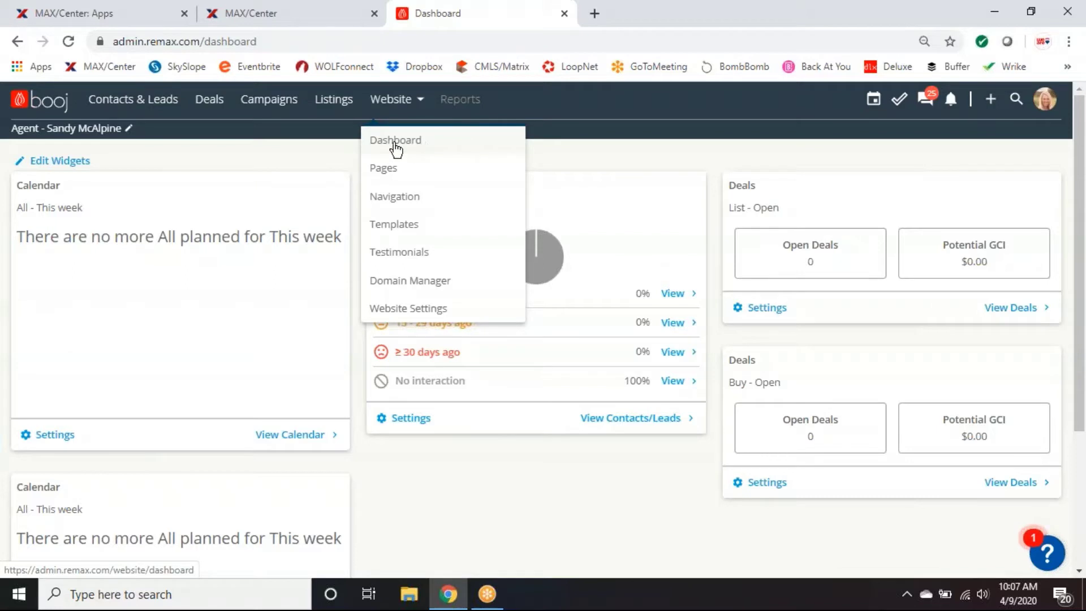
click(395, 143)
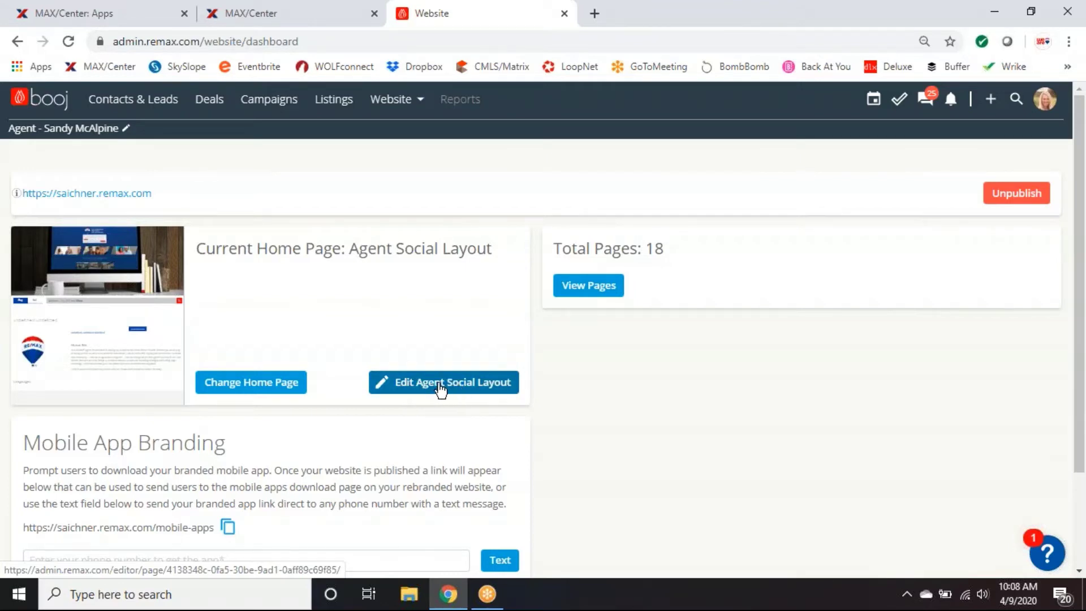
Open the Agent Social Layout page in the editor and advance the header slideshow one image.
click(440, 390)
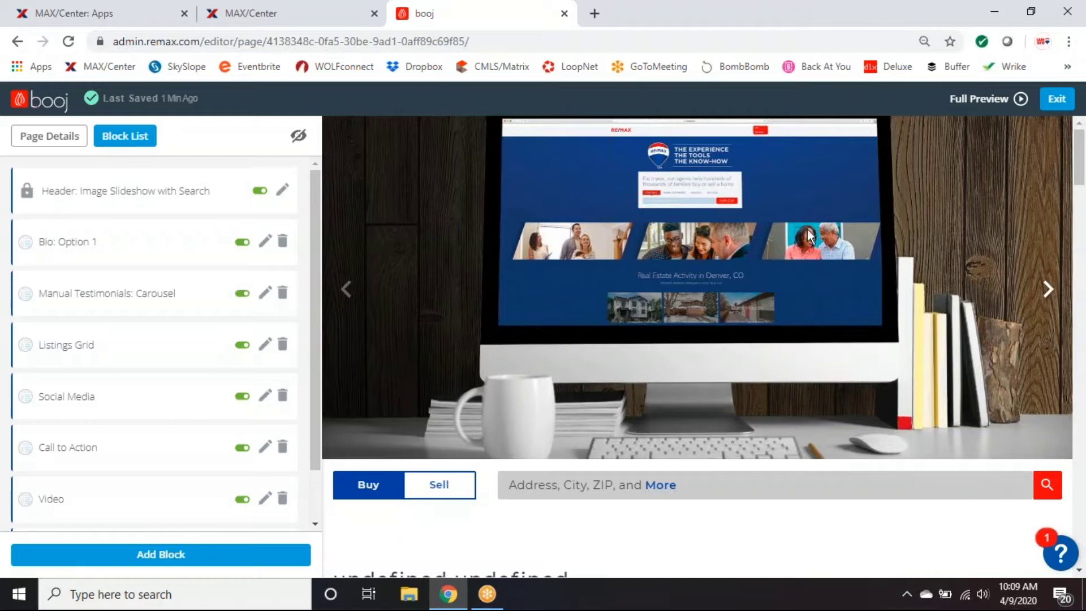
click(1047, 289)
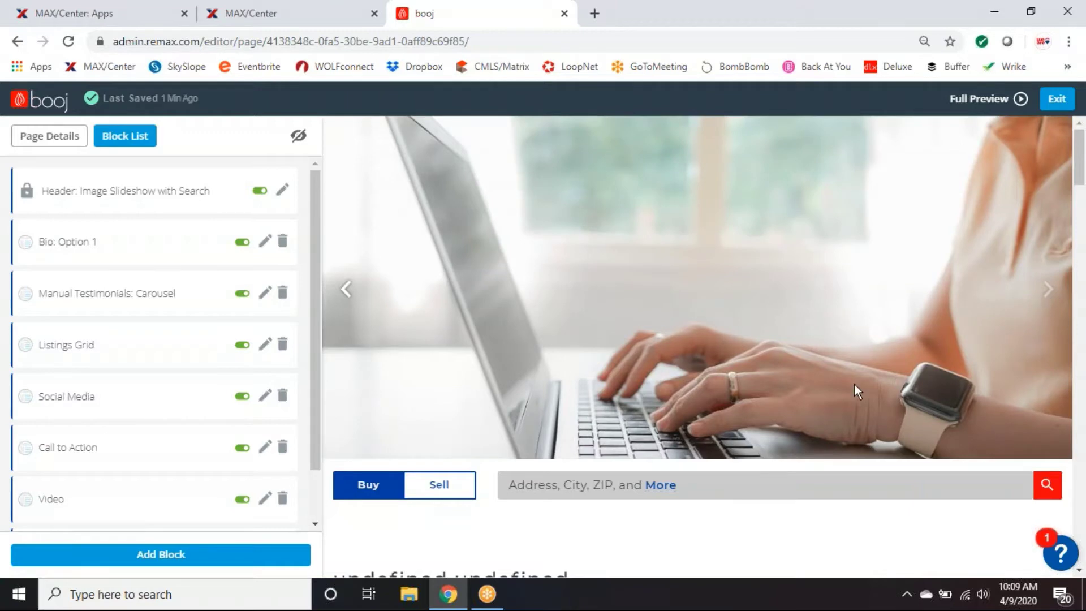
scroll(854, 384, down, 1)
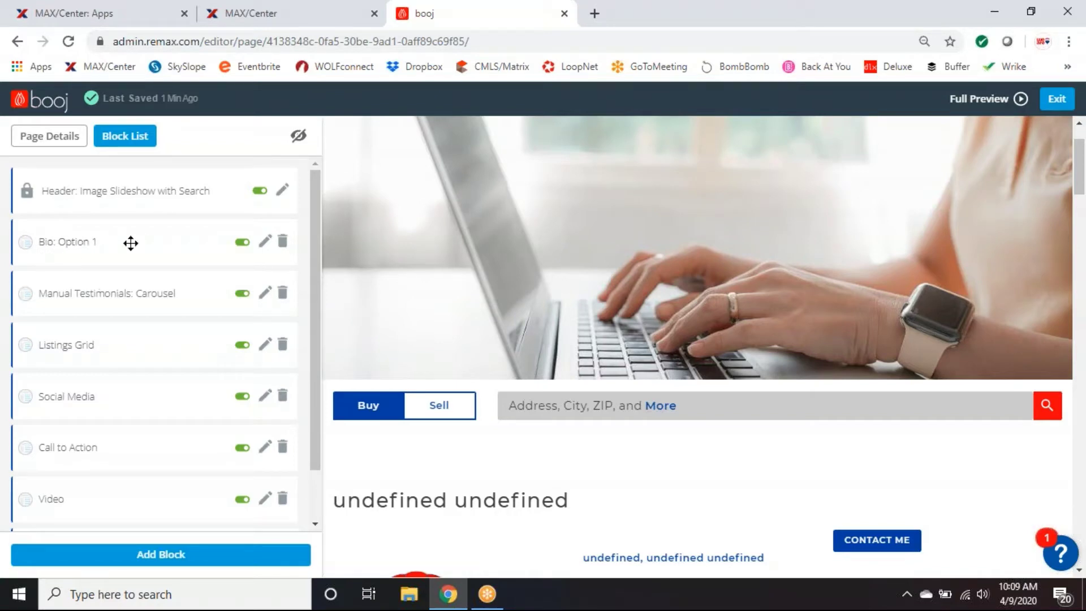
scroll(701, 343, down, 4)
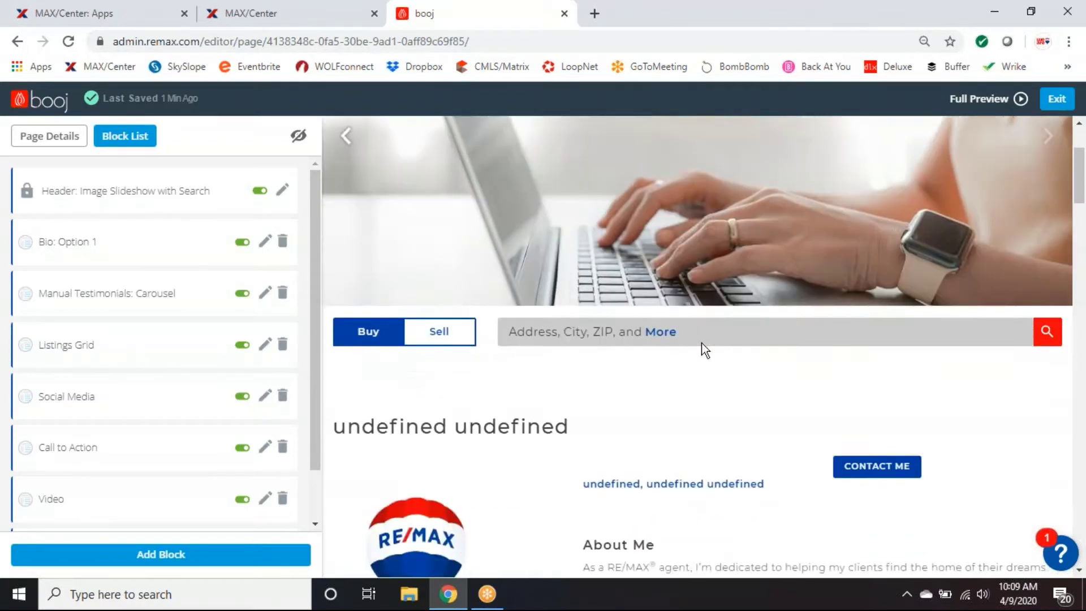
scroll(797, 332, down, 1)
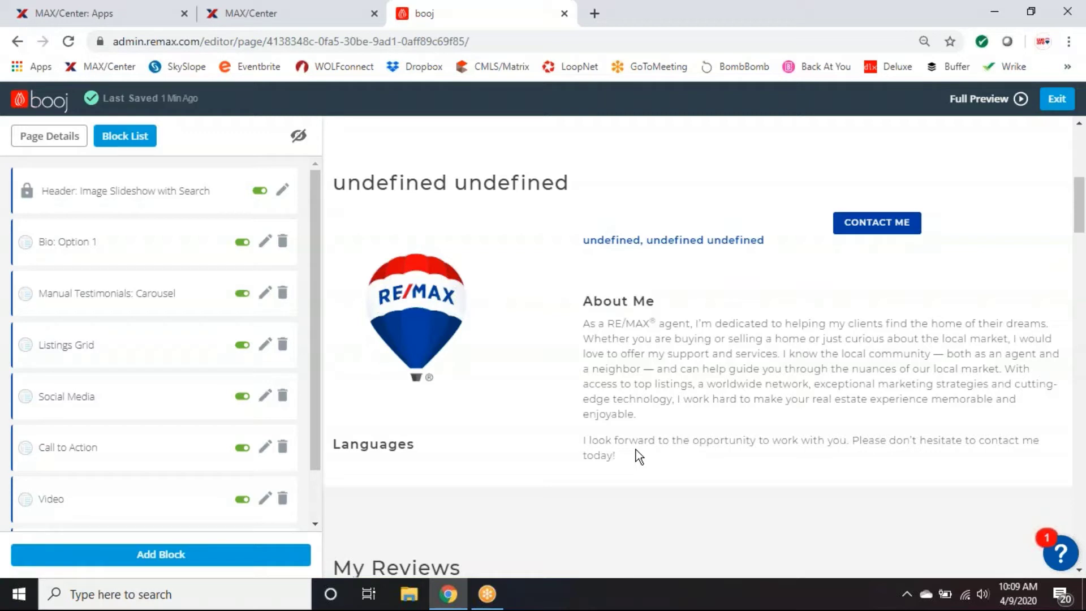
scroll(690, 392, down, 1)
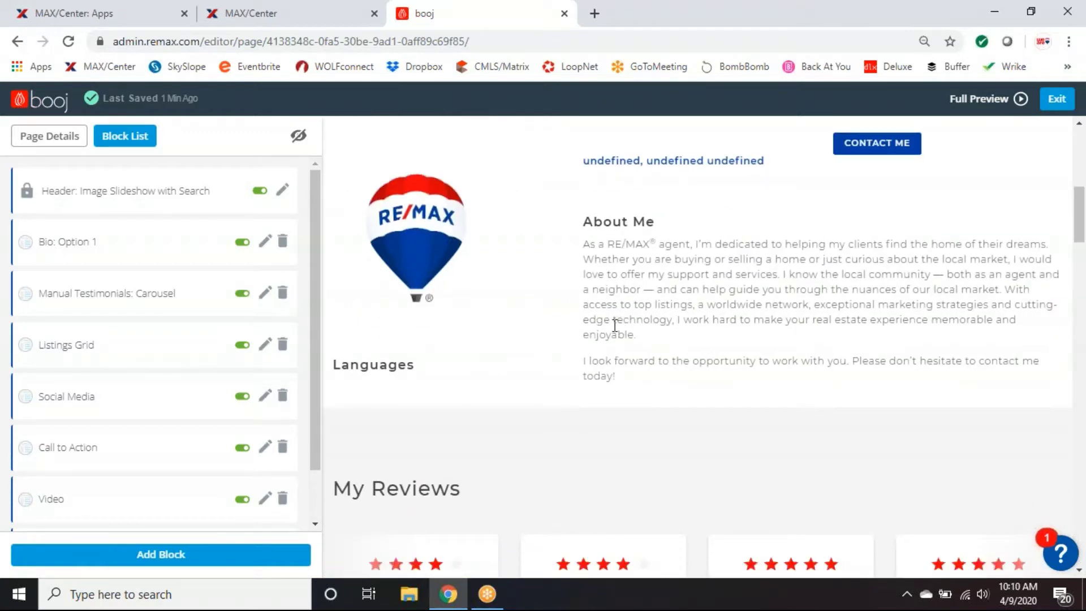
scroll(601, 332, down, 1)
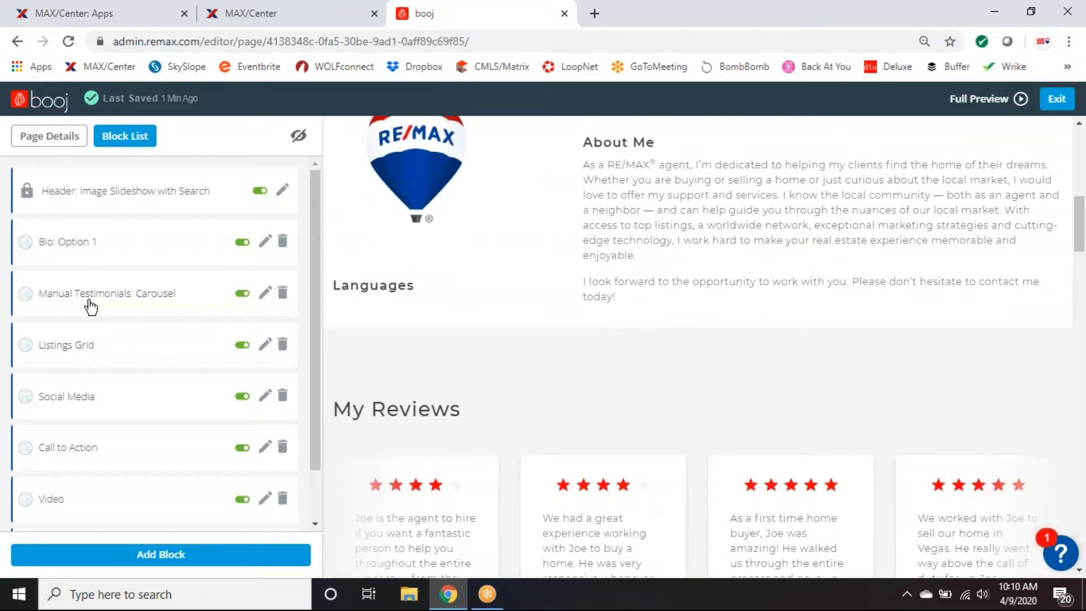
scroll(546, 355, down, 1)
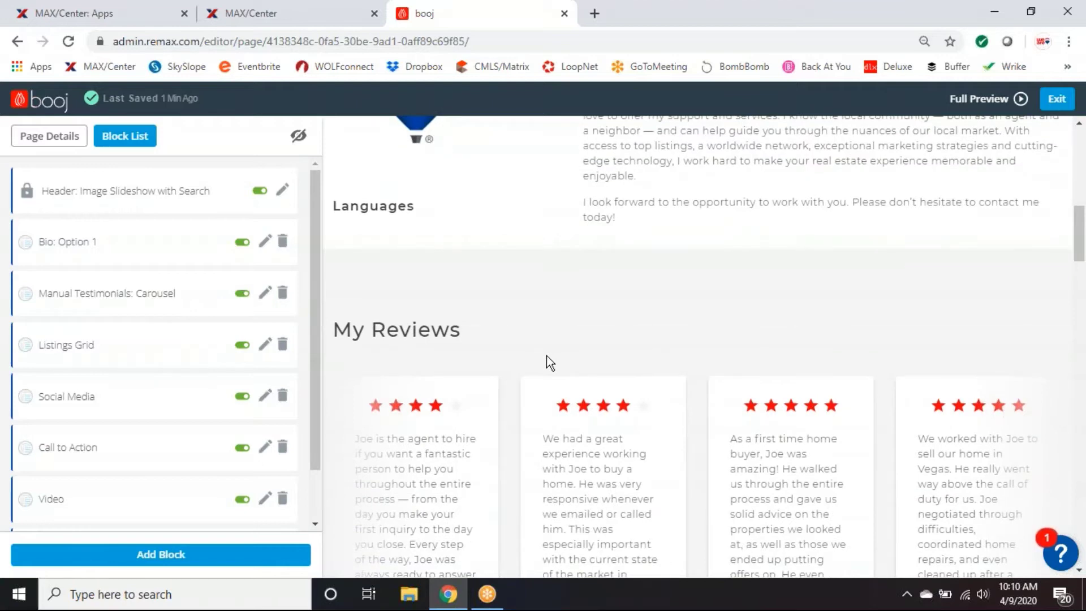
scroll(546, 355, down, 1)
scroll(601, 394, down, 1)
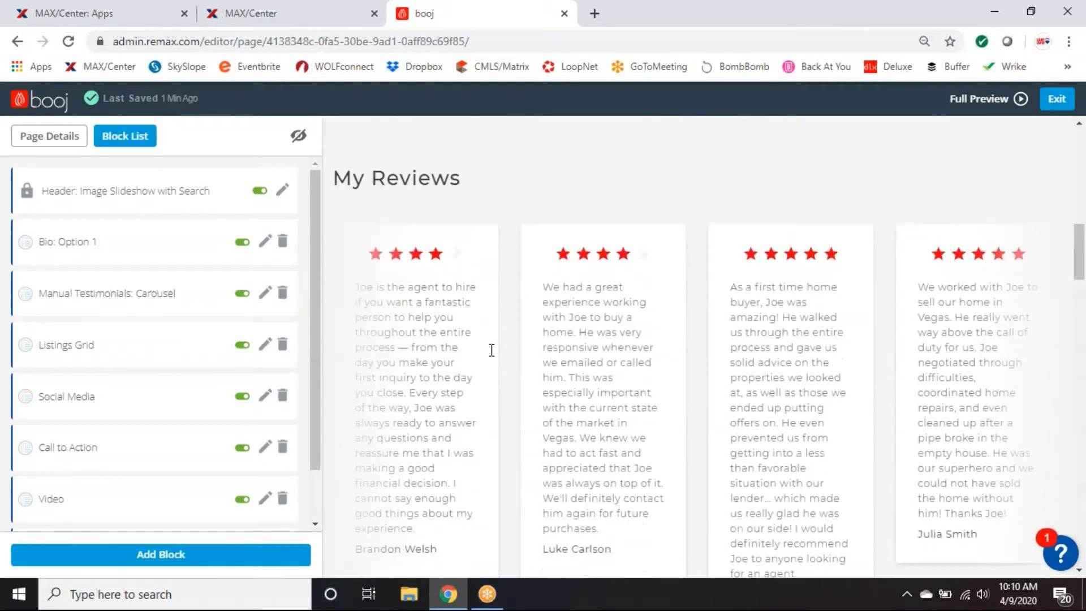
scroll(600, 394, down, 1)
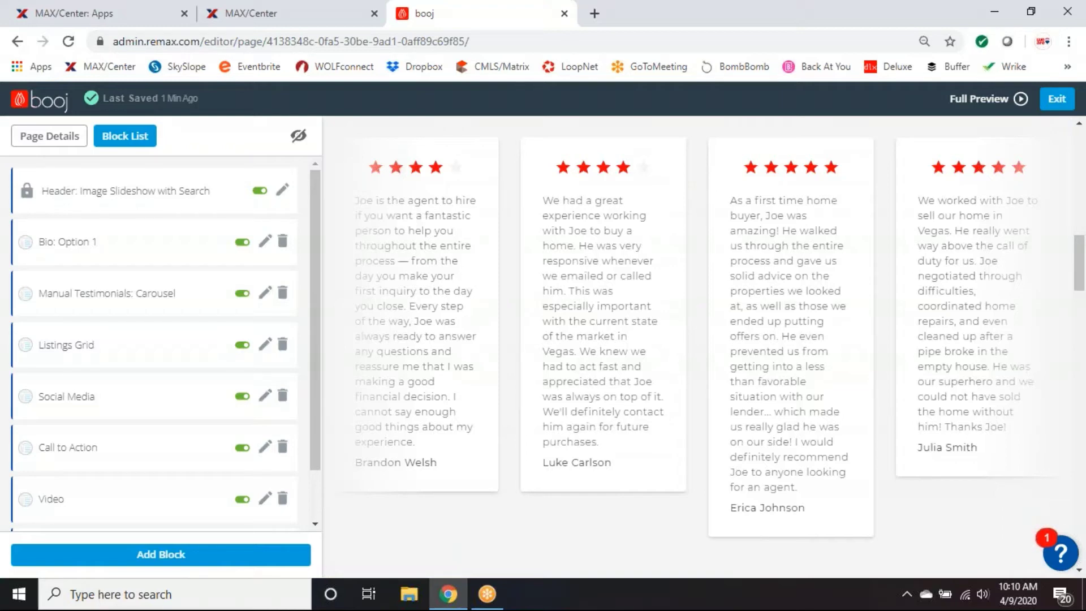
scroll(691, 447, down, 1)
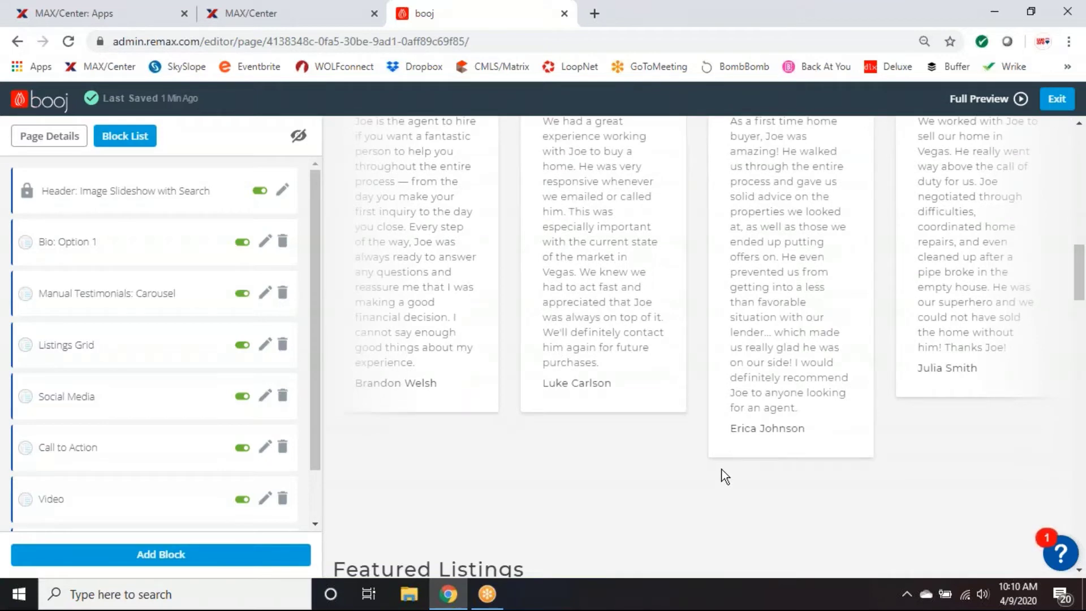
scroll(726, 469, up, 1)
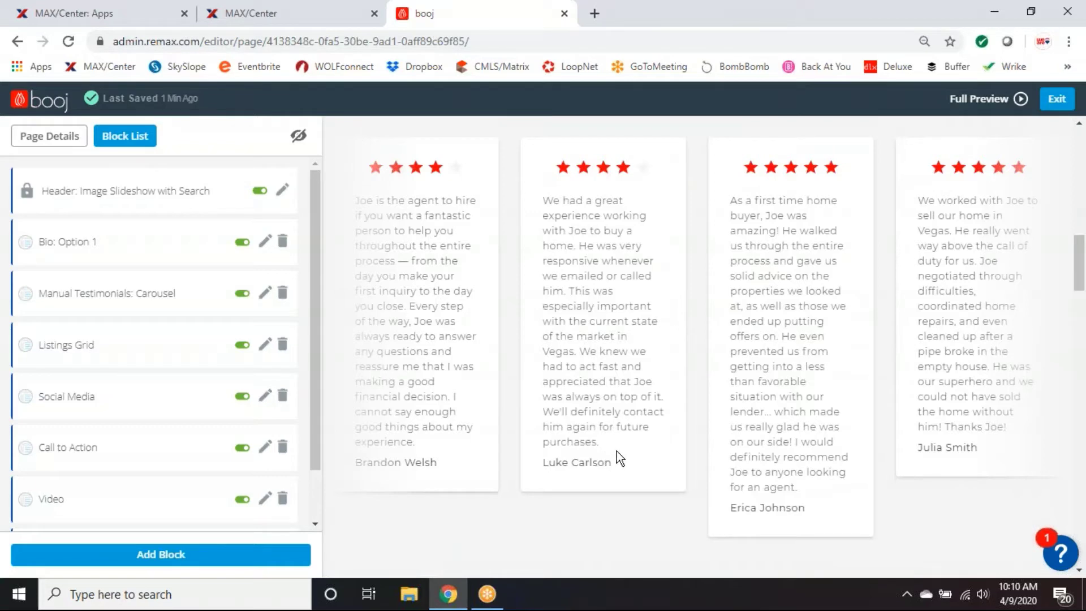
scroll(617, 450, down, 1)
scroll(618, 450, down, 3)
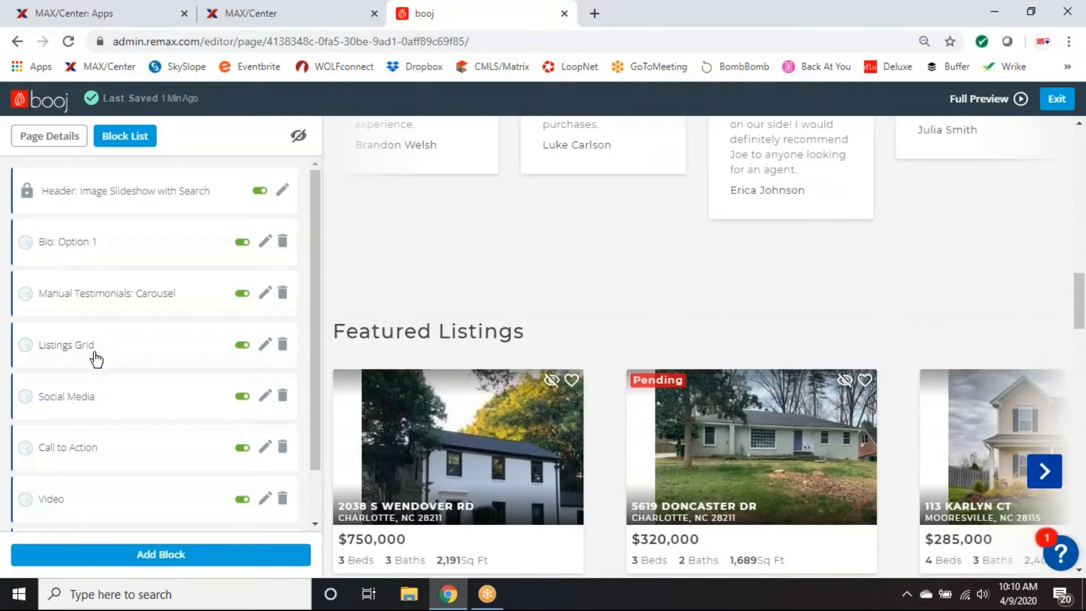
scroll(638, 308, down, 1)
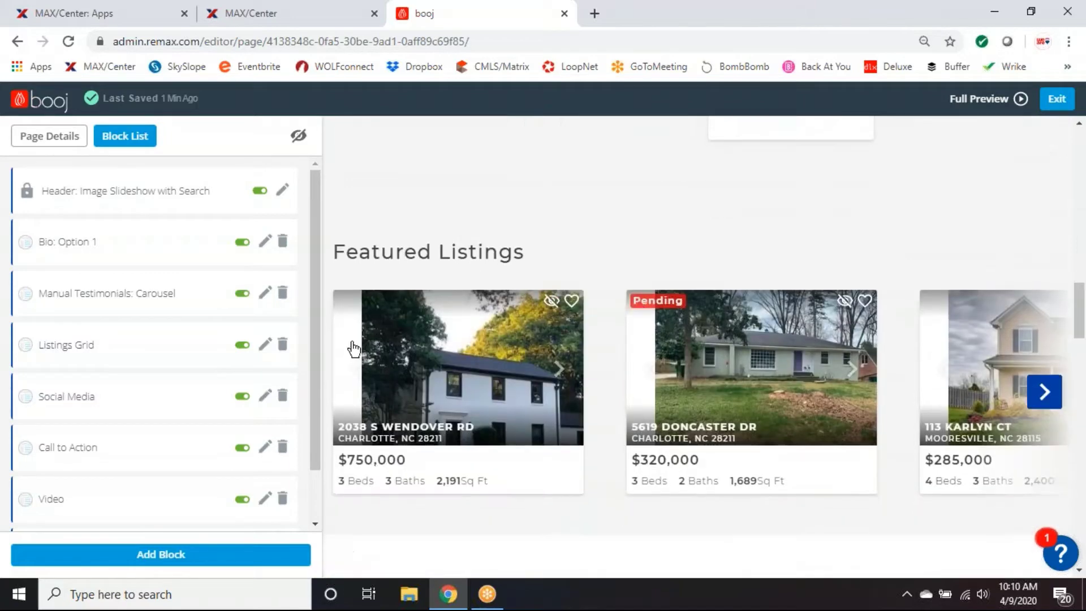
click(1048, 403)
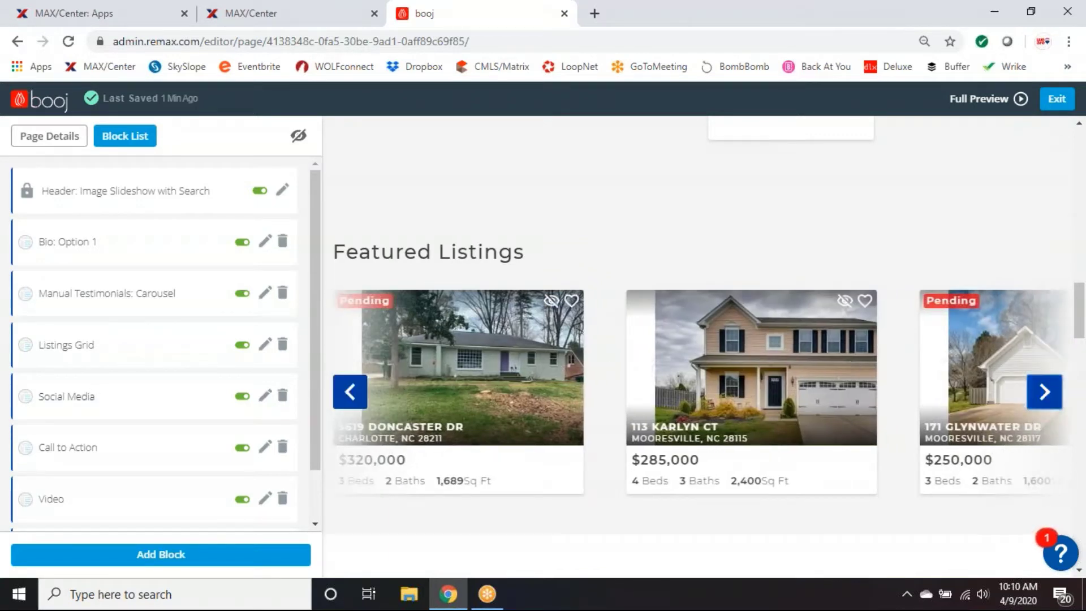
scroll(594, 378, down, 5)
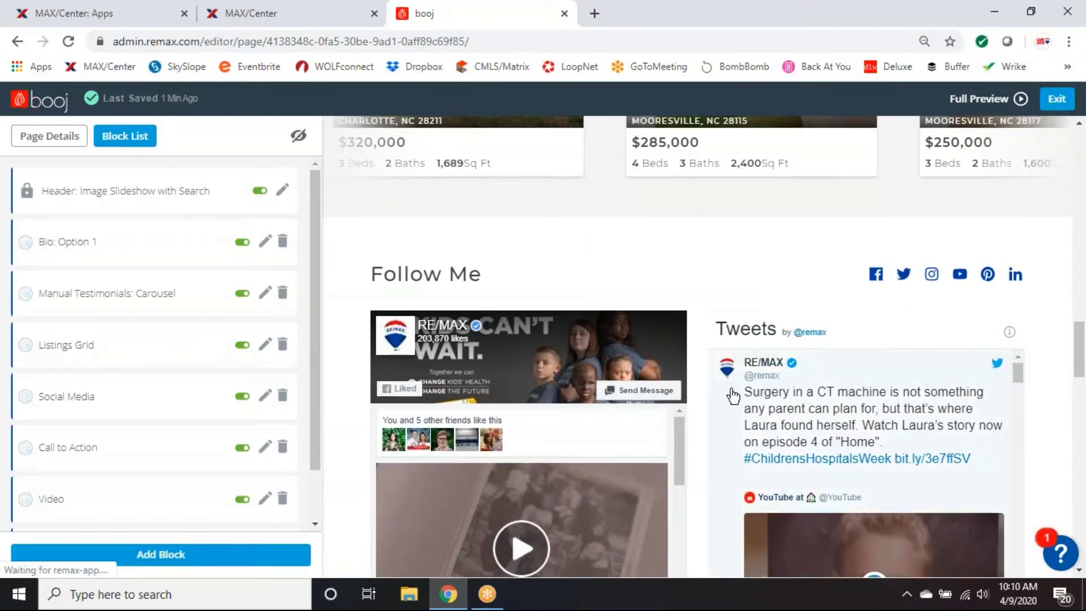
scroll(733, 395, down, 5)
scroll(701, 285, down, 8)
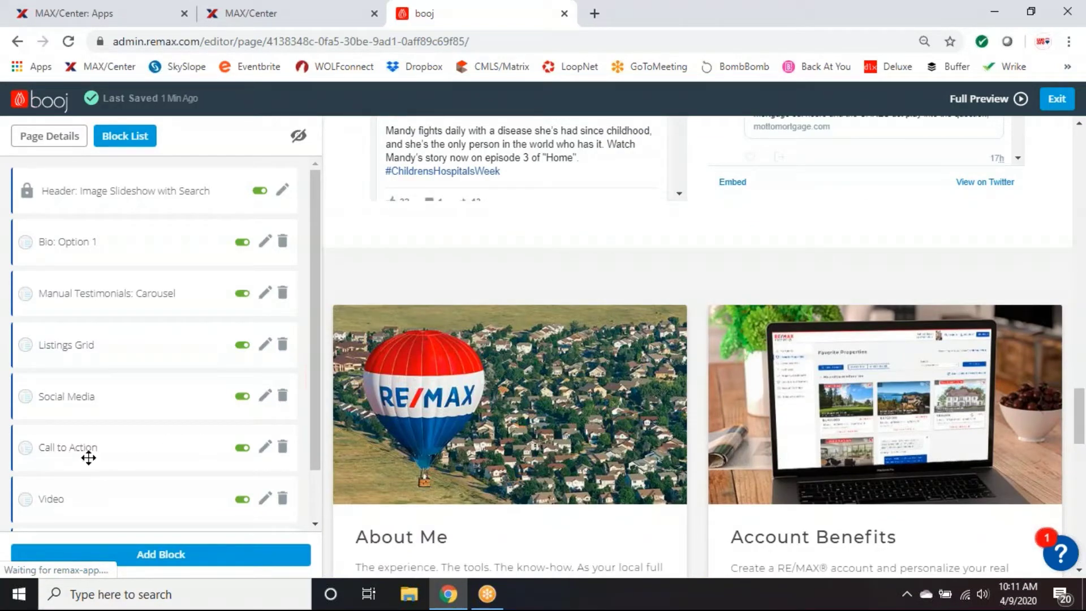
scroll(622, 393, down, 2)
scroll(622, 392, down, 2)
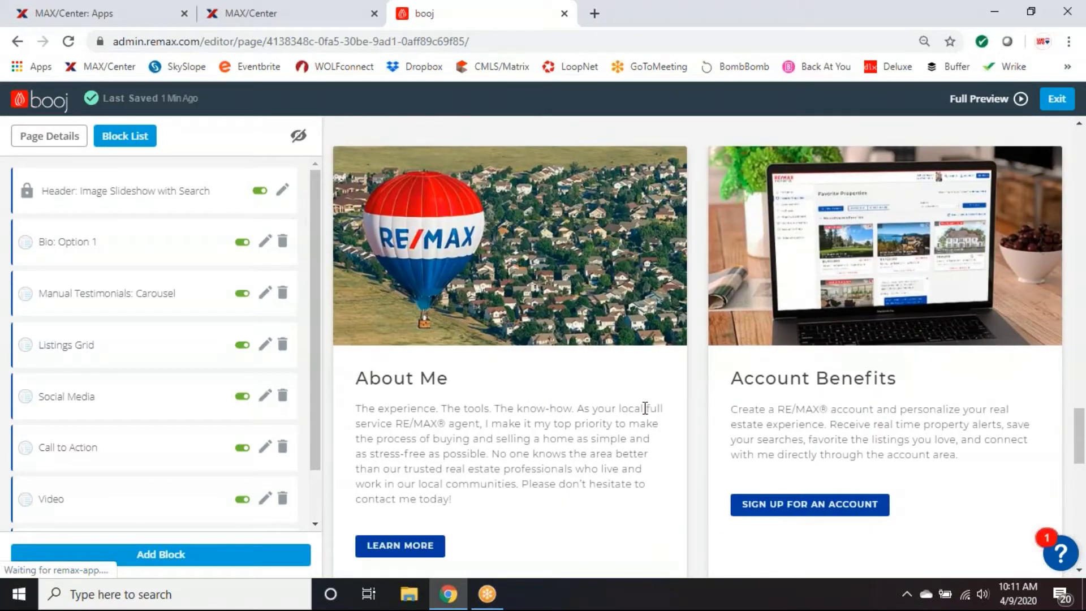
scroll(644, 408, down, 2)
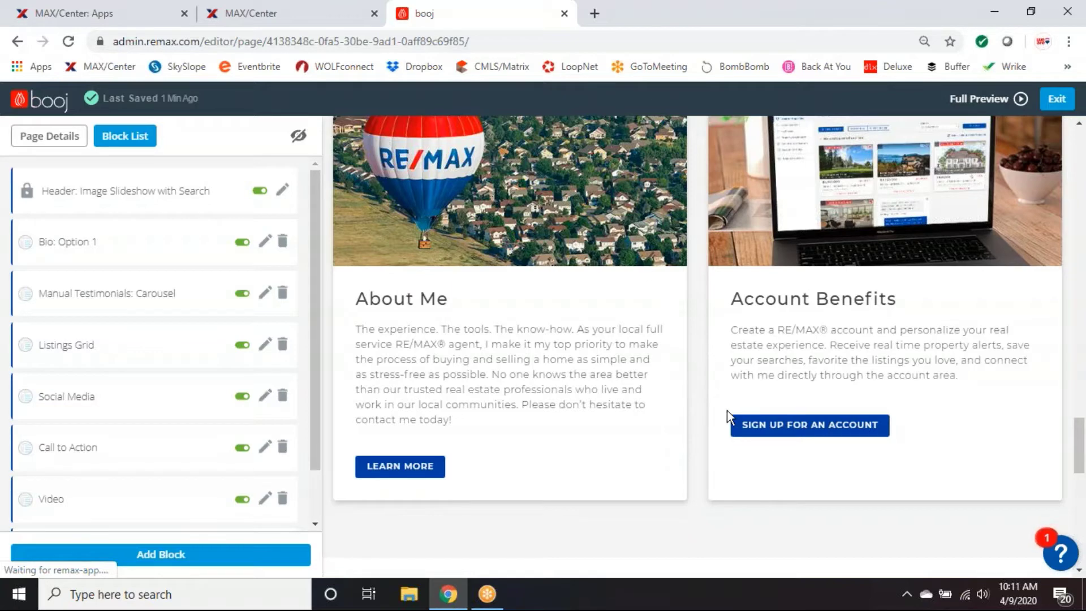
scroll(727, 410, down, 1)
scroll(727, 409, up, 2)
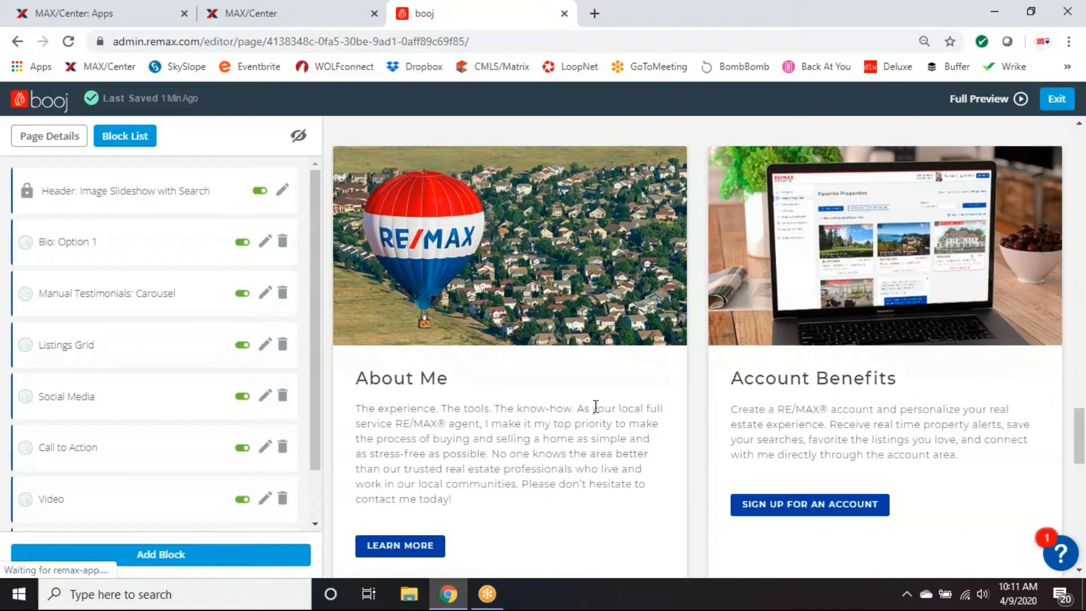
scroll(704, 339, down, 5)
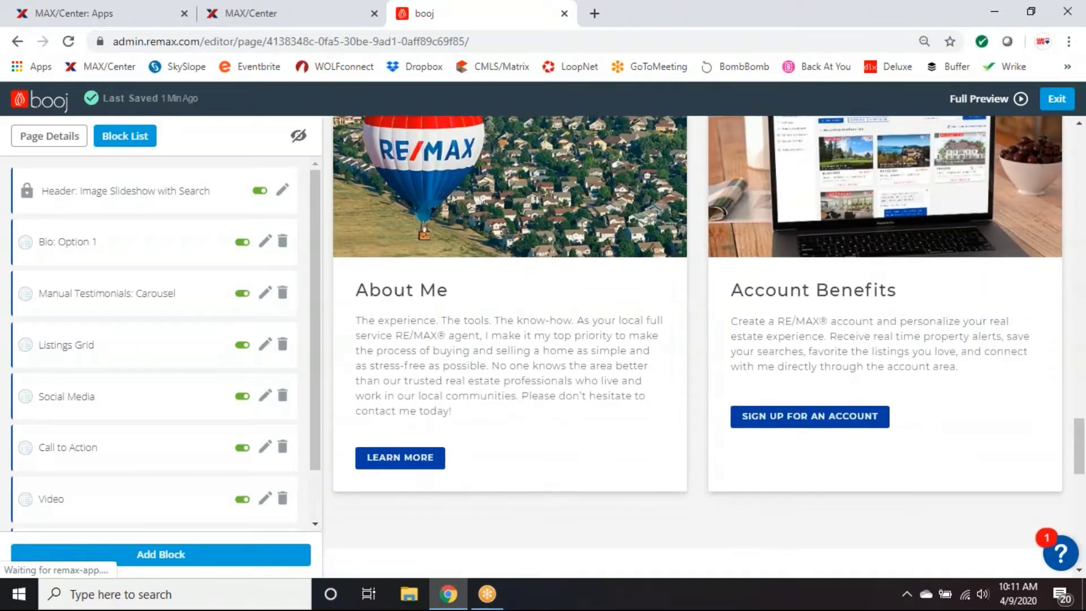
scroll(679, 416, down, 5)
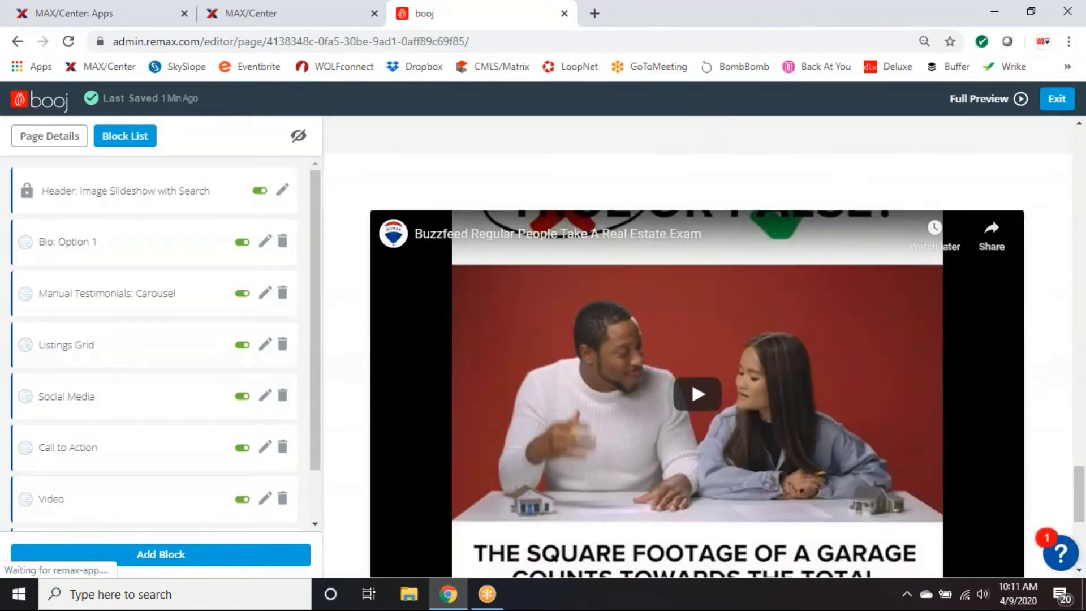
scroll(273, 432, down, 2)
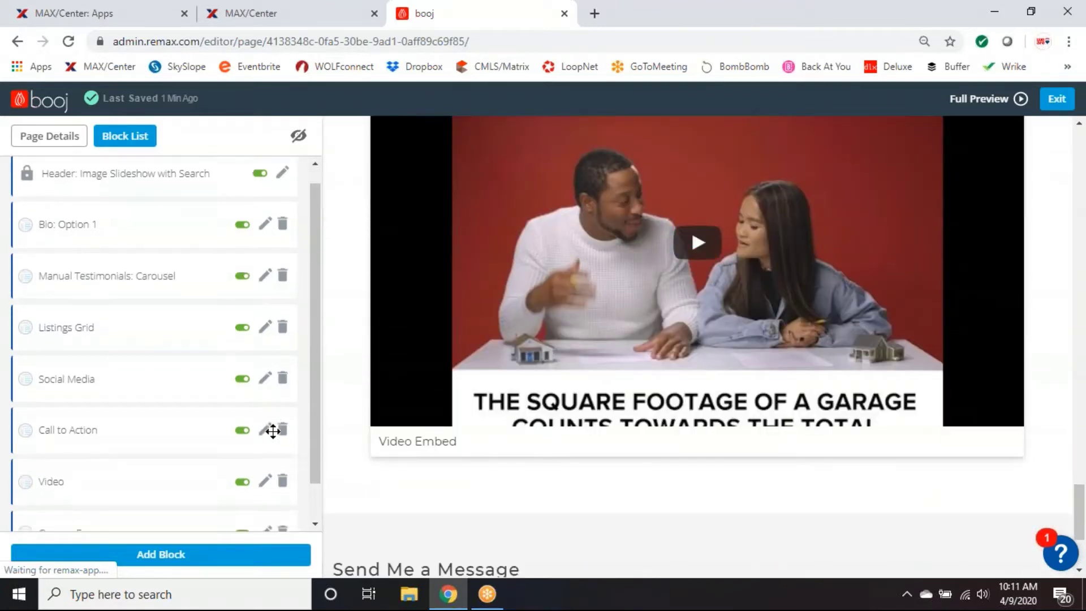
scroll(676, 339, down, 3)
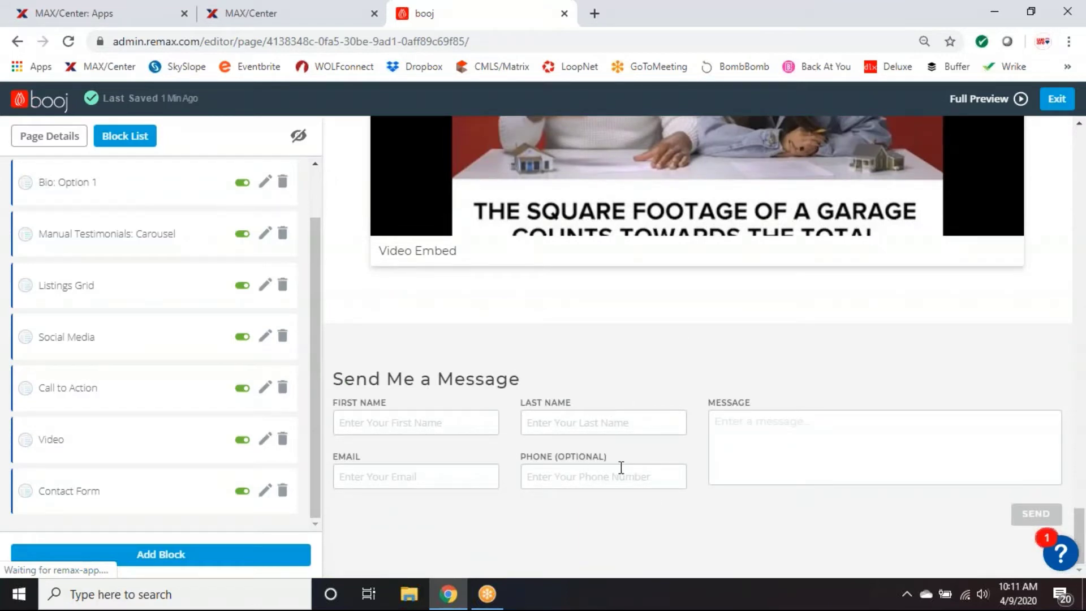
scroll(603, 458, up, 3)
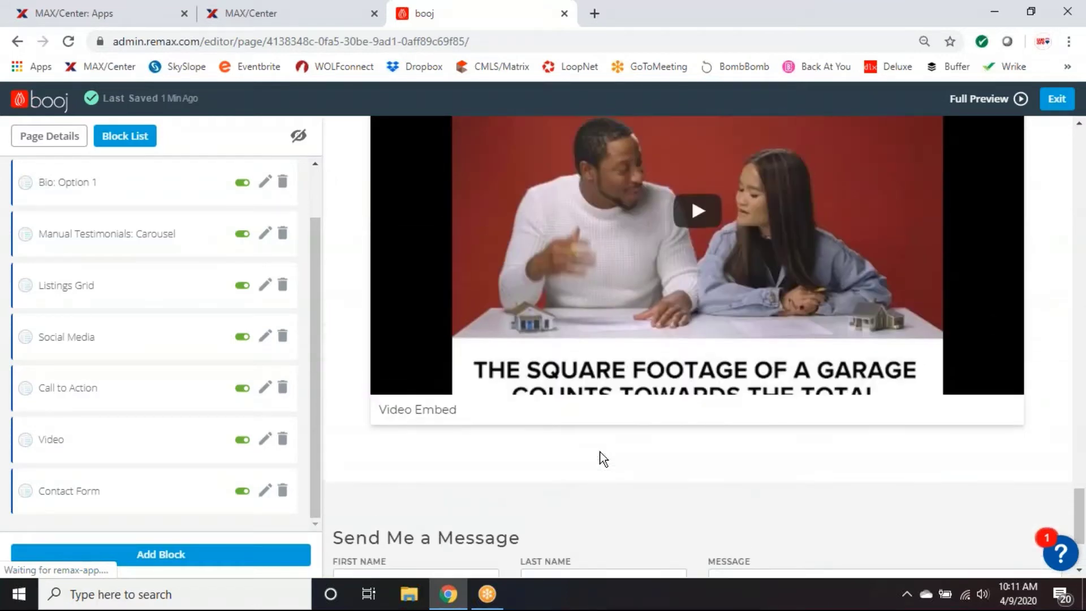
scroll(603, 458, up, 8)
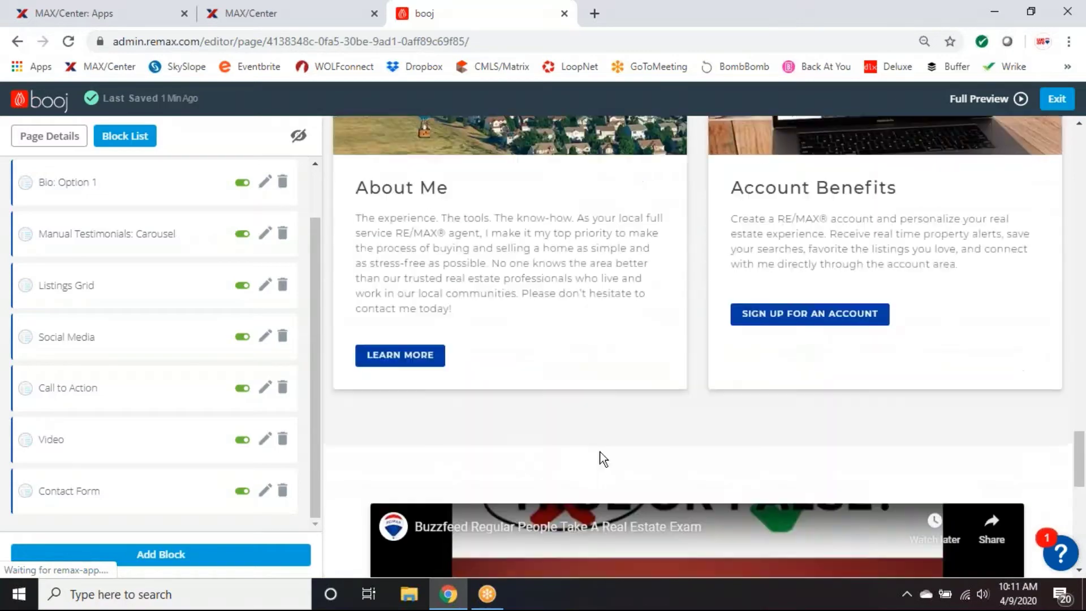
scroll(599, 450, up, 10)
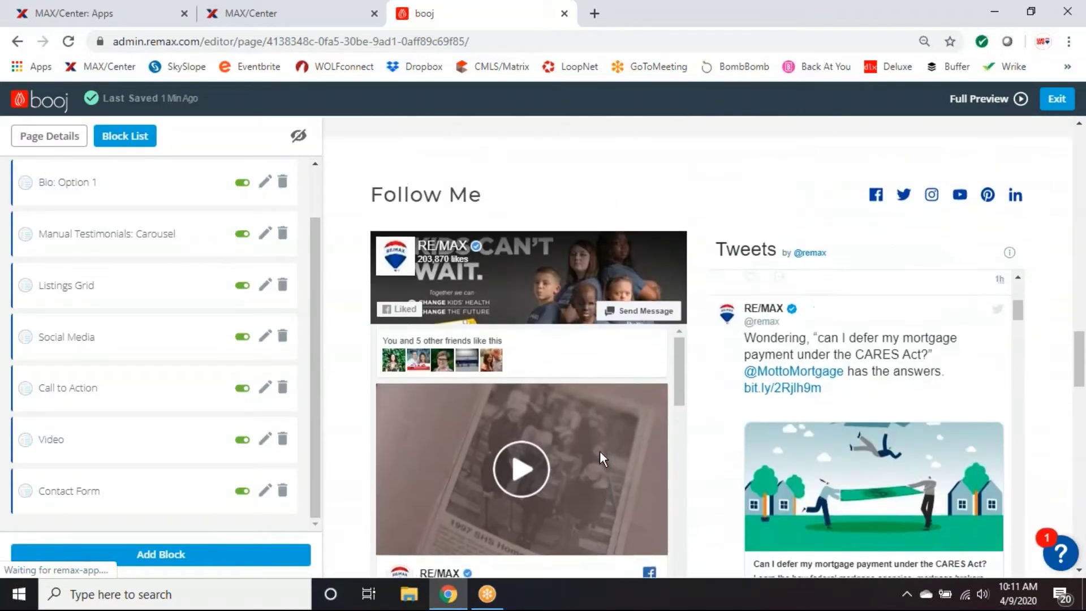
scroll(652, 443, up, 10)
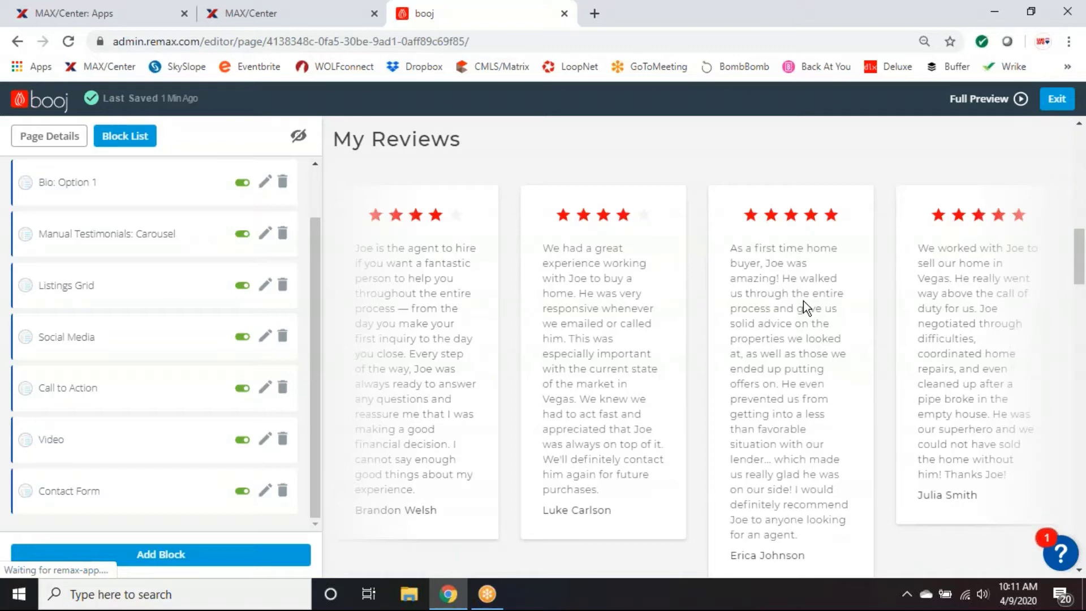
Switch the Manual Testimonials: Carousel block to Draft, then return to the top of the page.
click(244, 235)
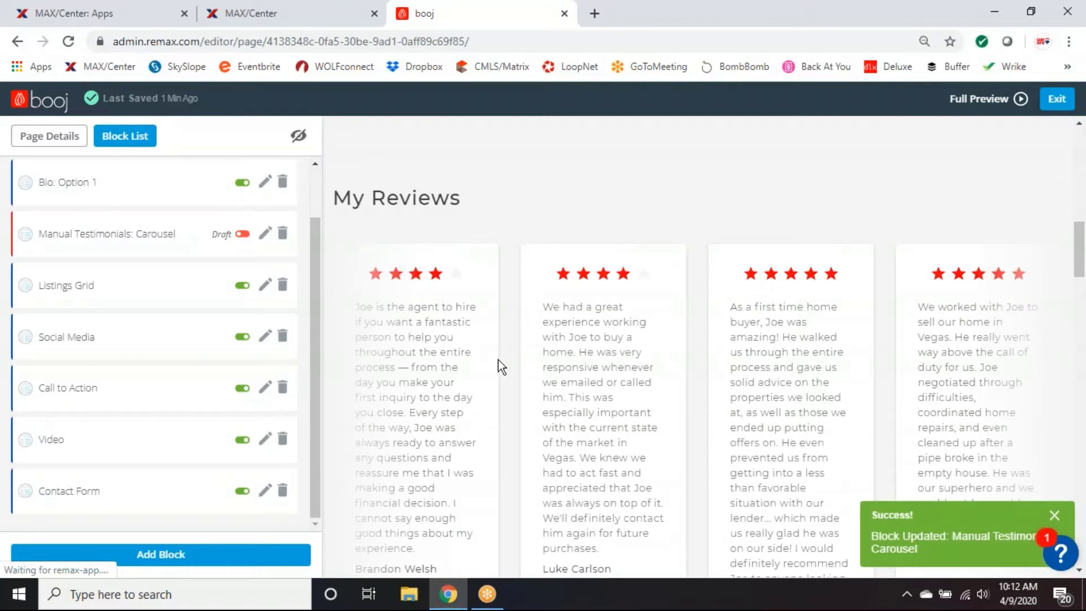
scroll(650, 391, down, 2)
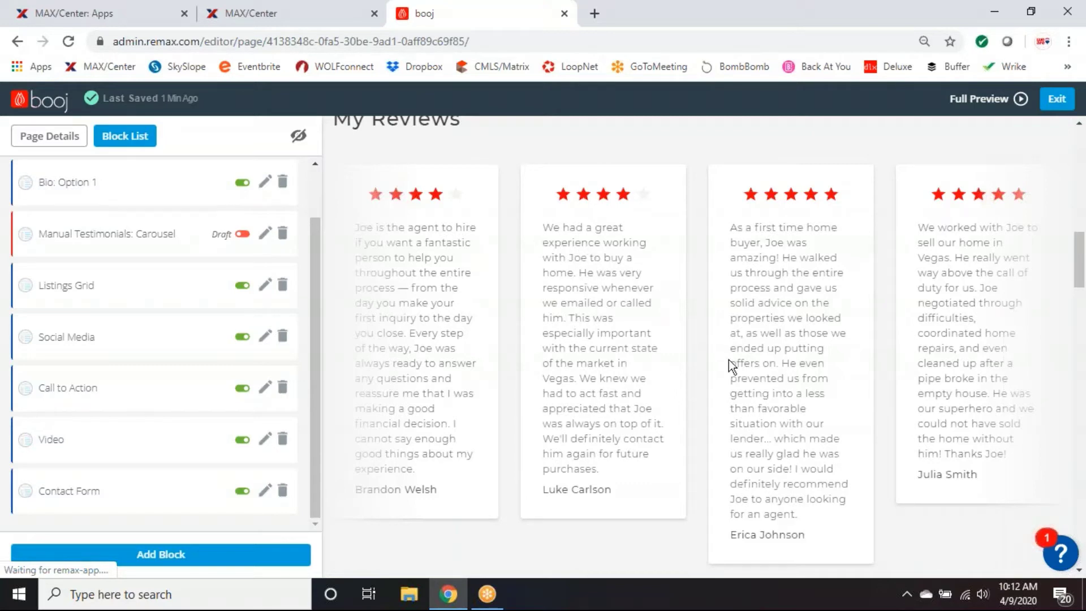
scroll(802, 394, down, 1)
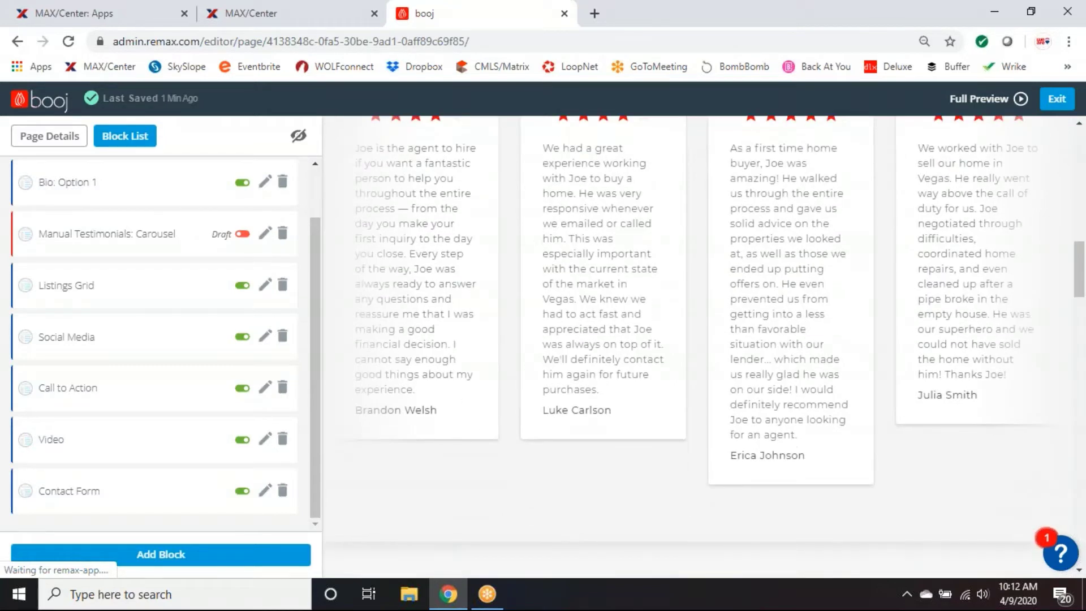
scroll(829, 407, up, 2)
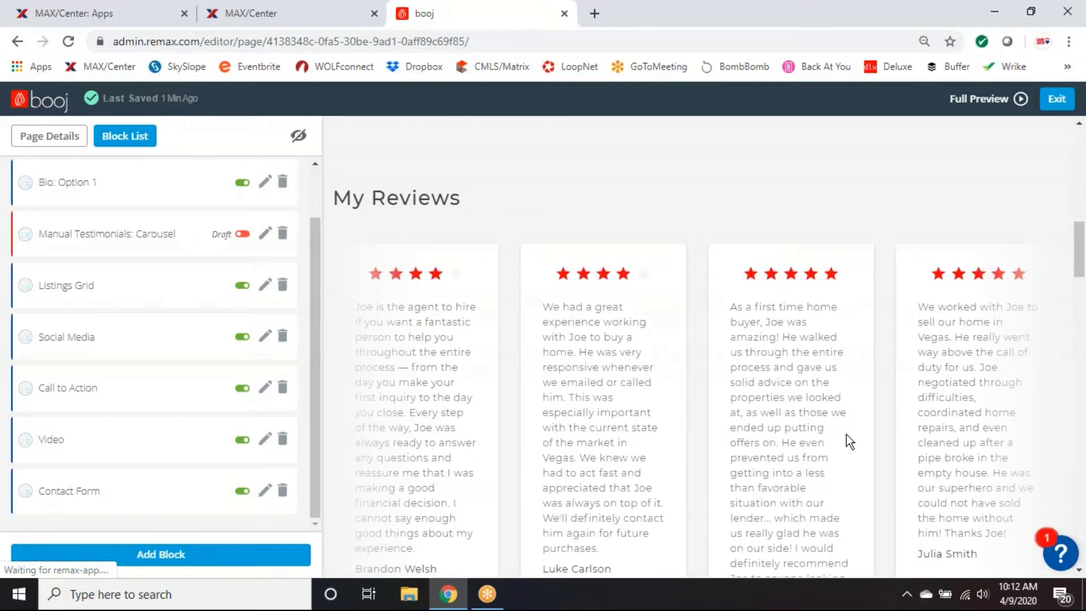
scroll(858, 450, up, 3)
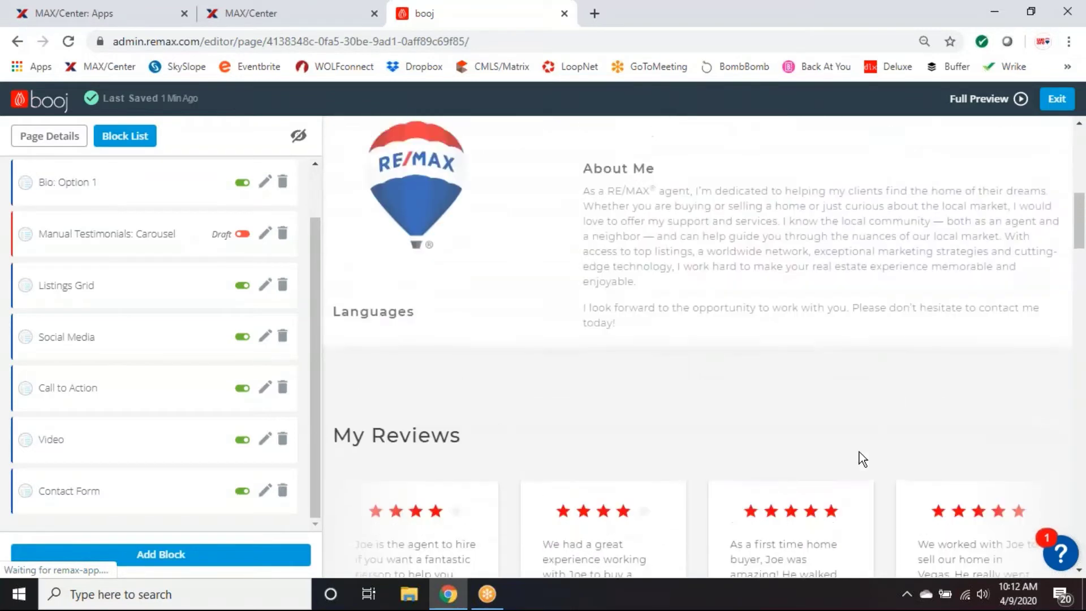
scroll(860, 454, up, 7)
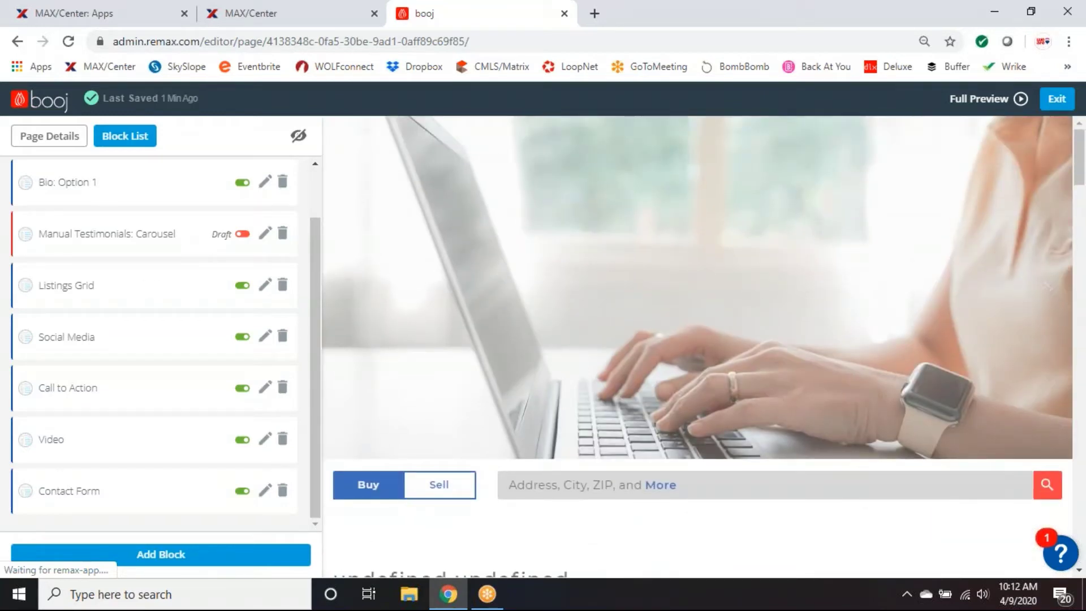
scroll(227, 294, up, 1)
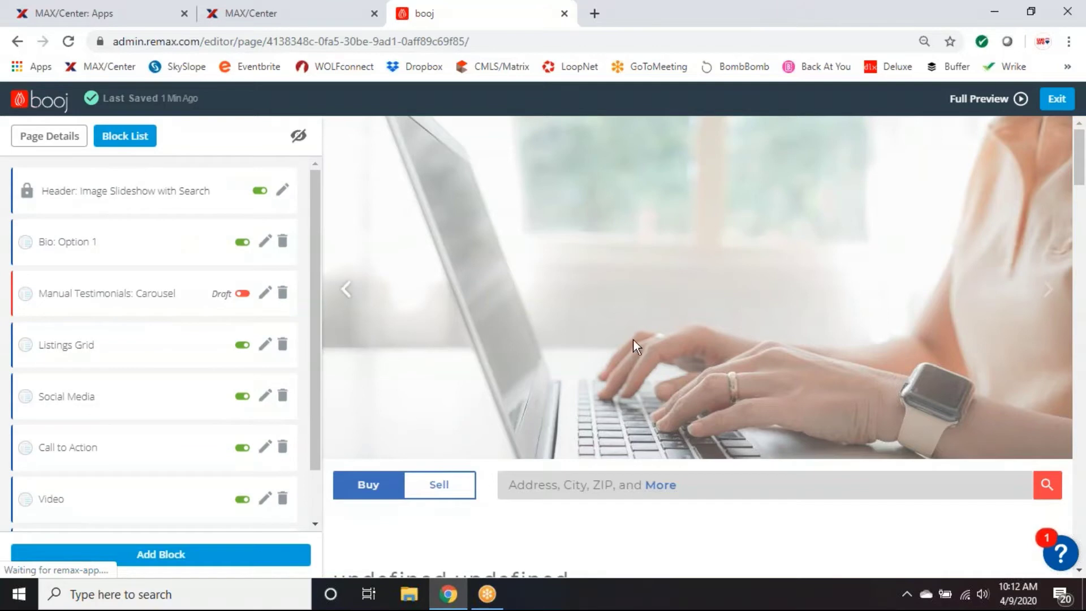
Cycle the header slideshow back to the woman-at-laptop slide and open the header block's content.
click(347, 289)
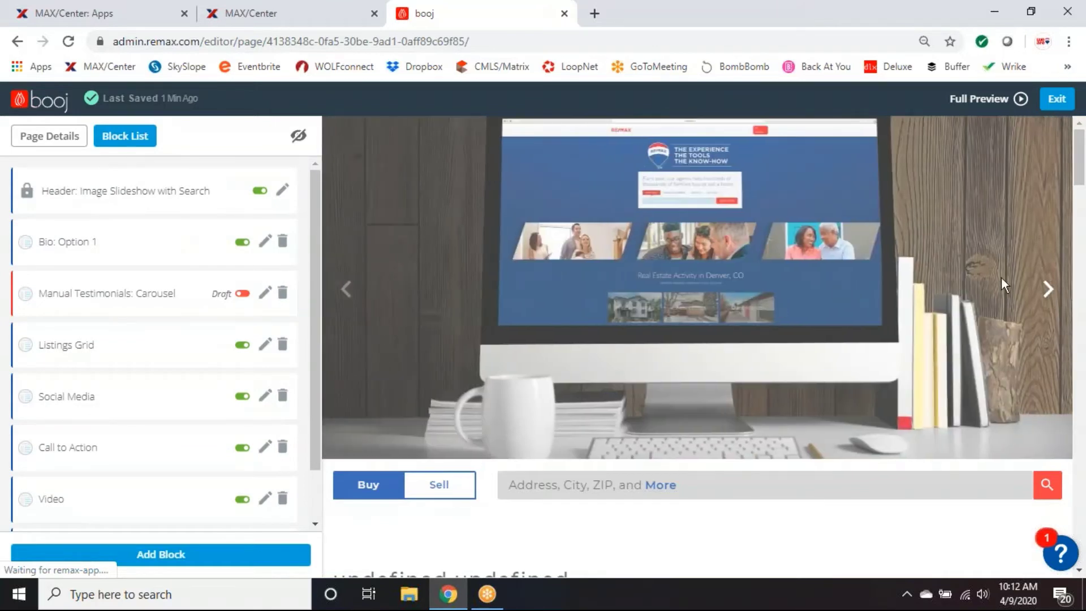
click(1048, 289)
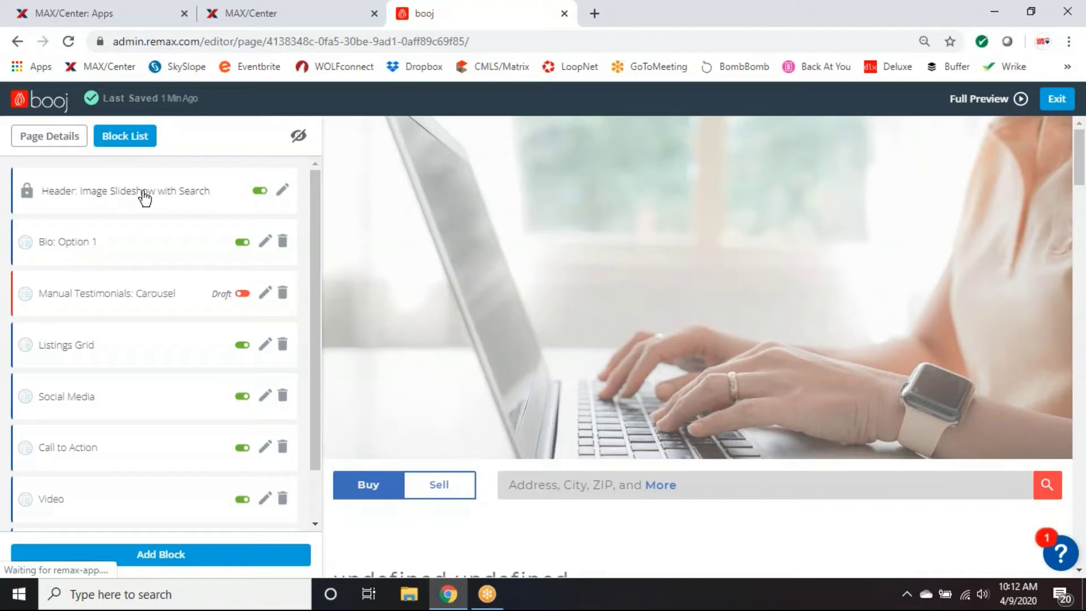
click(283, 192)
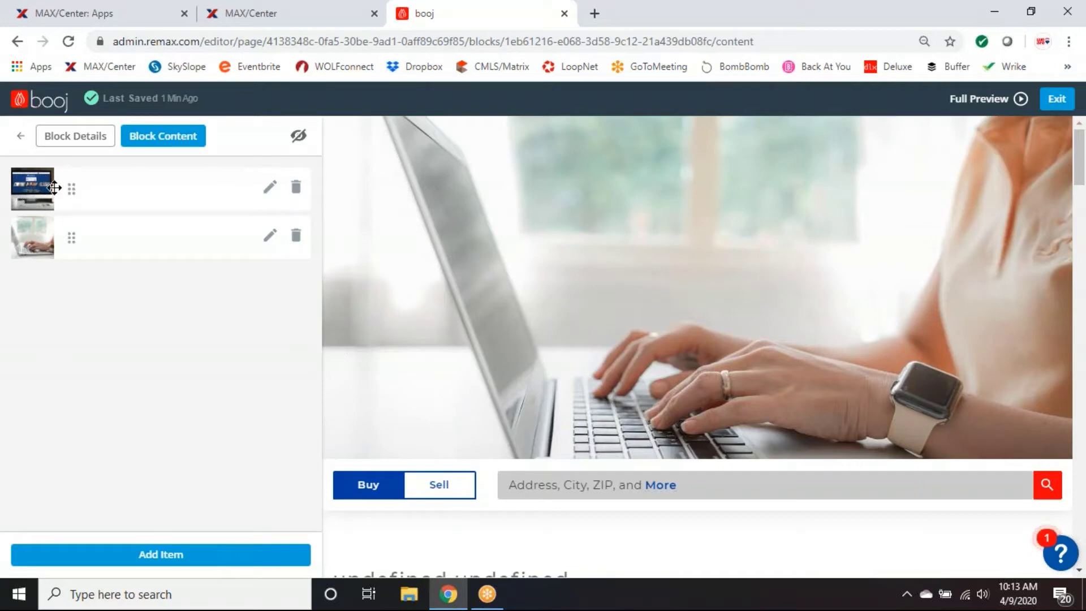
Edit the first slide image, browse to REMAX-Balloon-Neighborhood in the library, cancel, then reopen the library.
click(271, 192)
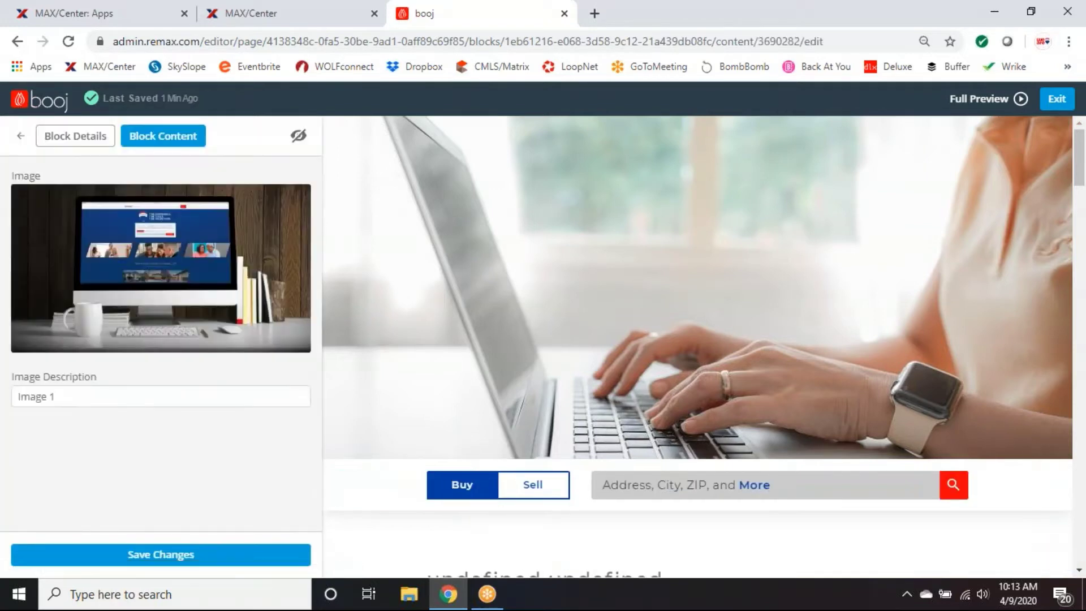
click(159, 267)
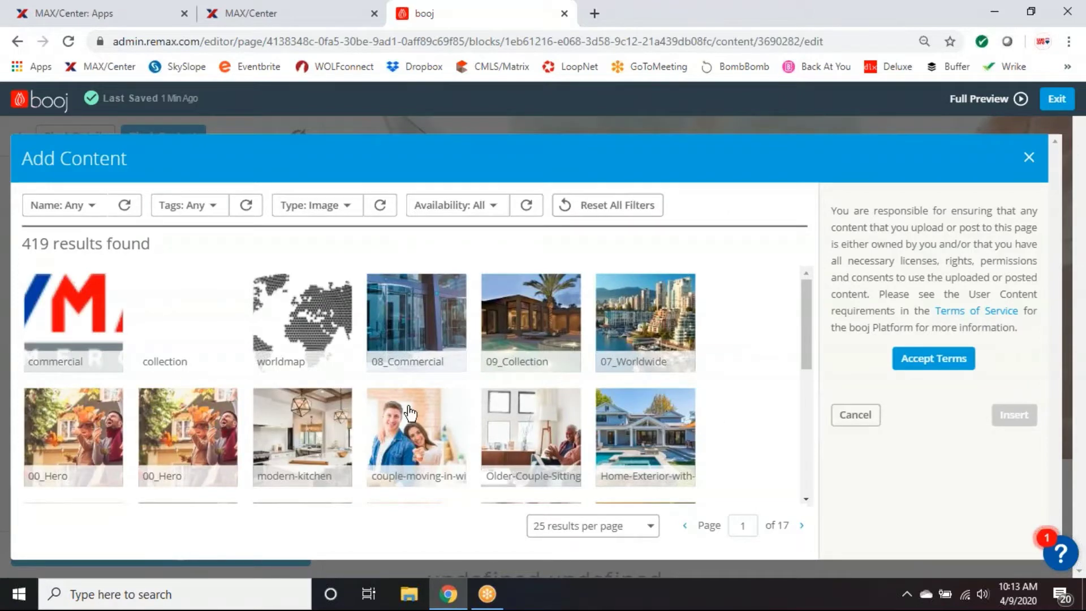
scroll(687, 429, down, 2)
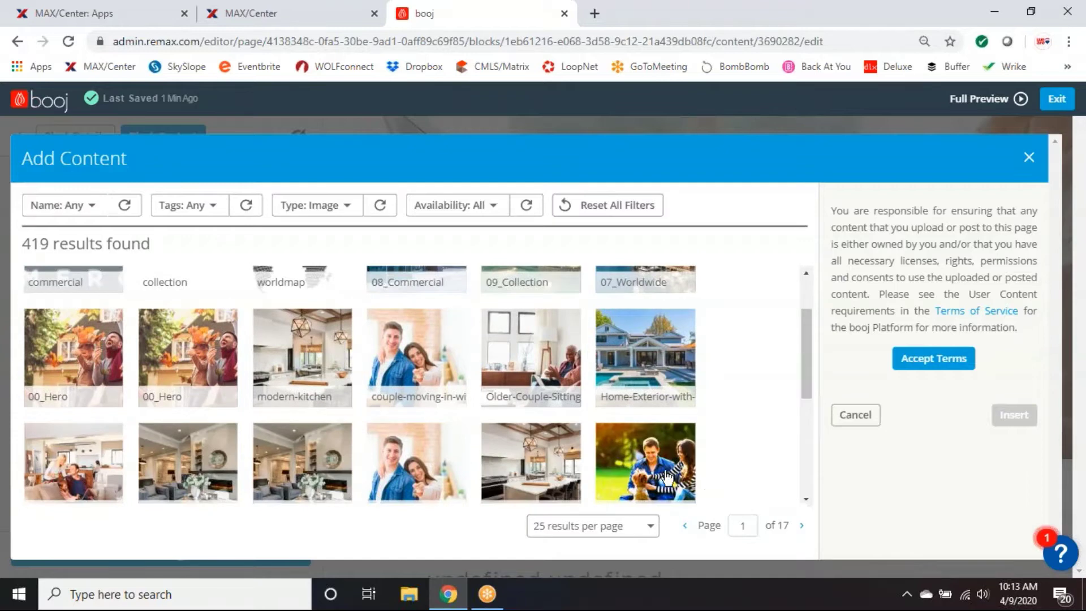
scroll(738, 440, down, 3)
scroll(738, 440, down, 3)
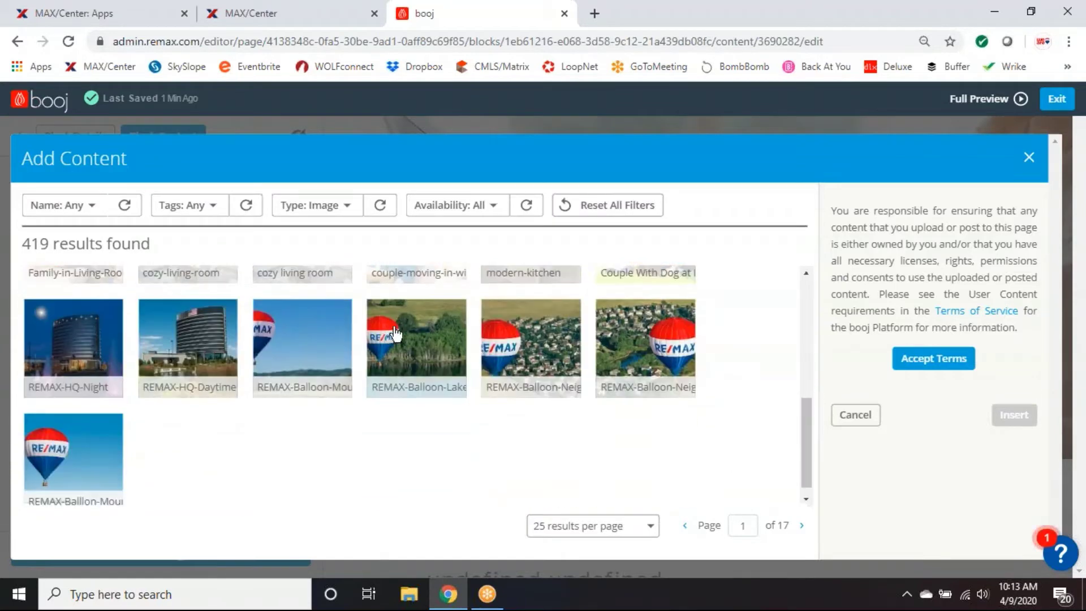
click(627, 362)
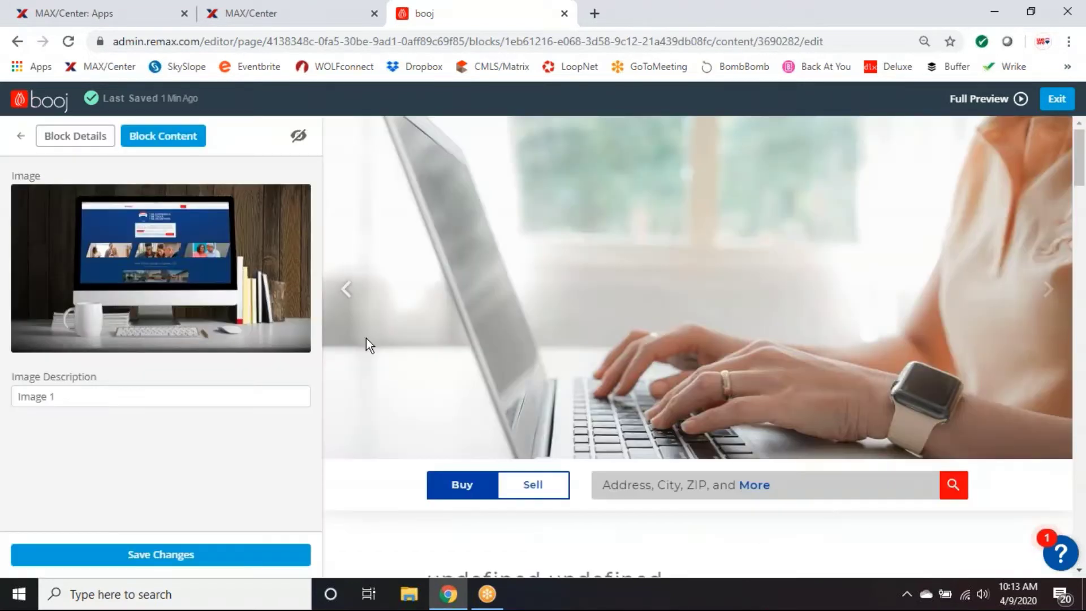
click(855, 537)
click(164, 268)
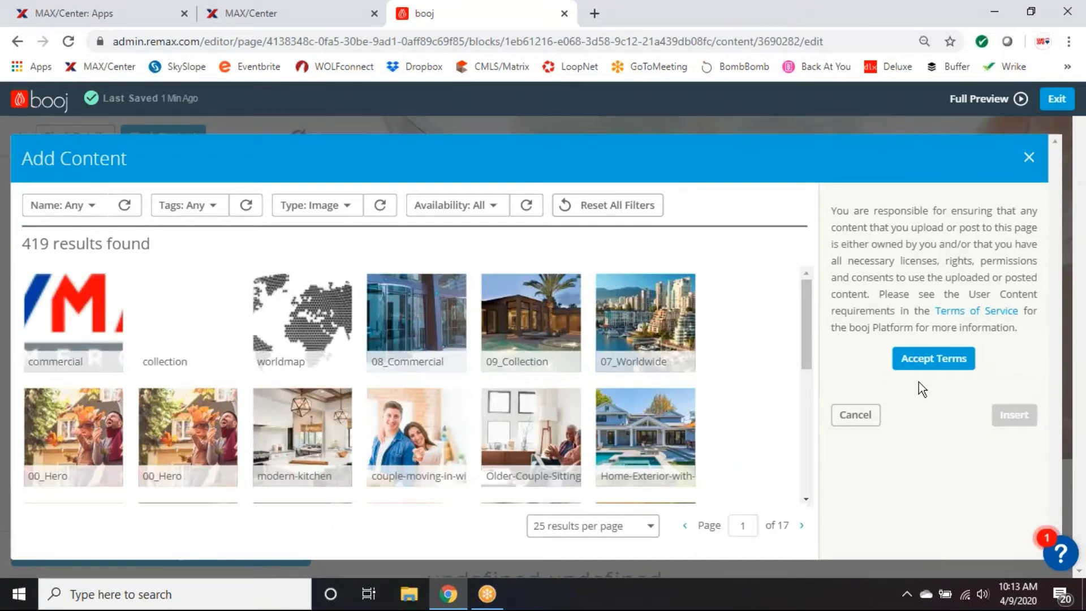
Accept the content terms, close the image library, and save the first slide image.
click(938, 369)
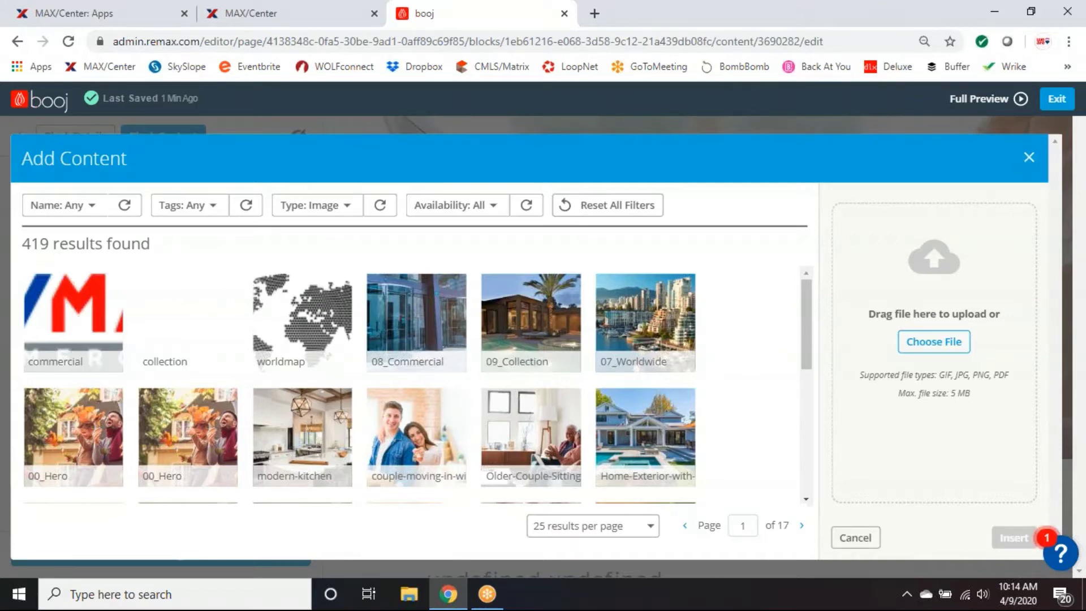
click(1028, 163)
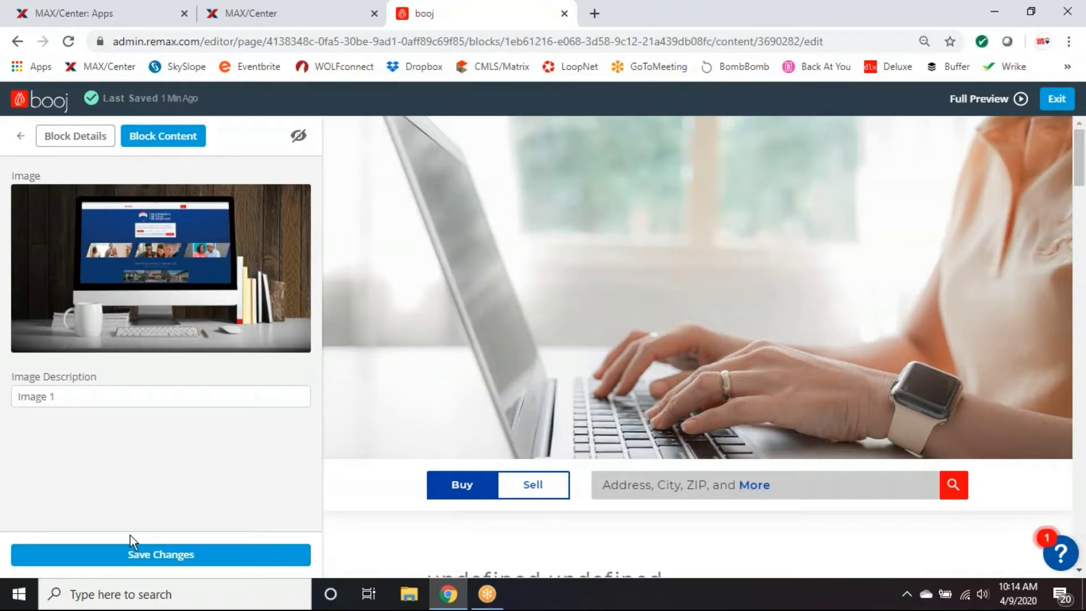
click(173, 556)
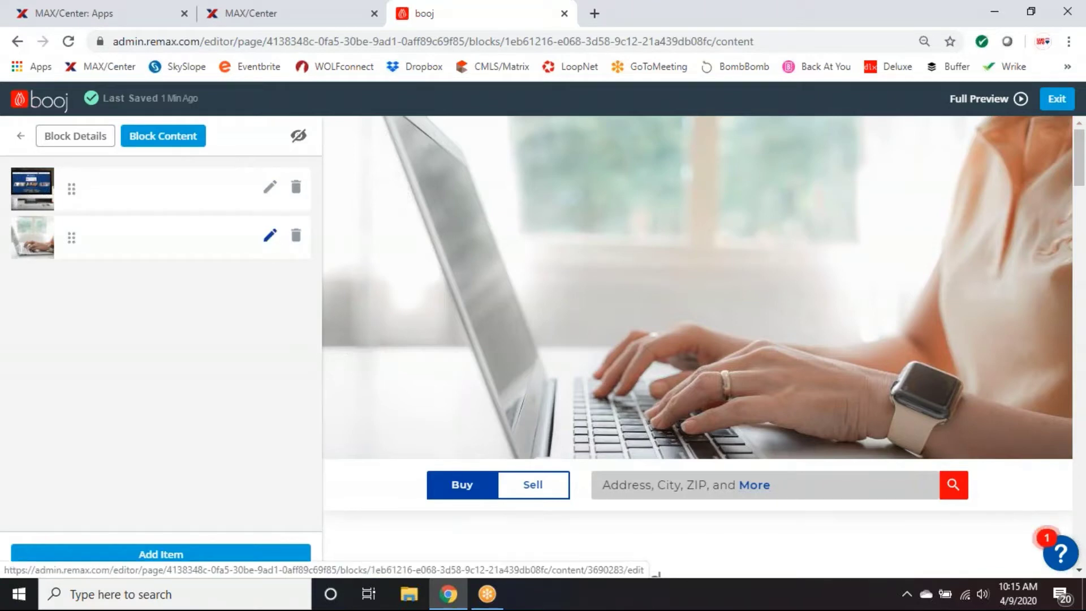
click(161, 555)
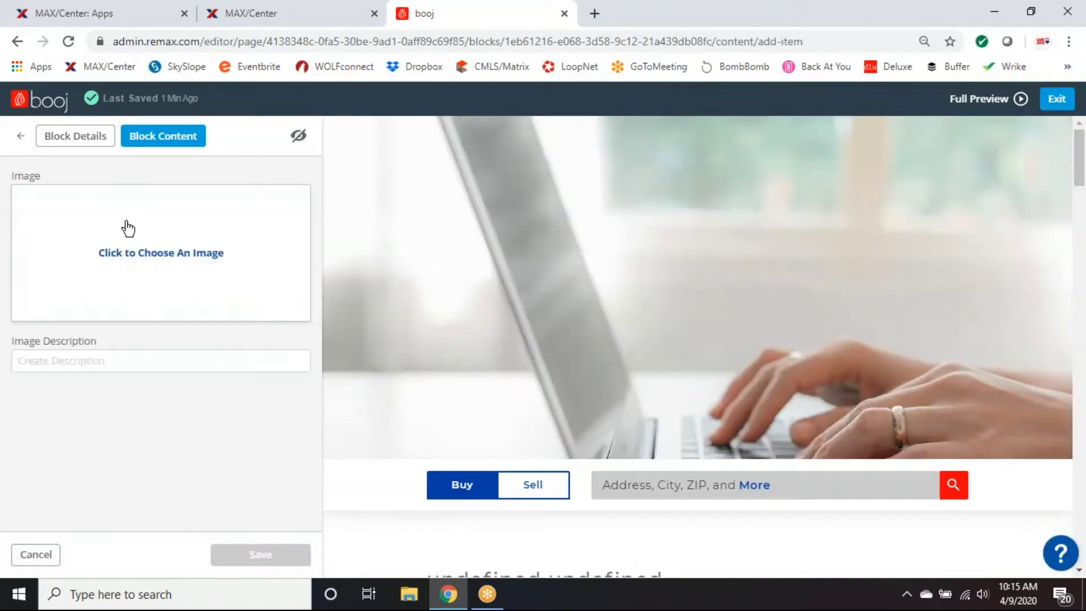
click(160, 252)
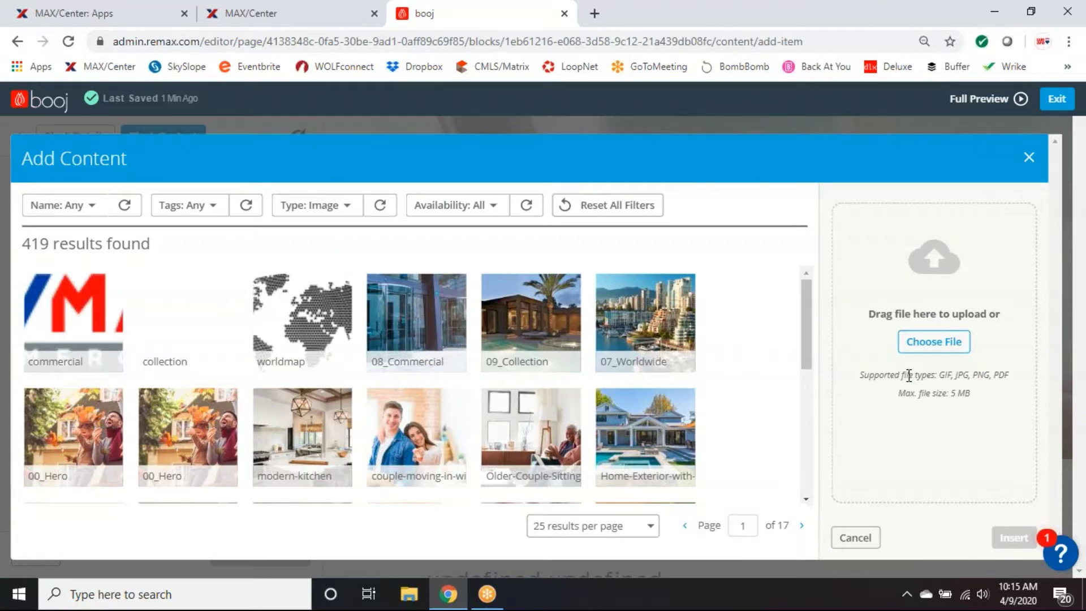
click(1029, 160)
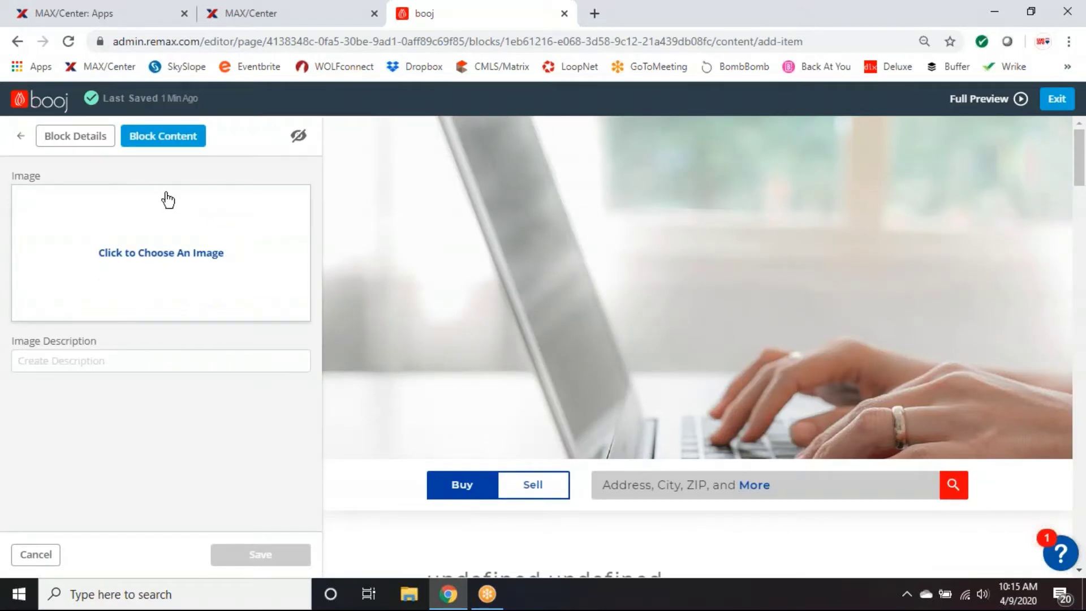
click(64, 360)
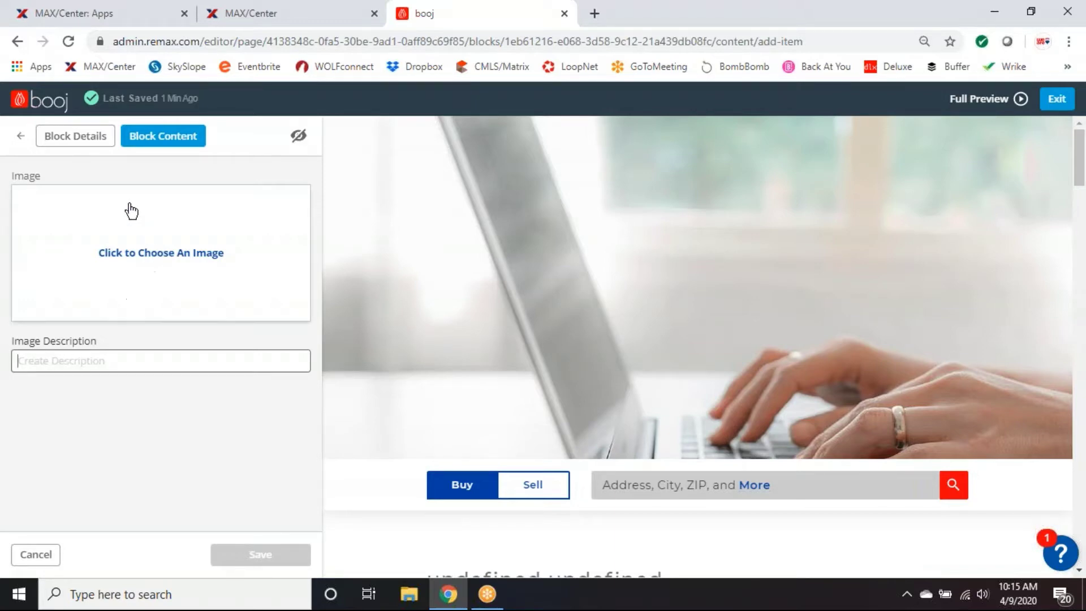
click(43, 557)
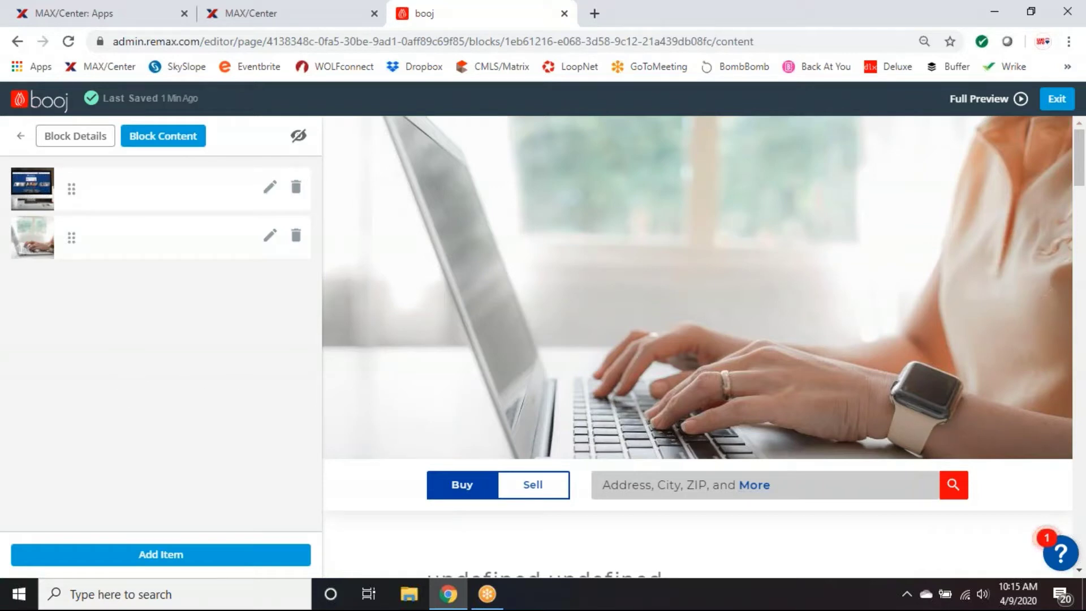
Return to the Block List and scroll the preview through the About Me and My Reviews sections.
click(21, 136)
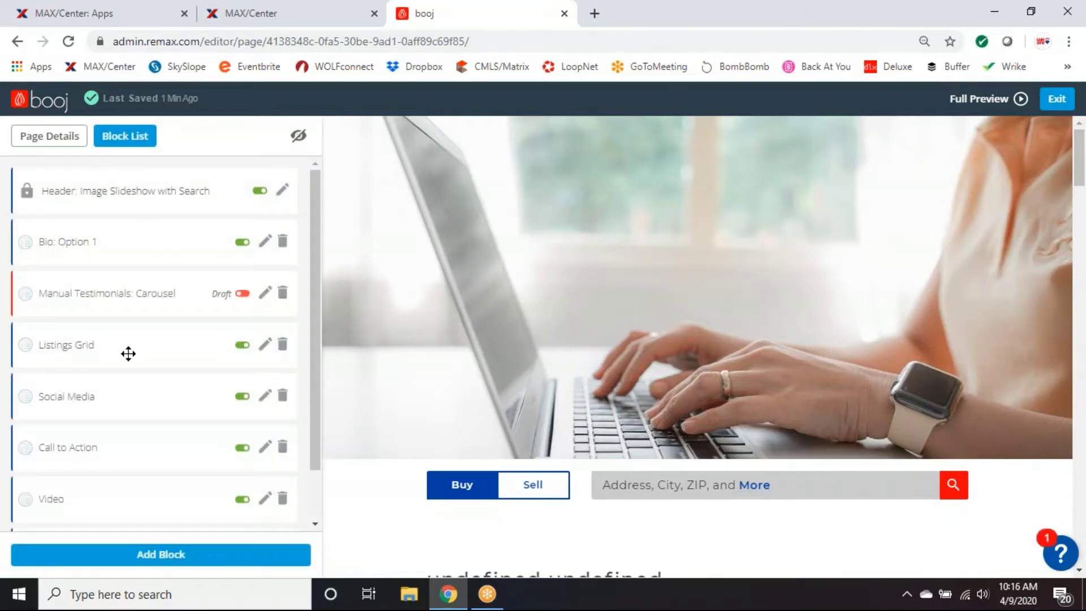
scroll(705, 365, down, 1)
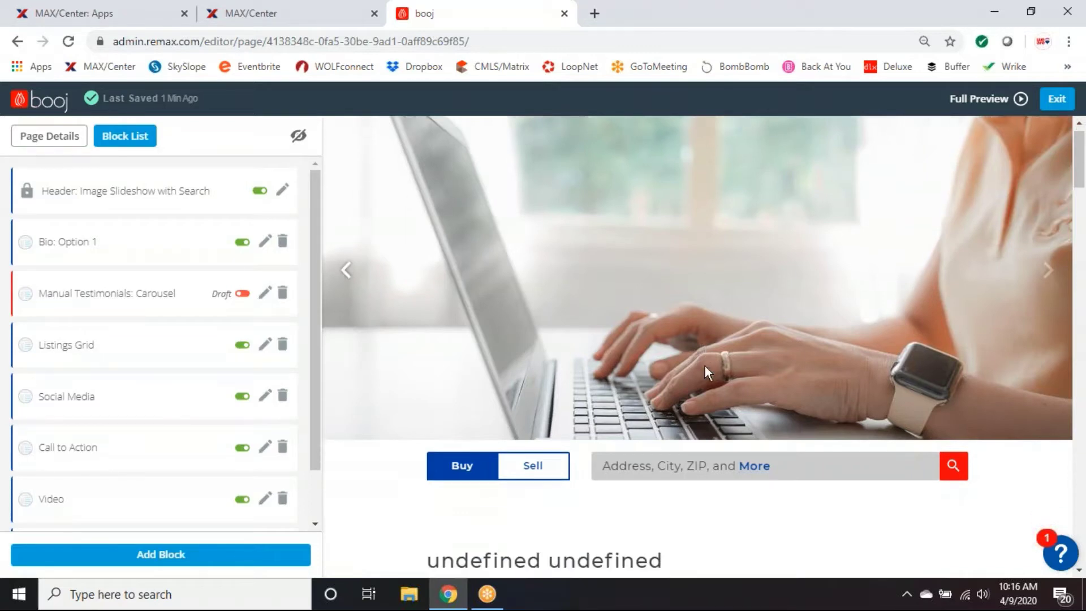
scroll(704, 365, down, 7)
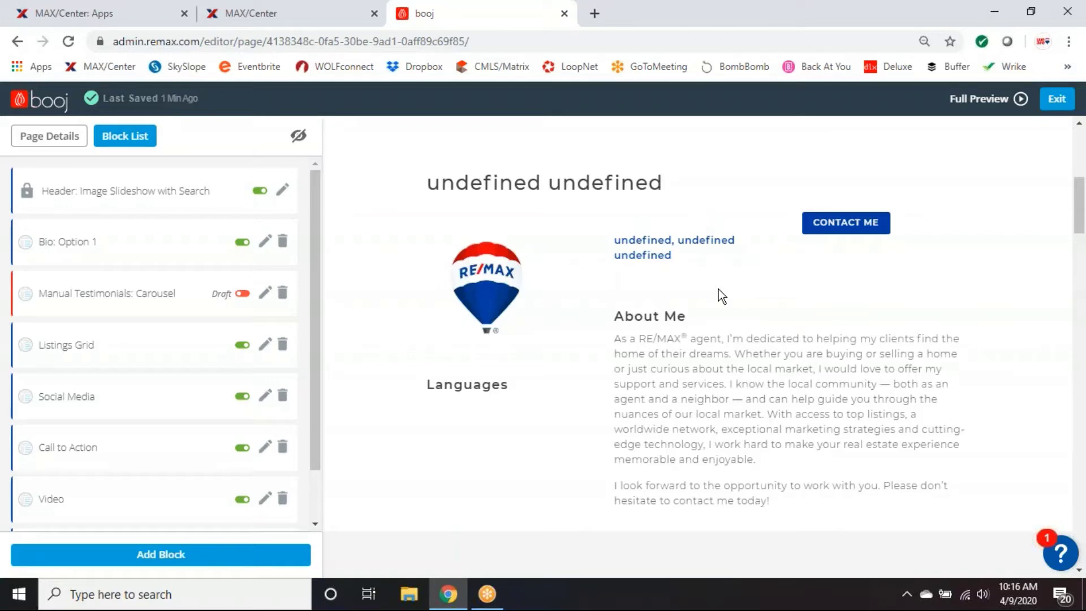
scroll(731, 357, down, 1)
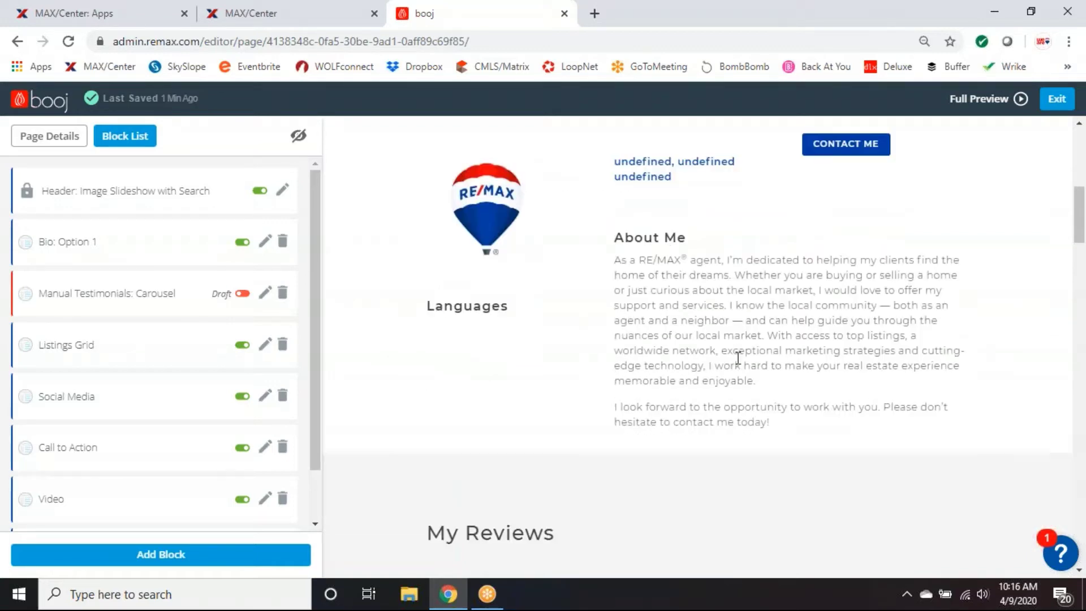
scroll(738, 356, up, 1)
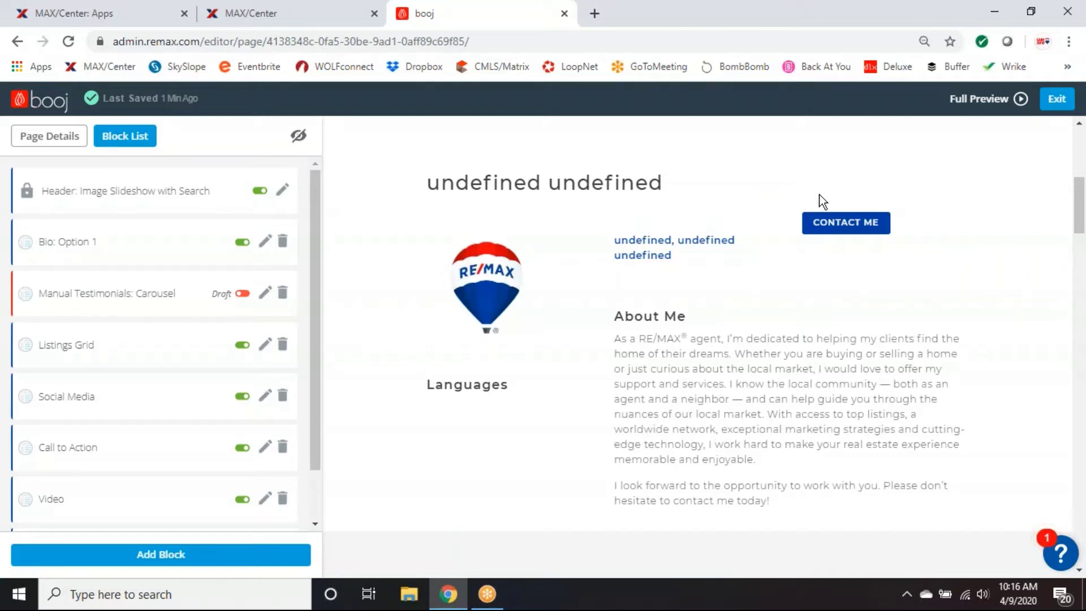
scroll(854, 271, down, 2)
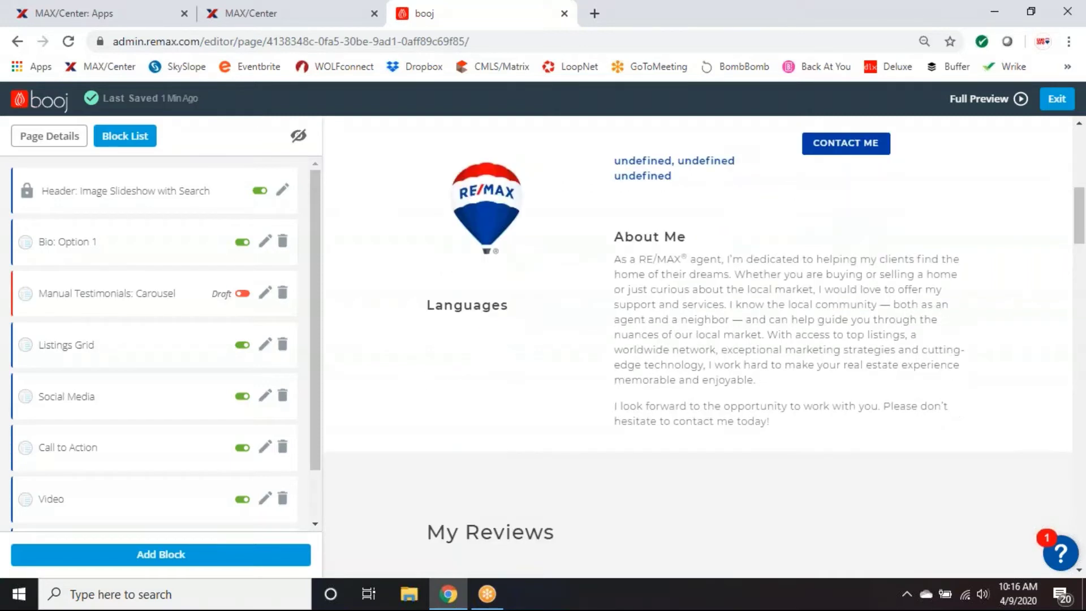
scroll(856, 273, down, 1)
scroll(857, 272, down, 3)
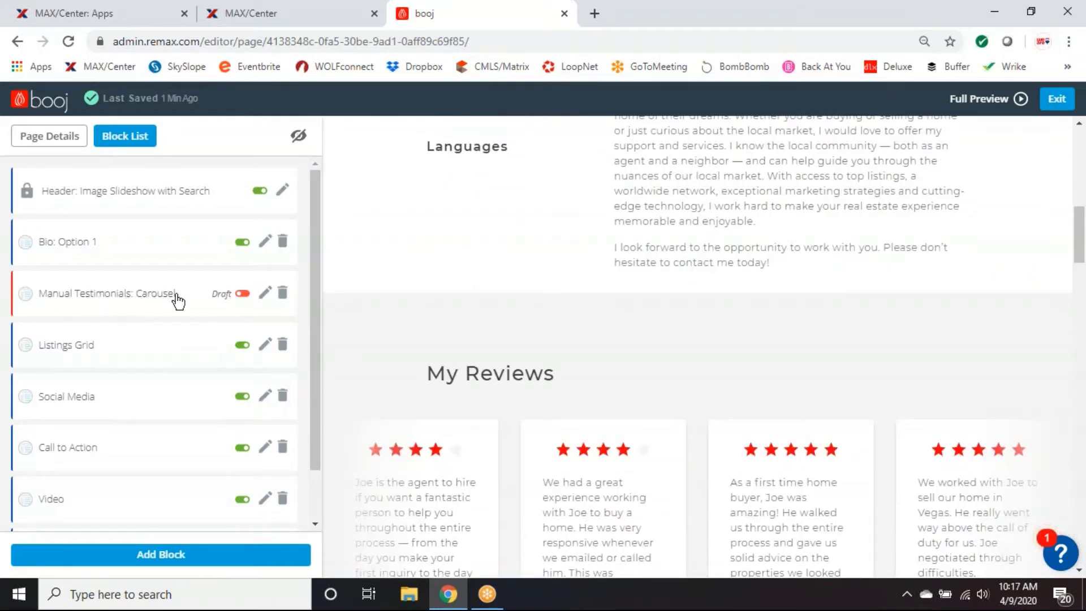
scroll(588, 321, down, 1)
scroll(593, 329, down, 1)
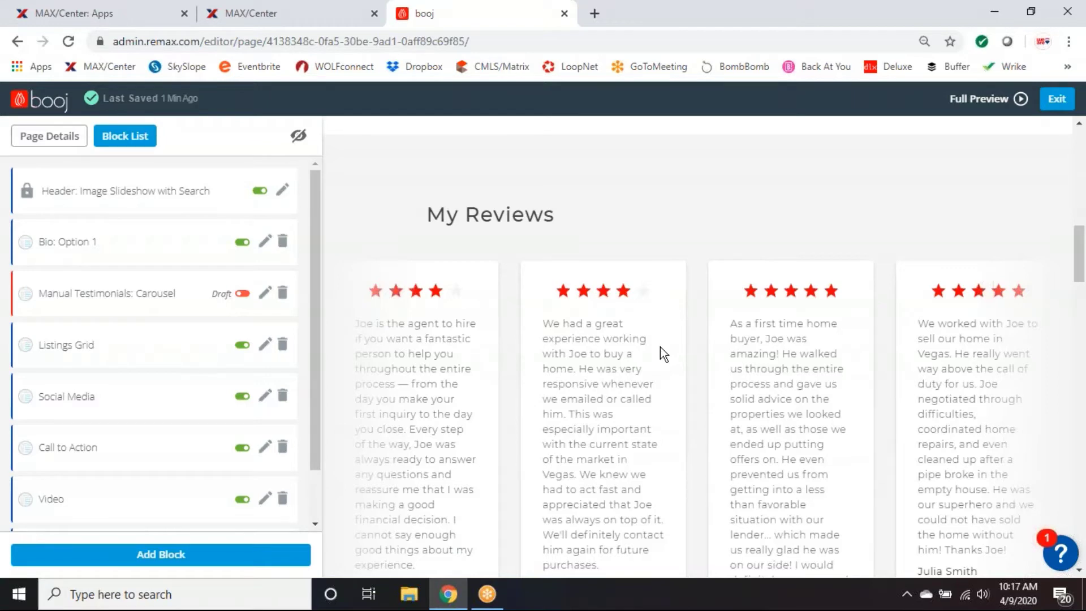
scroll(685, 281, down, 1)
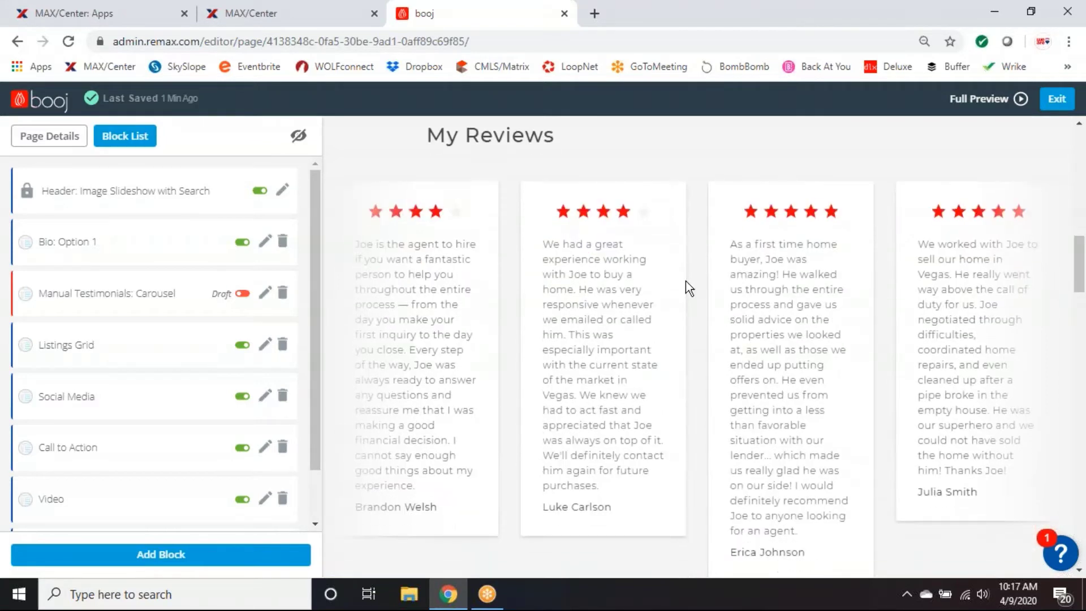
Search block types for 'zillow', add the Zillow Review Block, and open a new browser tab.
click(155, 558)
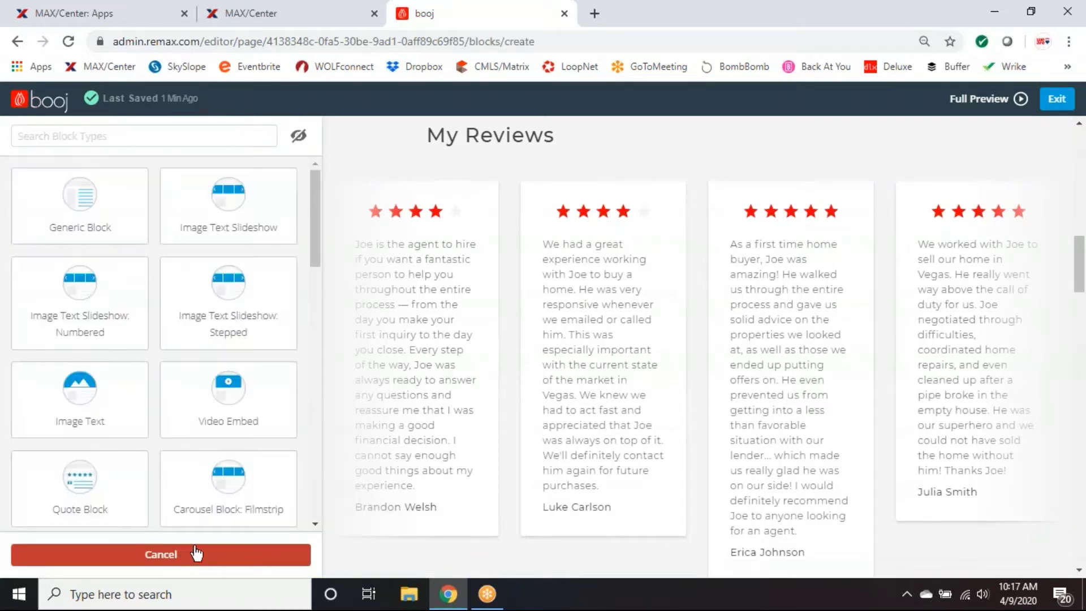
click(98, 136)
text(zi)
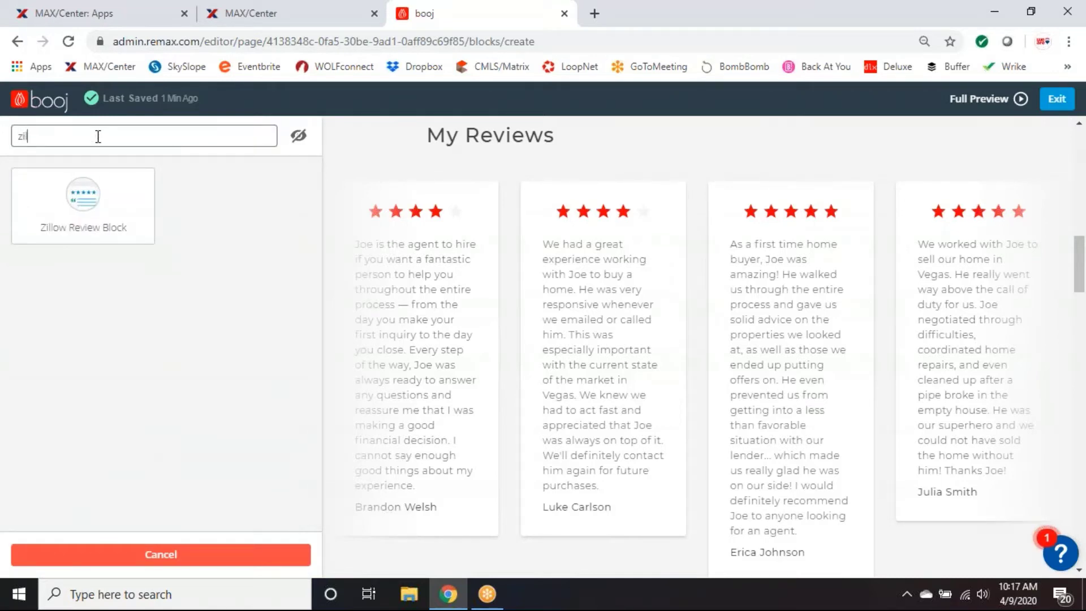
text(llow)
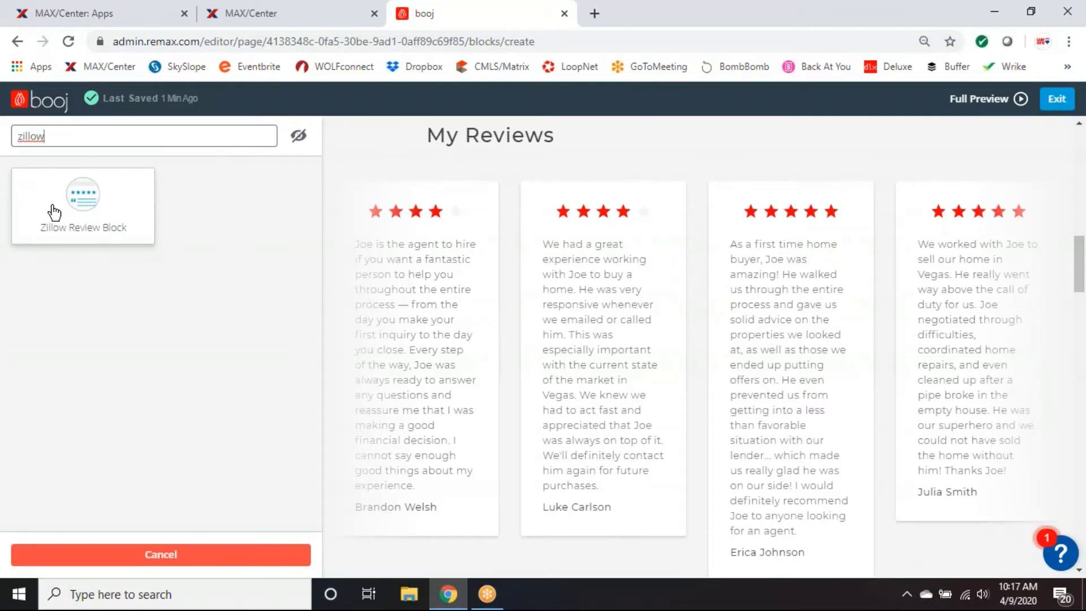
click(85, 218)
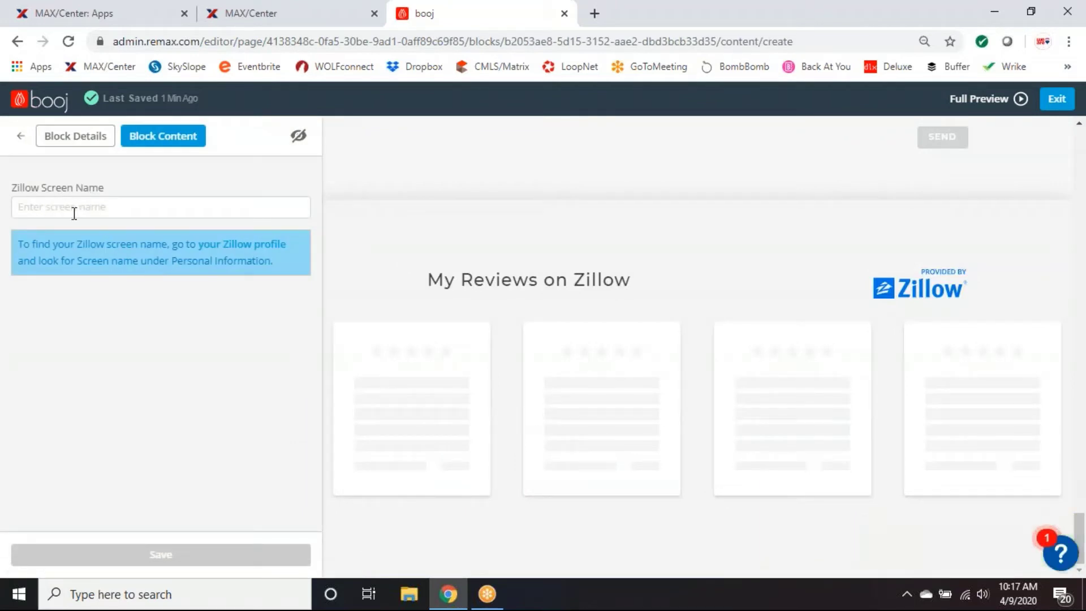
click(592, 14)
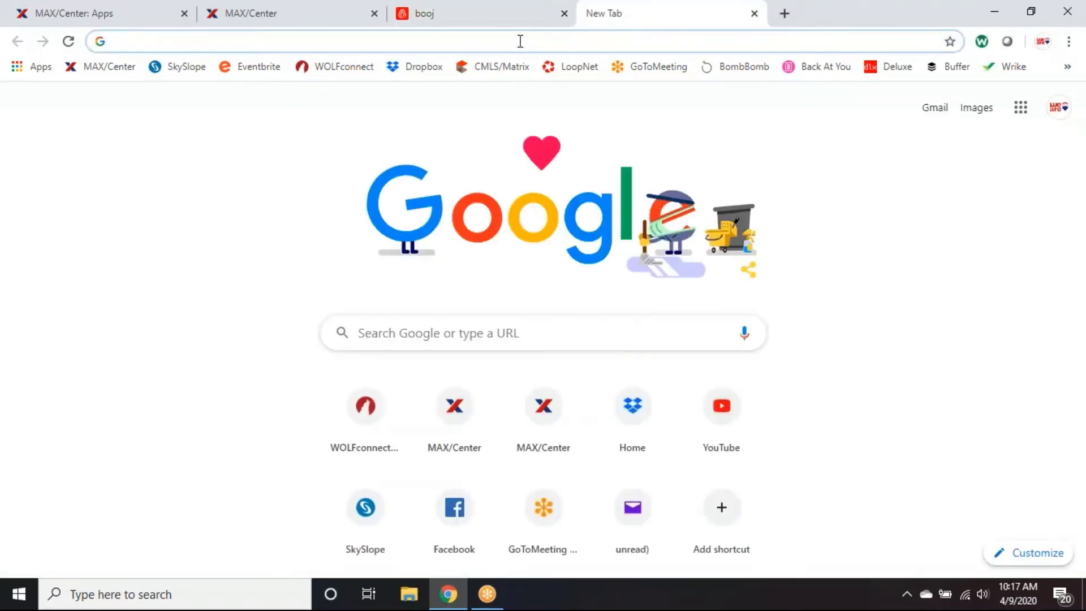
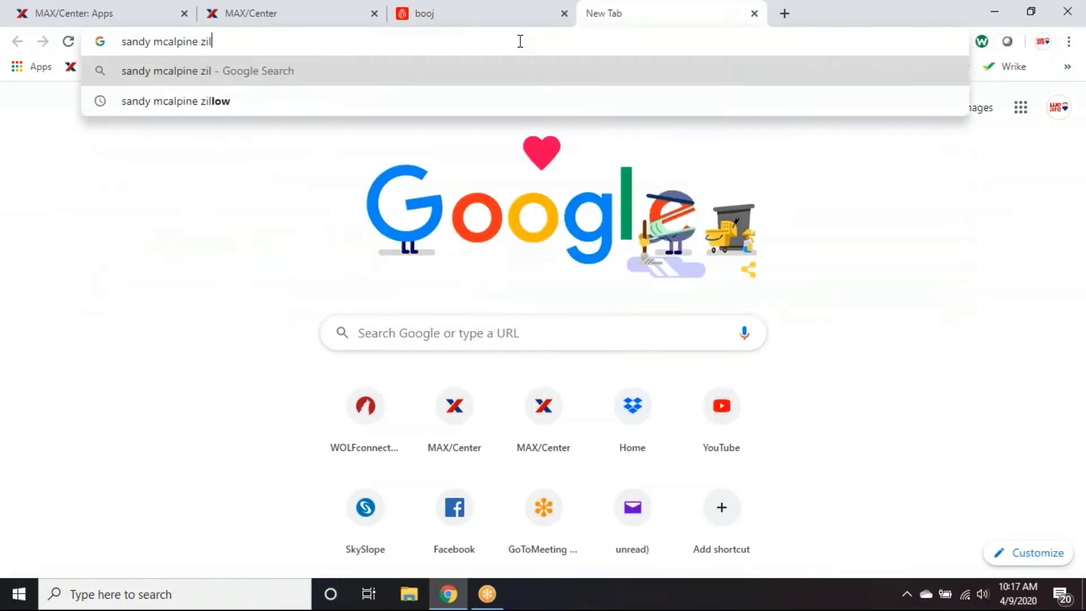
Search Google for the agent's name followed by 'zillow'.
text(low)
key(Return)
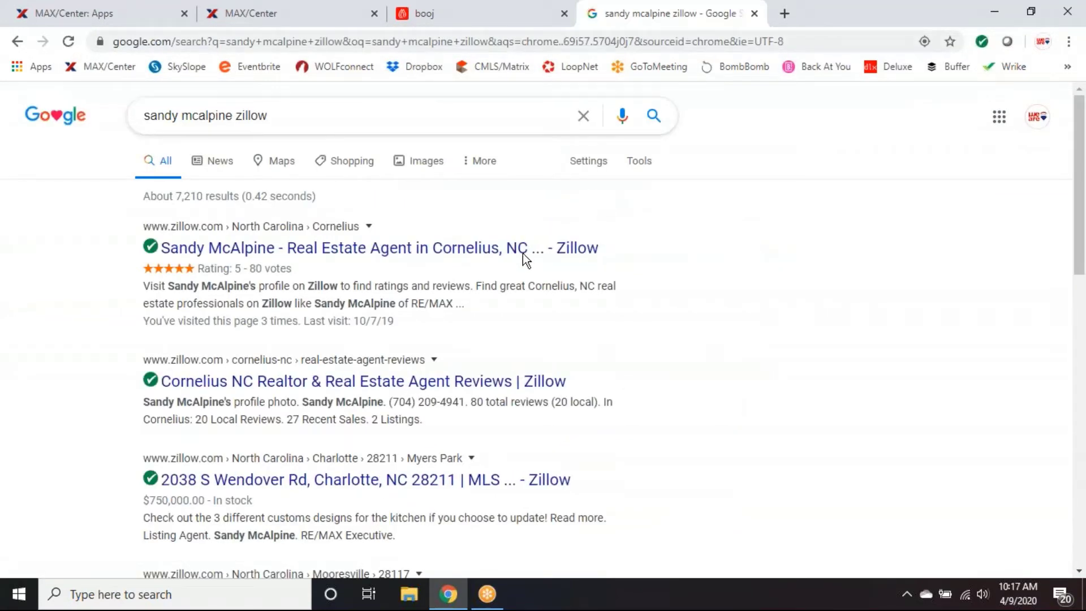
Open the agent's Zillow profile and copy the screen name from Professional Information.
click(308, 254)
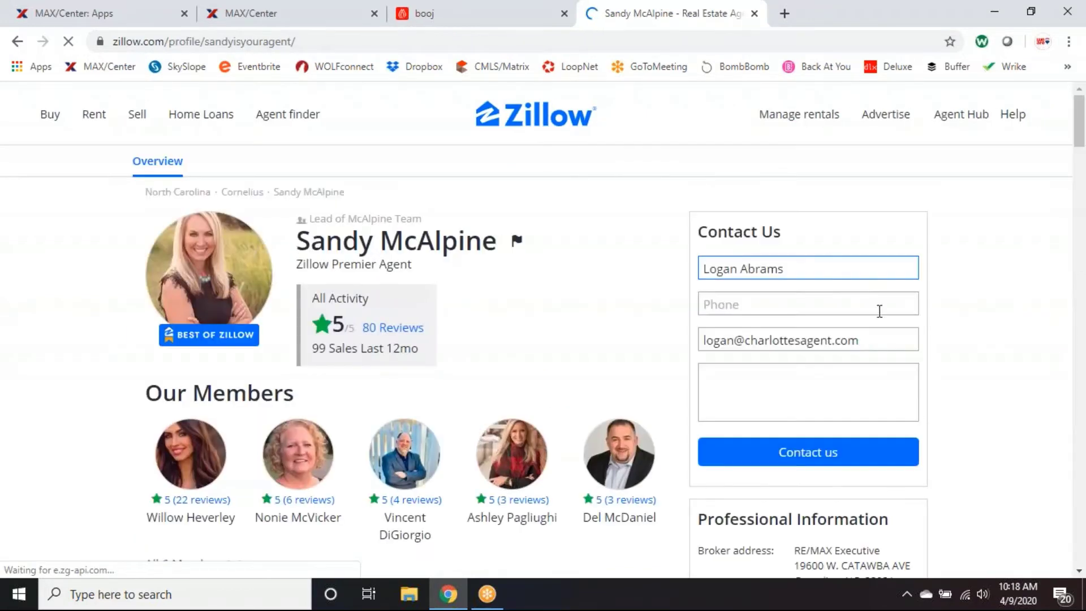
scroll(666, 334, down, 2)
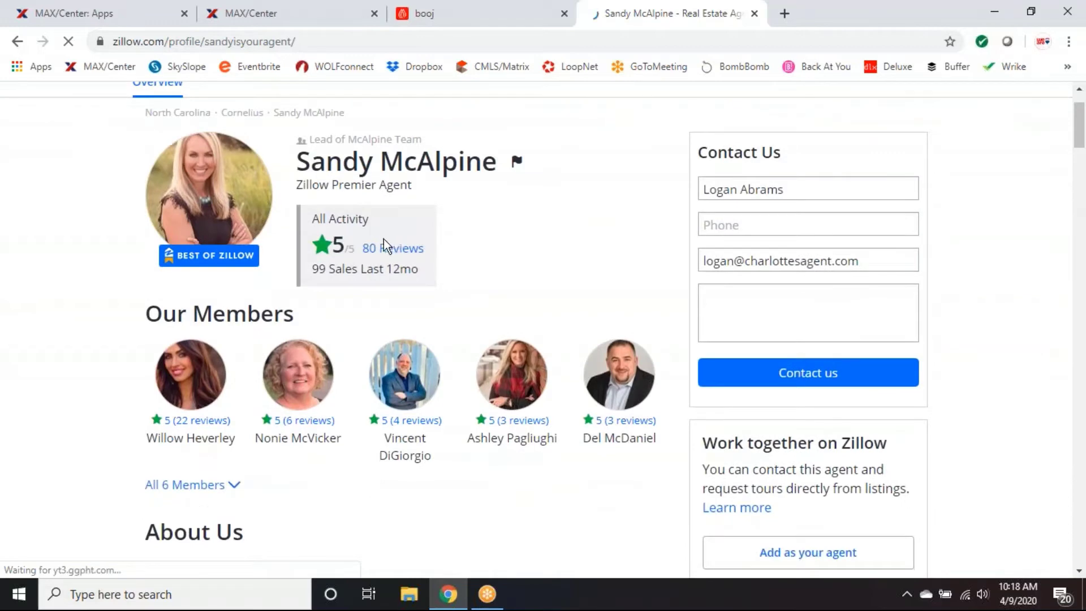
scroll(665, 310, down, 7)
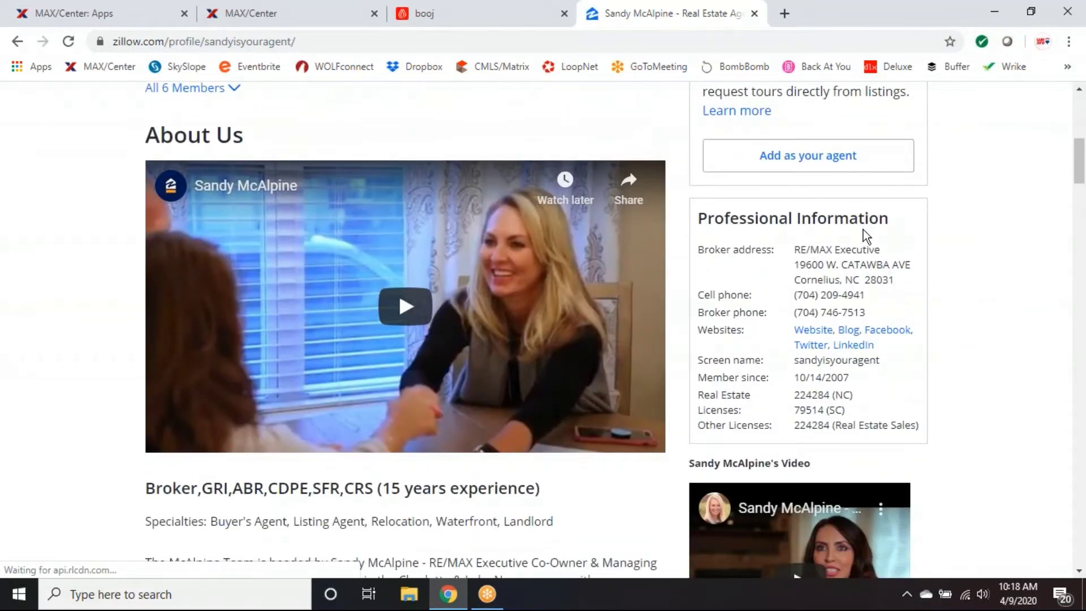
scroll(1013, 299, up, 7)
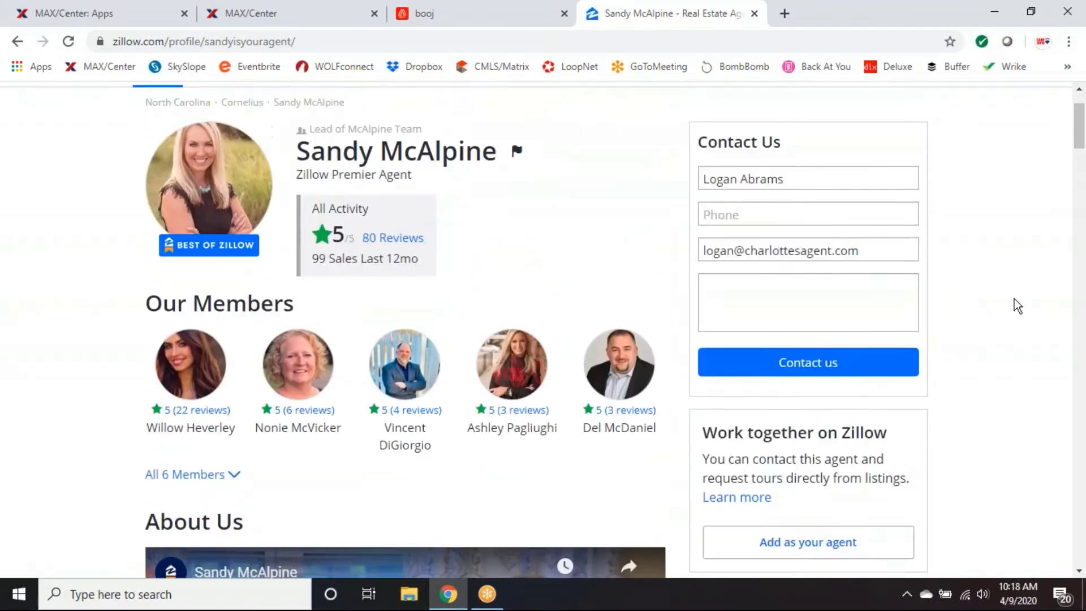
scroll(1014, 298, up, 1)
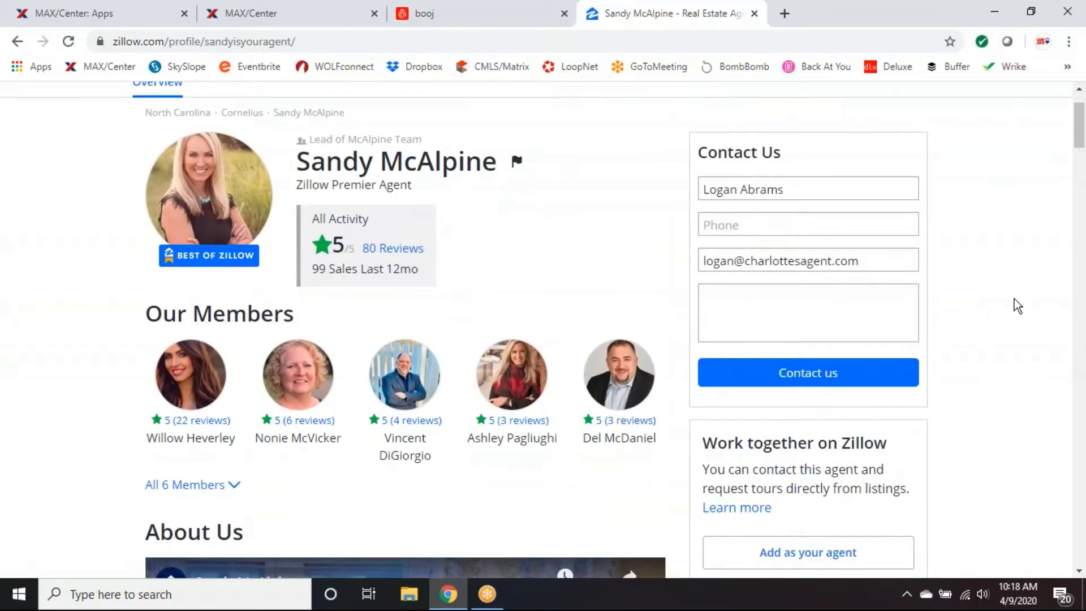
scroll(1013, 298, down, 7)
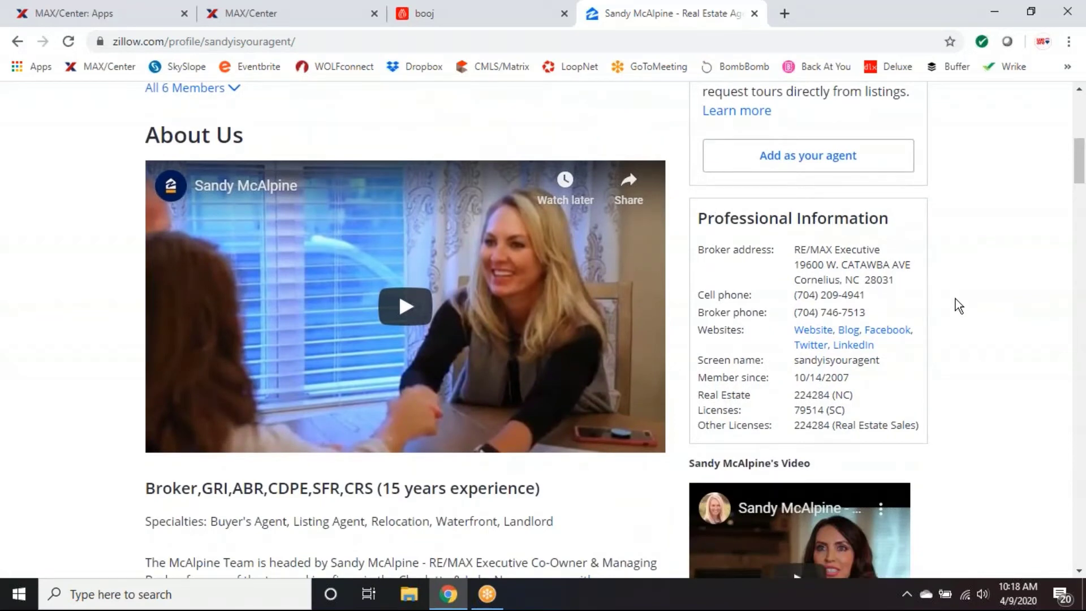
scroll(958, 306, down, 1)
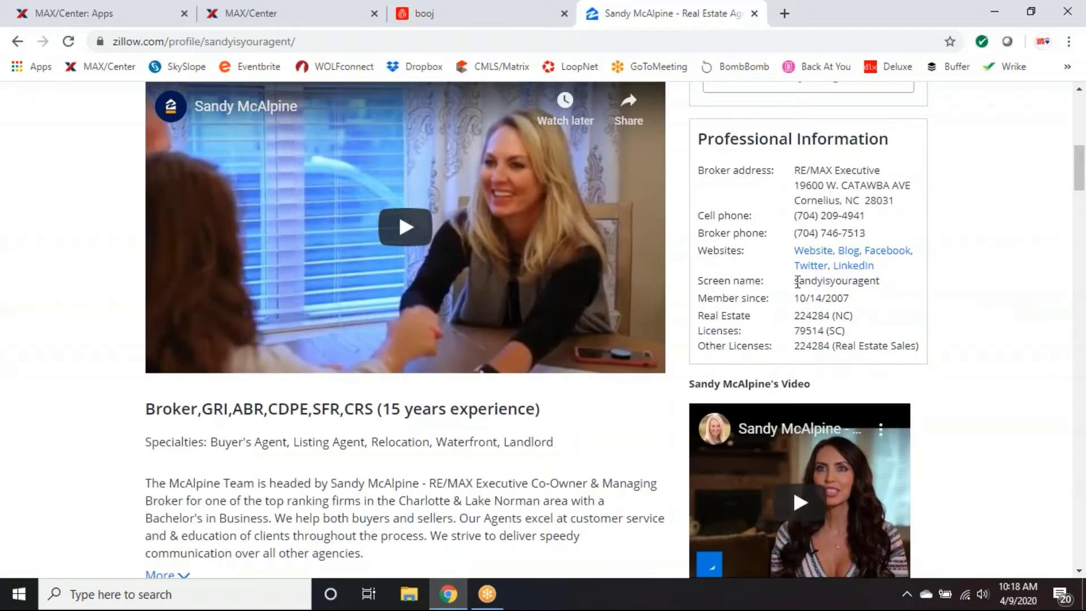
drag(797, 281, 881, 281)
right_click(870, 281)
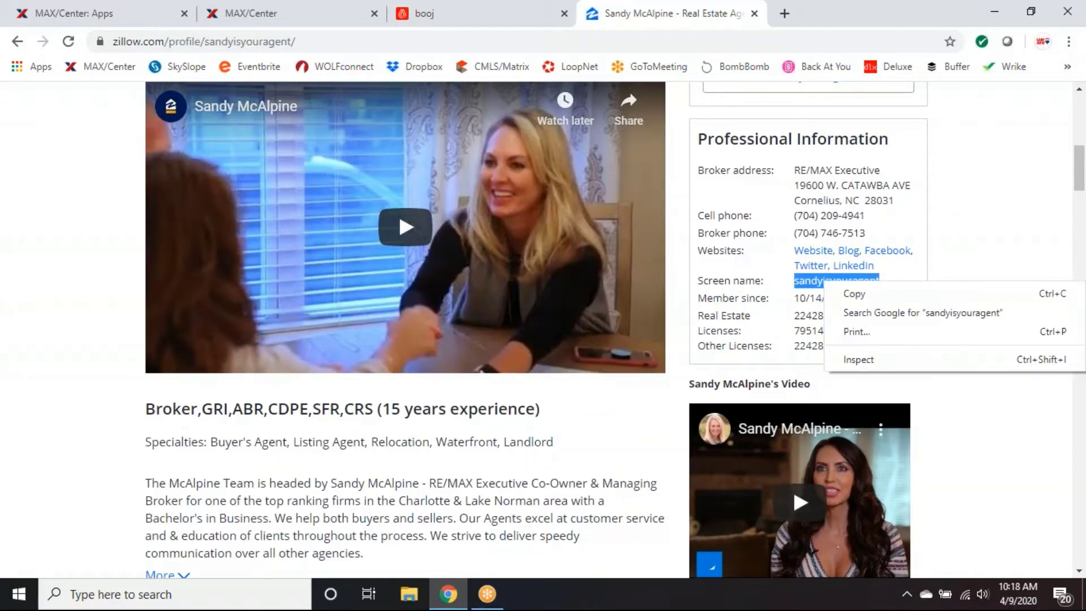
click(864, 291)
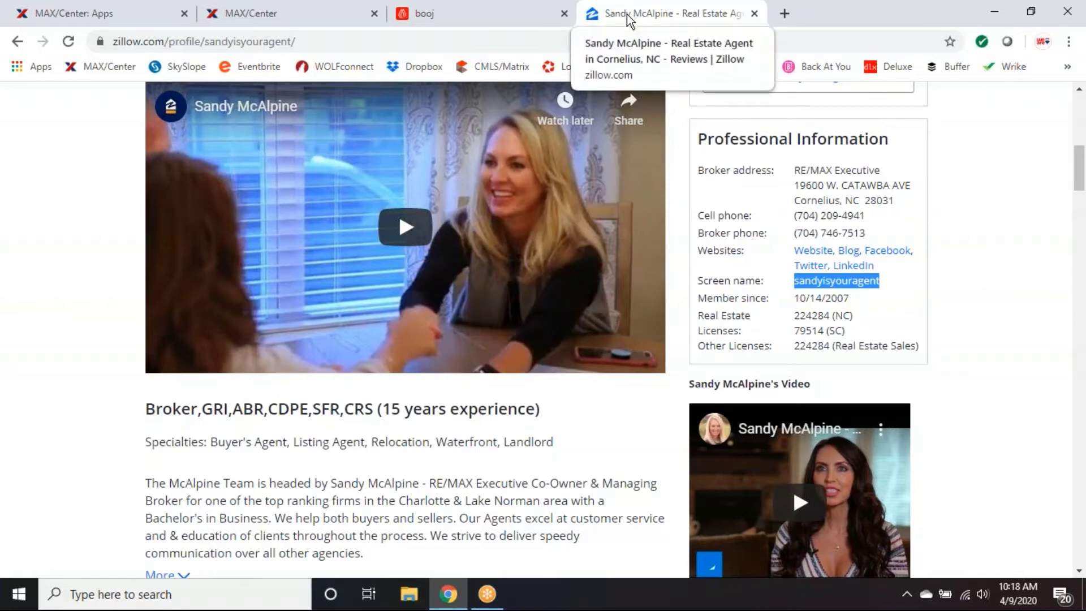
Paste the agent's copied Zillow screen name into the Zillow Screen Name field and save the block.
click(440, 18)
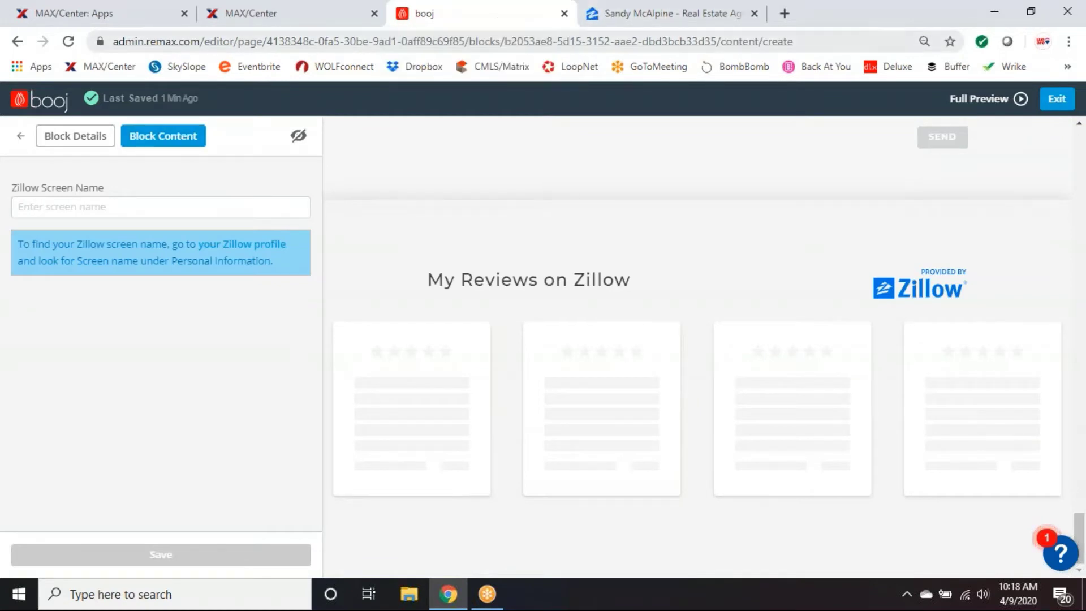
right_click(55, 201)
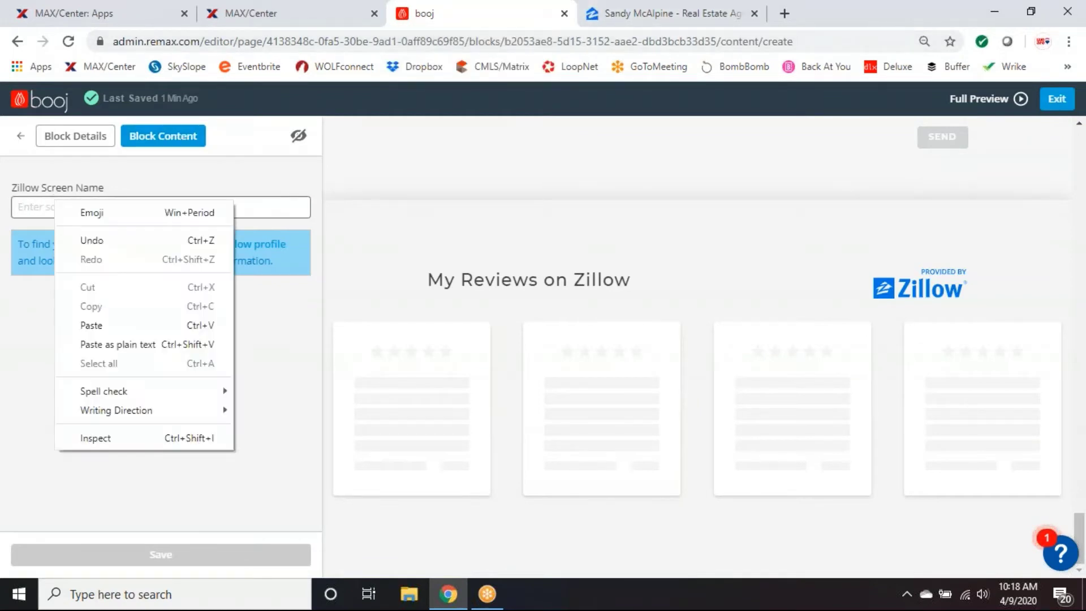
click(93, 322)
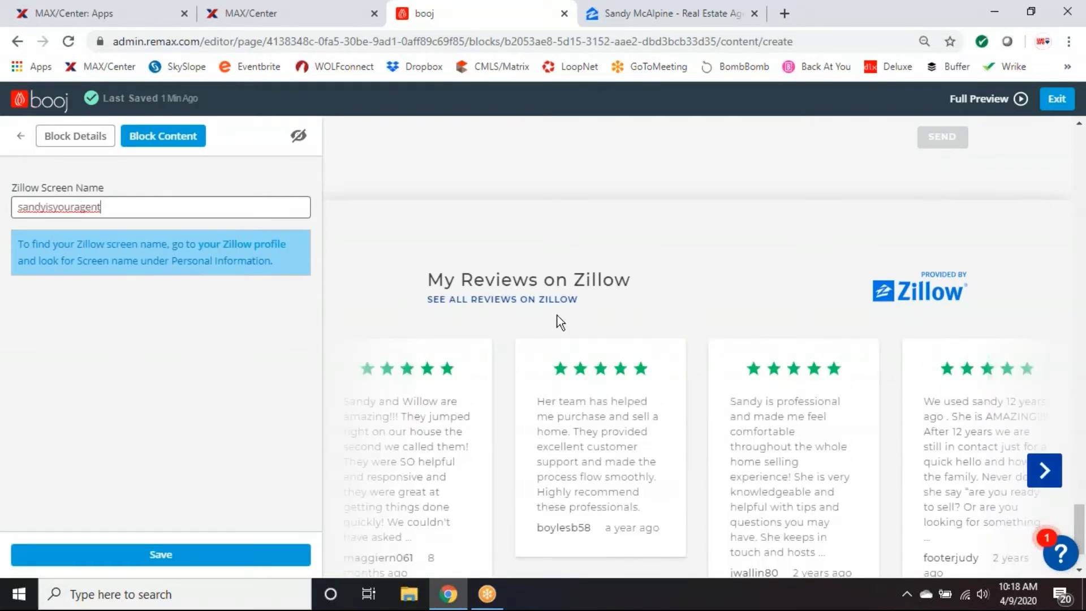
scroll(652, 415, down, 1)
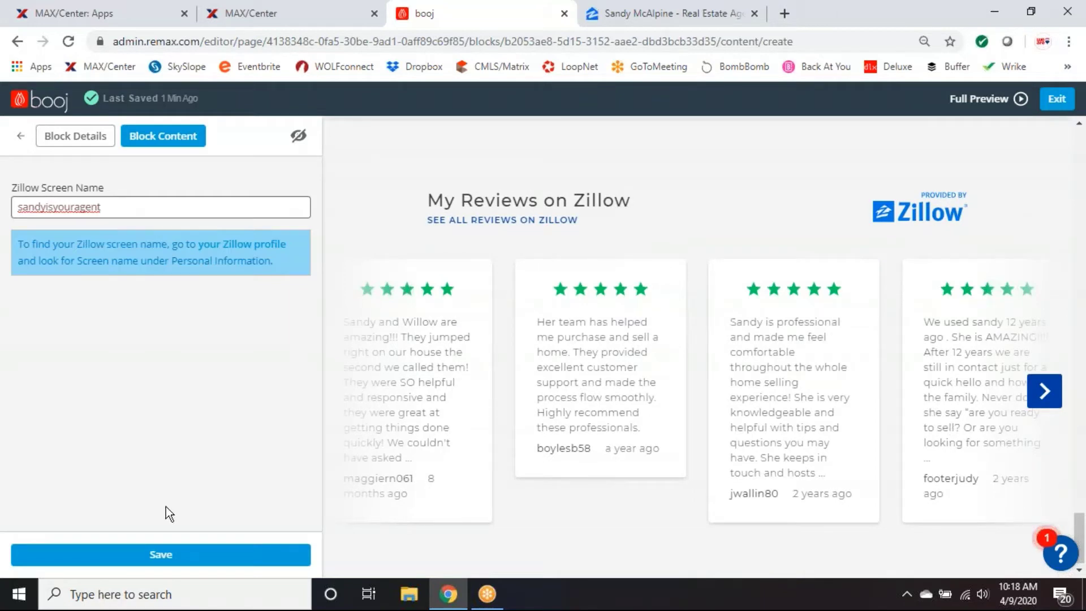
click(163, 558)
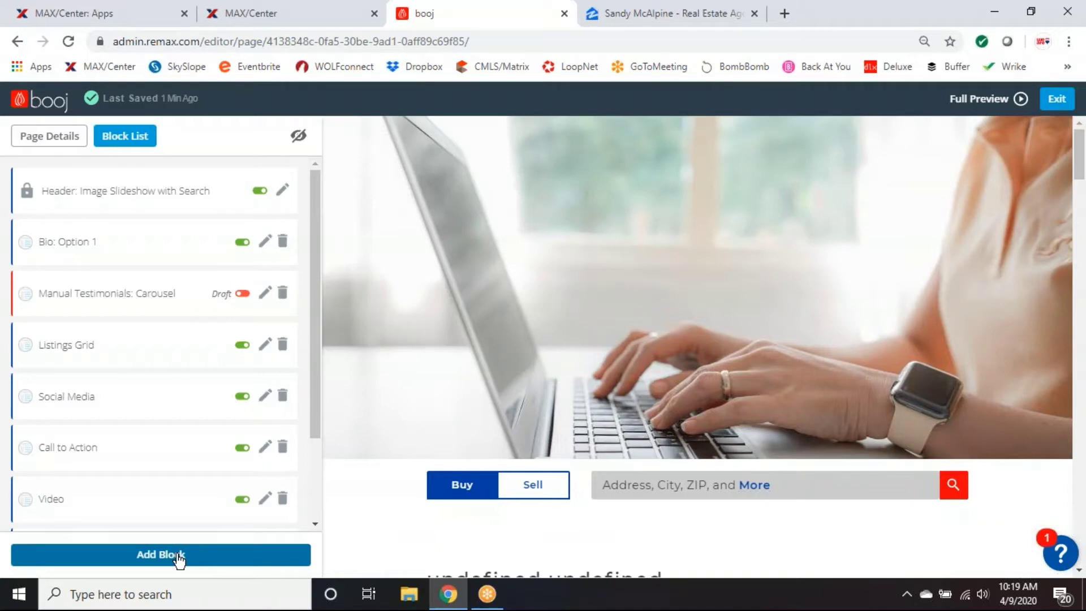
In the Block List, drag the Zillow Review Block row up to just beneath Manual Testimonials: Carousel.
scroll(190, 427, down, 2)
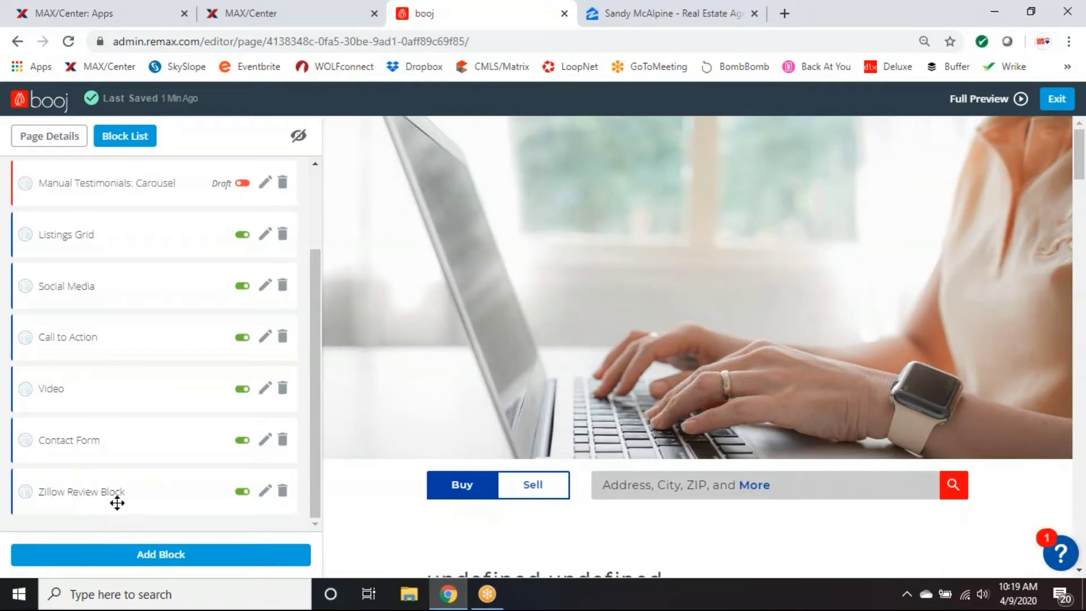
scroll(158, 393, up, 3)
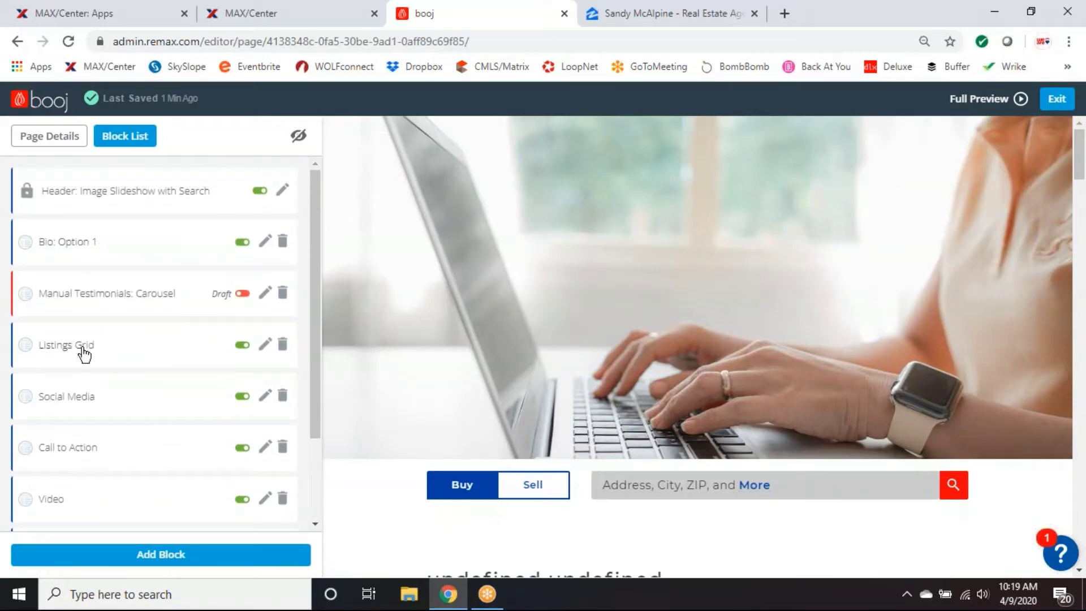
scroll(201, 373, down, 3)
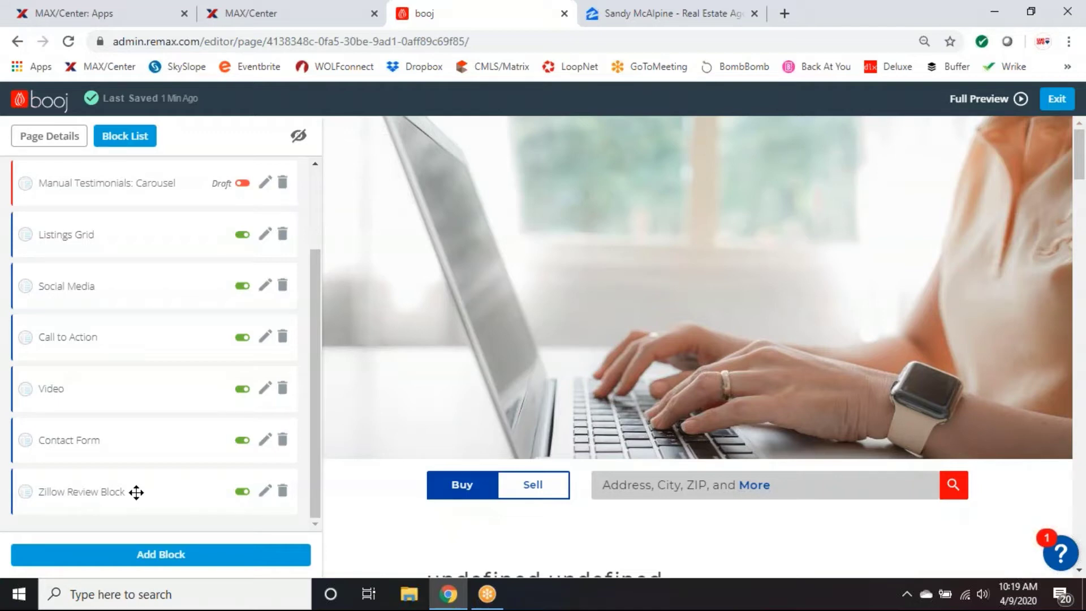
drag(135, 492, 134, 223)
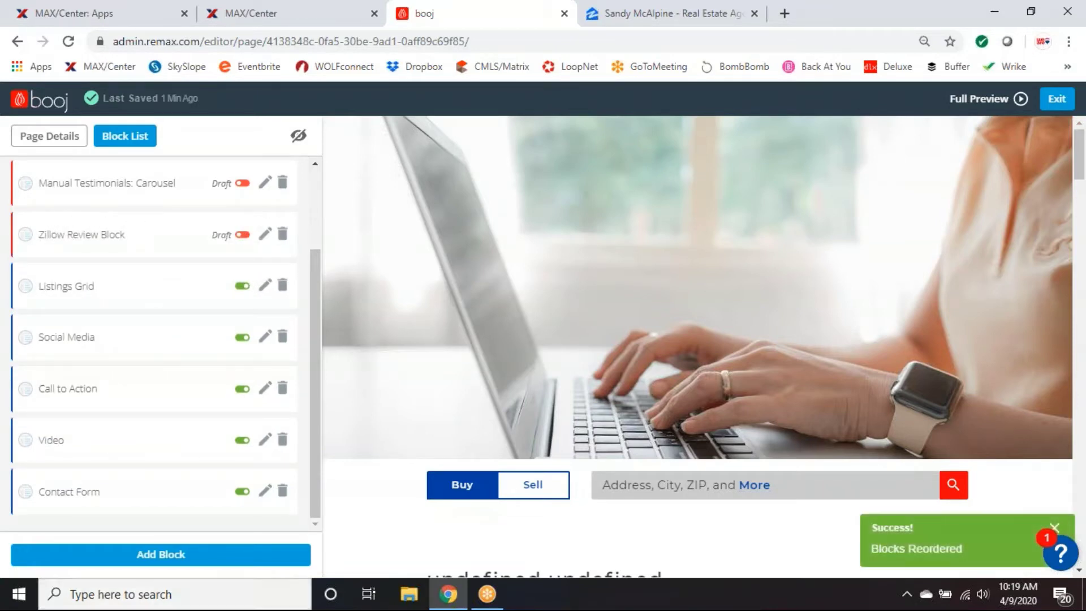
Scroll the preview past the Manual Testimonials carousel to reach the My Reviews on Zillow section.
scroll(196, 489, up, 1)
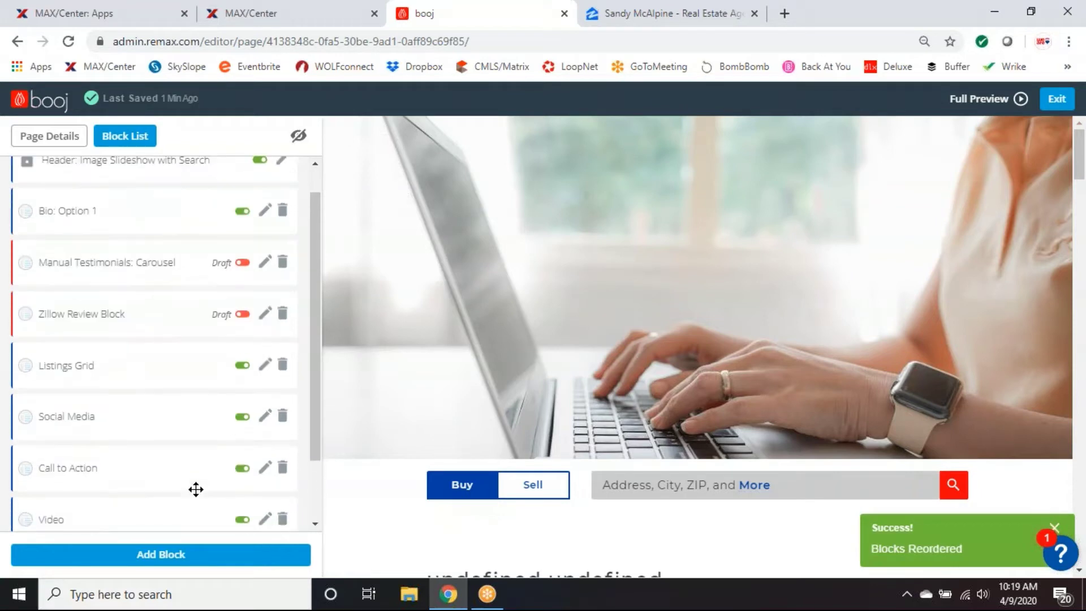
scroll(194, 490, up, 1)
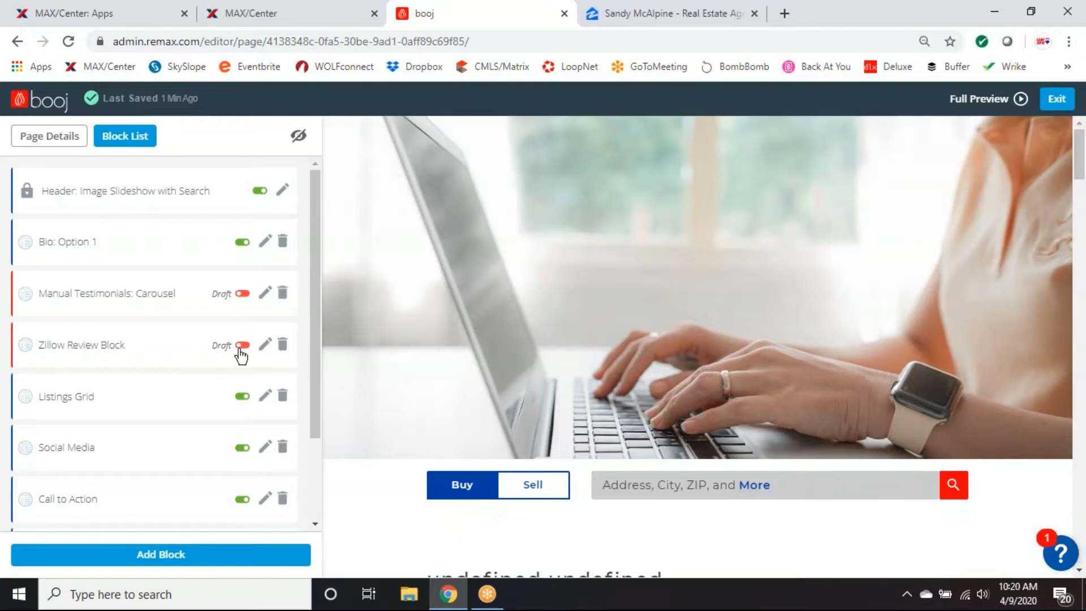
scroll(705, 355, down, 5)
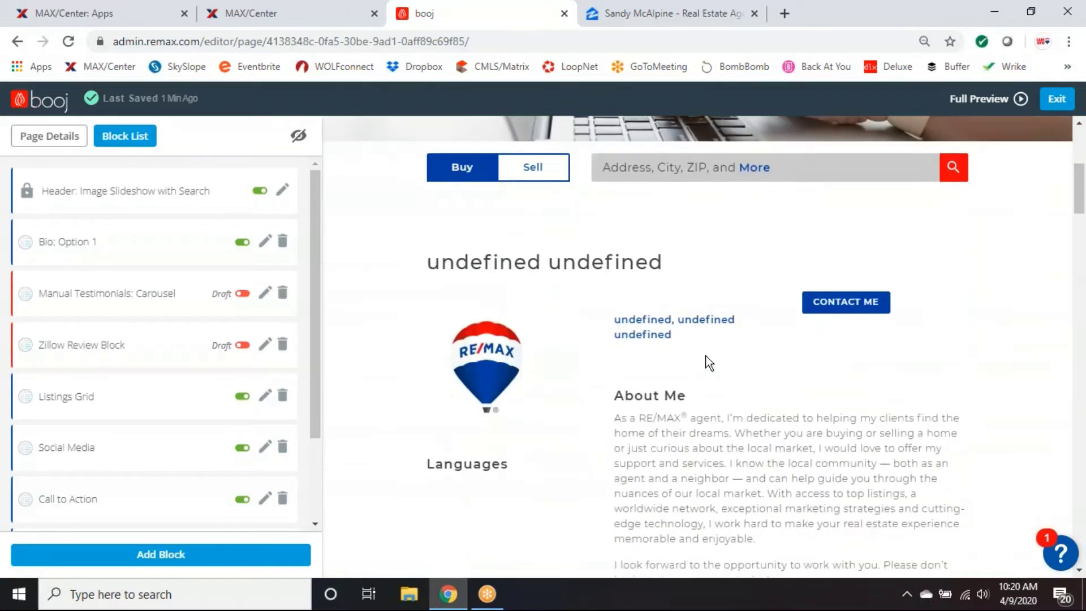
scroll(705, 355, down, 10)
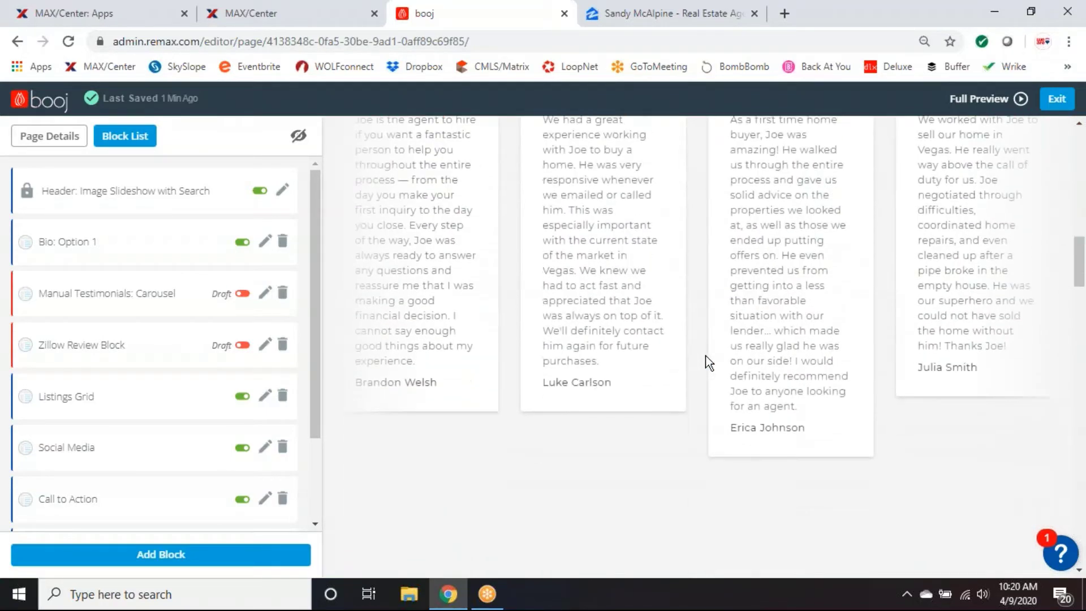
scroll(704, 356, down, 5)
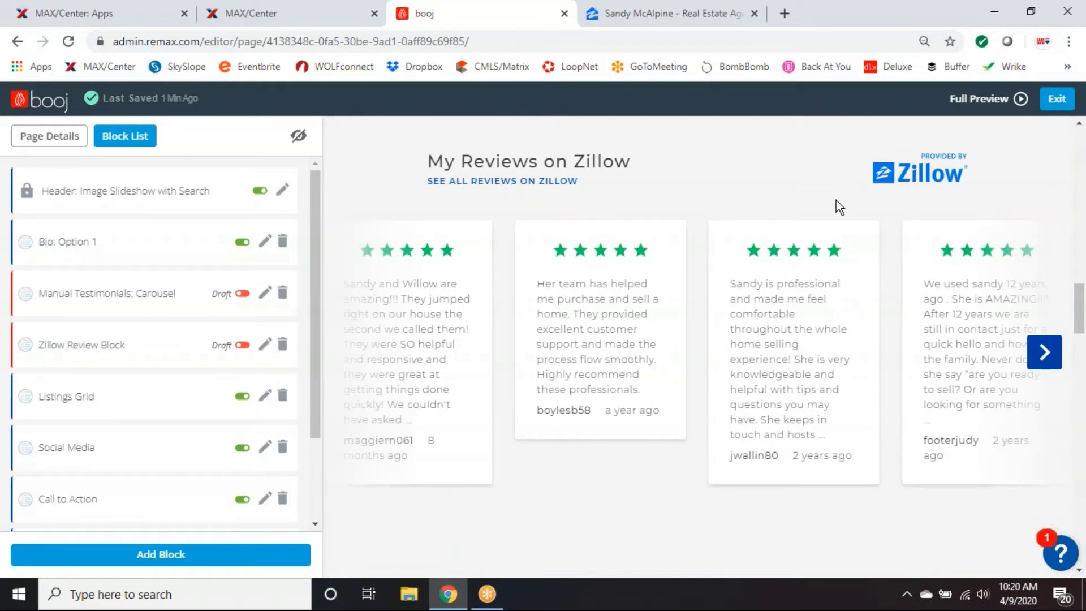
Flip the Zillow Review Block's red Draft toggle to green, publishing it.
click(241, 345)
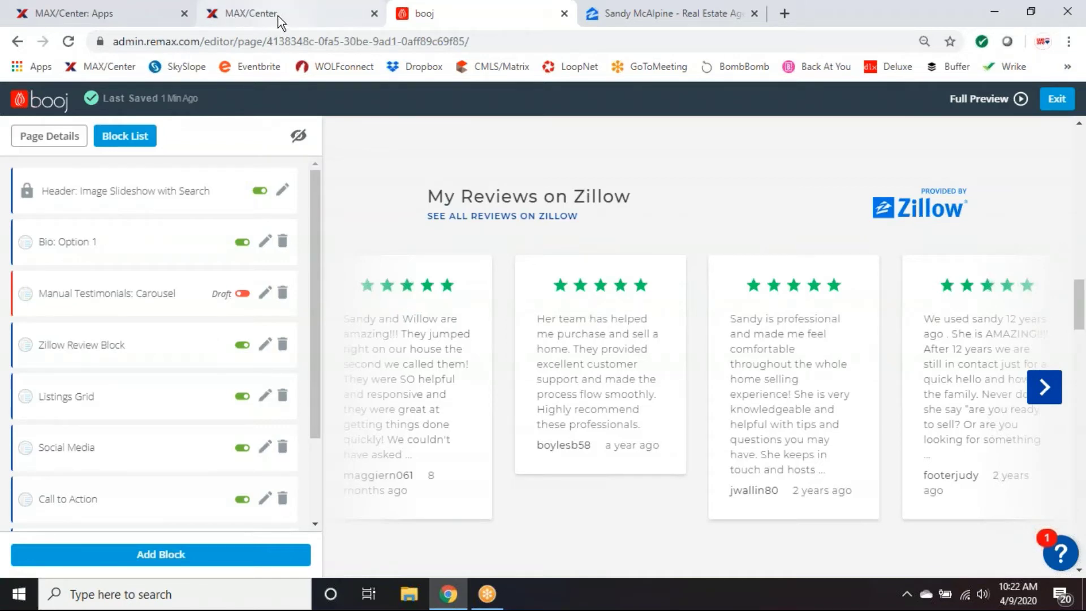
scroll(588, 362, up, 10)
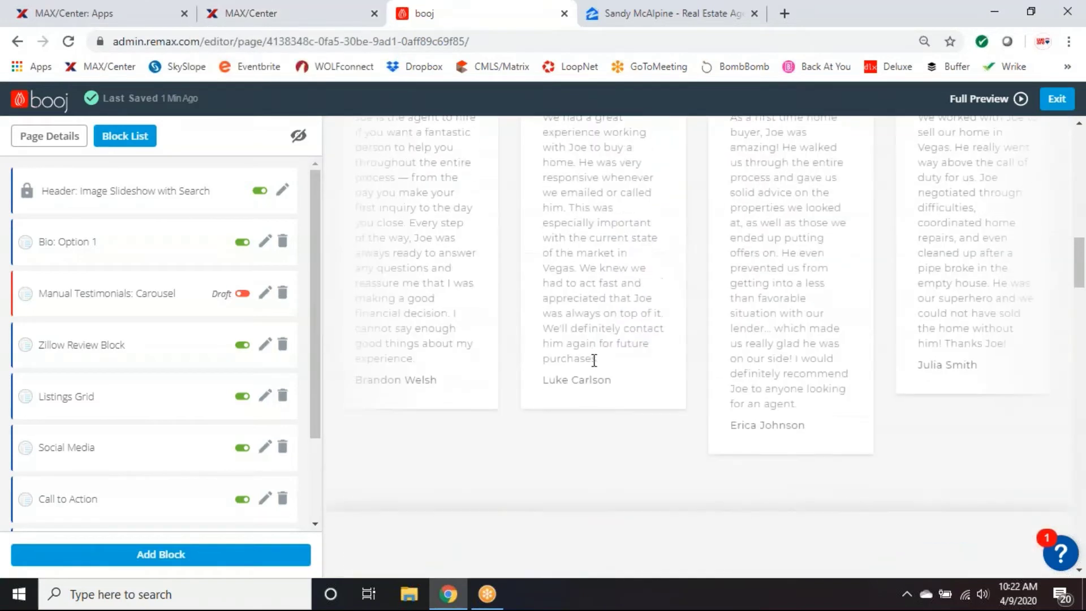
scroll(611, 352, up, 1)
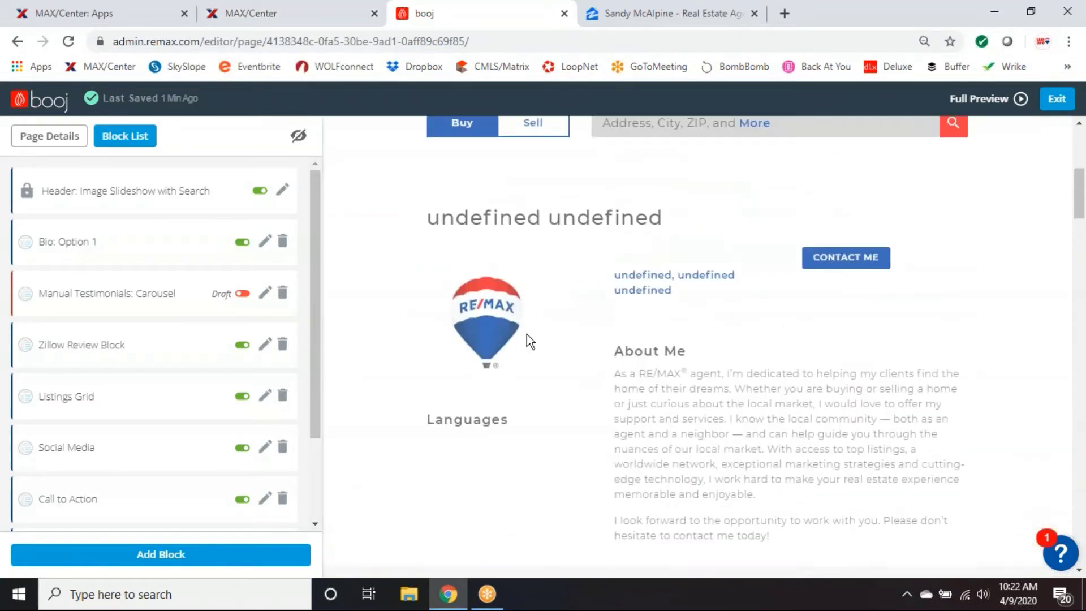
click(258, 13)
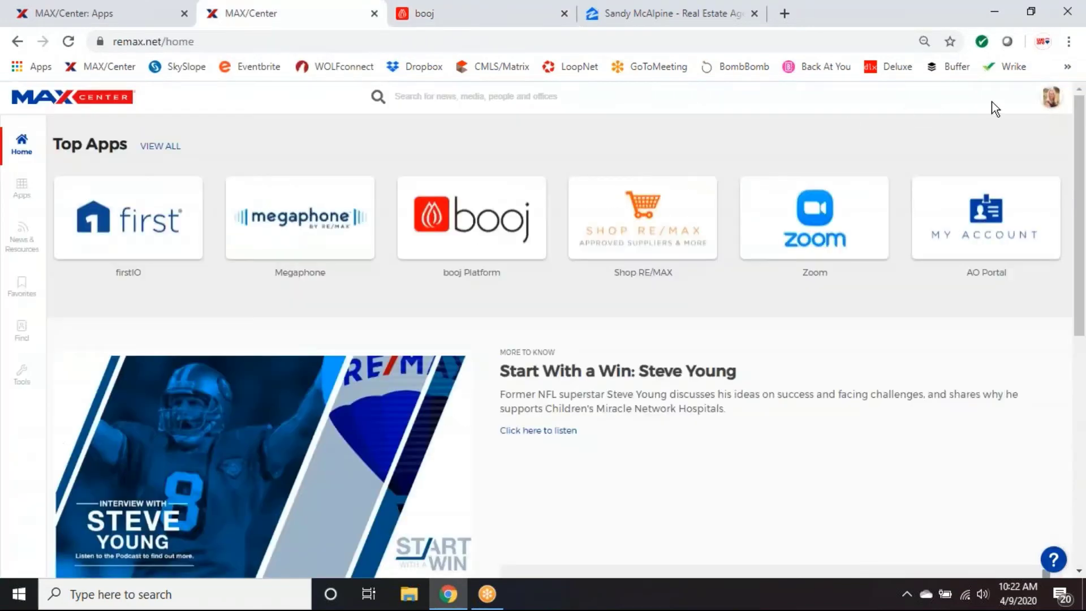
click(1050, 103)
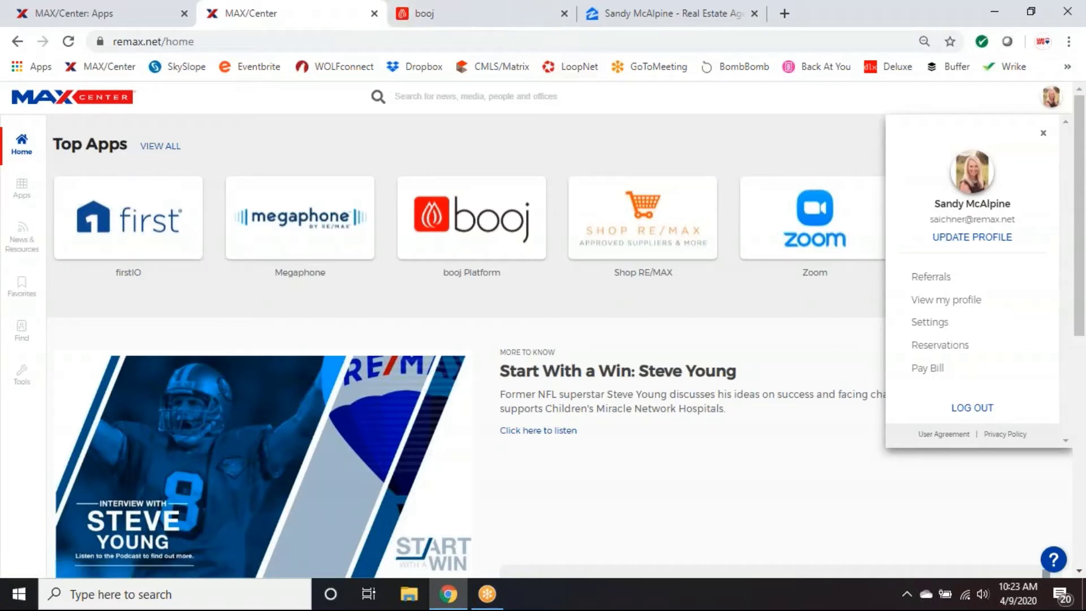
click(490, 13)
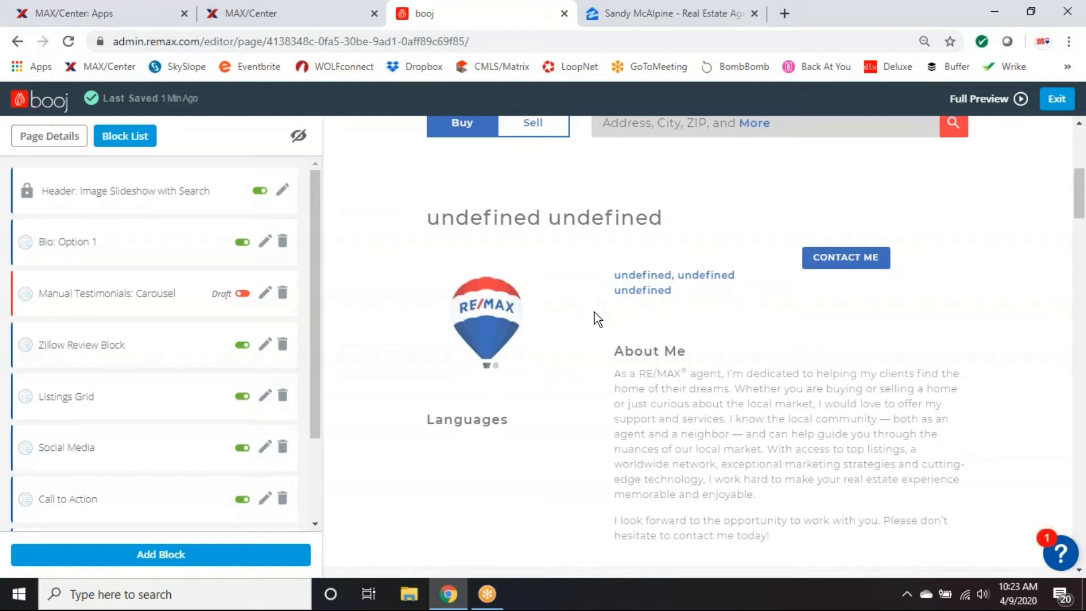
Scroll the preview past About Me and My Reviews down to the live My Reviews on Zillow cards.
scroll(595, 312, down, 1)
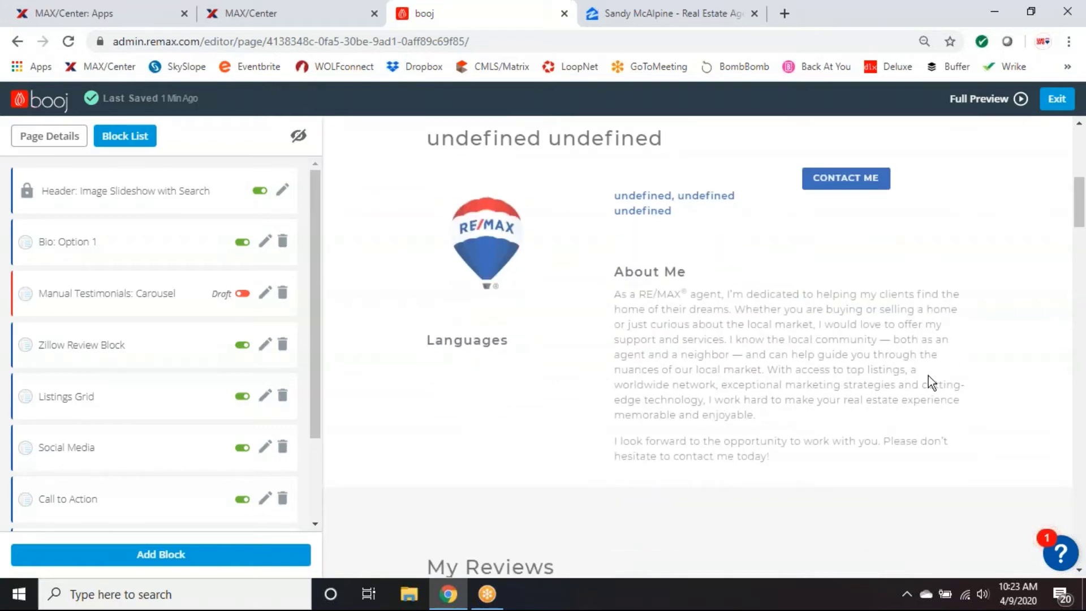
scroll(928, 375, down, 2)
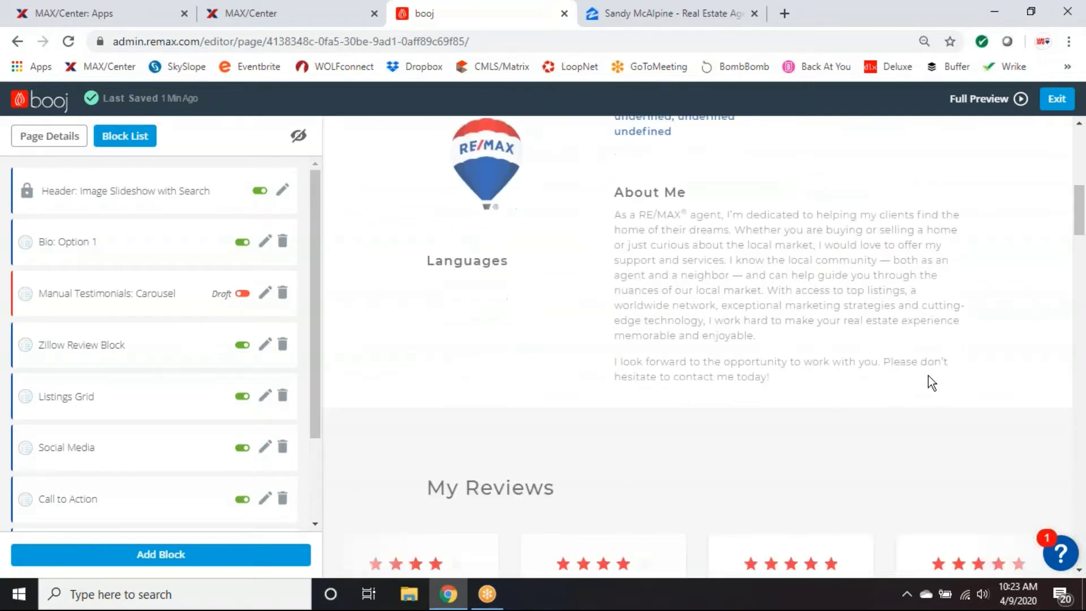
scroll(932, 383, down, 3)
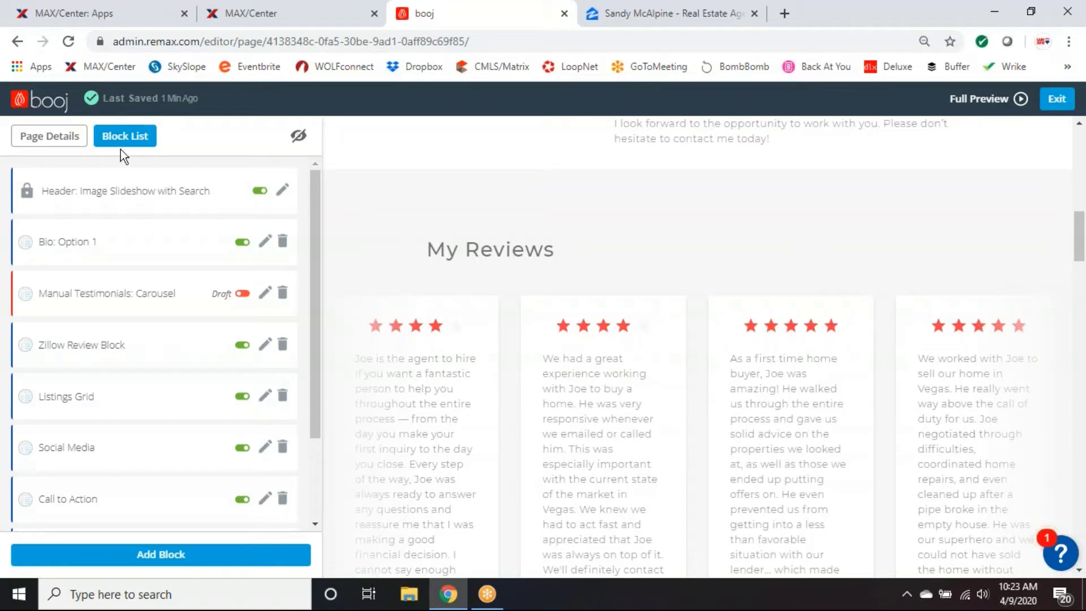
scroll(197, 342, down, 2)
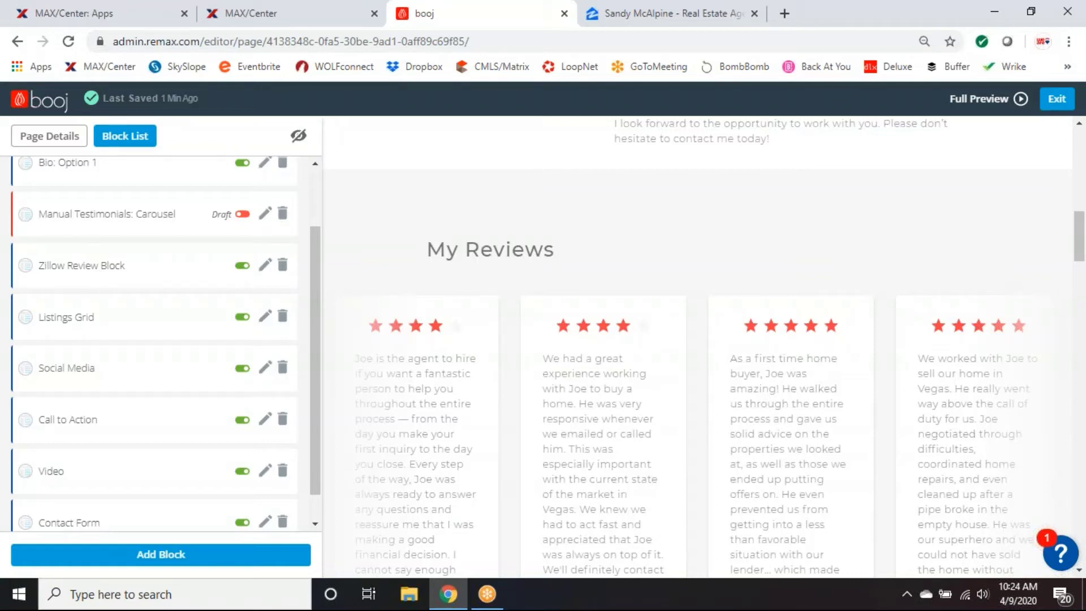
scroll(465, 373, down, 8)
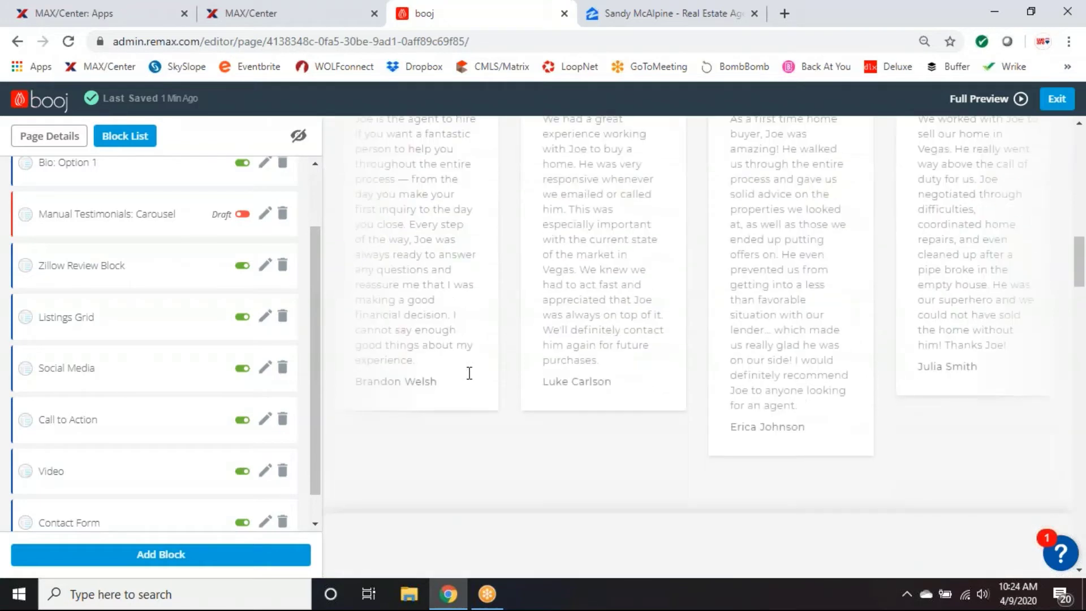
scroll(469, 373, down, 1)
scroll(469, 373, down, 1)
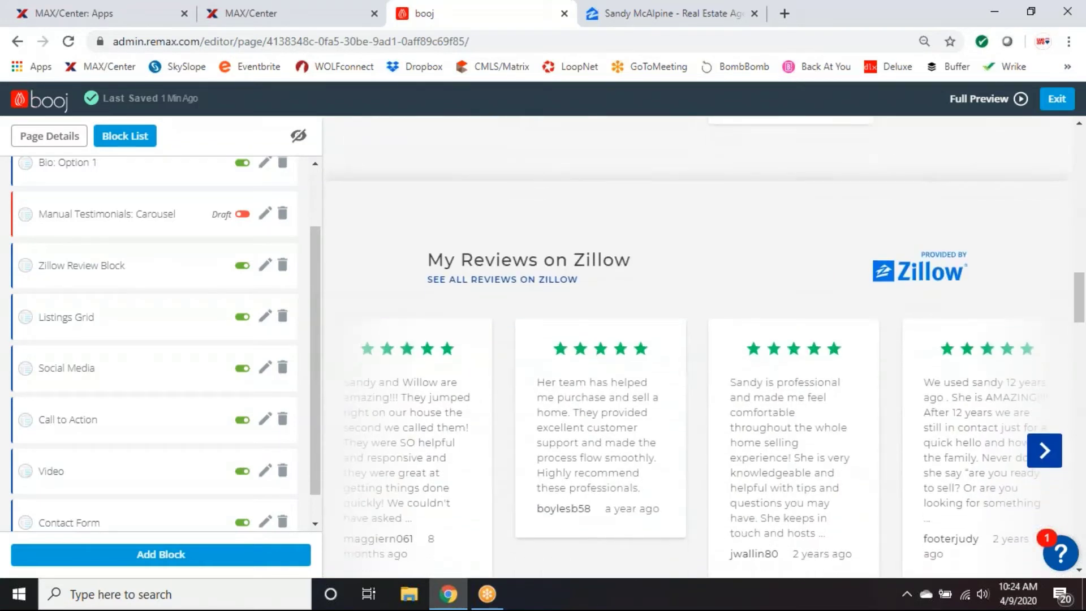
scroll(469, 373, down, 4)
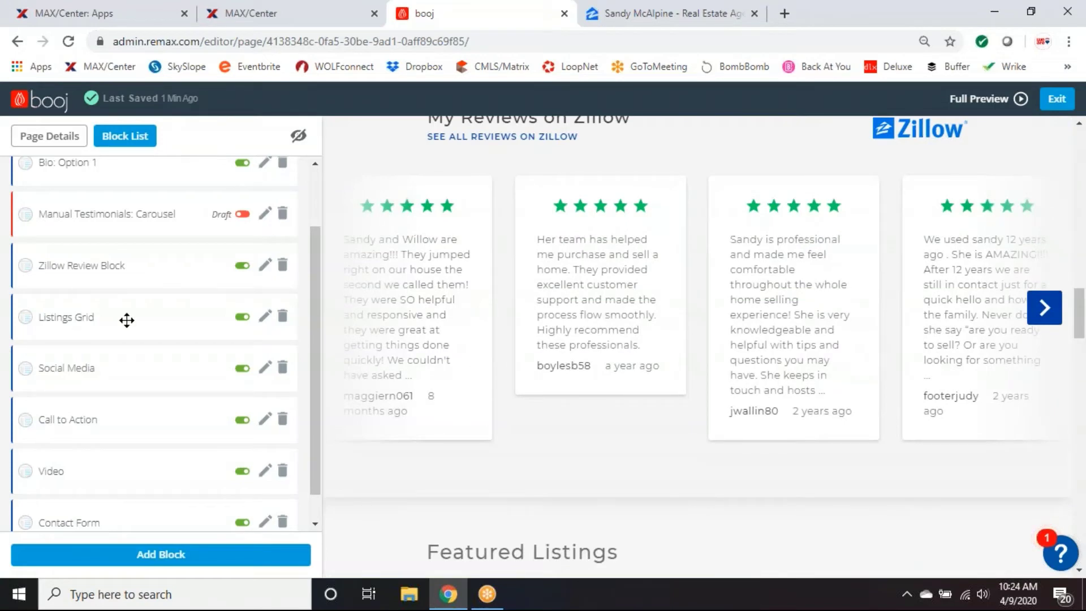
click(77, 318)
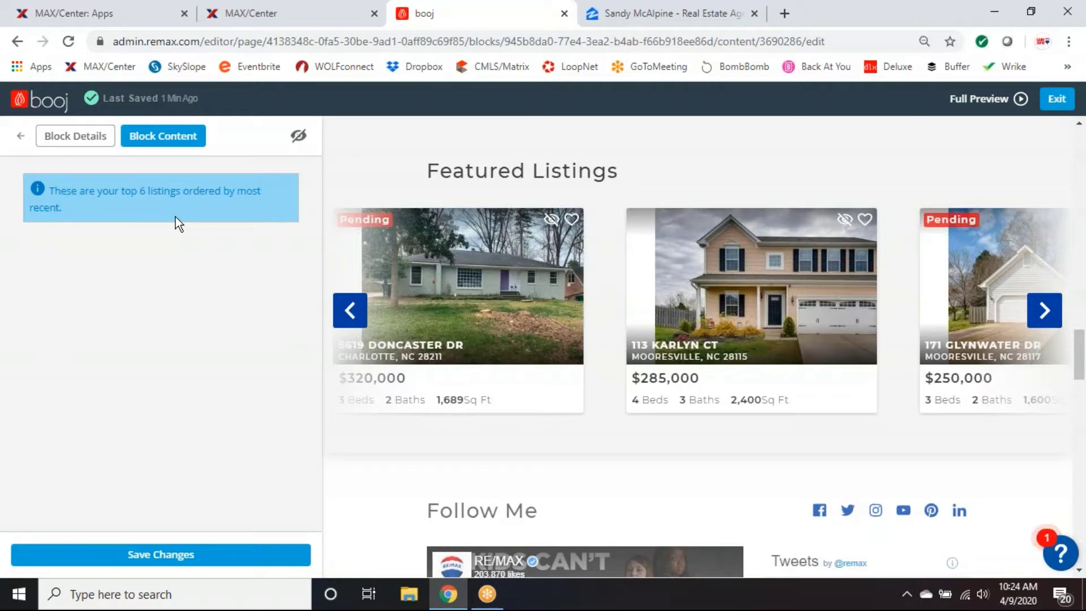
click(20, 137)
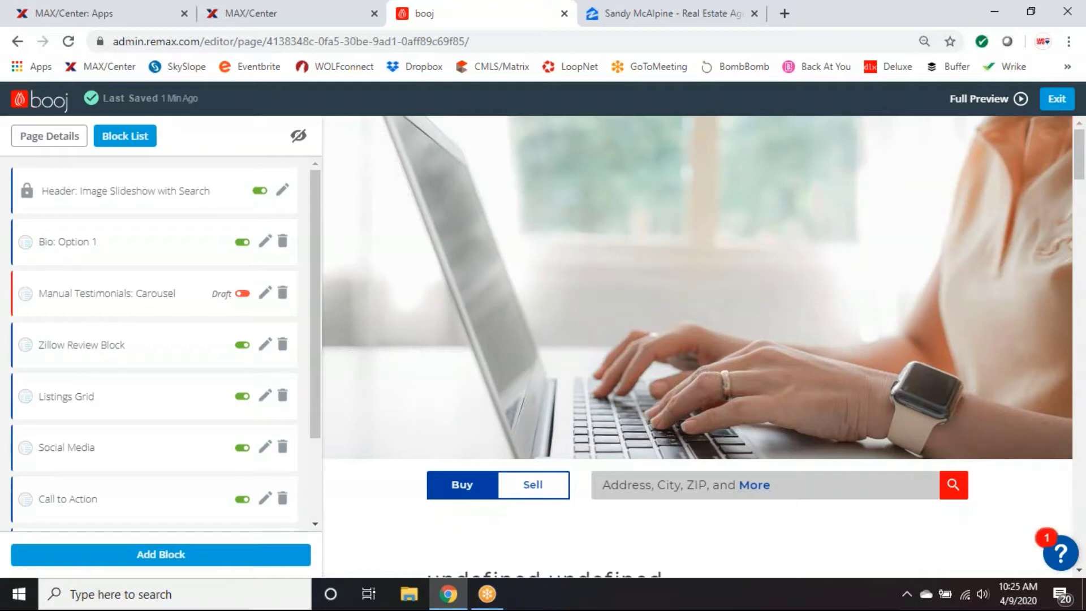
scroll(155, 391, down, 2)
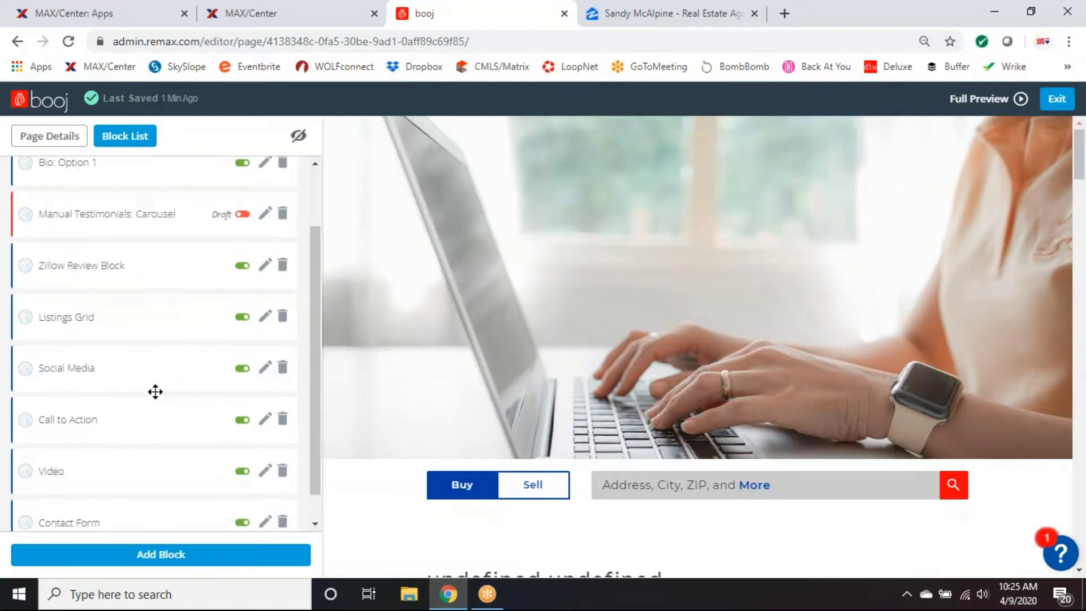
scroll(227, 317, down, 1)
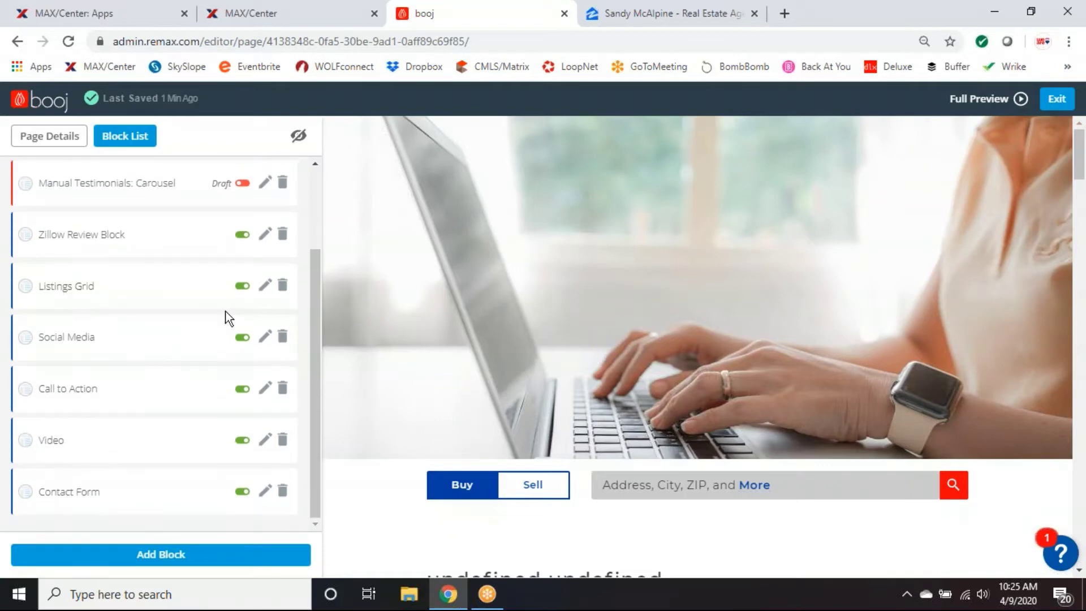
click(62, 343)
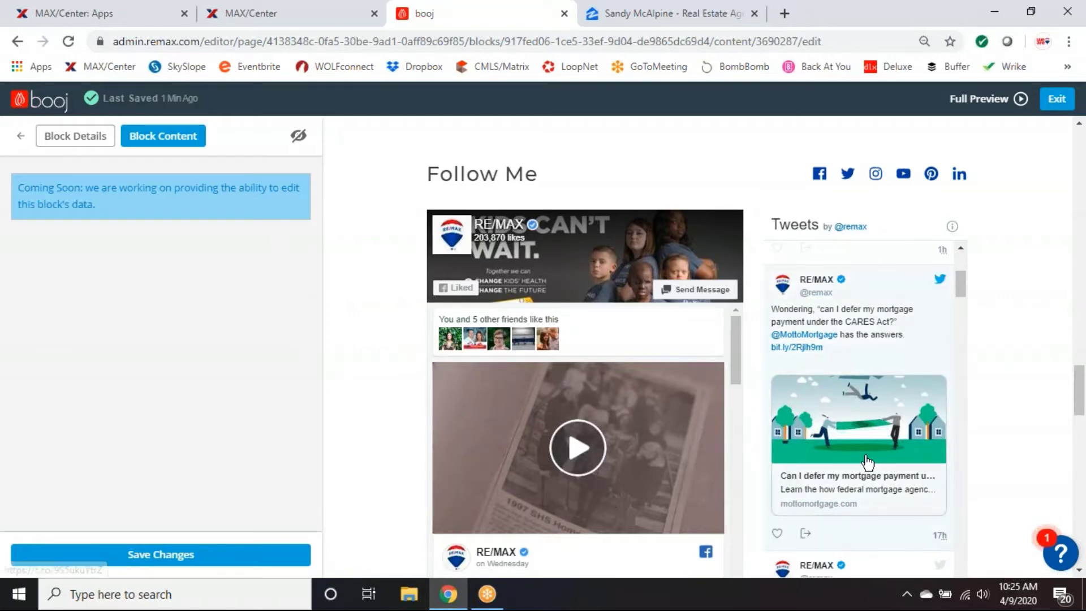
click(20, 137)
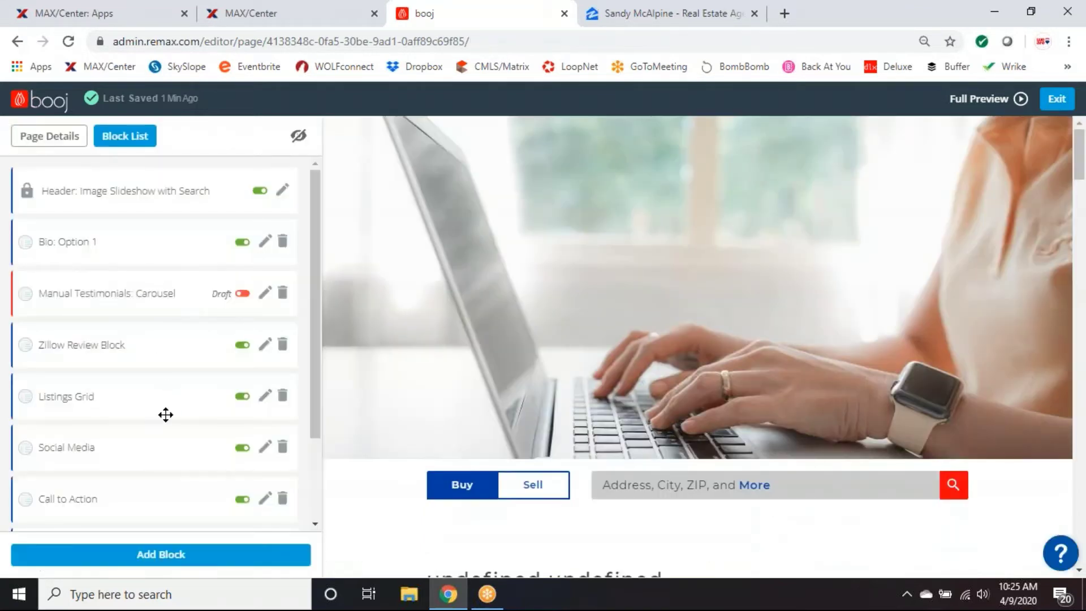
scroll(167, 416, down, 2)
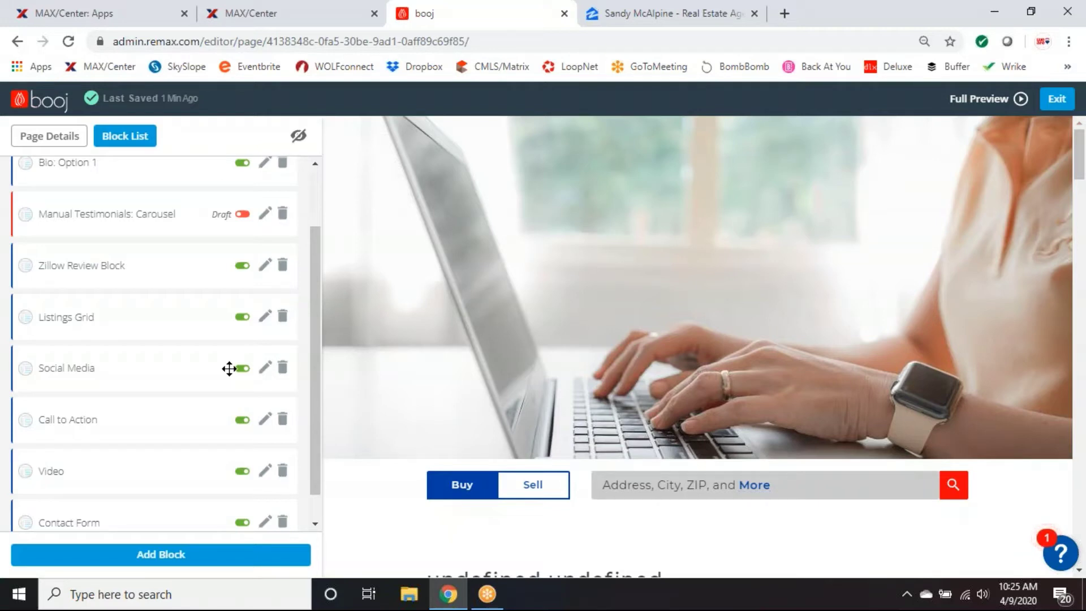
scroll(229, 368, down, 1)
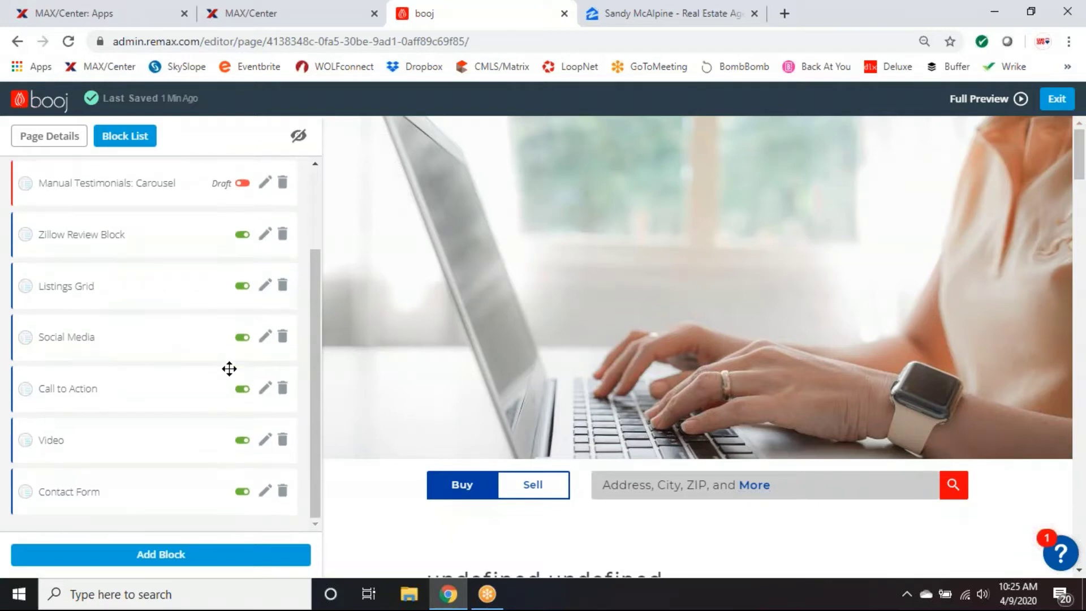
scroll(585, 434, down, 15)
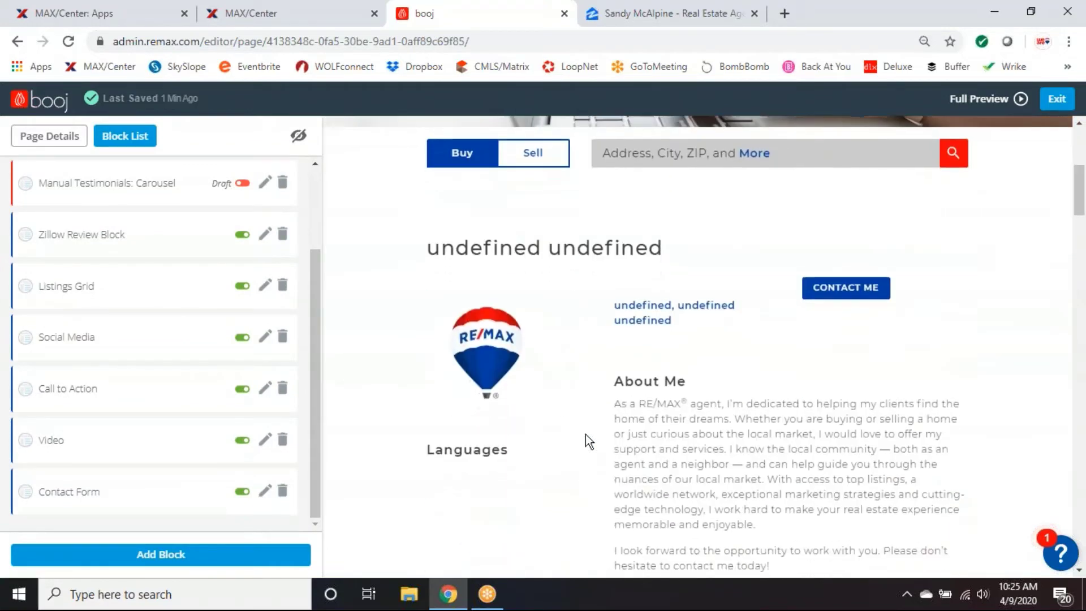
scroll(586, 434, down, 15)
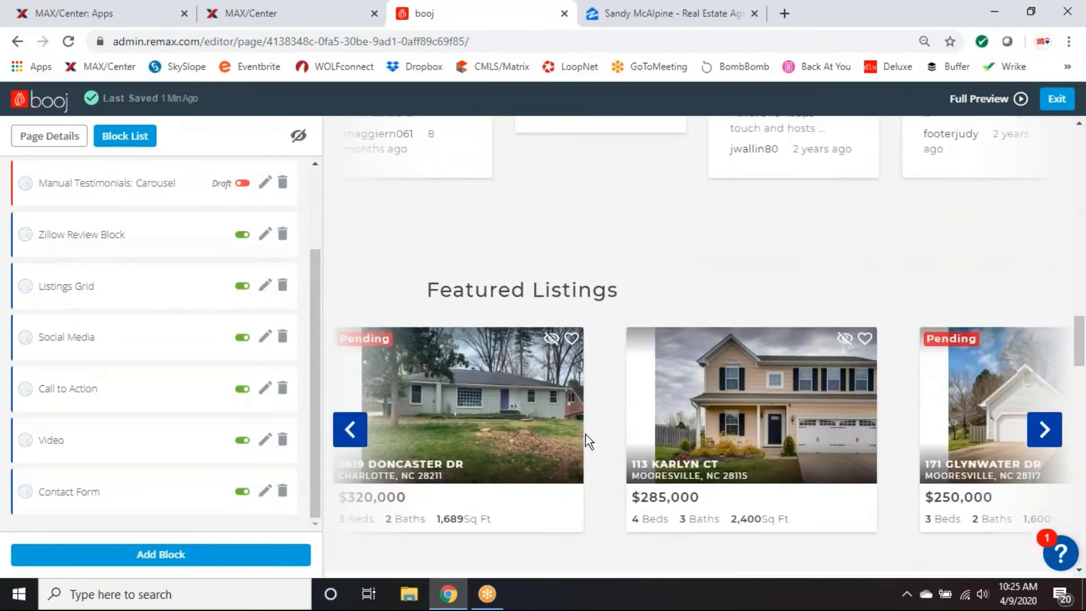
scroll(585, 433, down, 8)
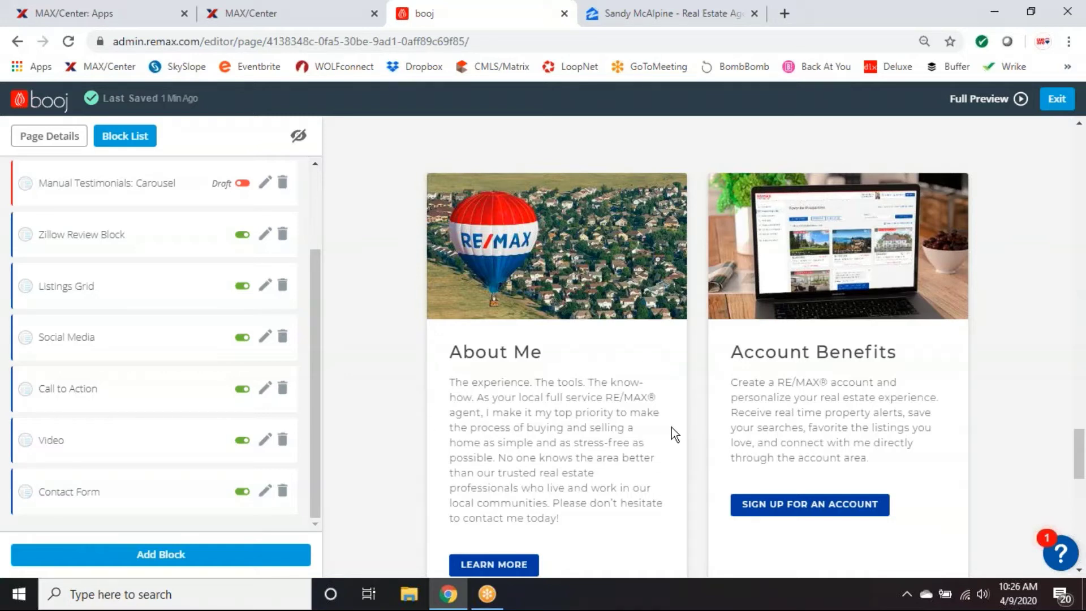
scroll(671, 429, down, 2)
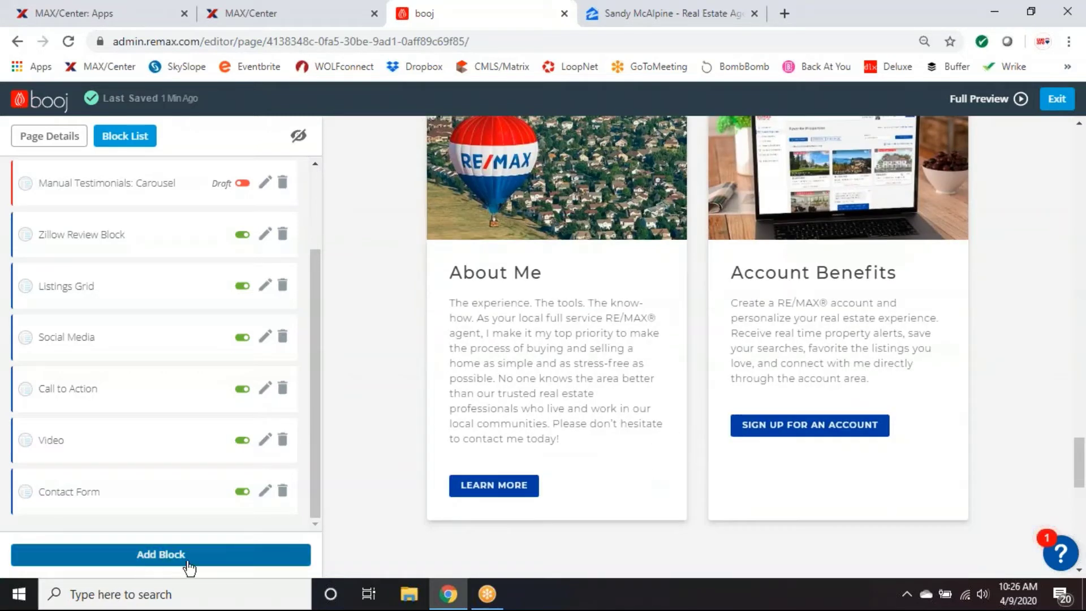
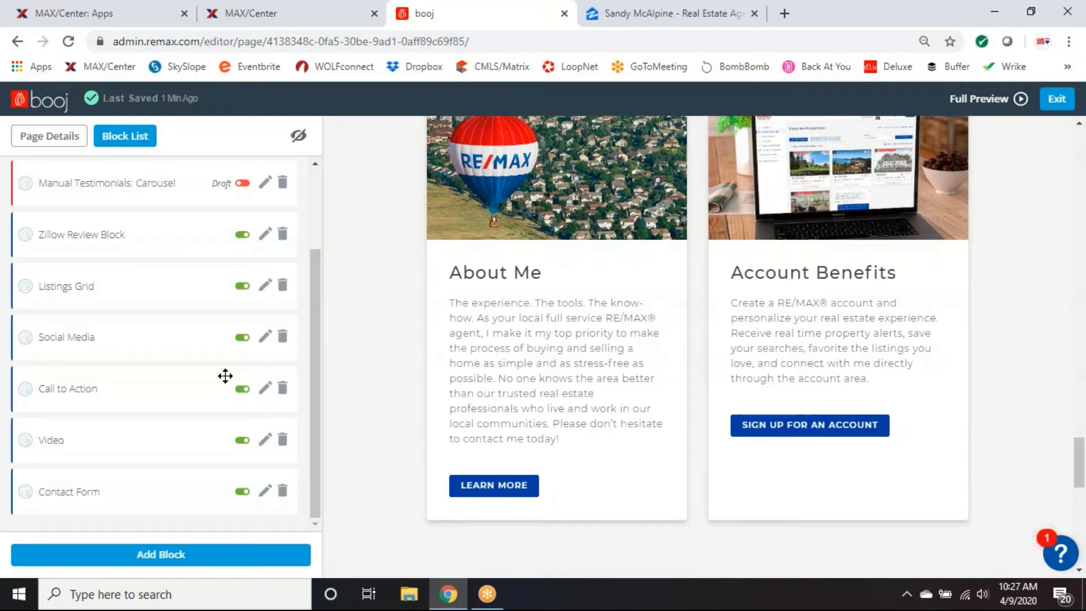
Scroll the agent page preview down to the Video block showing the Buzzfeed real estate exam video.
scroll(469, 359, down, 3)
scroll(665, 380, down, 2)
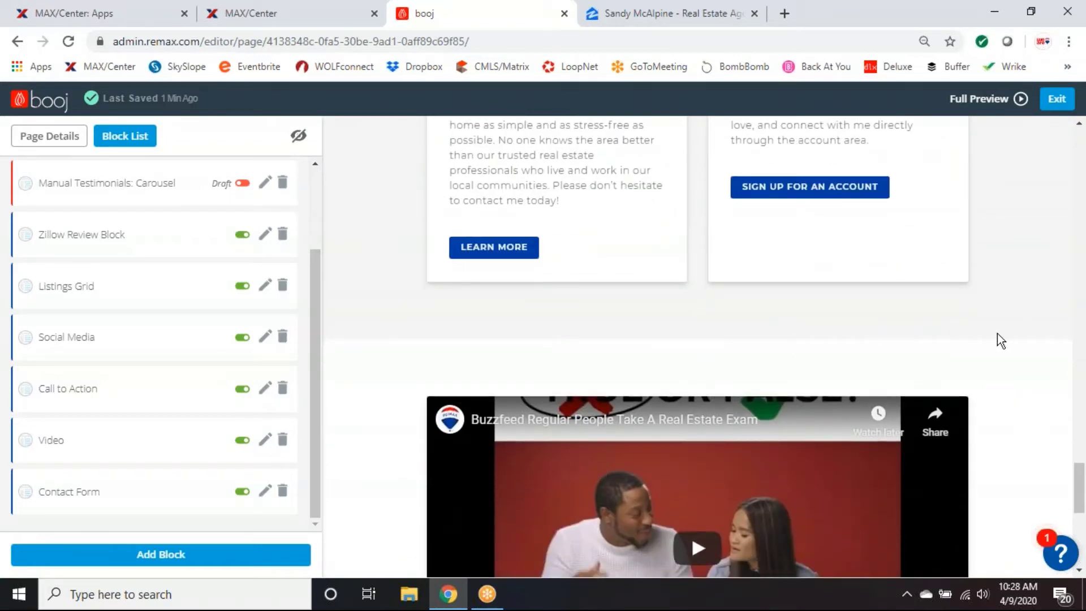
scroll(386, 346, down, 1)
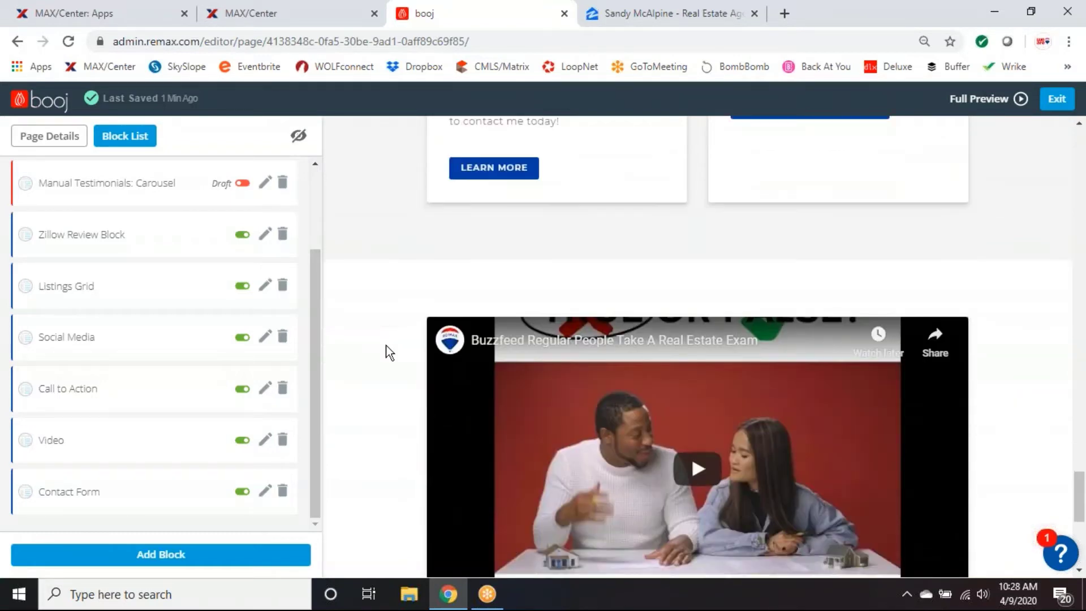
scroll(385, 346, down, 1)
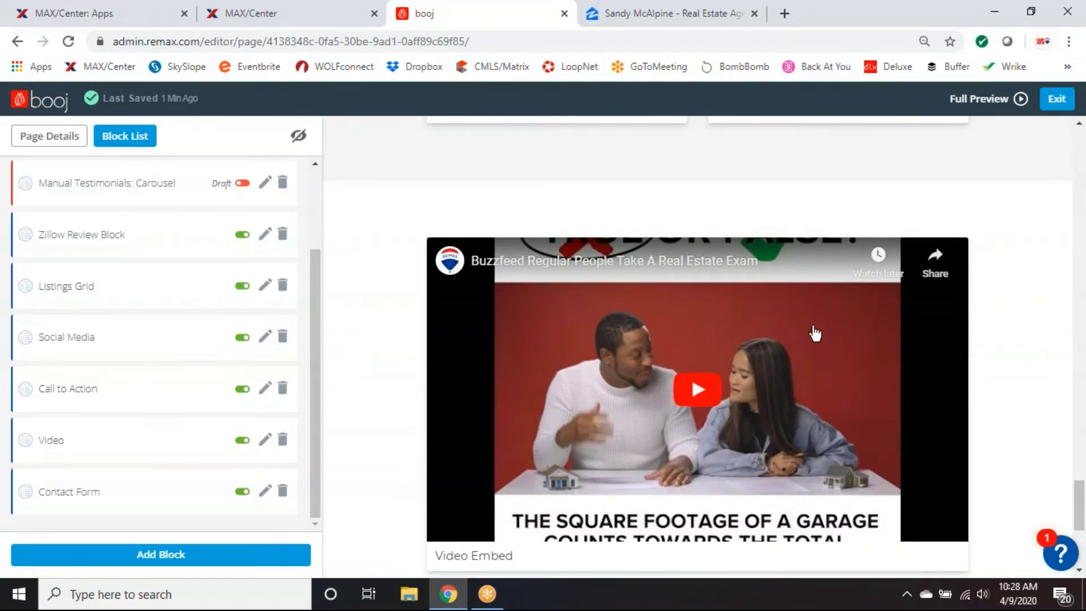
scroll(1038, 328, down, 1)
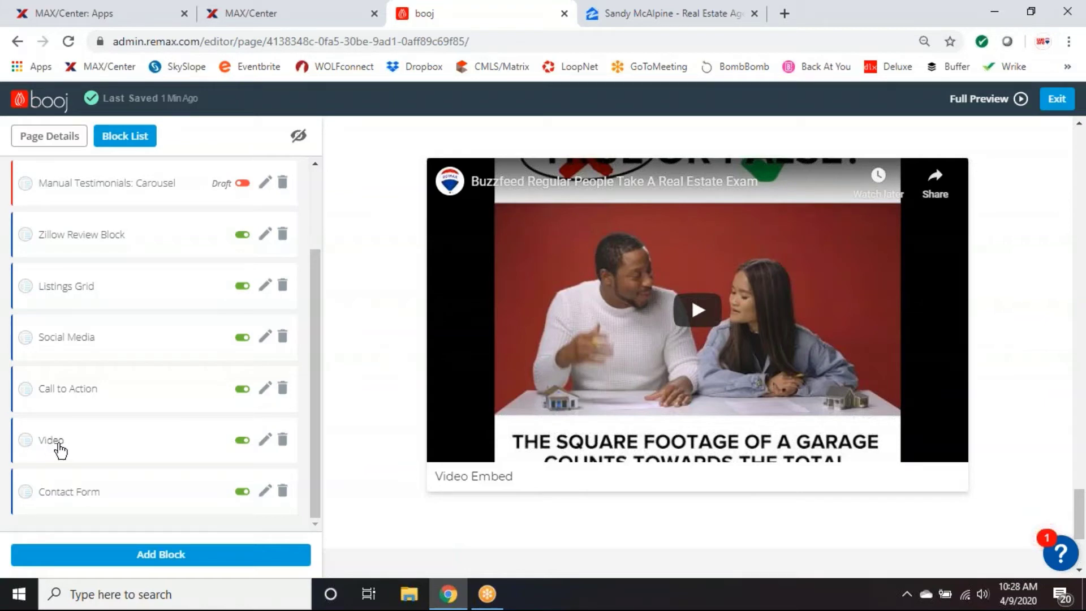
Open the Video block's title and URL editor, then switch to the Zillow profile tab.
click(53, 445)
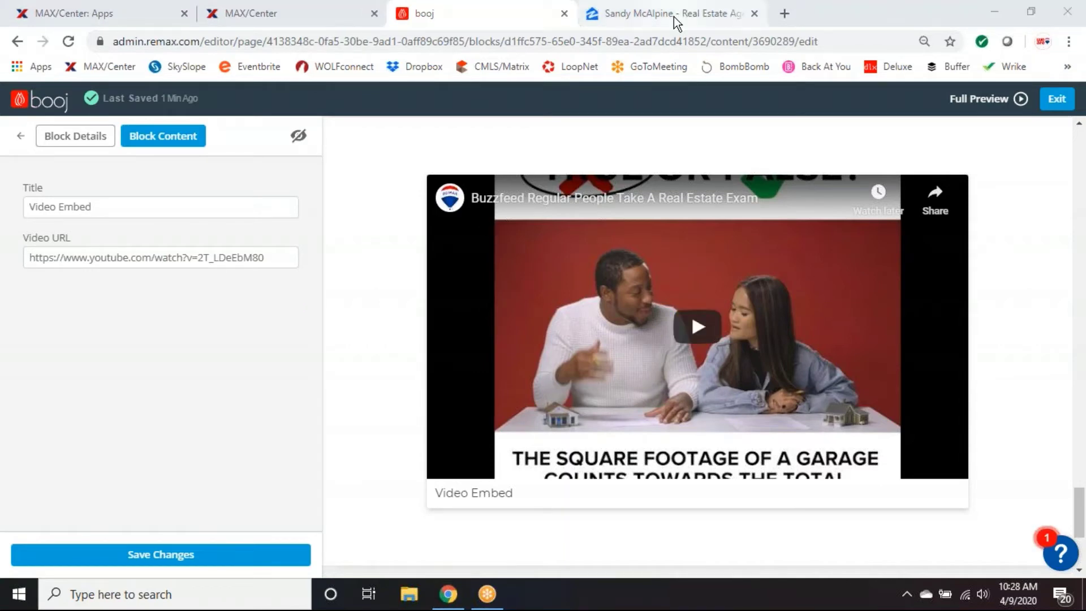
click(674, 16)
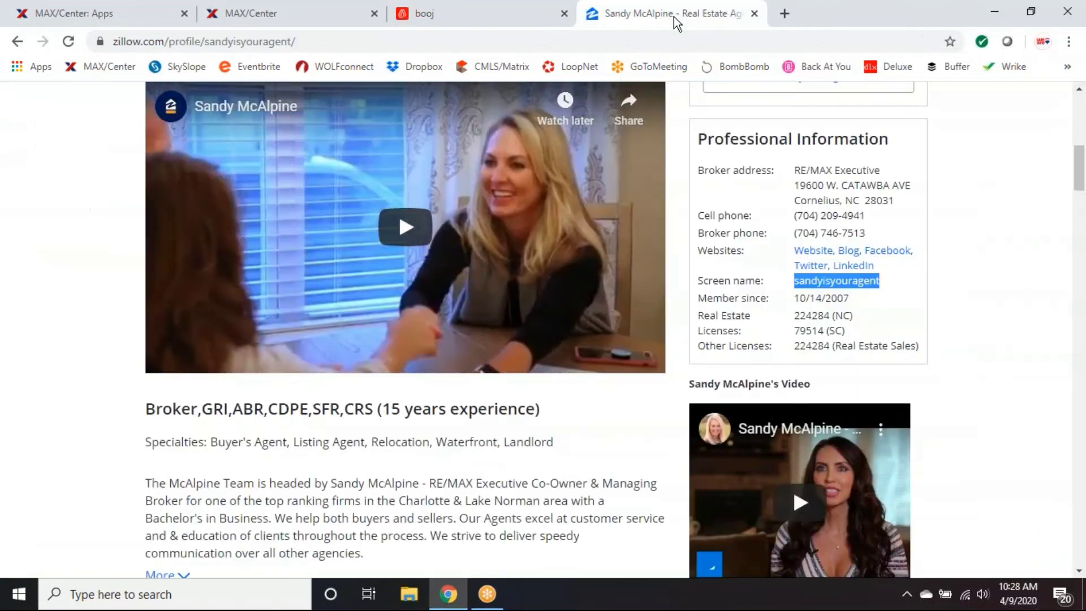
Search Google for 'remax llc you' and open the RE/MAX, LLC YouTube channel result.
click(527, 36)
text(remax llc y)
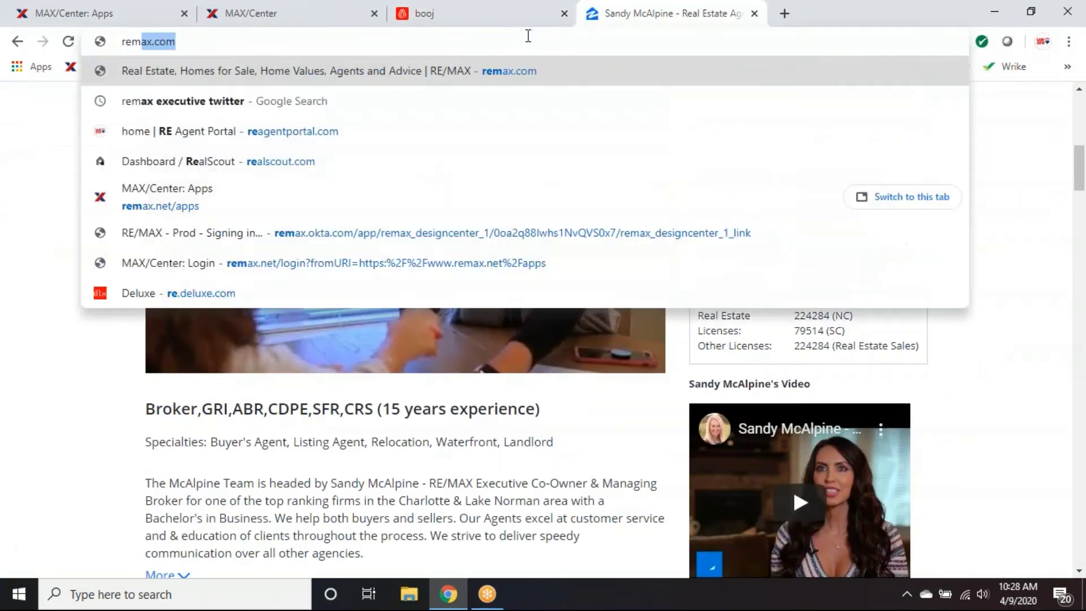
text(ou)
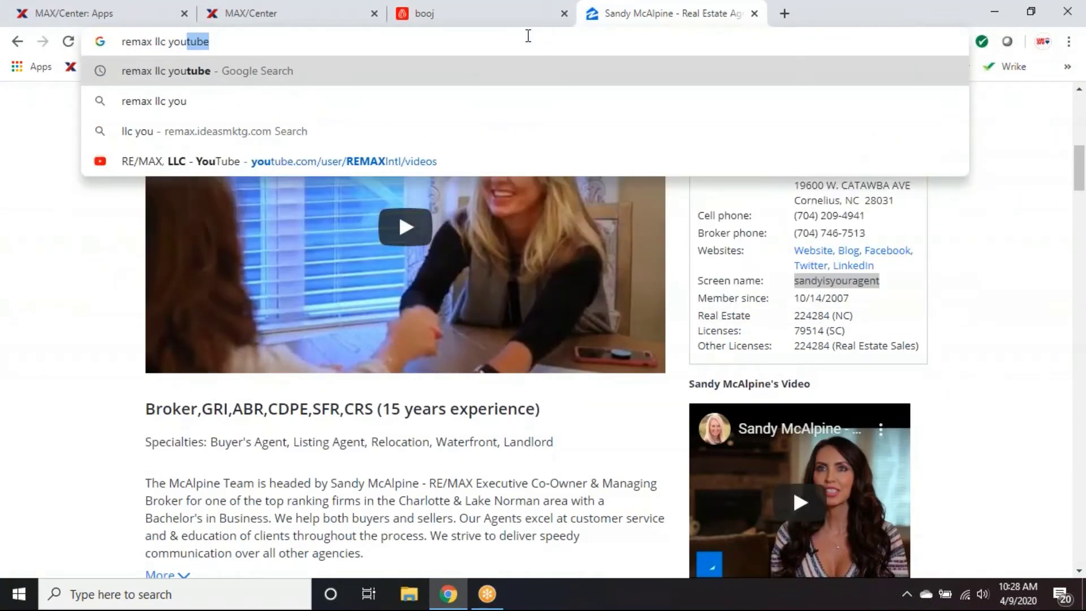
key(Return)
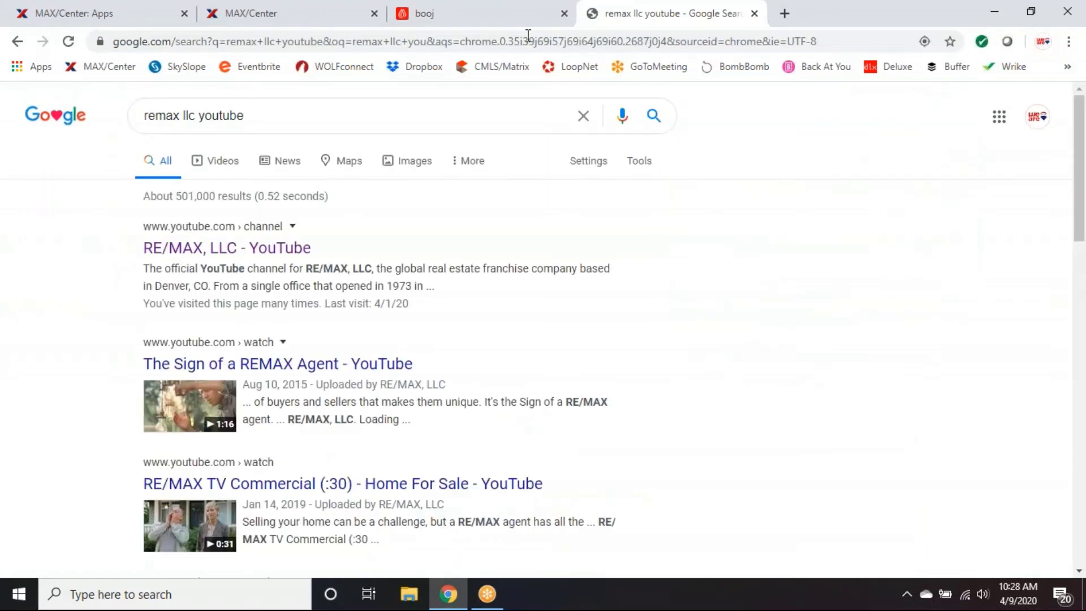
click(266, 249)
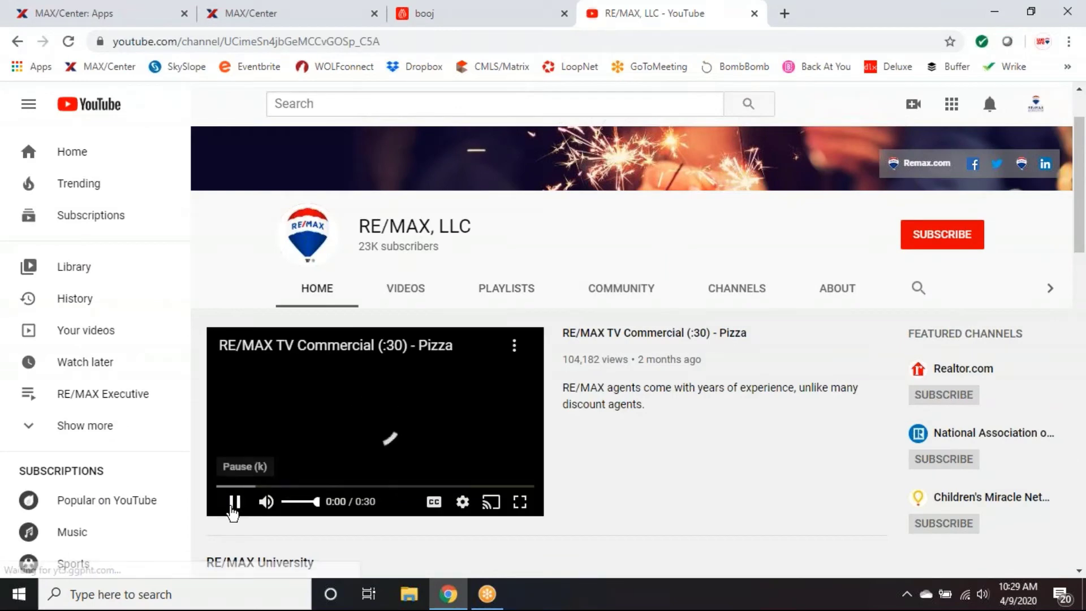
Pause the channel trailer, browse the Videos uploads, and open RE/MAX TV Commercial (:15) - Plane.
click(234, 501)
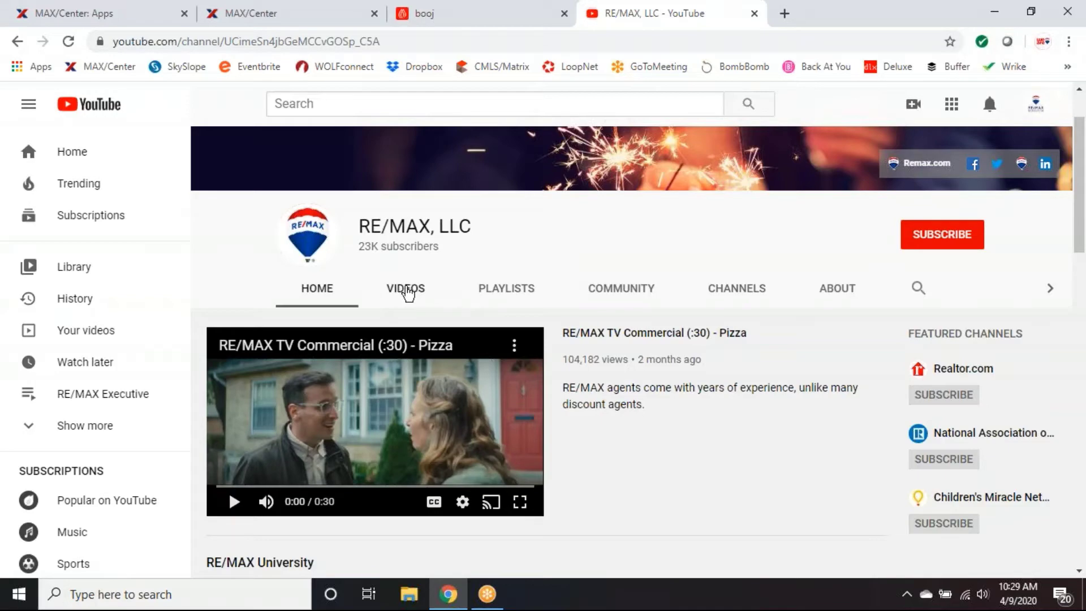
click(406, 289)
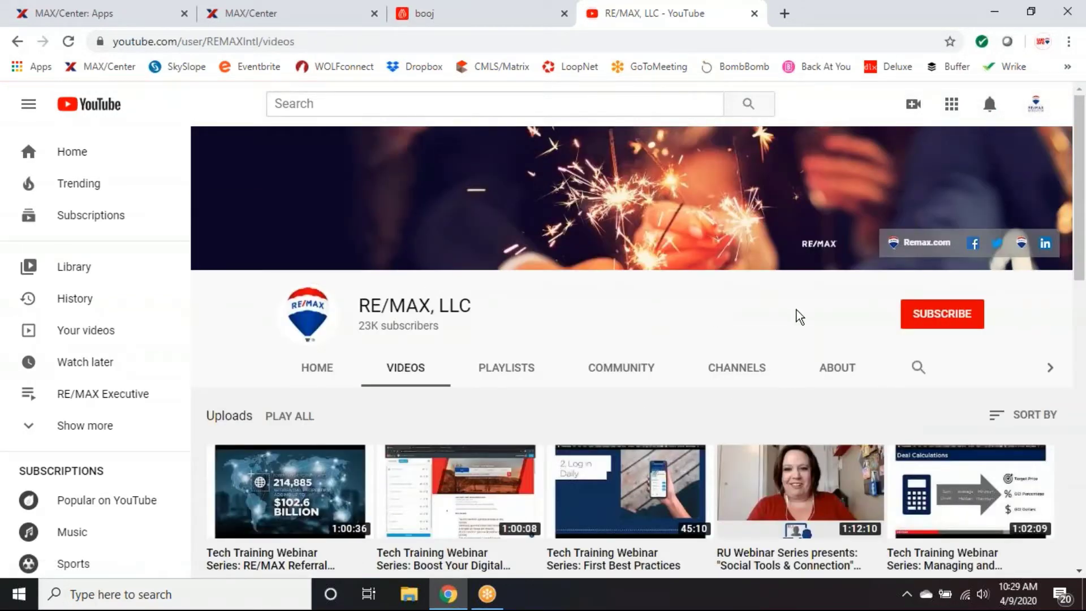
scroll(799, 316, down, 5)
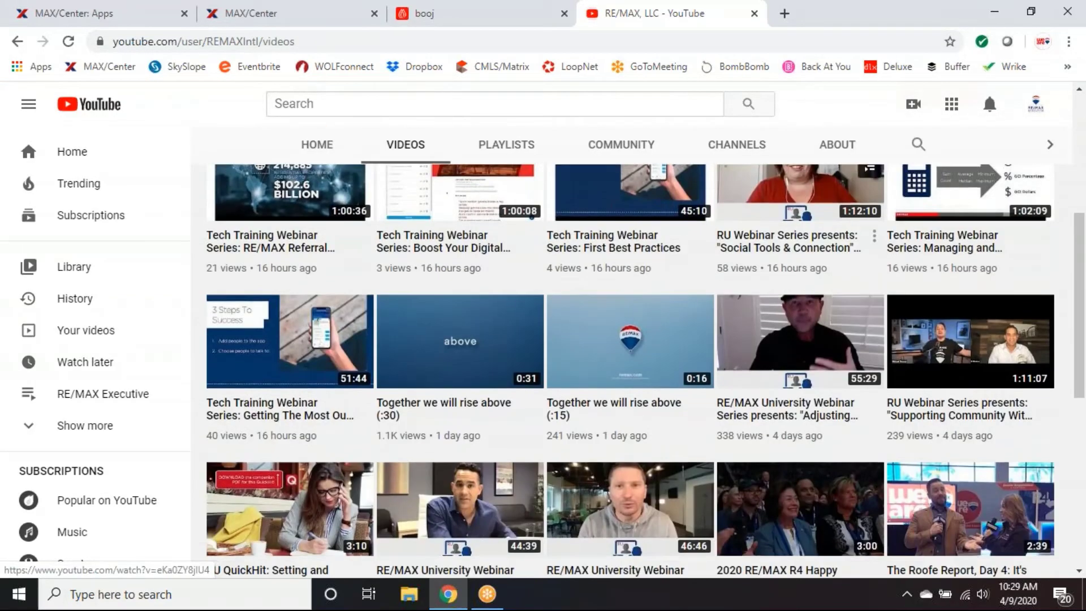
scroll(799, 316, down, 3)
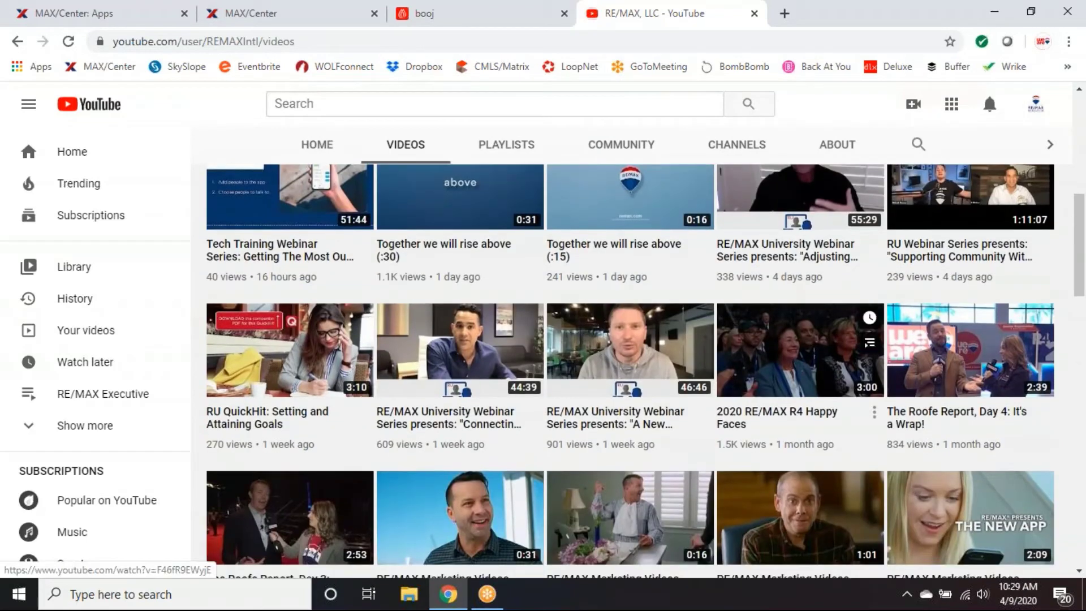
scroll(799, 315, down, 4)
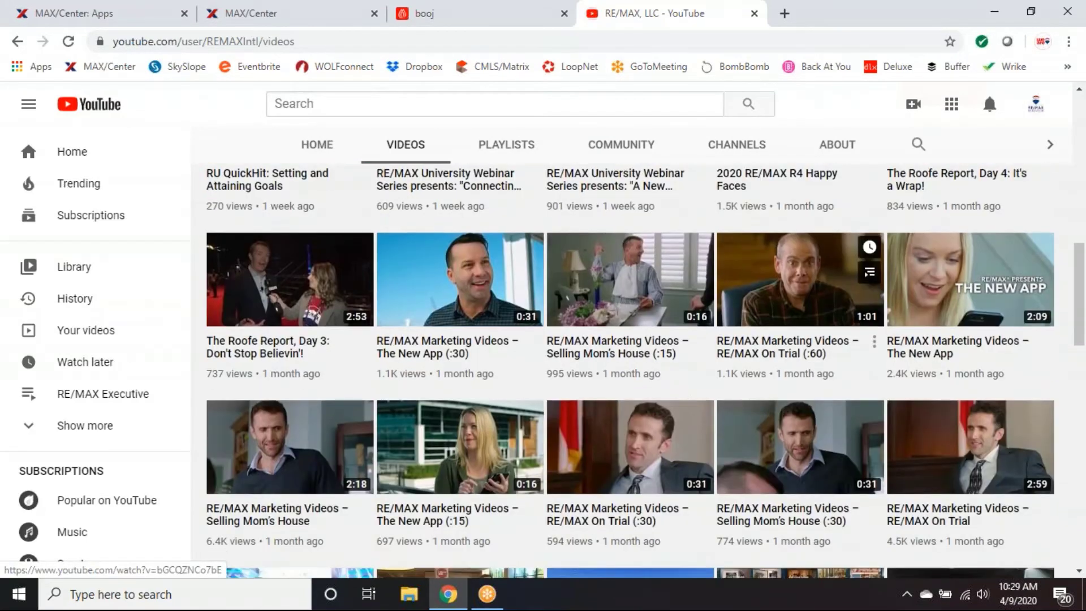
scroll(799, 316, down, 4)
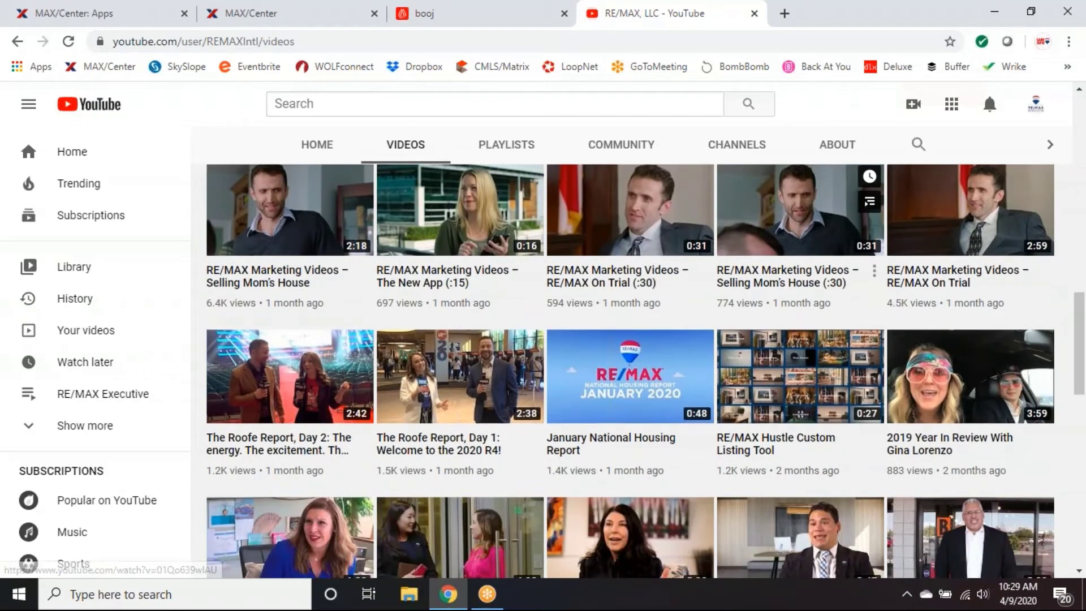
scroll(799, 315, down, 3)
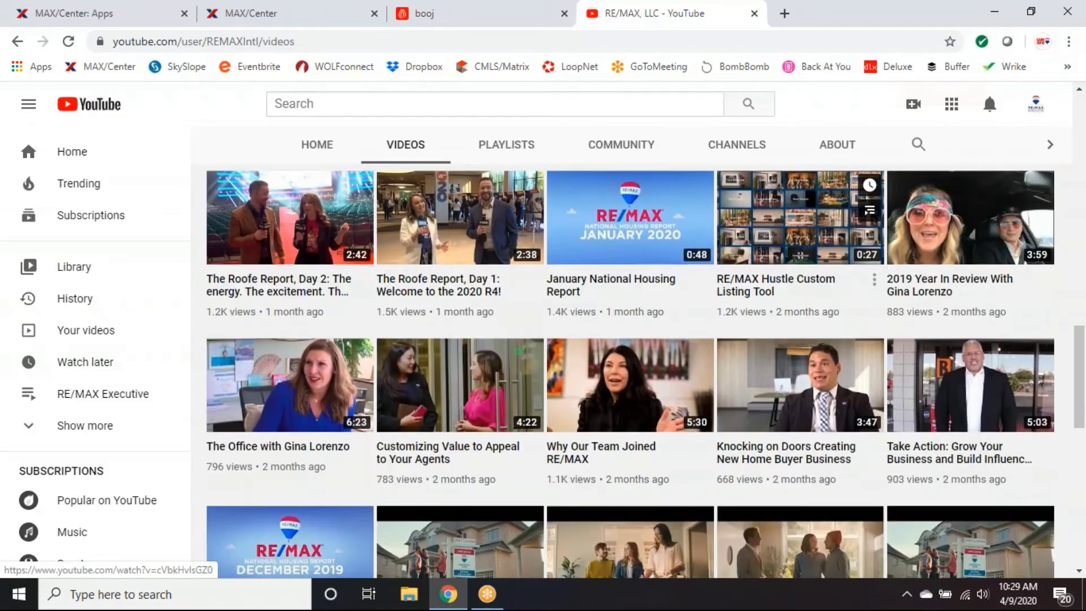
scroll(798, 322, down, 4)
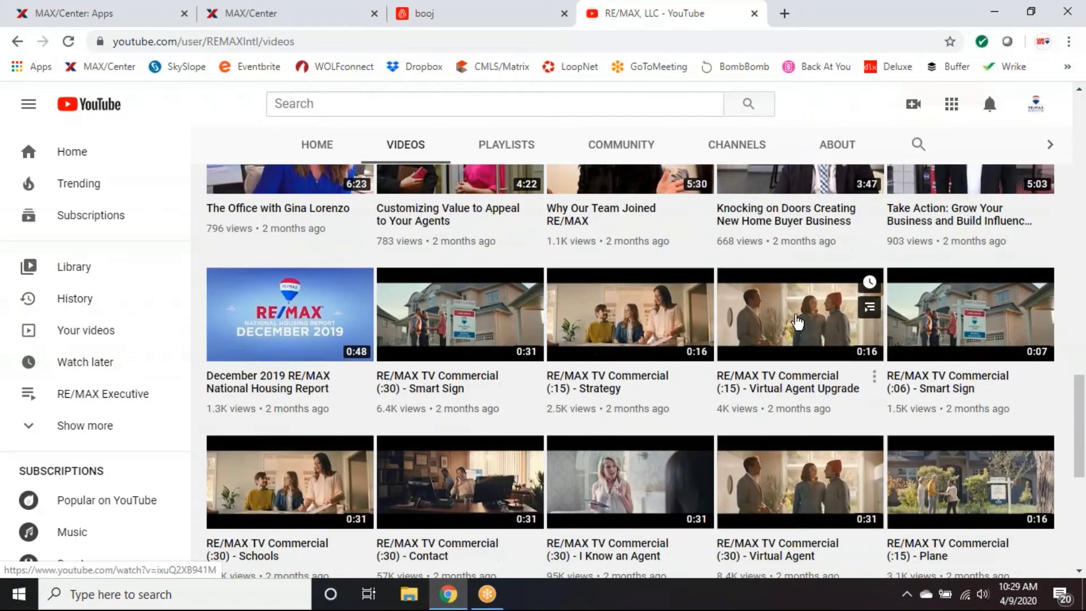
scroll(797, 321, down, 1)
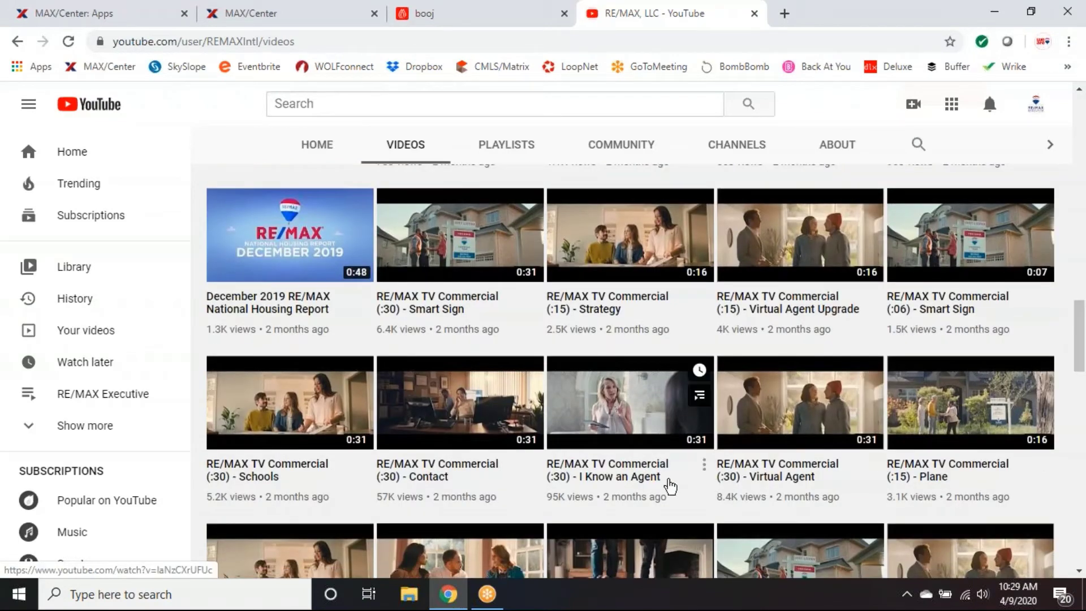
scroll(667, 480, down, 1)
scroll(671, 486, down, 1)
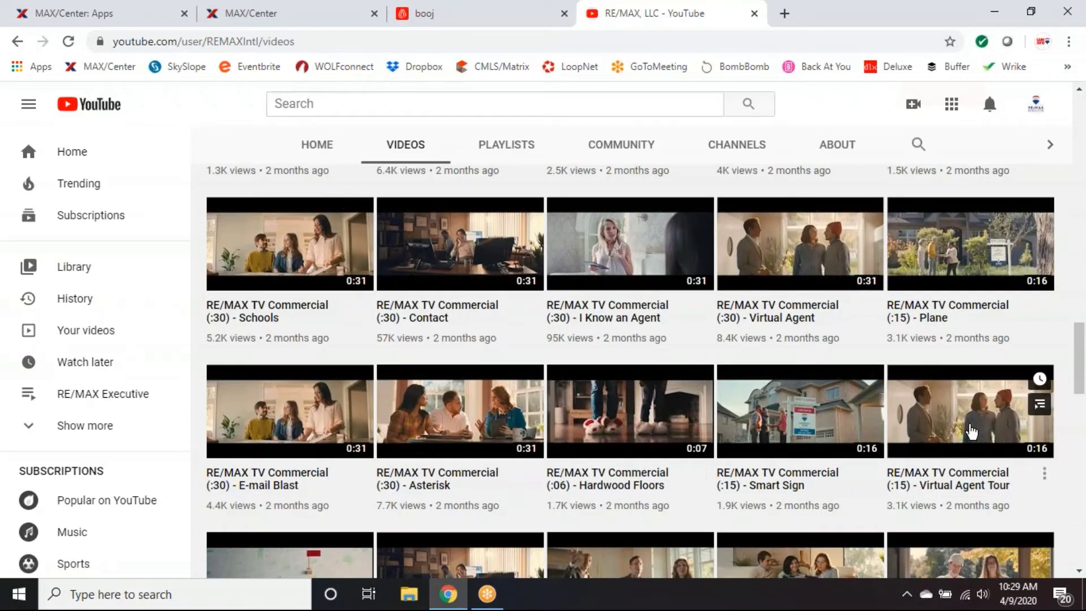
scroll(971, 430, up, 1)
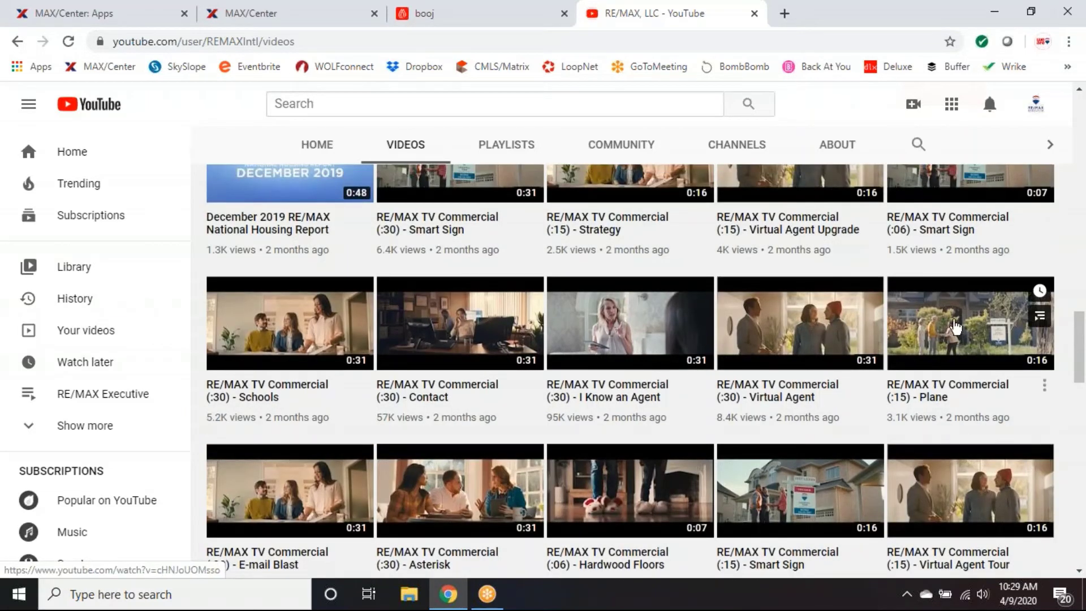
click(955, 330)
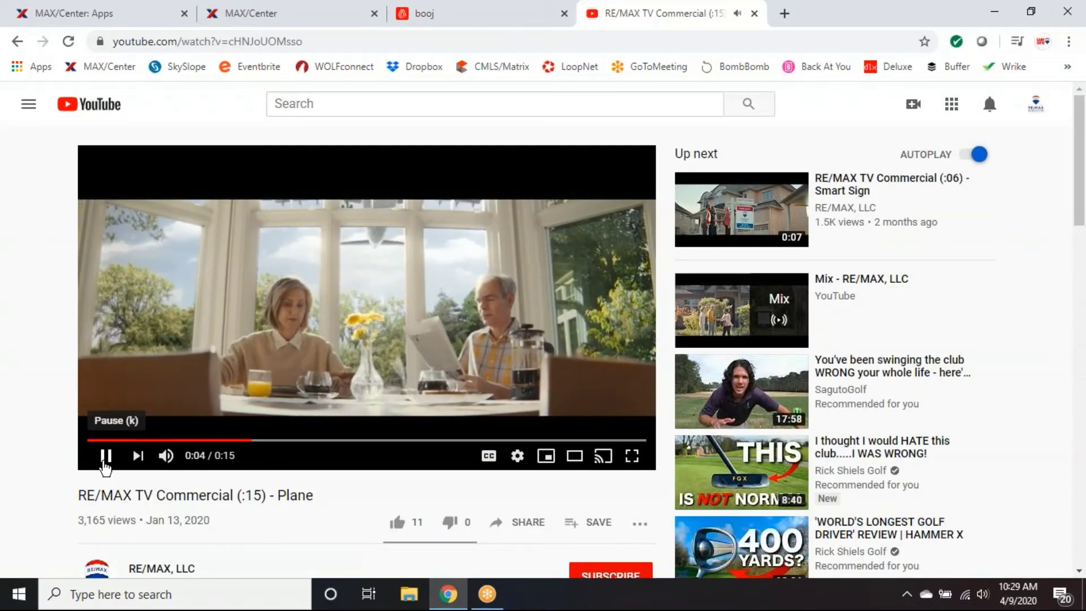
click(106, 455)
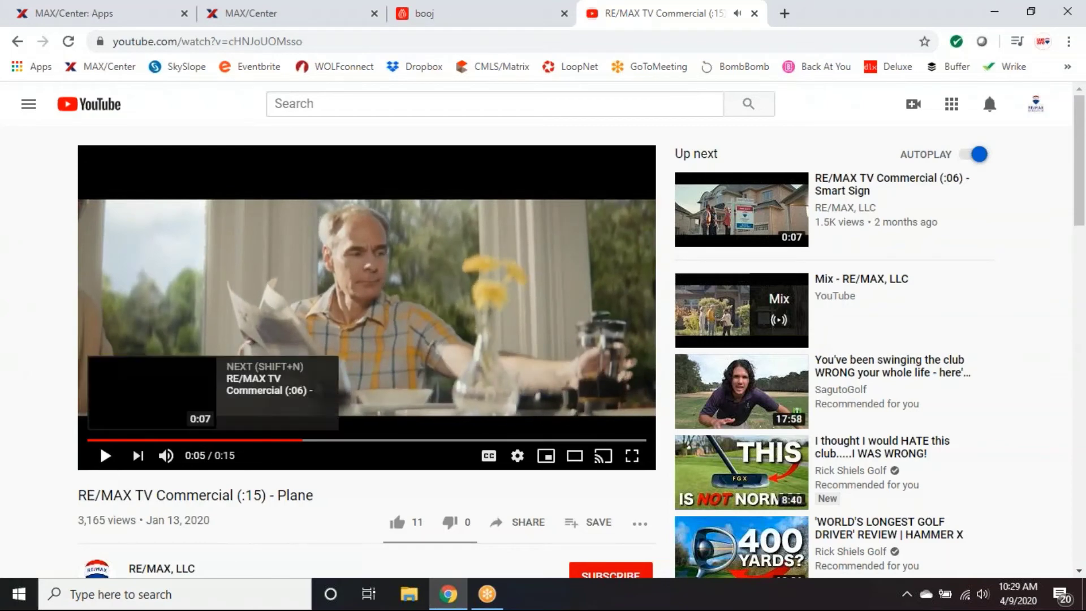
scroll(537, 438, down, 3)
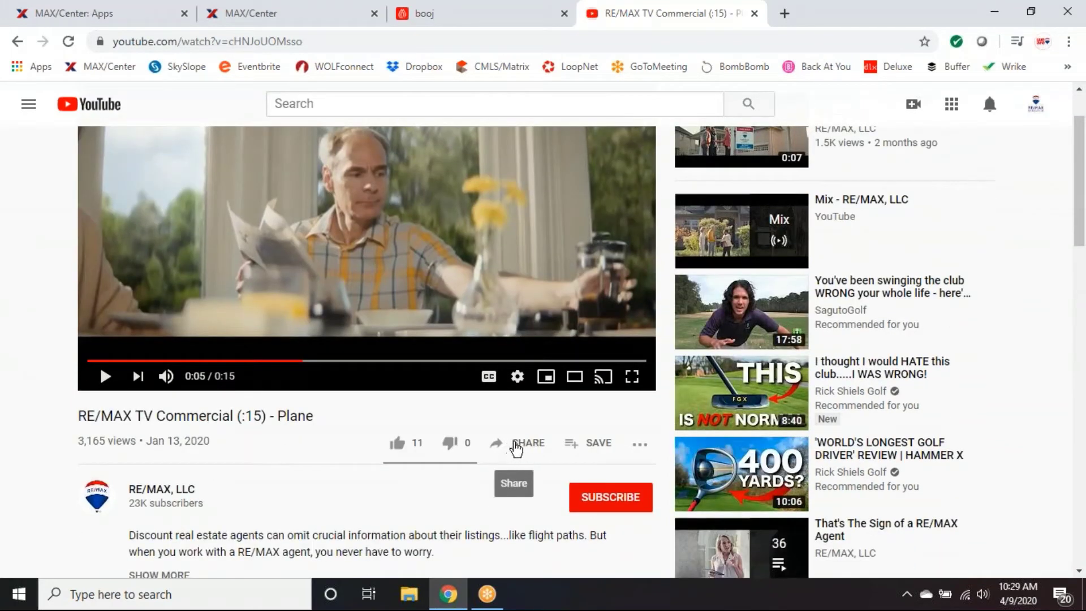
click(517, 447)
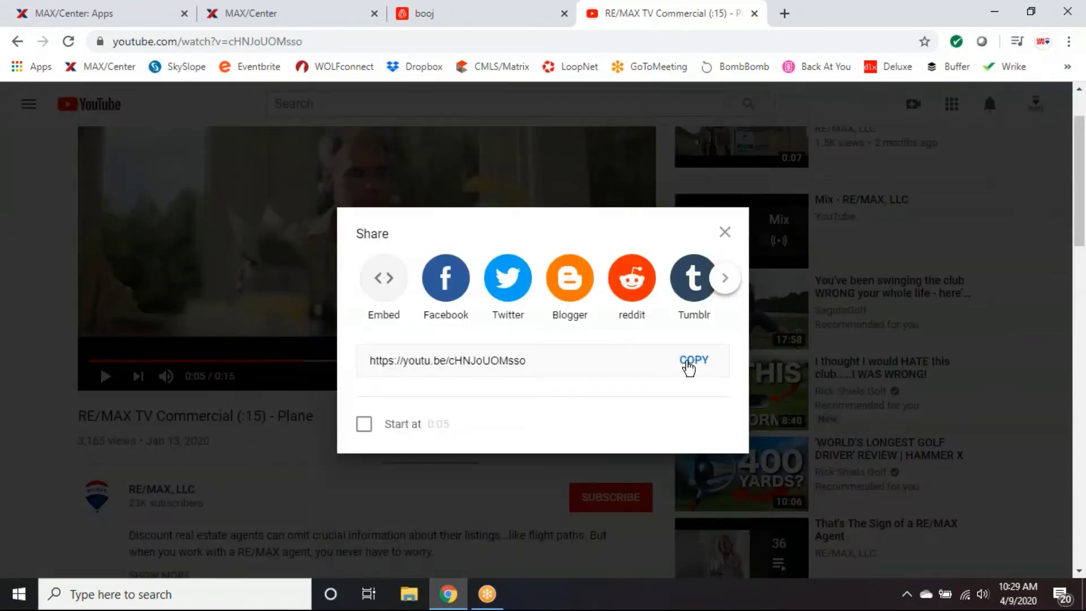
click(689, 362)
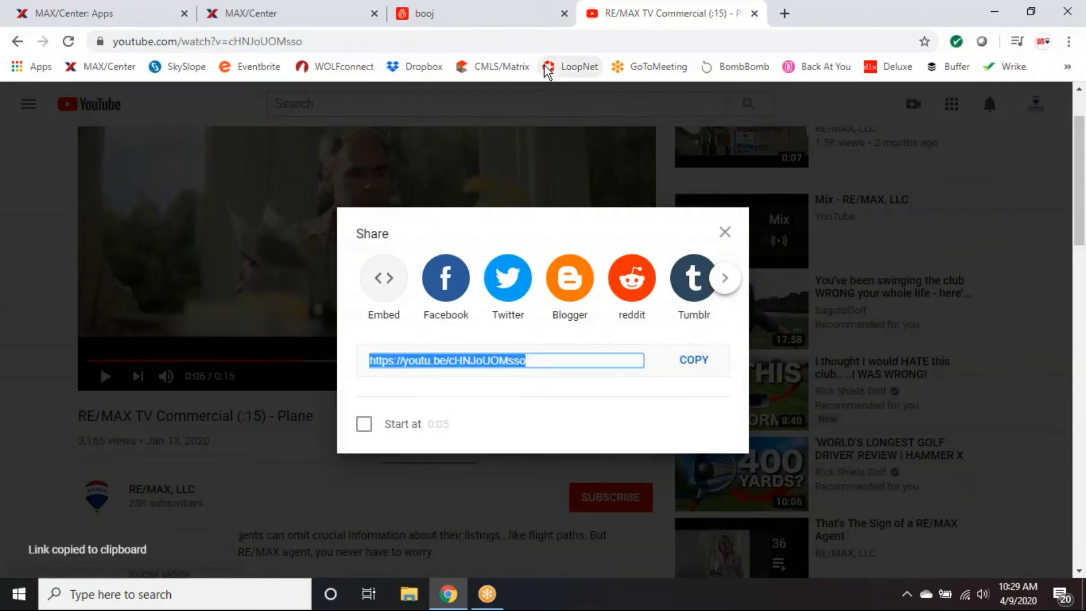
click(475, 21)
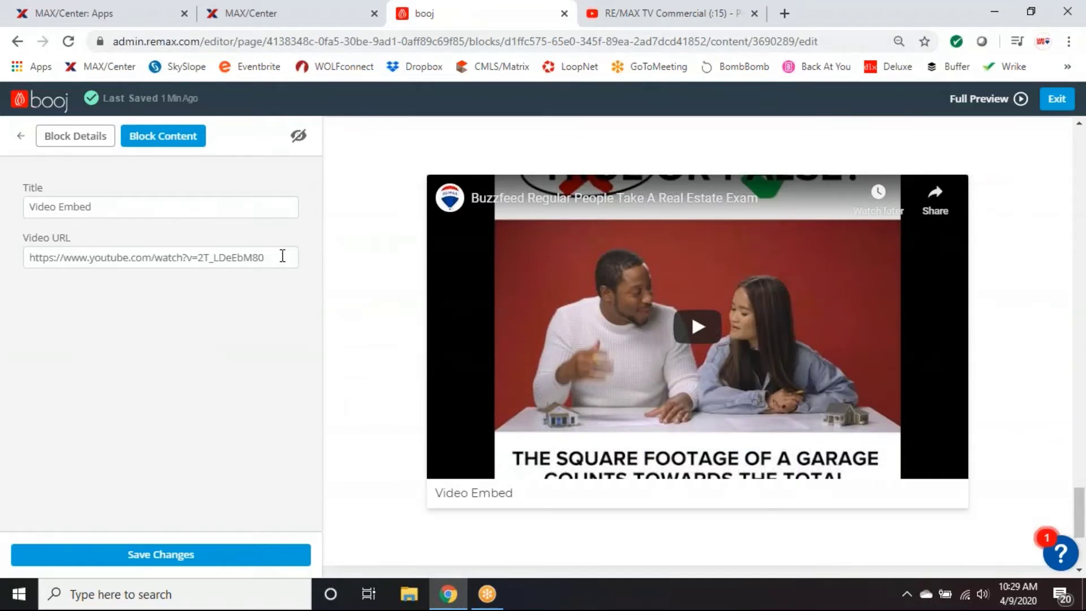
Replace the old Video URL with the pasted Plane commercial link and select the title text.
drag(281, 257, 27, 258)
key(BackSpace)
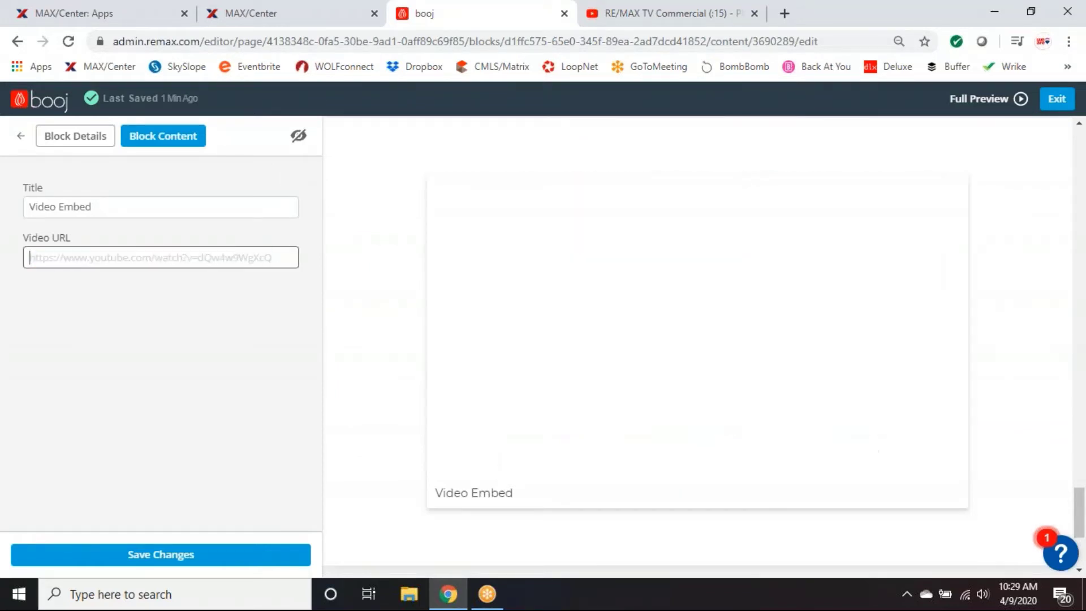
right_click(52, 257)
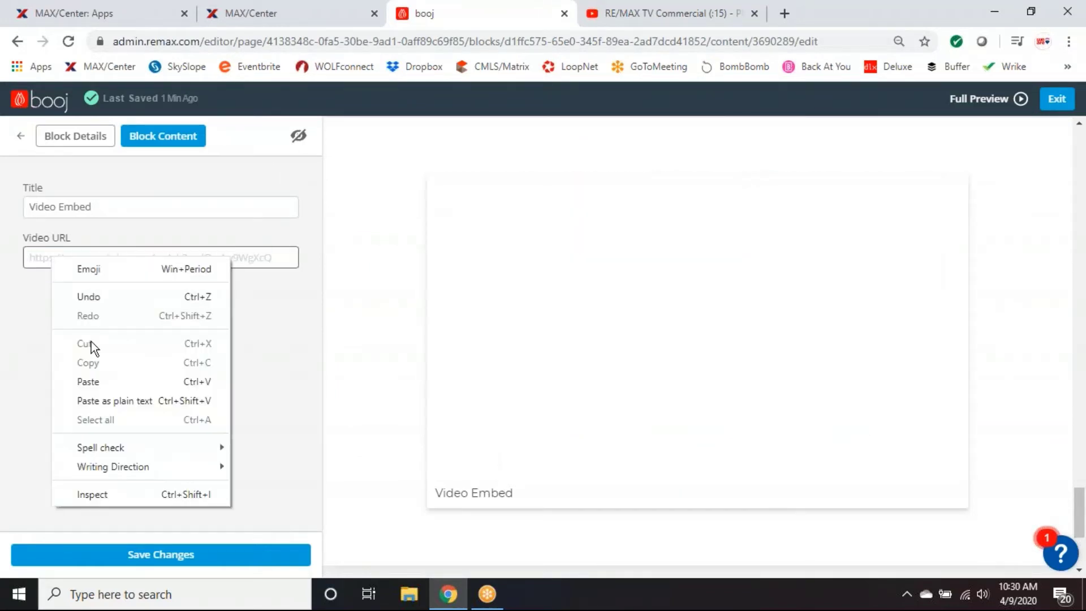
click(93, 381)
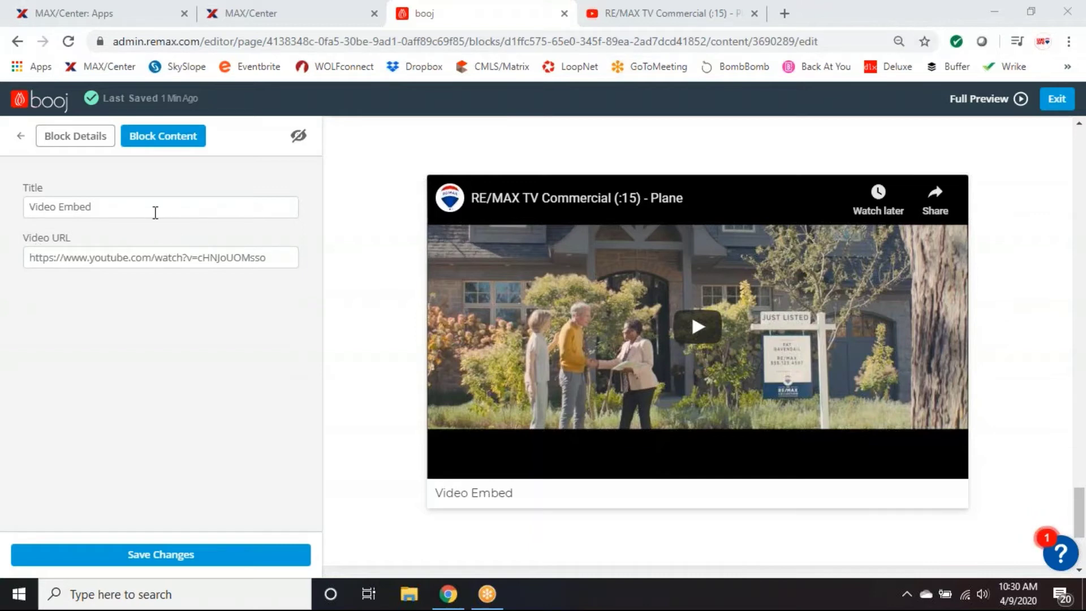
drag(97, 210, 11, 213)
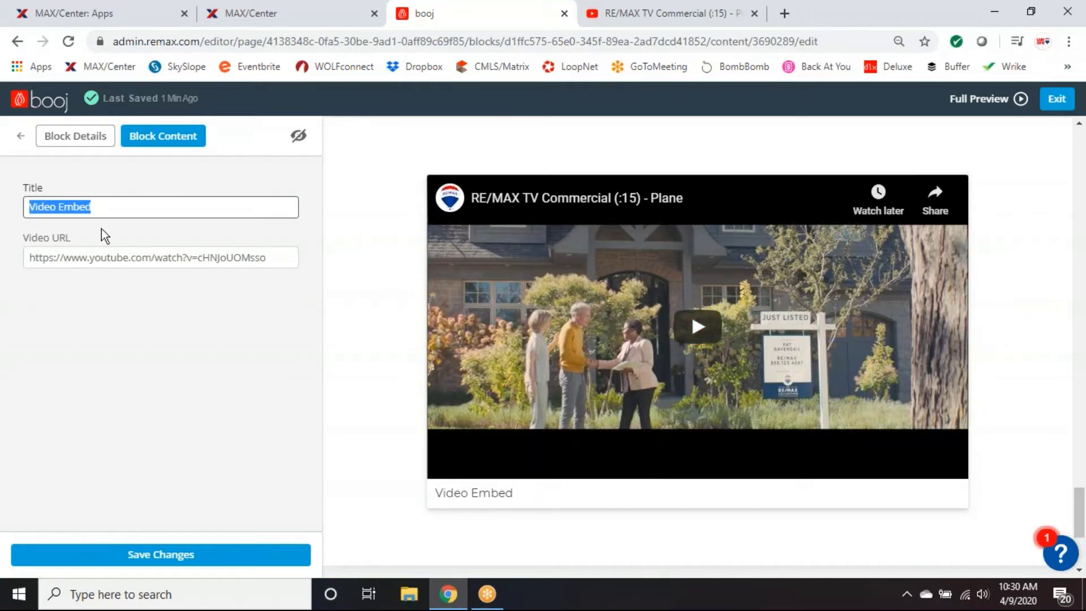
Change the Video block title from Video Embed to 'The RE/MAX Difference' and save.
text(The )
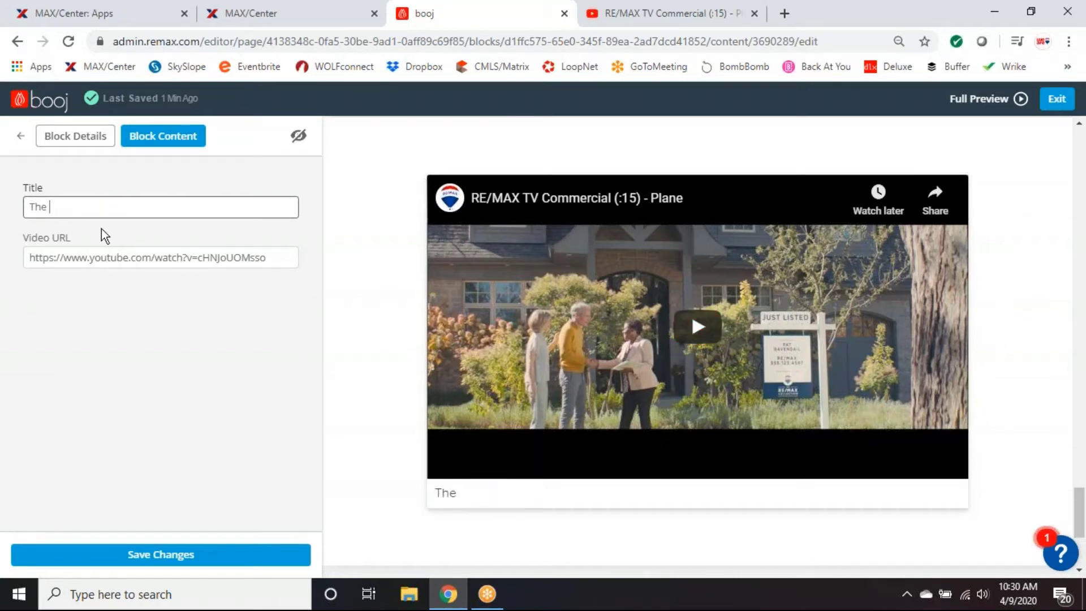
text(RE/MAX)
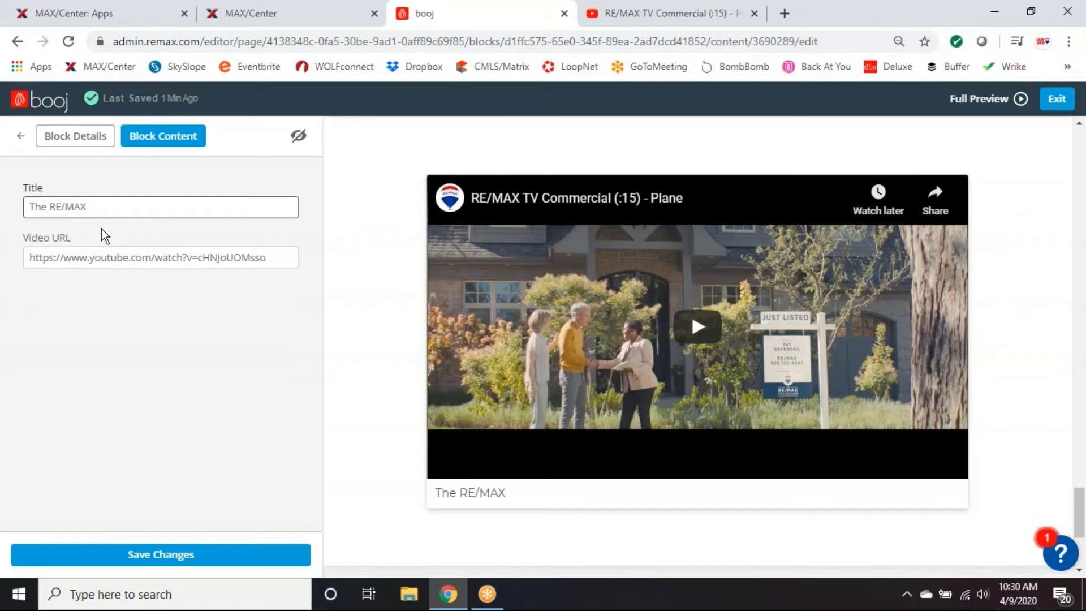
text( Differ)
text(ence)
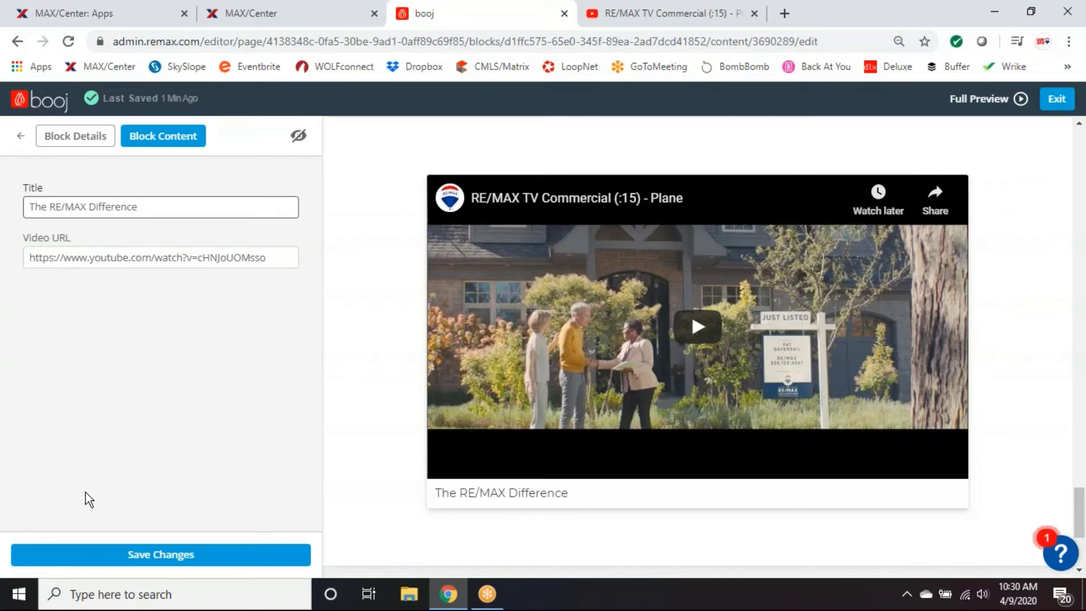
click(167, 556)
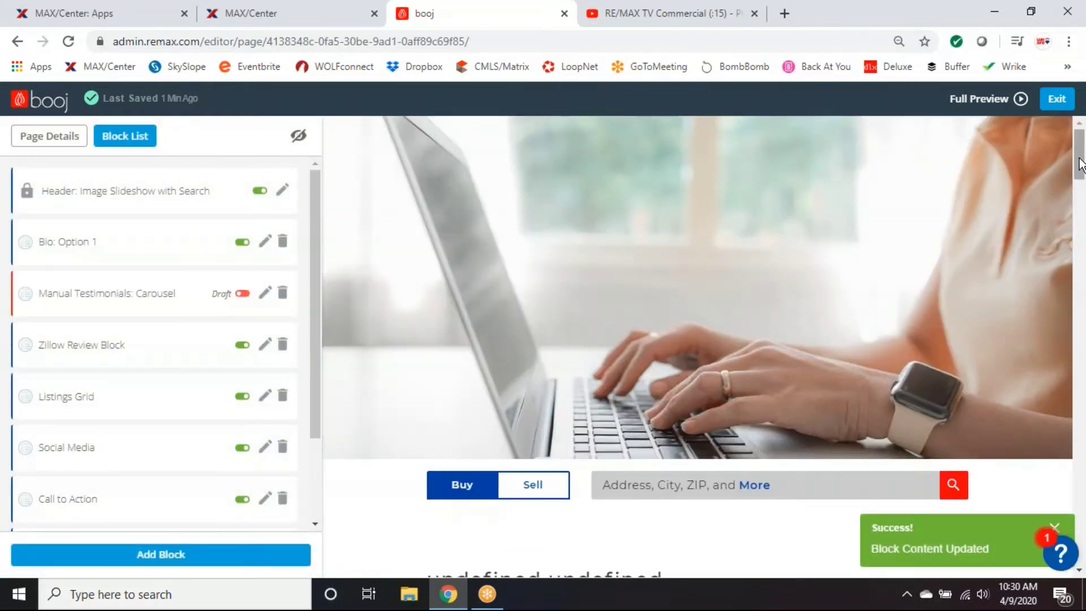
drag(1080, 164, 1082, 517)
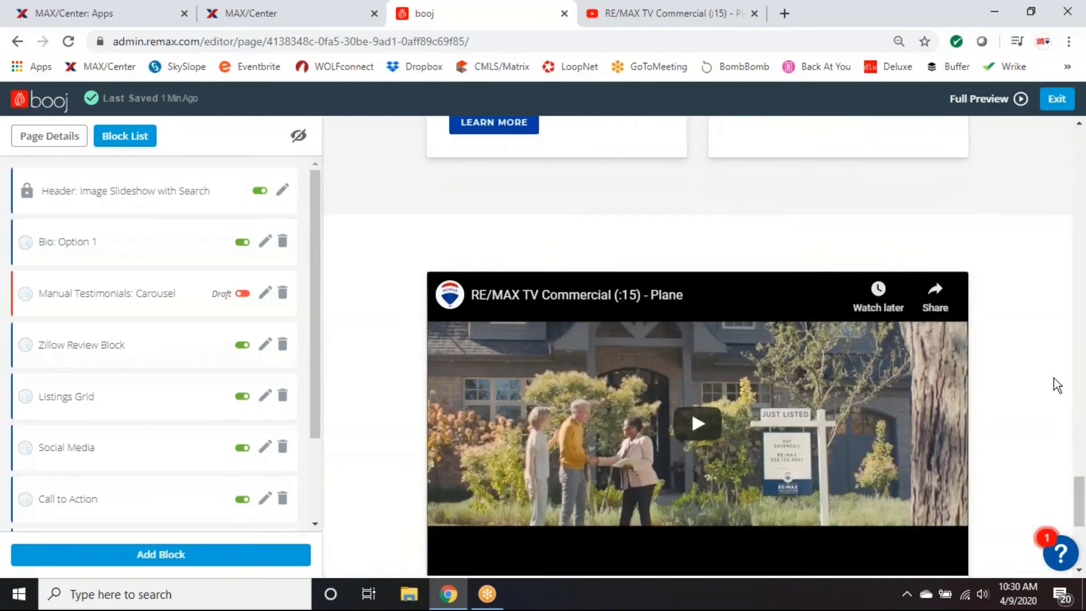
scroll(1055, 382, down, 1)
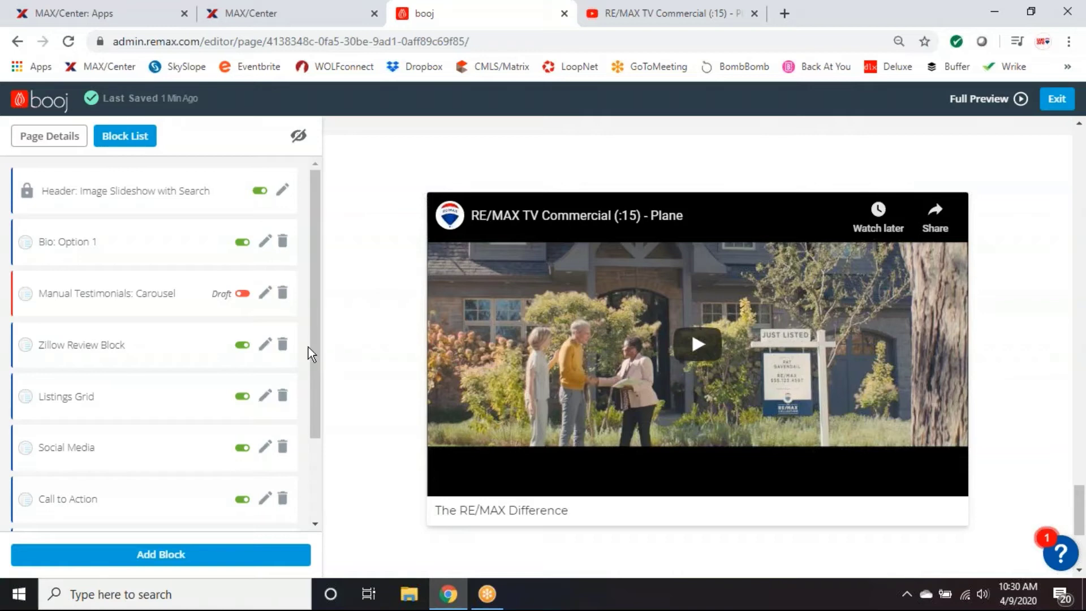
drag(313, 355, 318, 439)
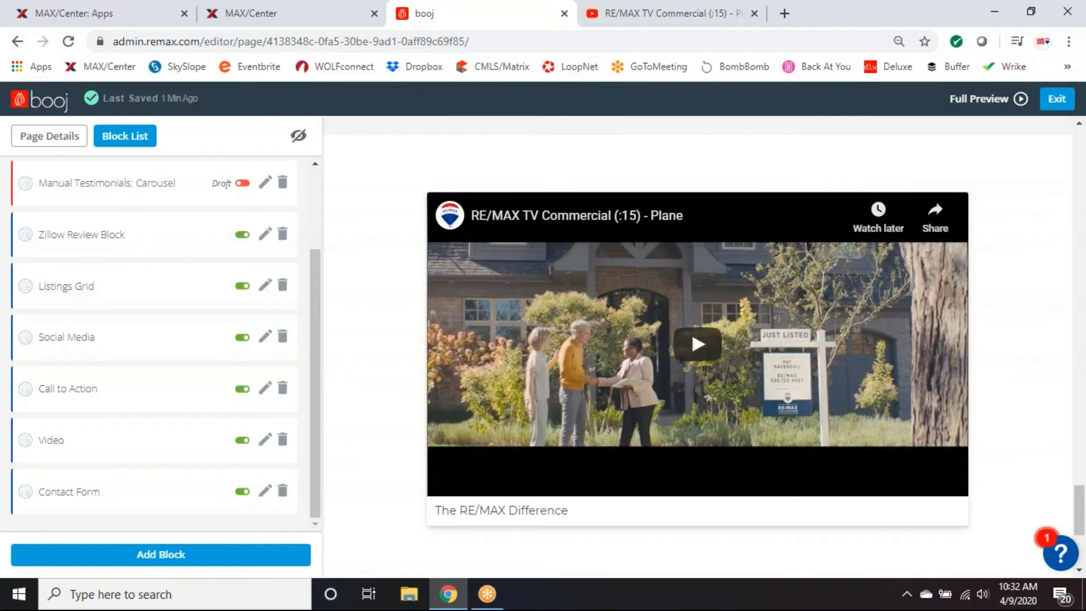
scroll(560, 451, down, 4)
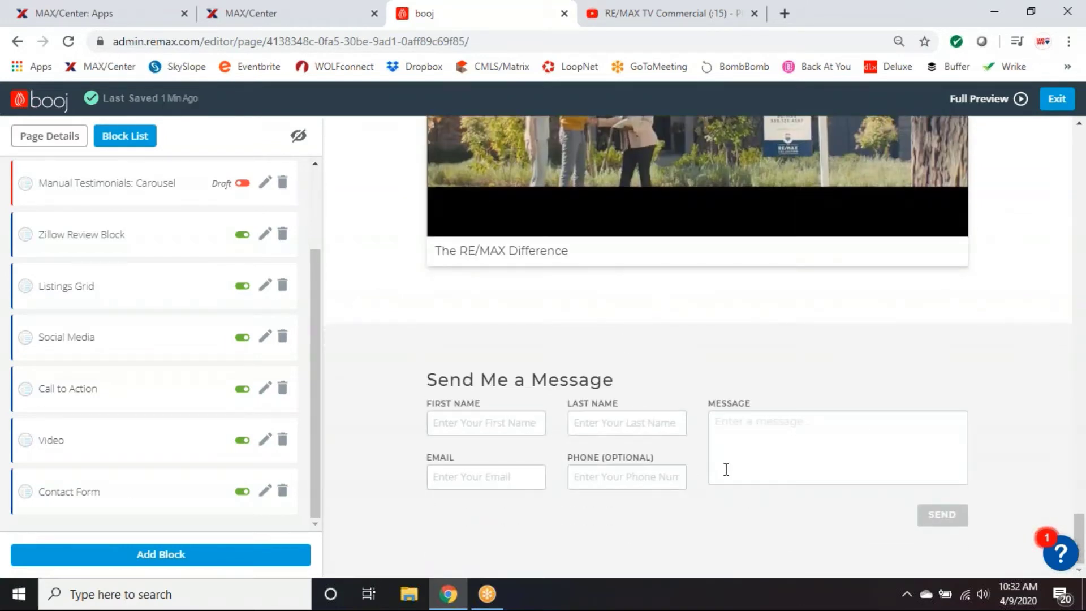
click(63, 495)
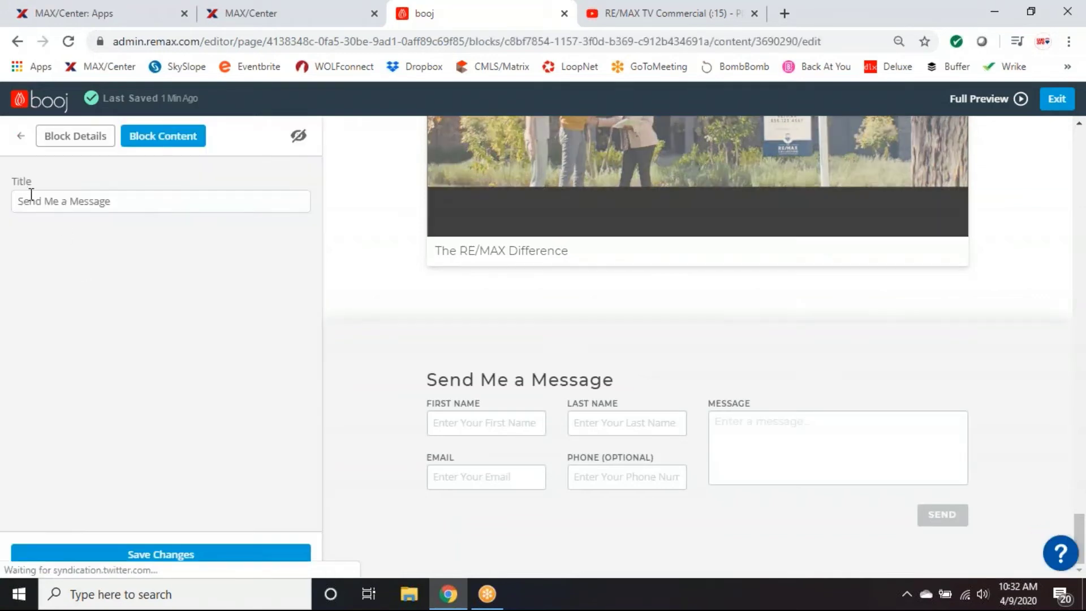
drag(425, 379, 638, 374)
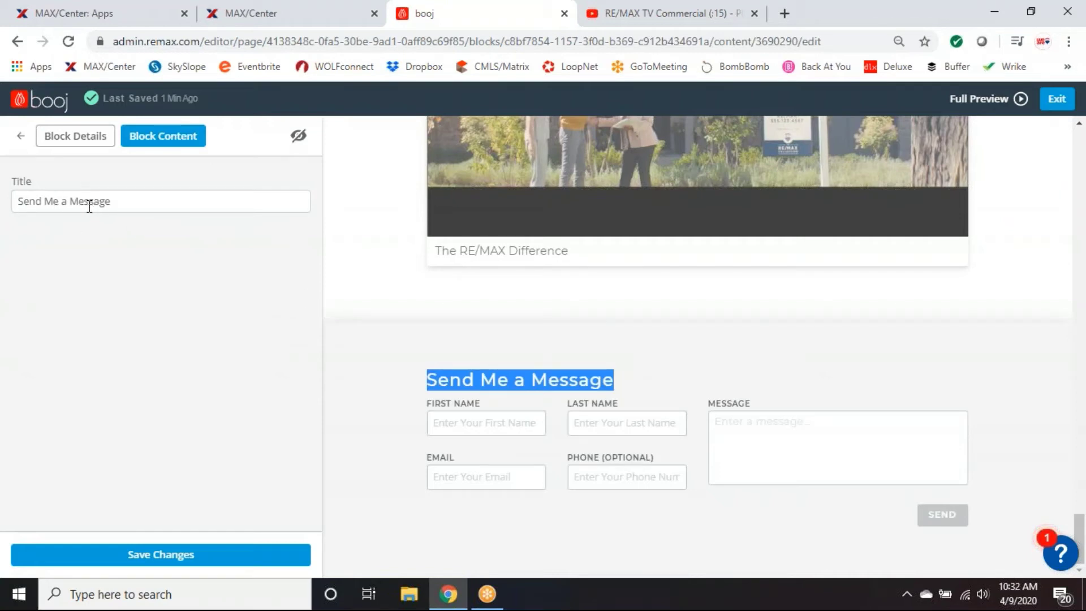
click(20, 136)
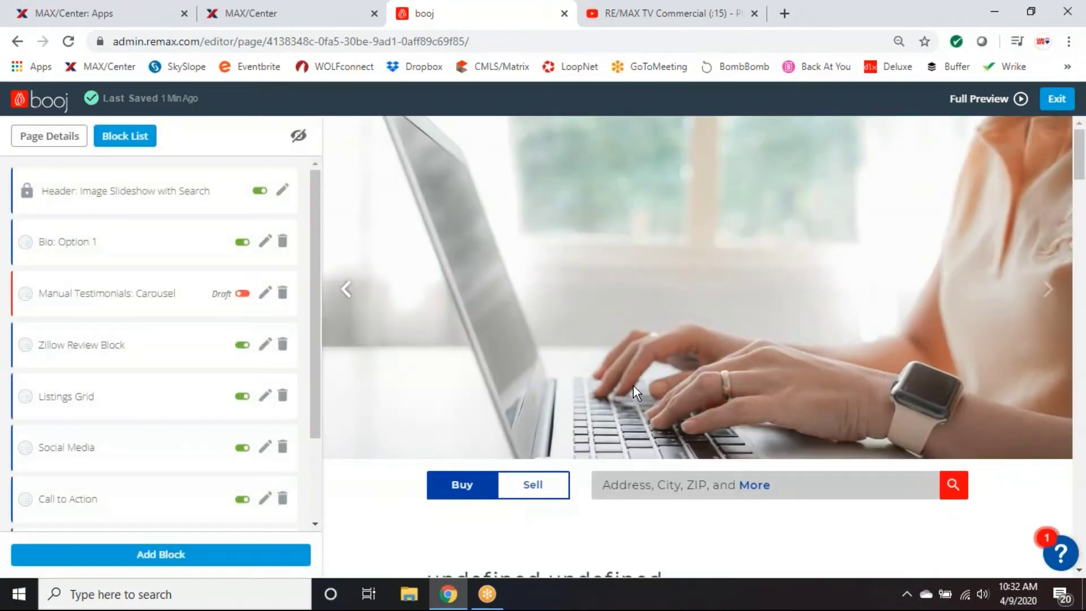
Choose Add Block near the bio section and browse types like Image Text, Video Embed, Quote Block.
scroll(633, 385, down, 6)
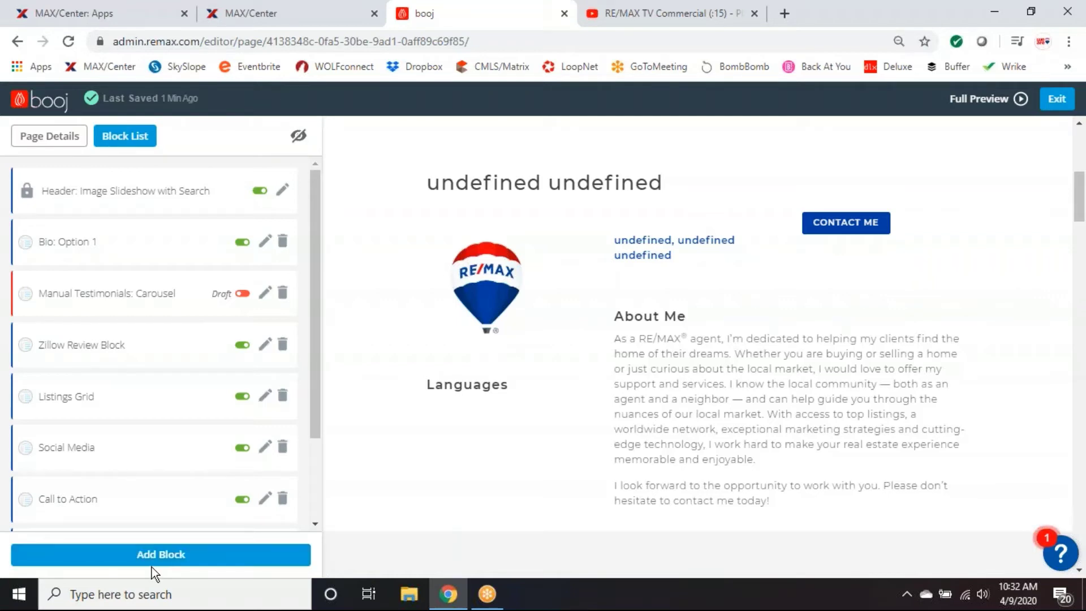
click(152, 564)
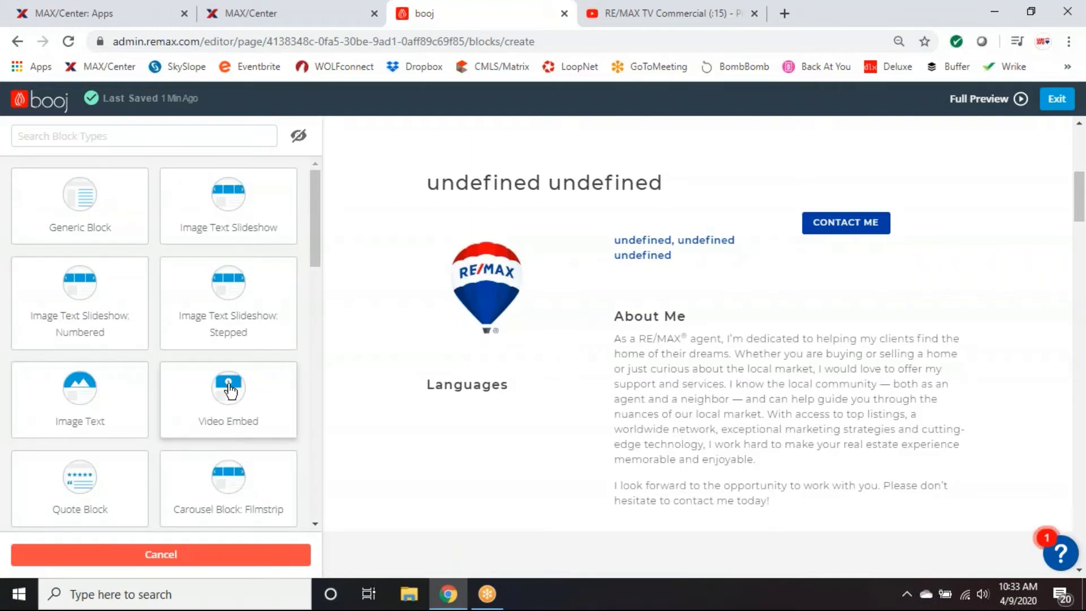
scroll(226, 390, down, 2)
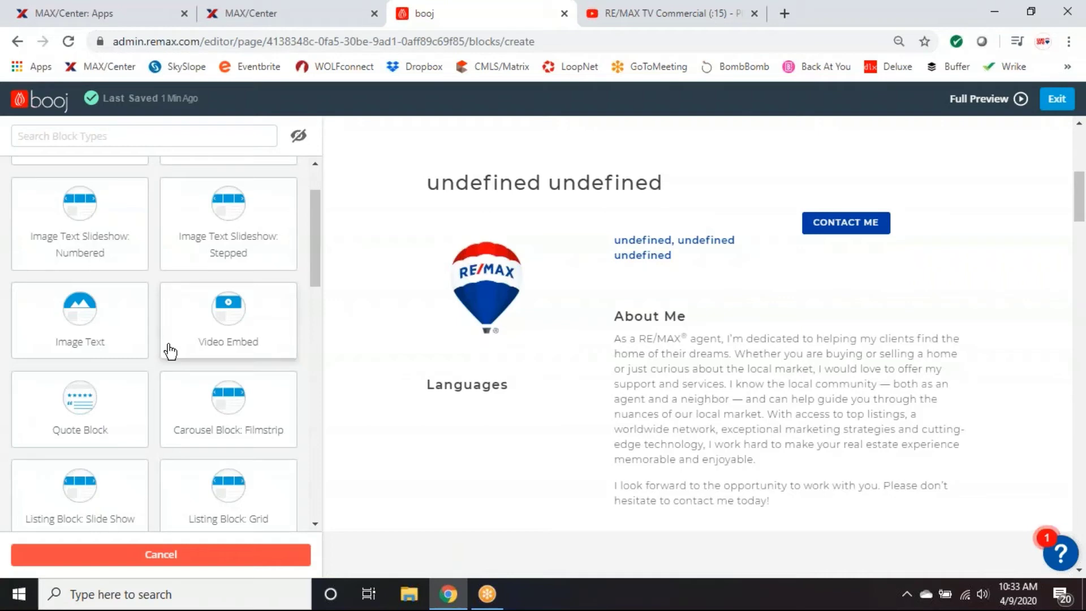
scroll(229, 365, down, 1)
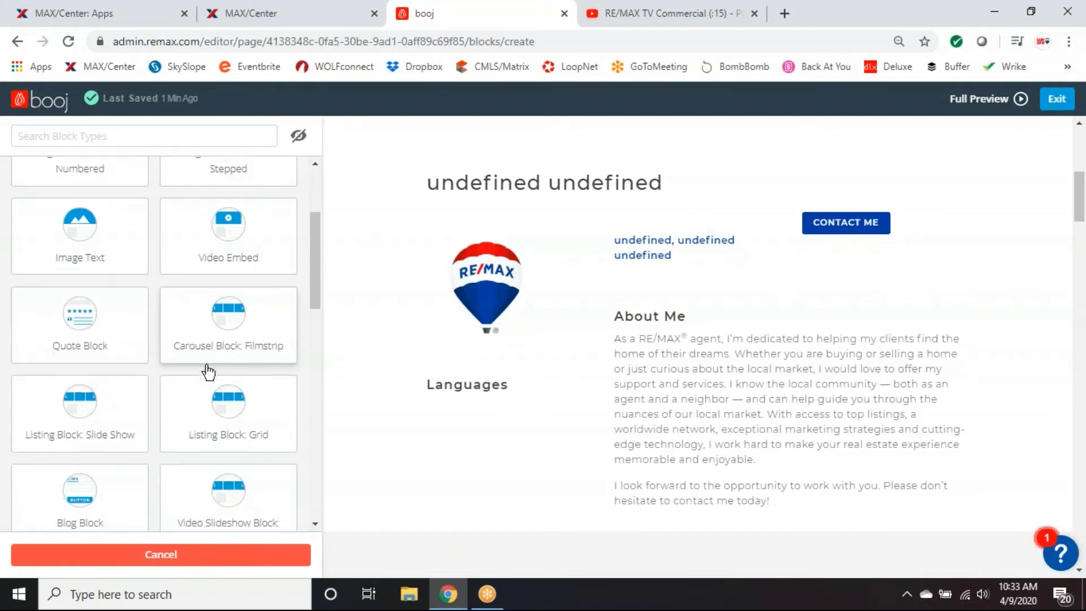
scroll(208, 371, down, 1)
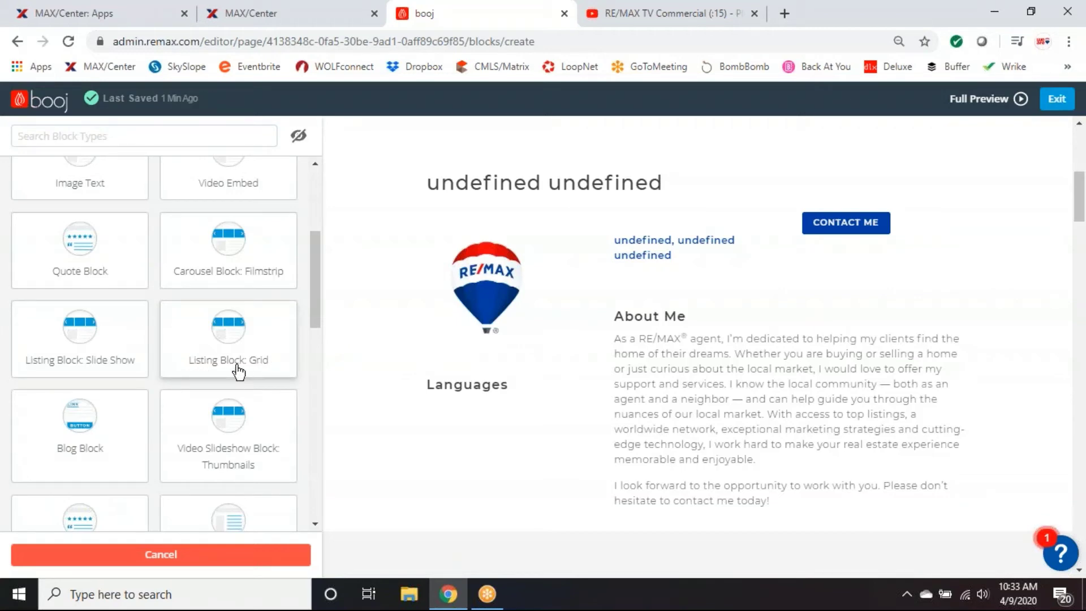
scroll(238, 372, down, 3)
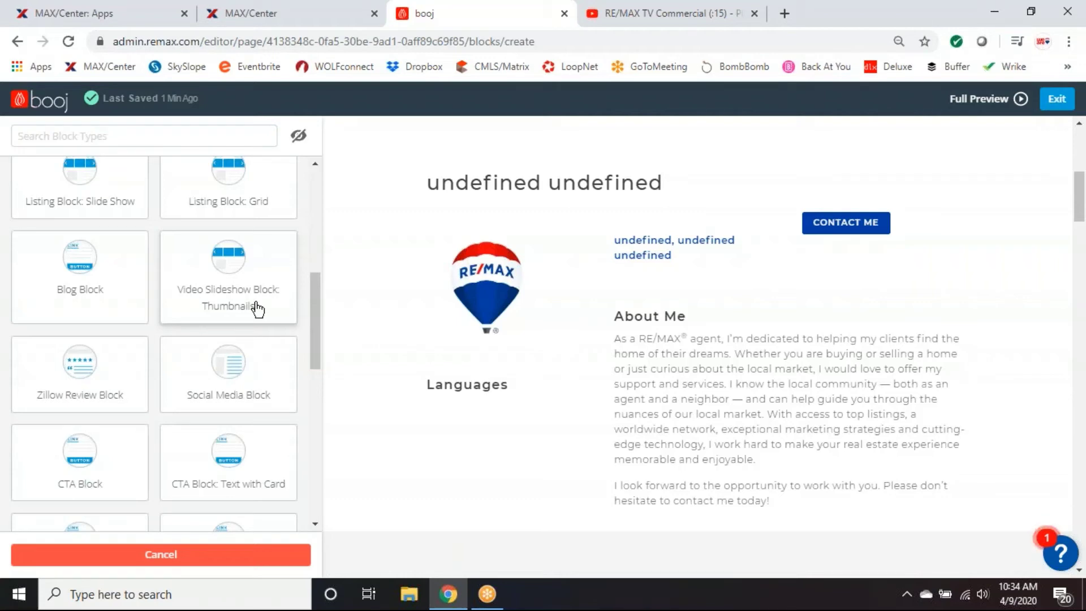
scroll(258, 309, down, 1)
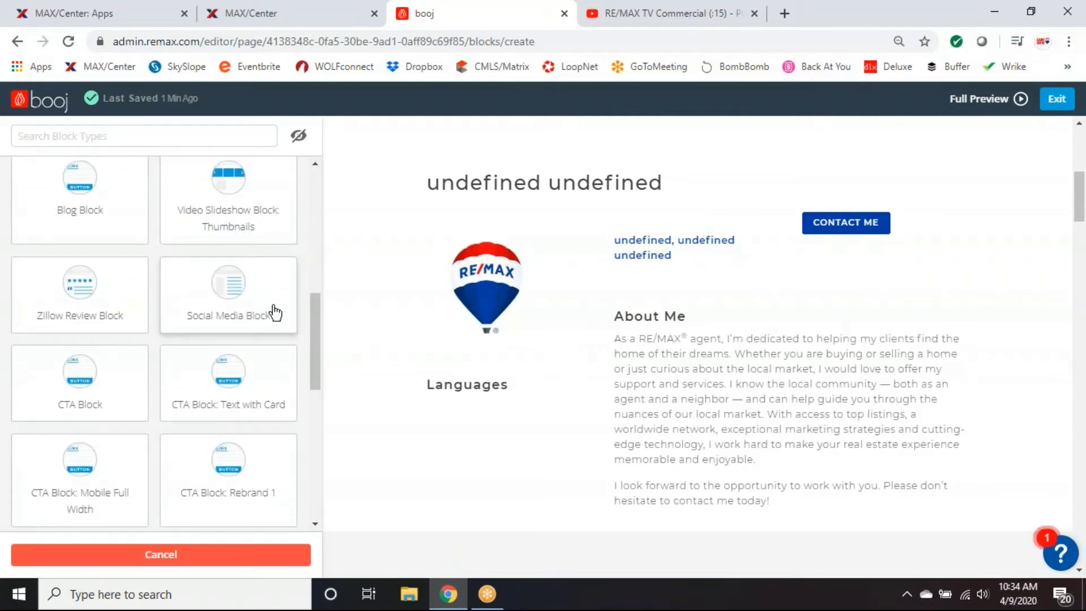
scroll(275, 313, down, 1)
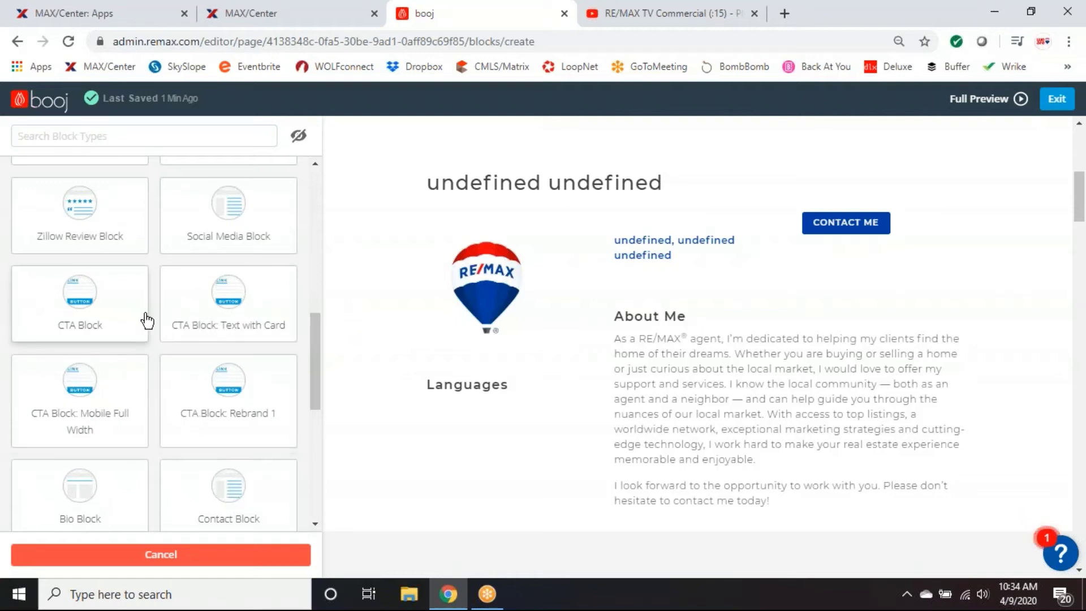
scroll(657, 328, down, 10)
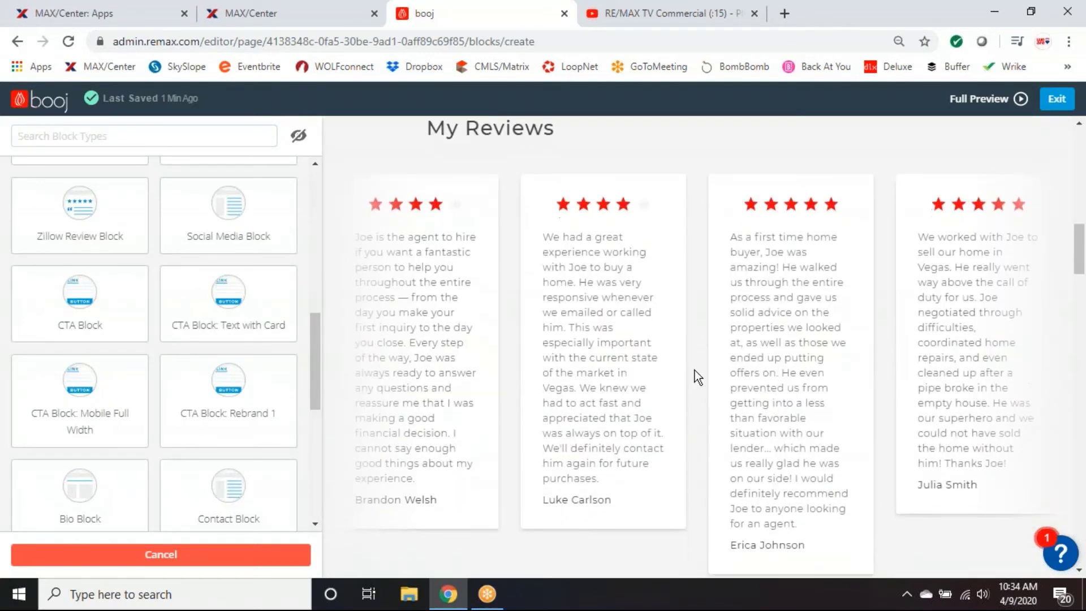
scroll(695, 369, down, 15)
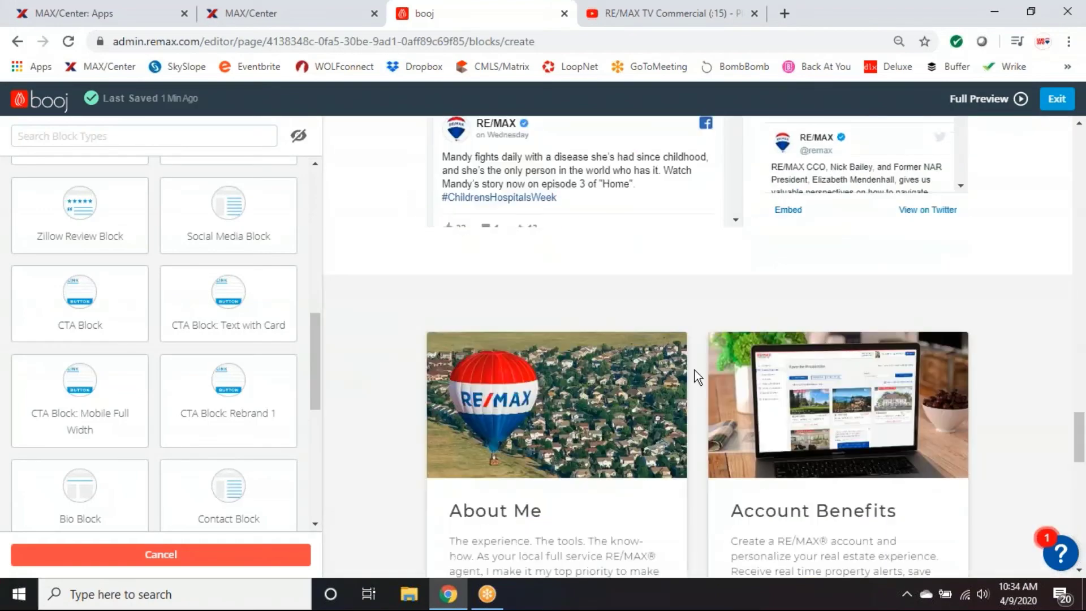
scroll(694, 370, up, 2)
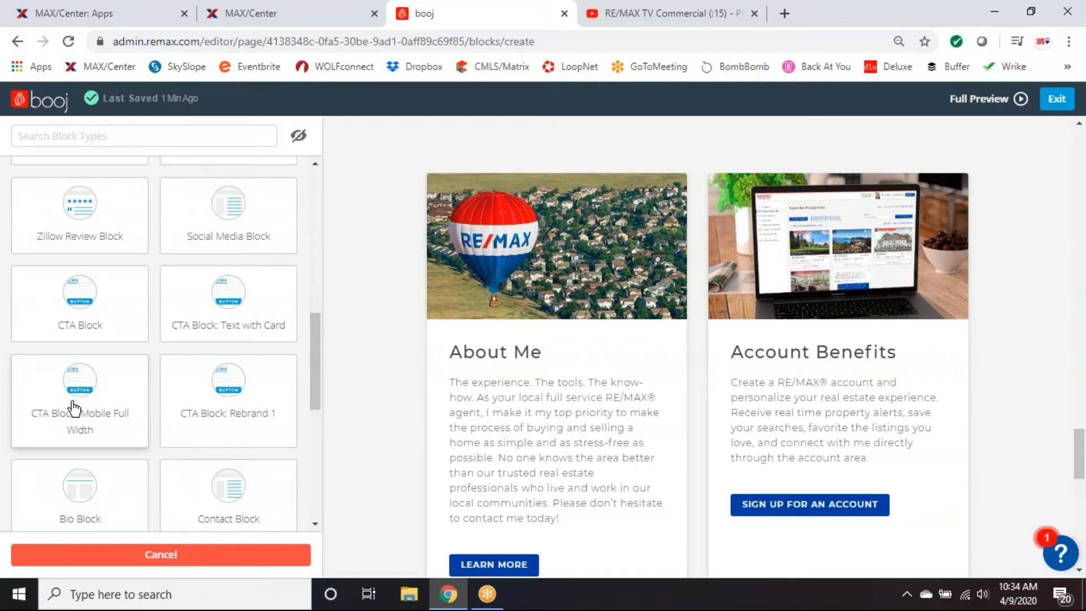
Add a CTA Block: Mobile Full Width, then return to the Block List below Contact Form.
click(102, 433)
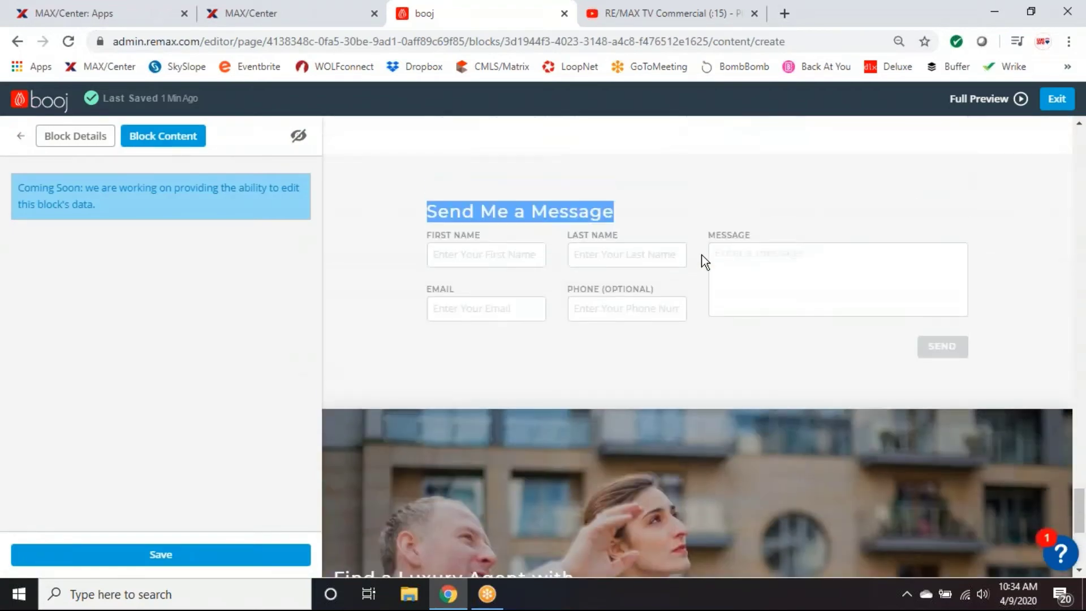
scroll(702, 256, down, 3)
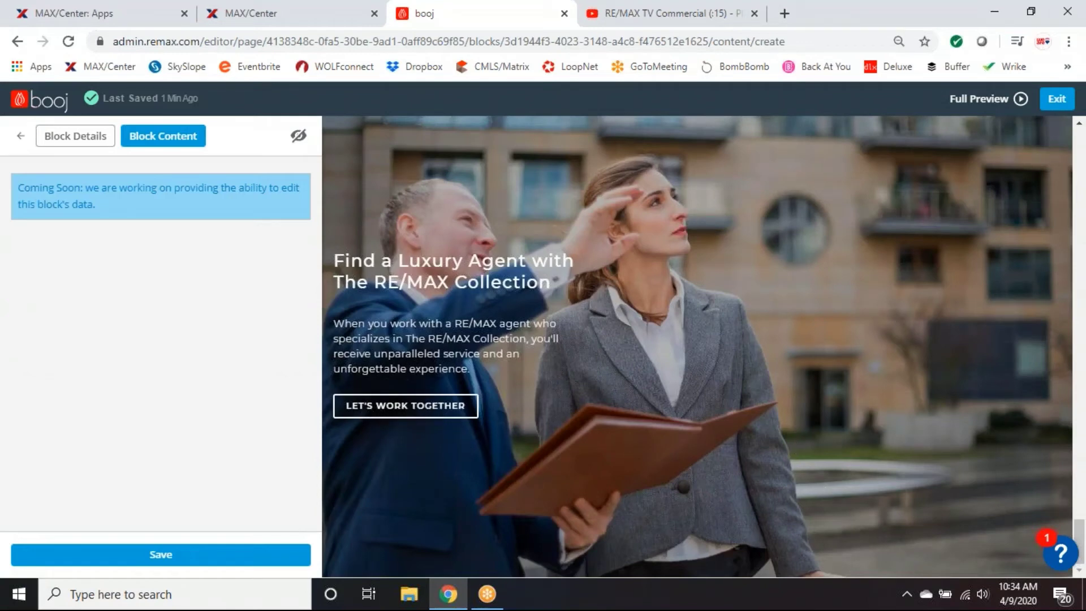
click(20, 137)
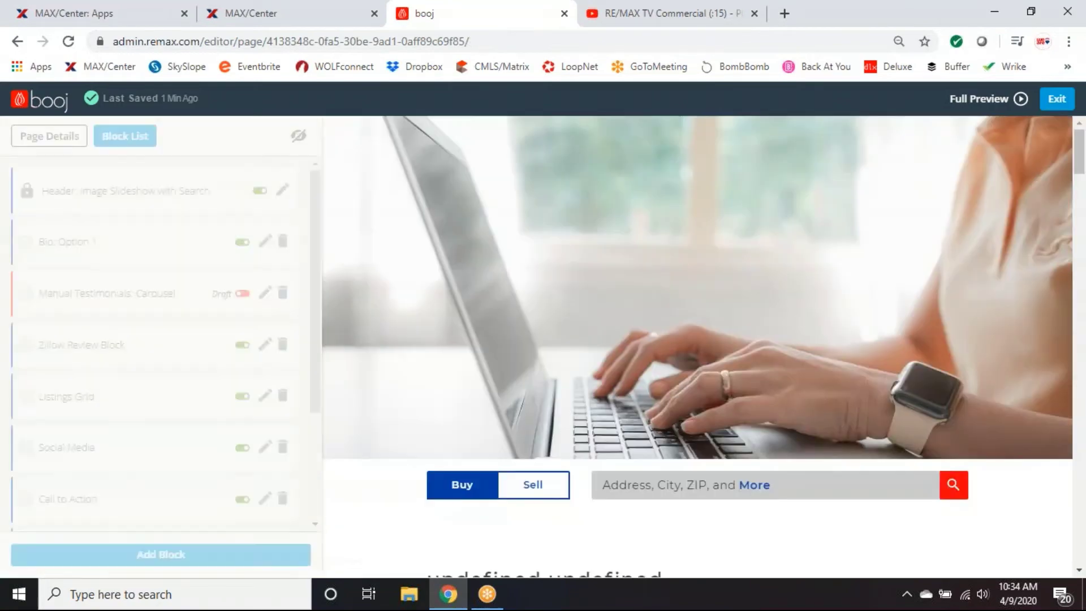
scroll(742, 341, down, 10)
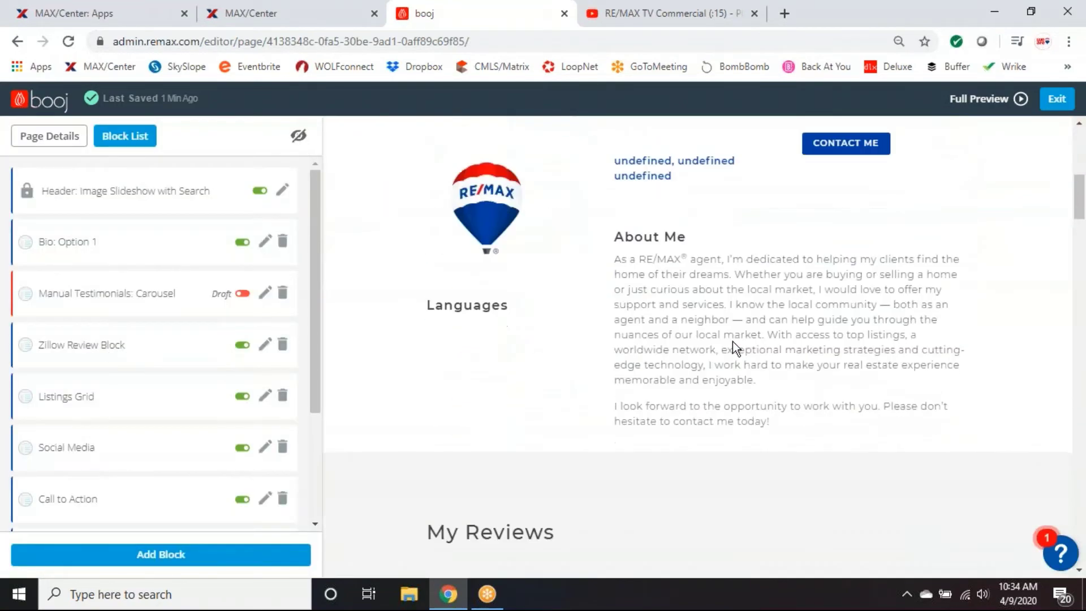
scroll(191, 454, down, 3)
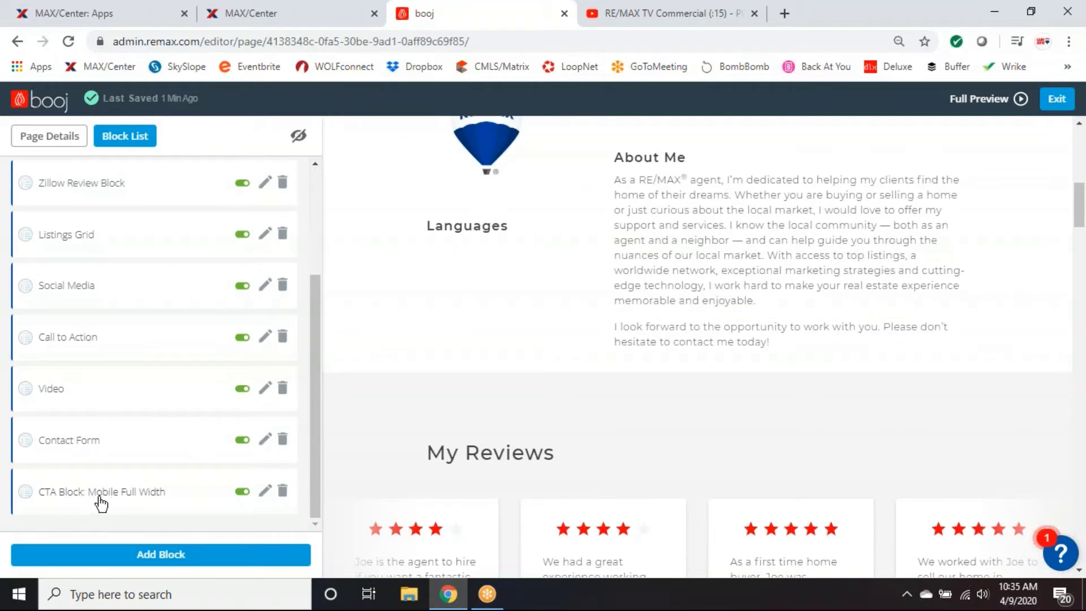
Trash the CTA Block: Mobile Full Width row and confirm Remove in the dialog.
click(282, 490)
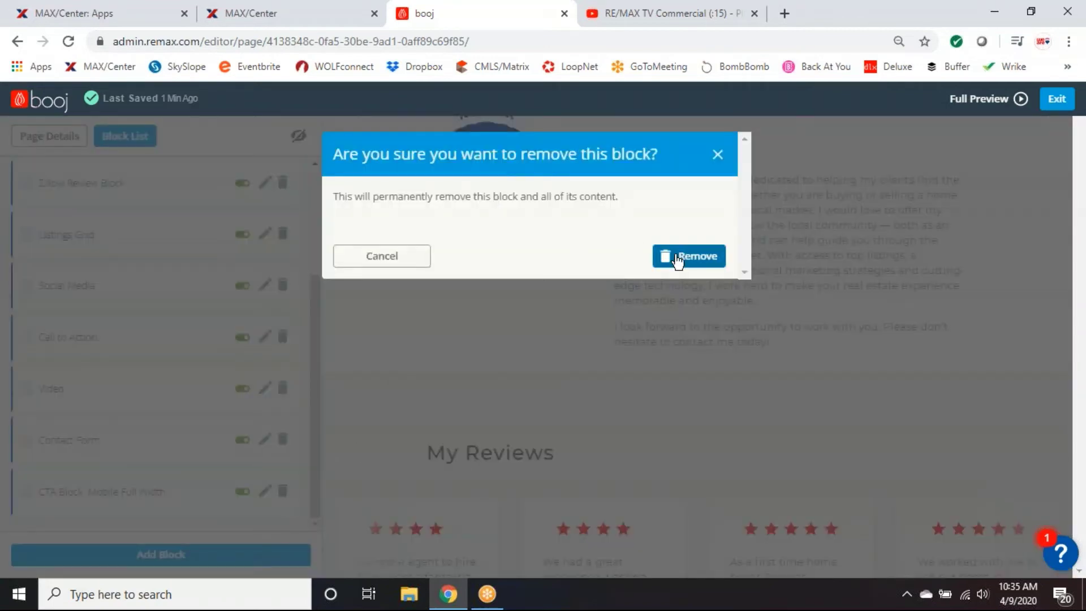
click(677, 257)
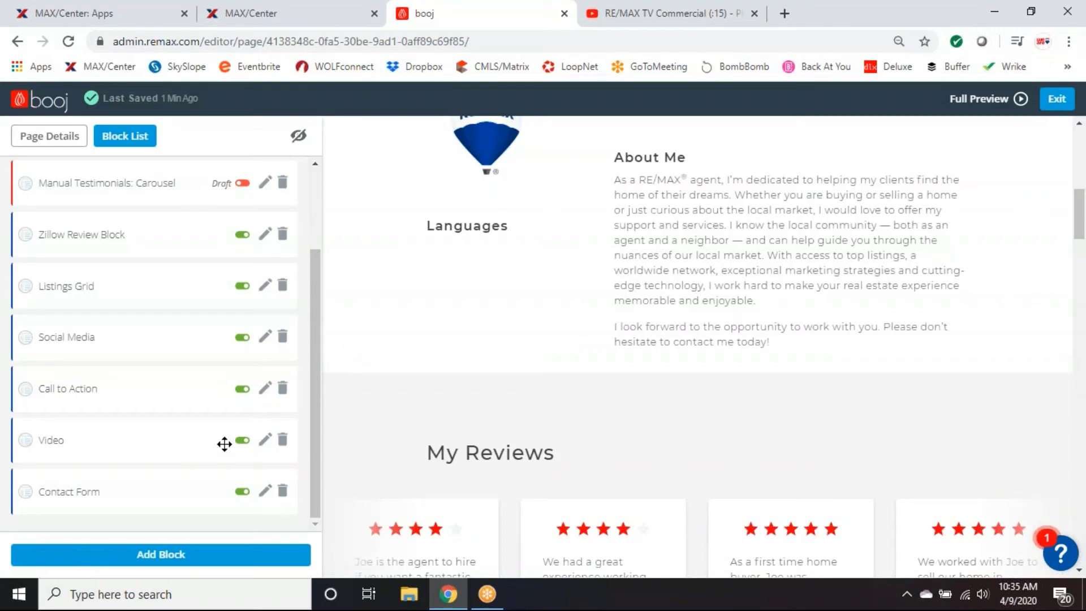
Add an Image Text Slideshow block and look over its empty image, title, description, step-name and link fields.
click(162, 559)
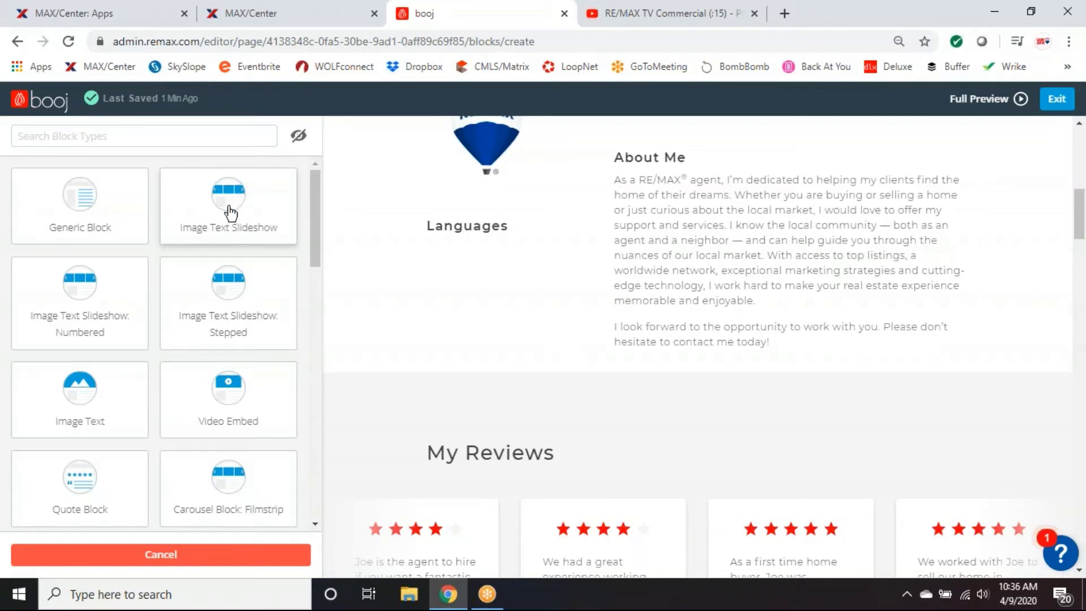
click(230, 210)
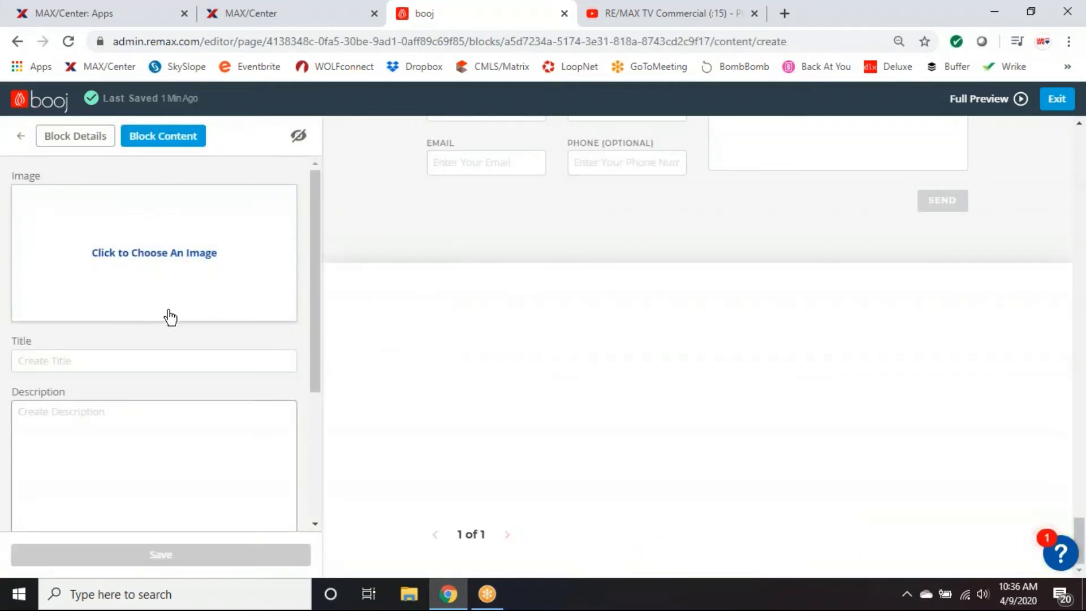
scroll(128, 447, down, 1)
scroll(128, 447, down, 1)
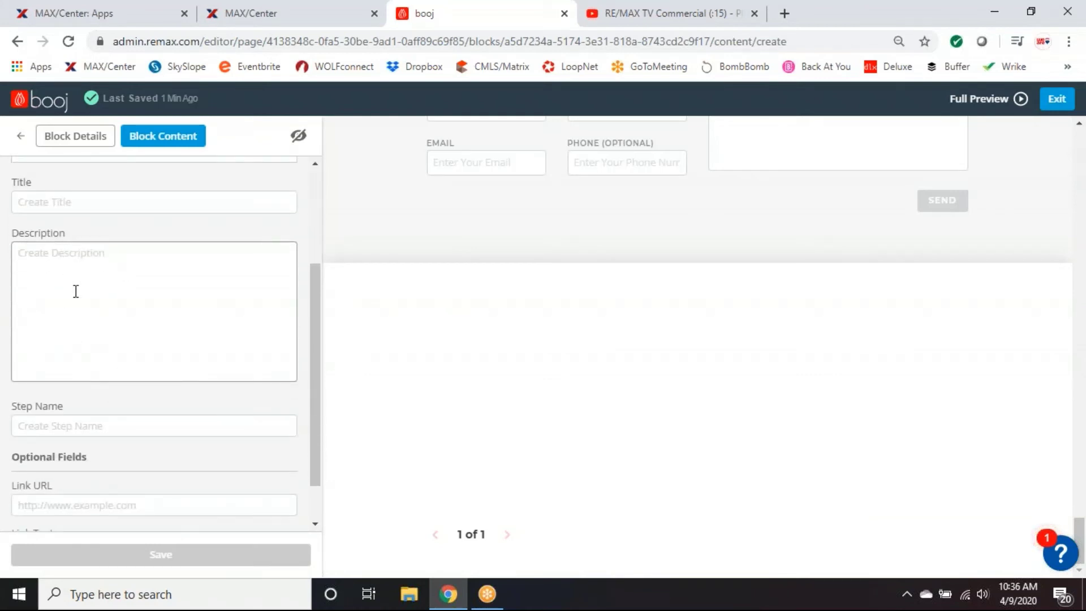
scroll(107, 357, down, 1)
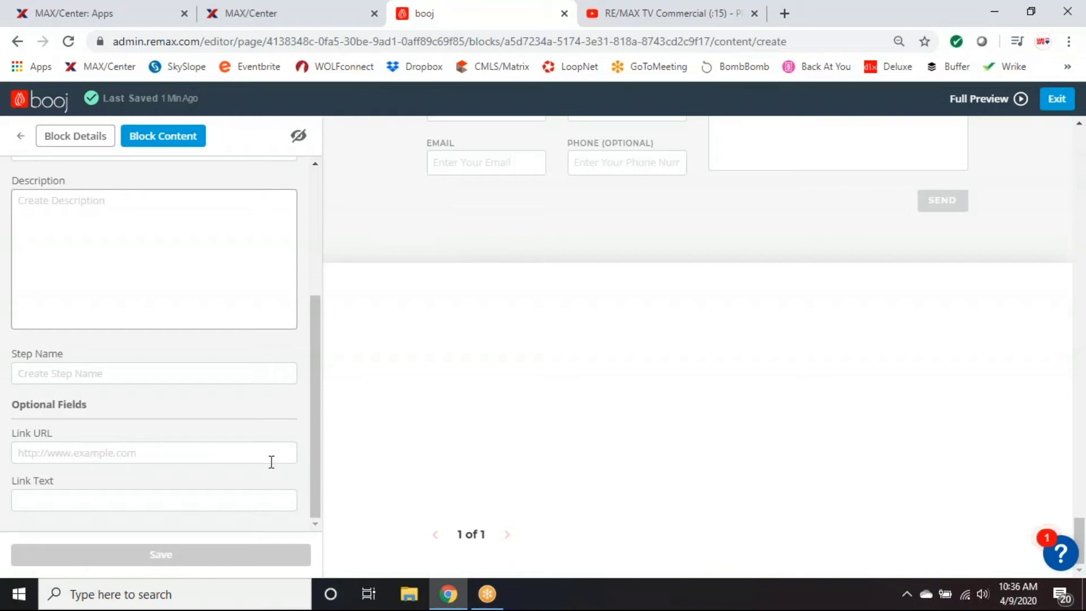
scroll(270, 461, up, 2)
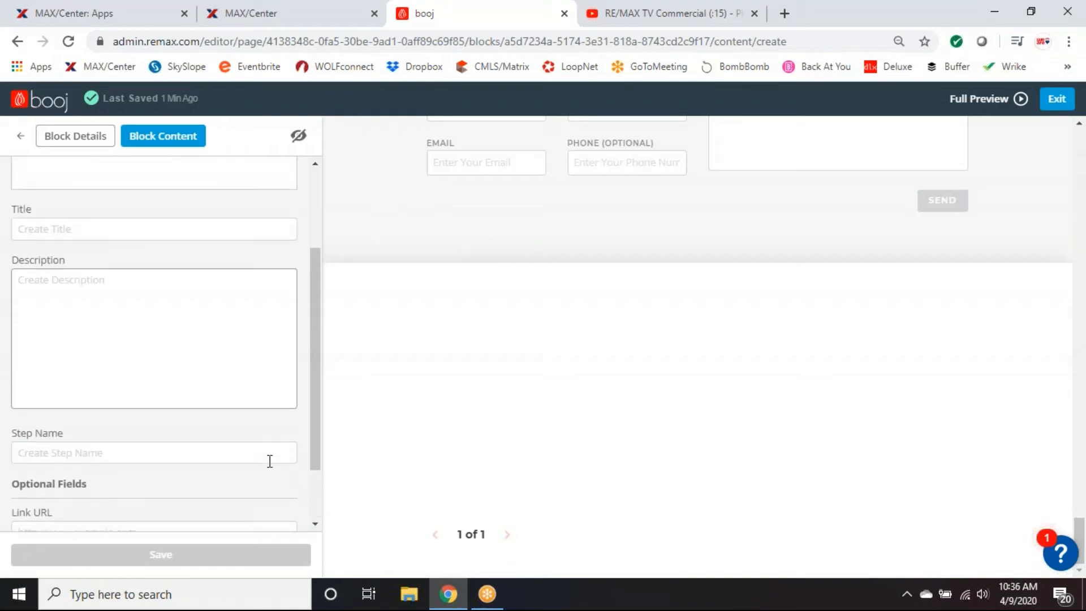
scroll(270, 461, down, 2)
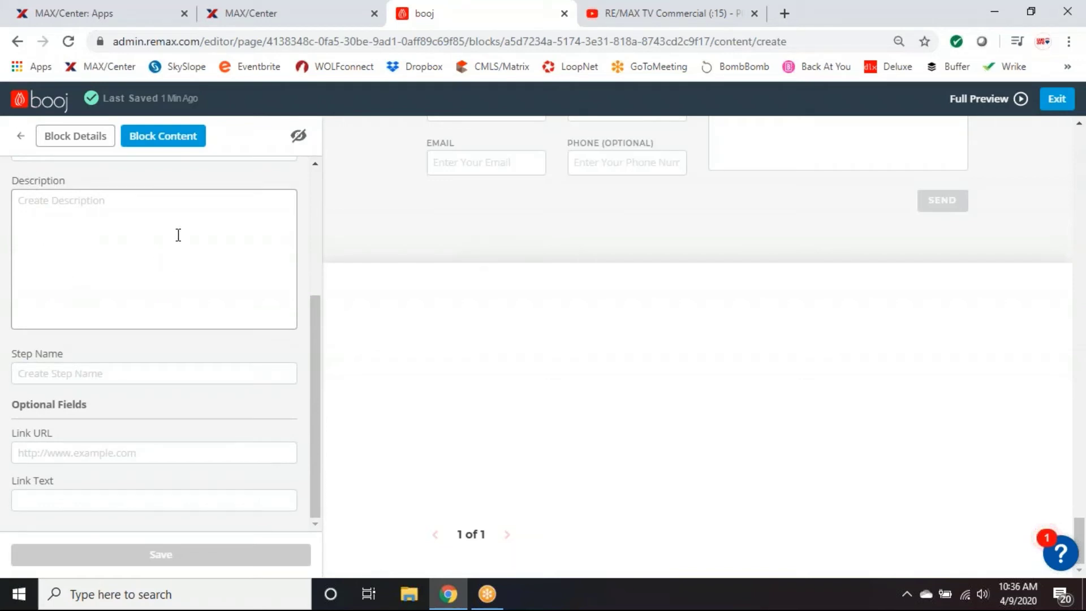
scroll(145, 322, up, 5)
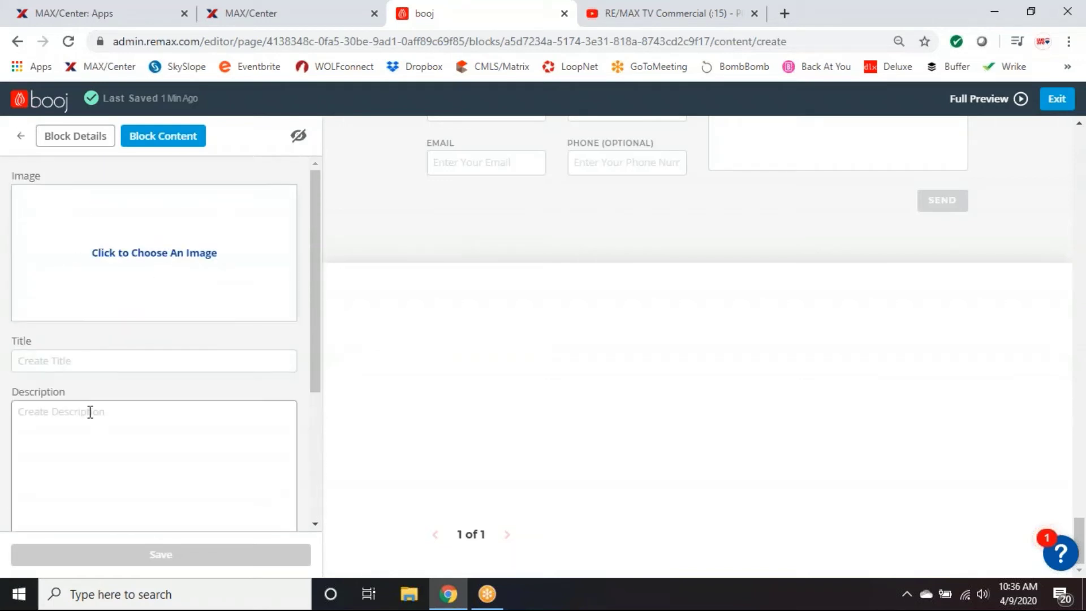
Remove the Image Text Slideshow block so the block list ends with Contact Form.
click(18, 135)
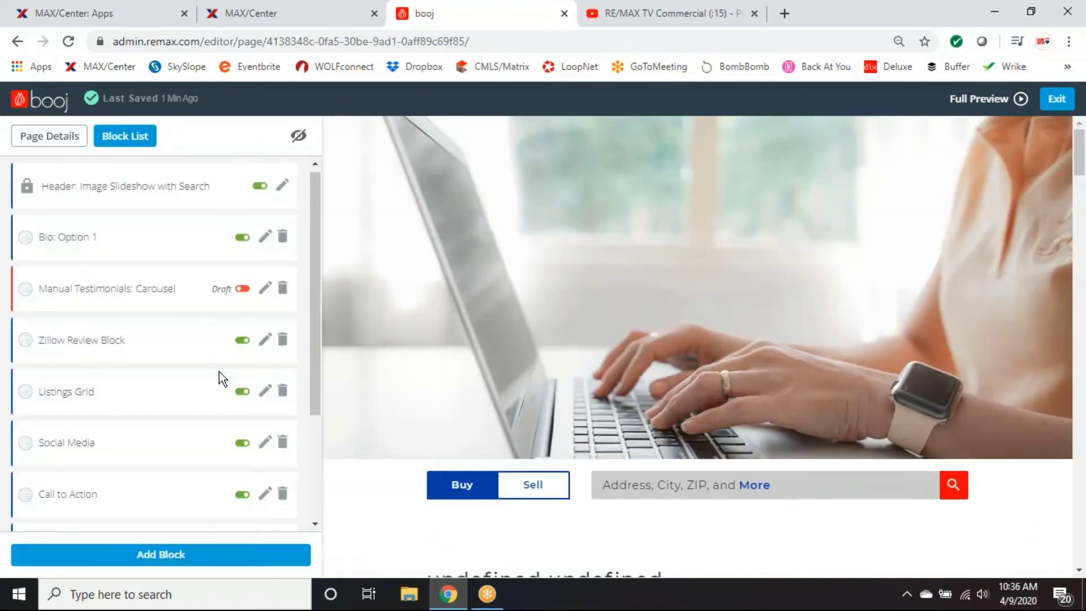
scroll(218, 374, down, 3)
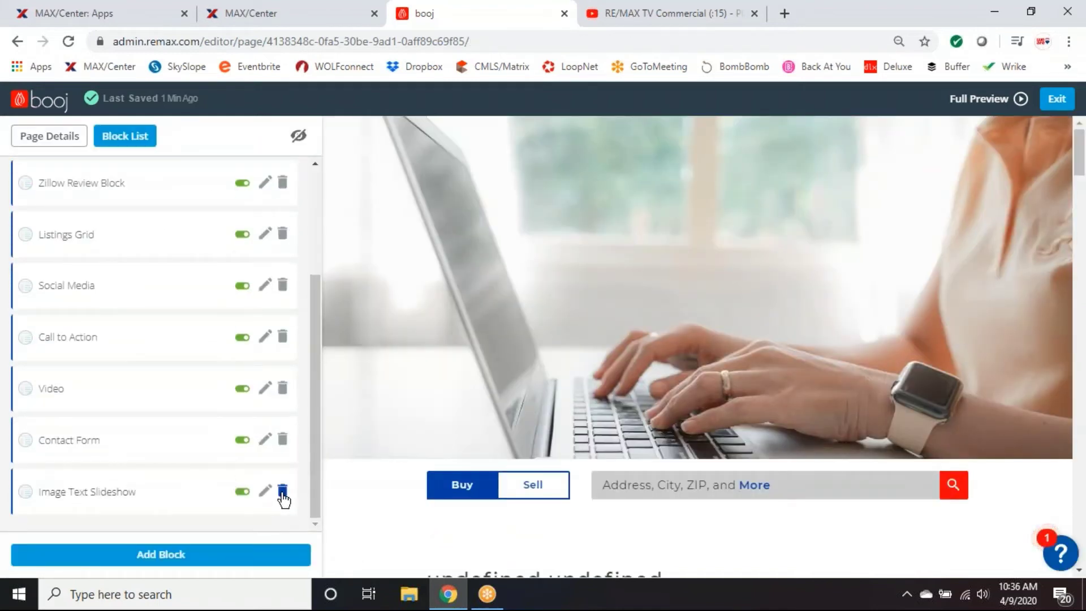
click(282, 491)
click(696, 258)
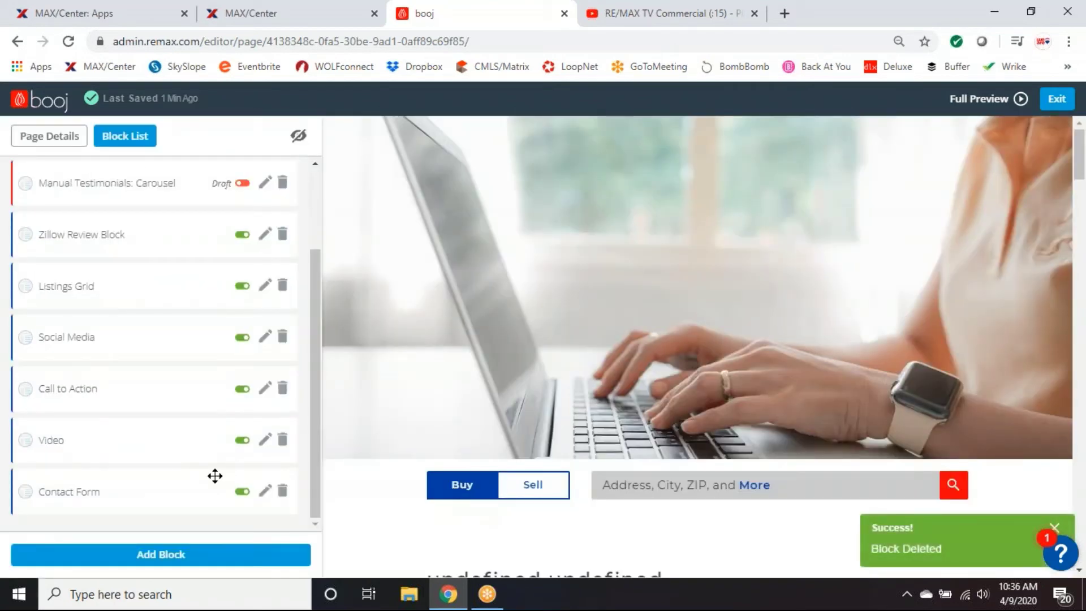
scroll(215, 475, up, 2)
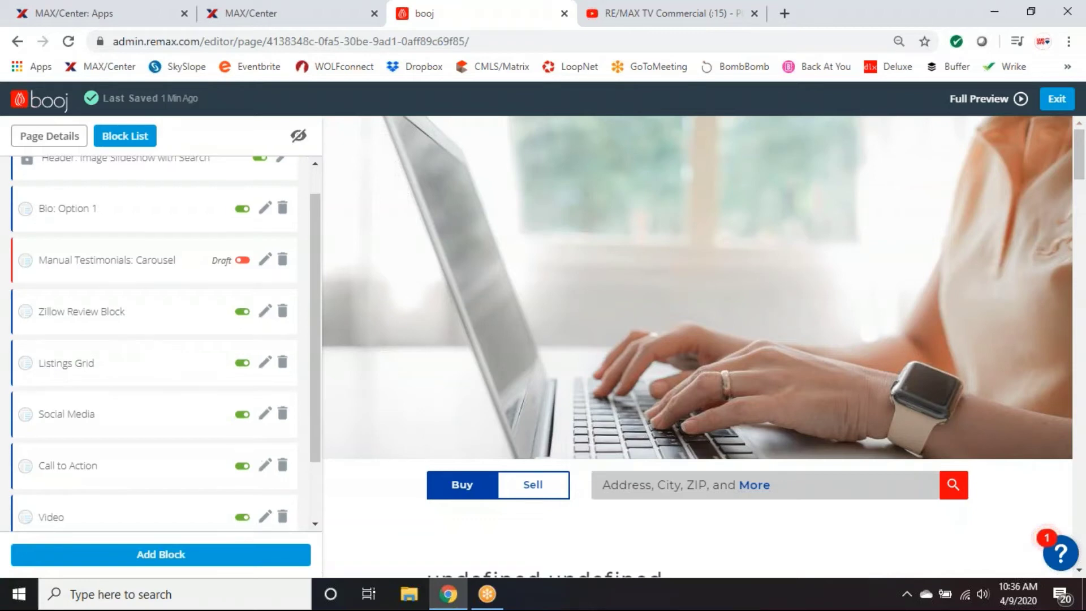
scroll(175, 358, down, 2)
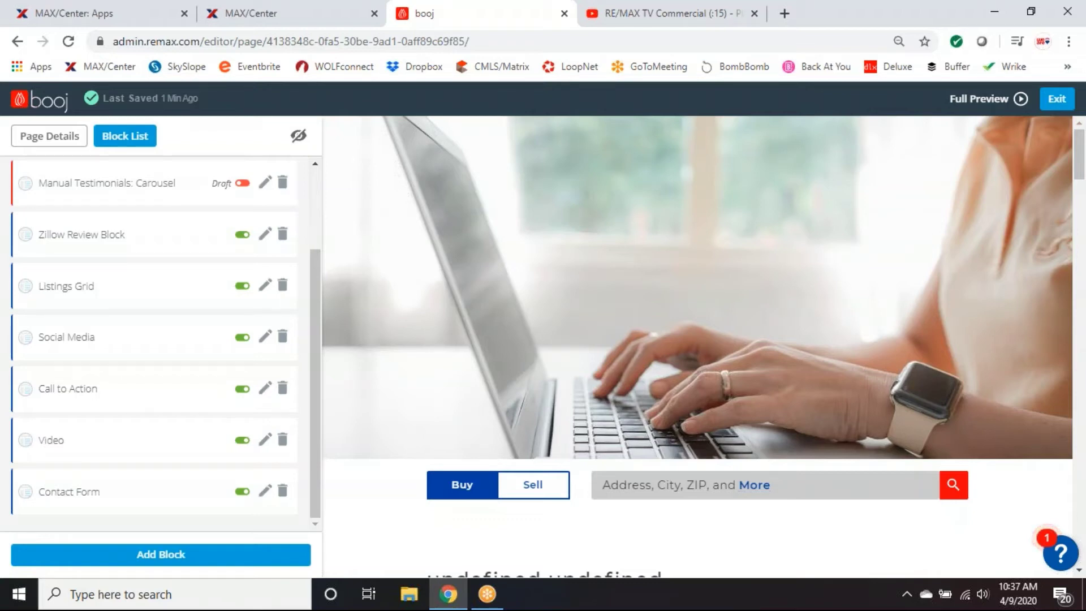
scroll(208, 426, up, 2)
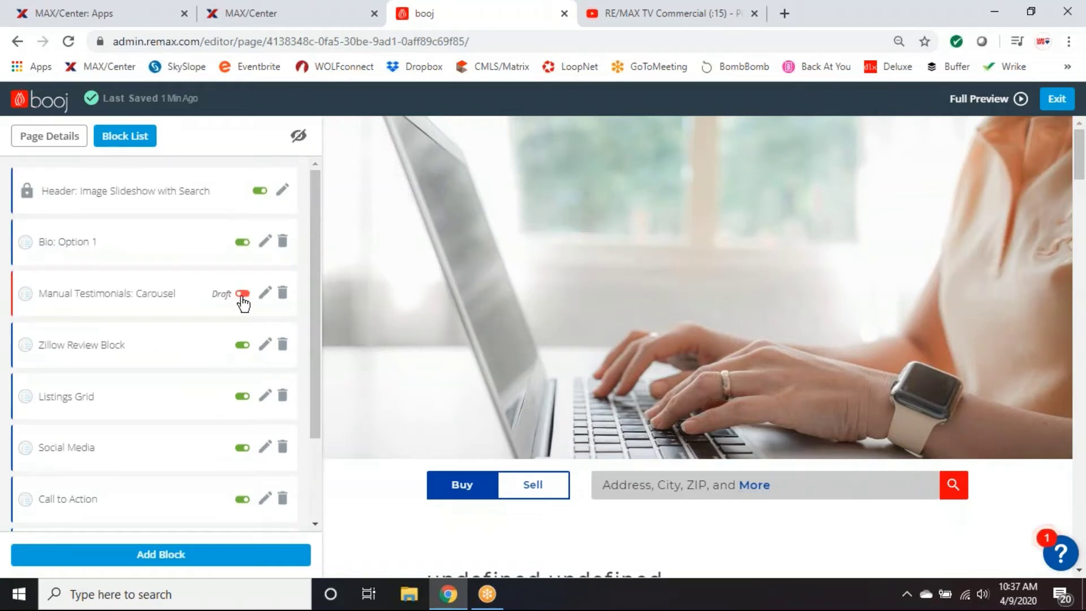
click(229, 560)
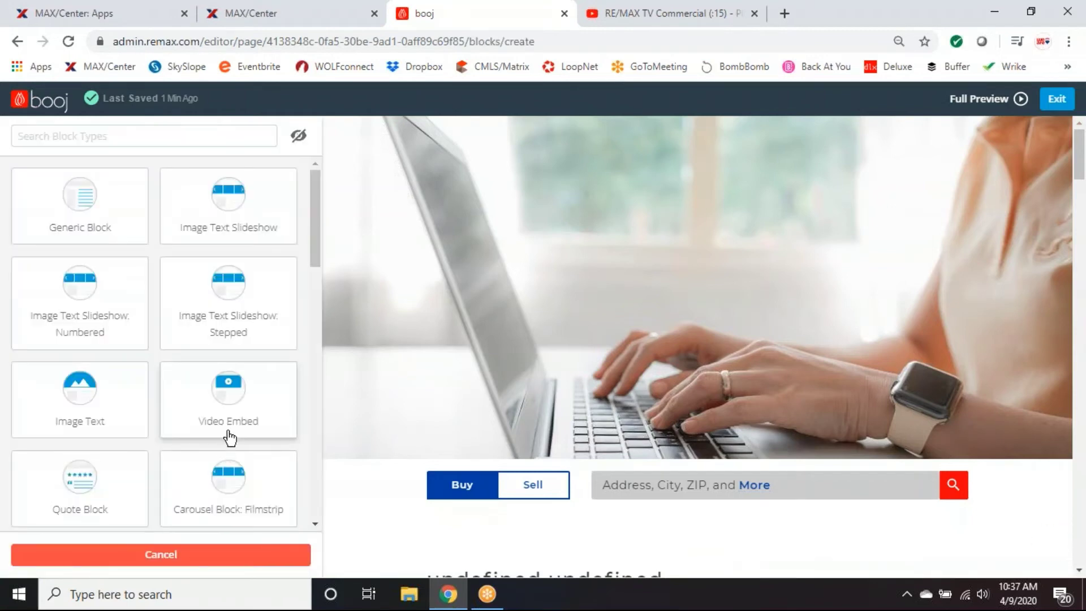
scroll(239, 436, down, 4)
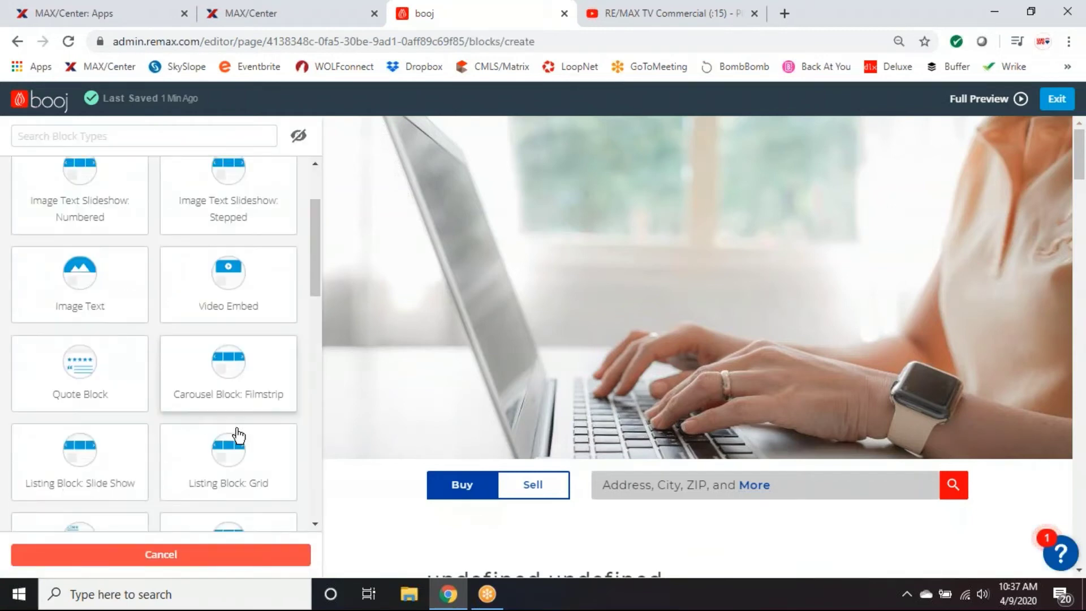
scroll(239, 435, down, 1)
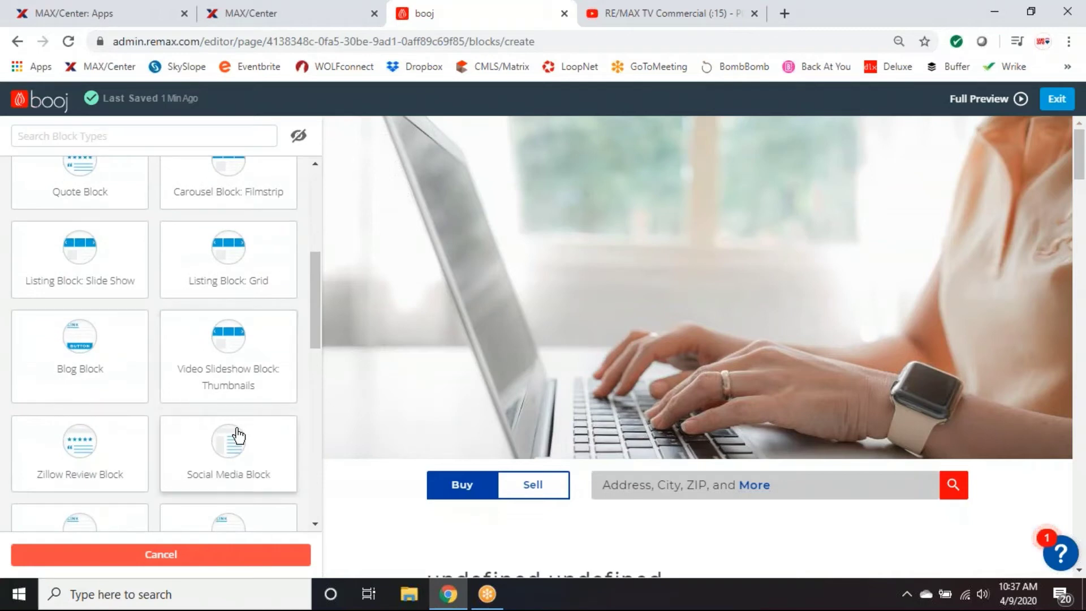
scroll(238, 435, down, 3)
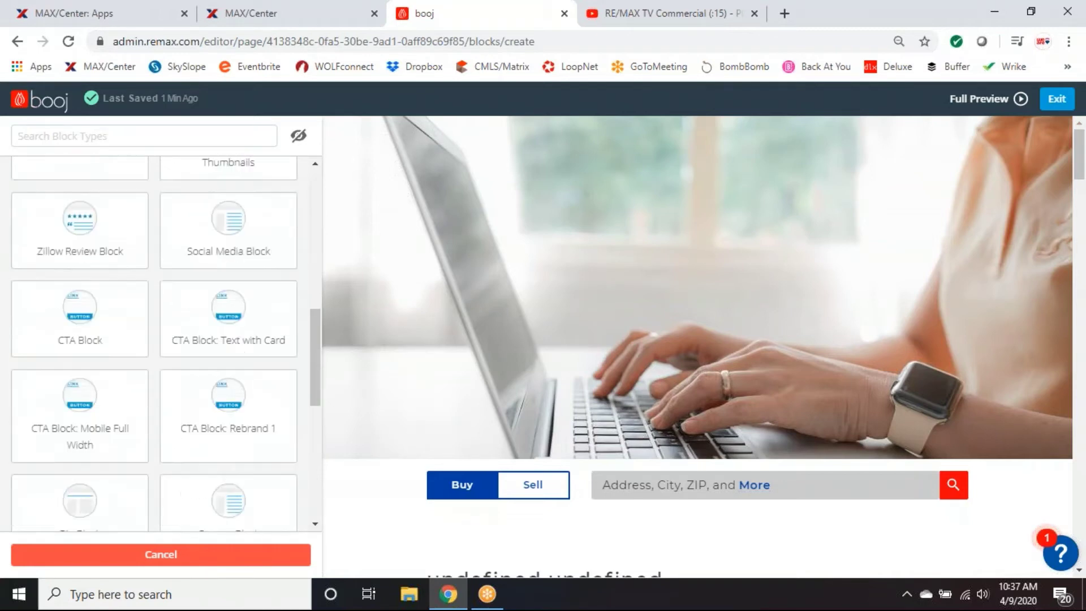
scroll(239, 435, down, 2)
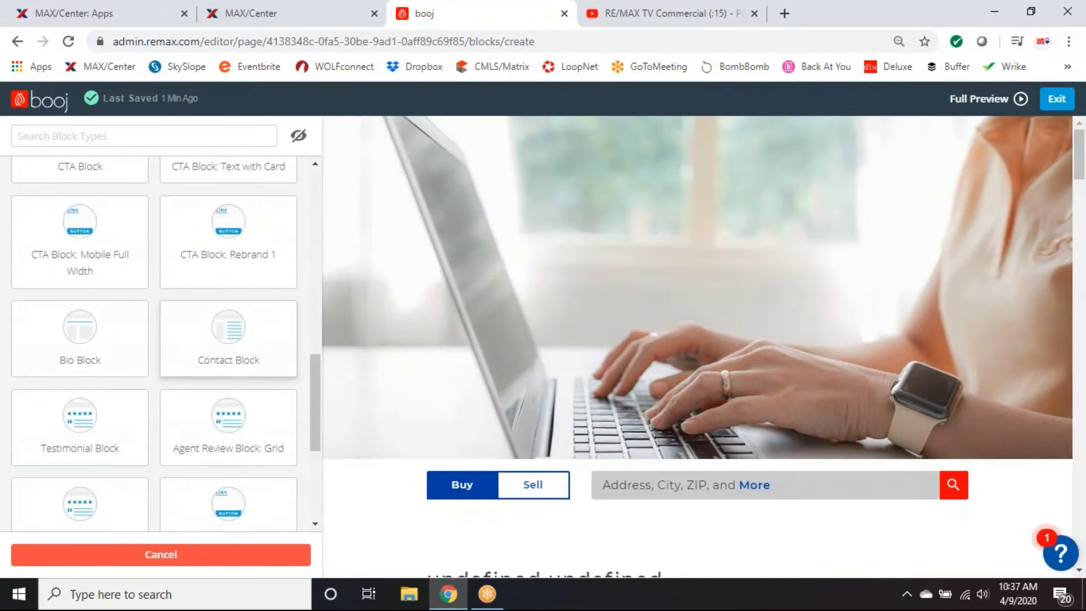
scroll(238, 351, down, 2)
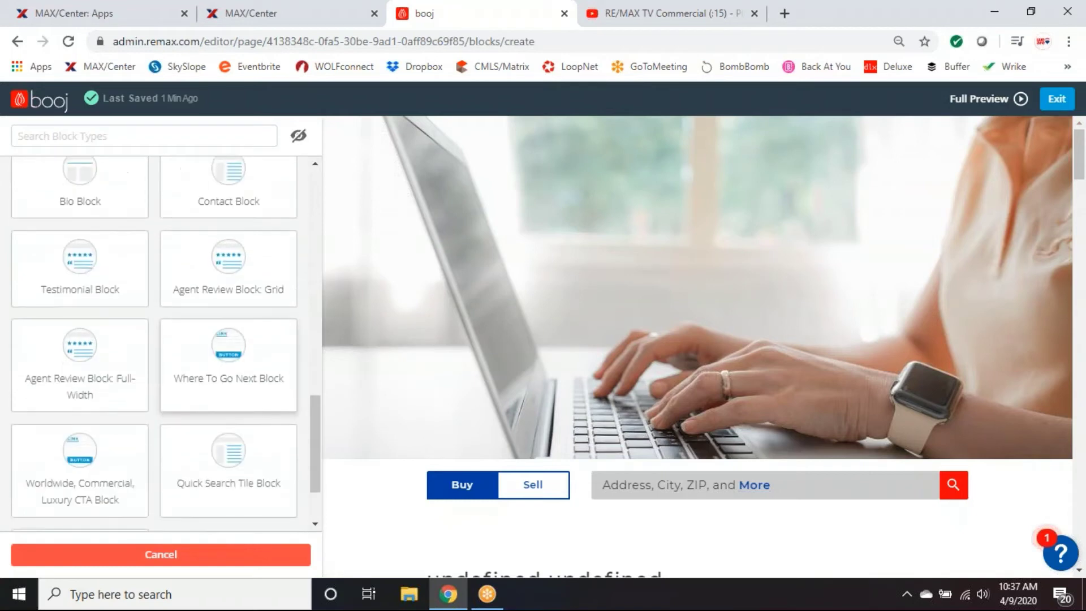
scroll(237, 384, down, 1)
scroll(228, 418, down, 1)
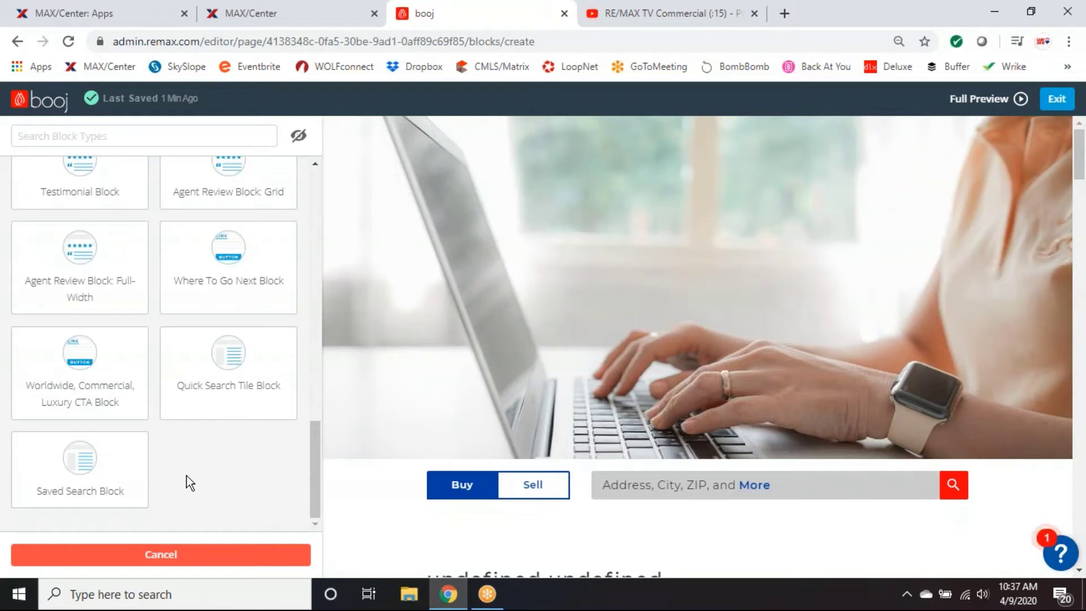
scroll(218, 477, up, 9)
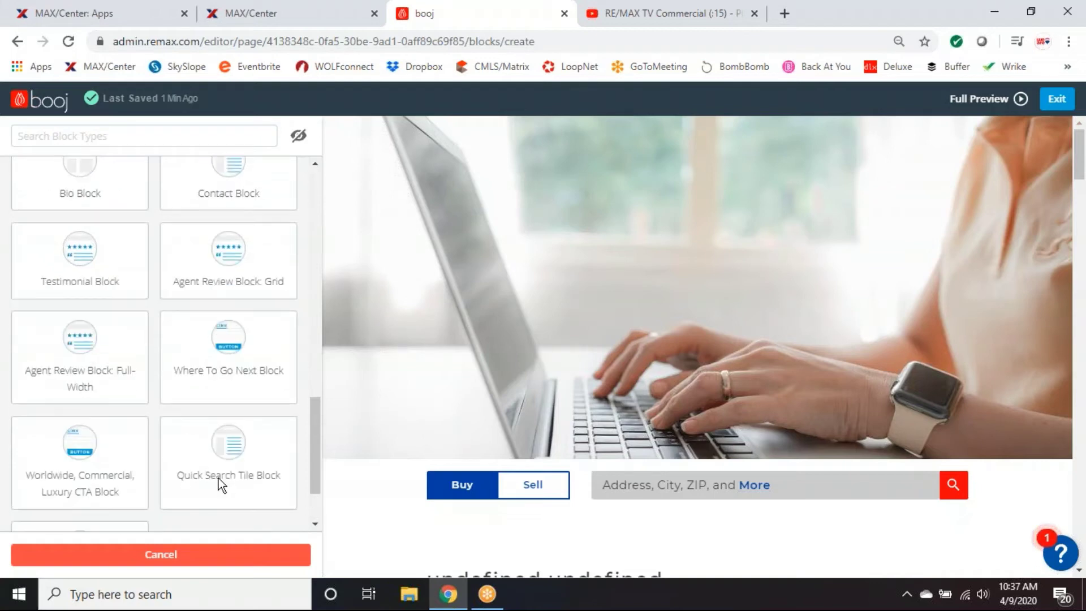
scroll(253, 509, up, 8)
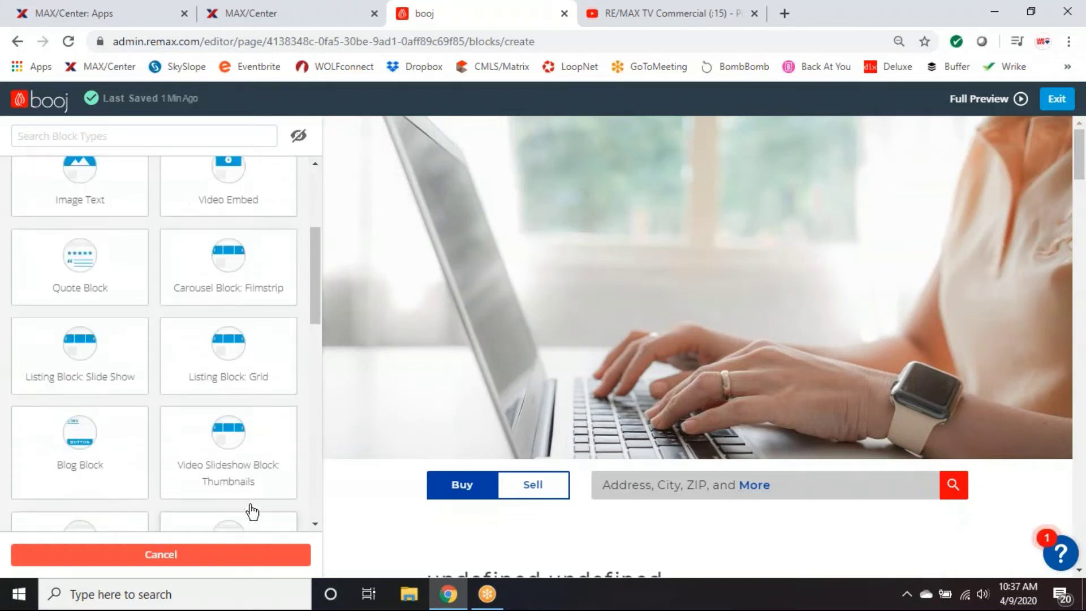
click(173, 557)
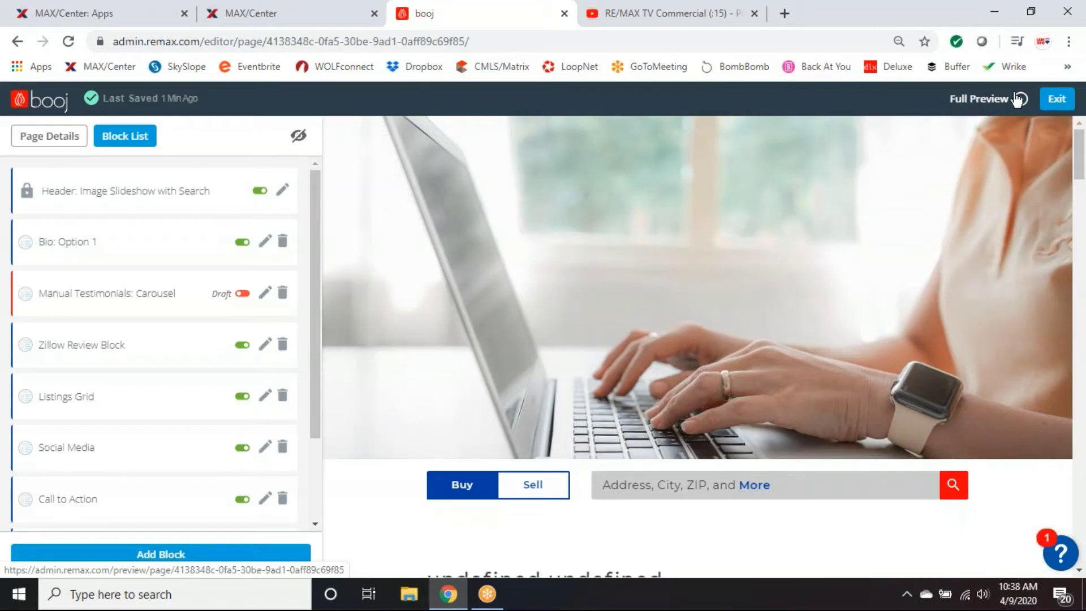
click(1059, 105)
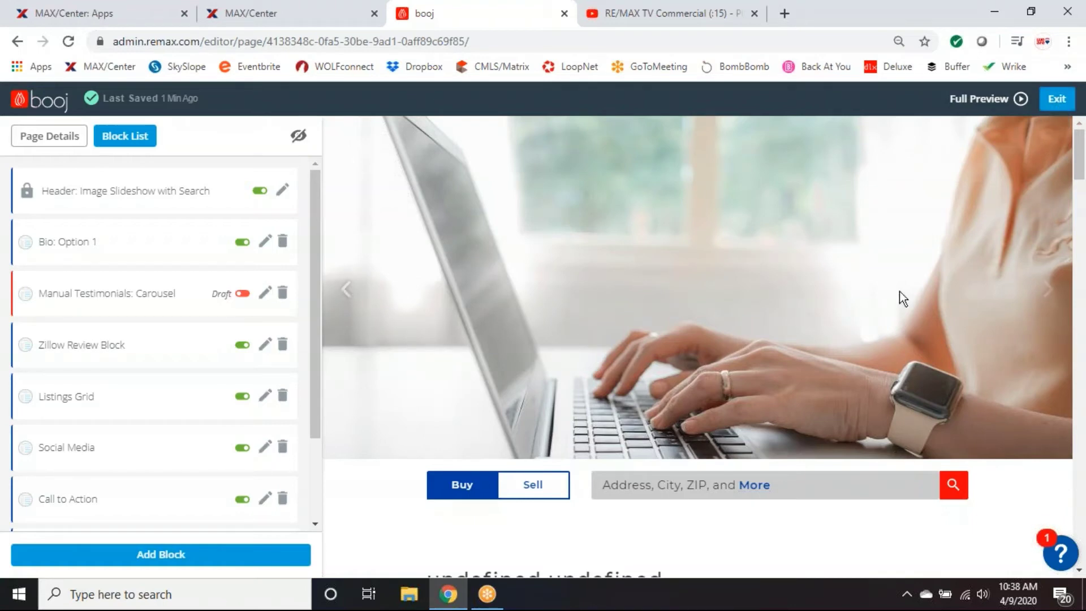
Exit the page editor and scan the grid of 18 published pages.
click(1055, 99)
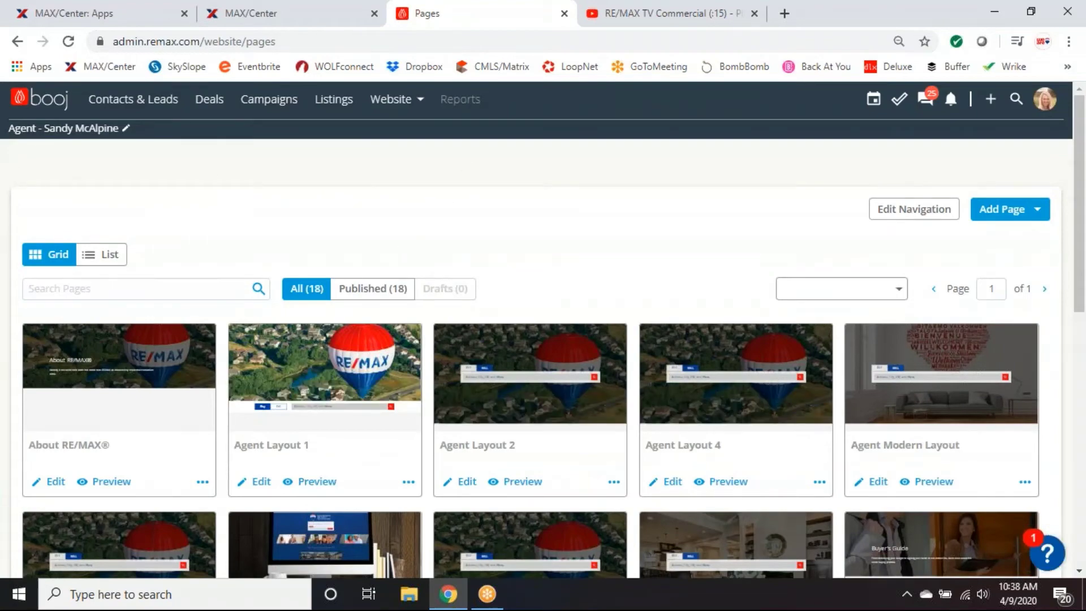
scroll(644, 271, down, 8)
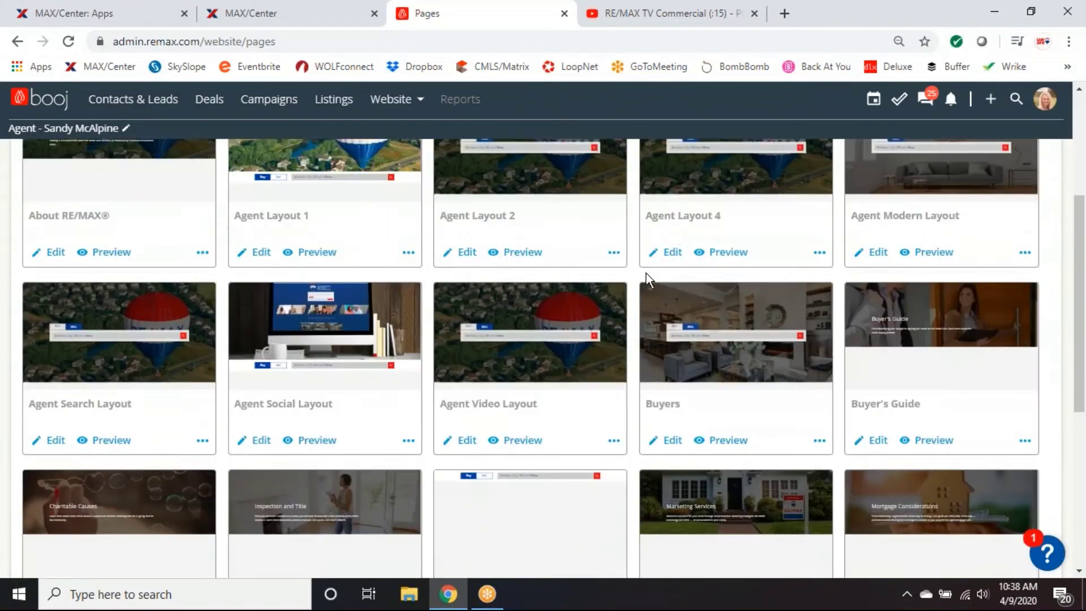
scroll(645, 273, up, 8)
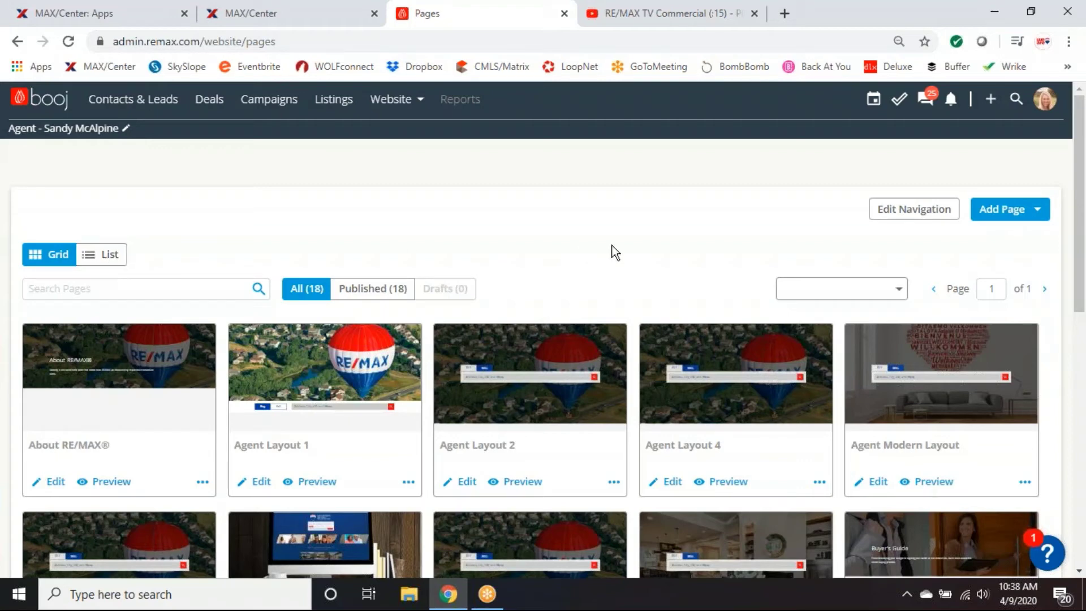
click(397, 102)
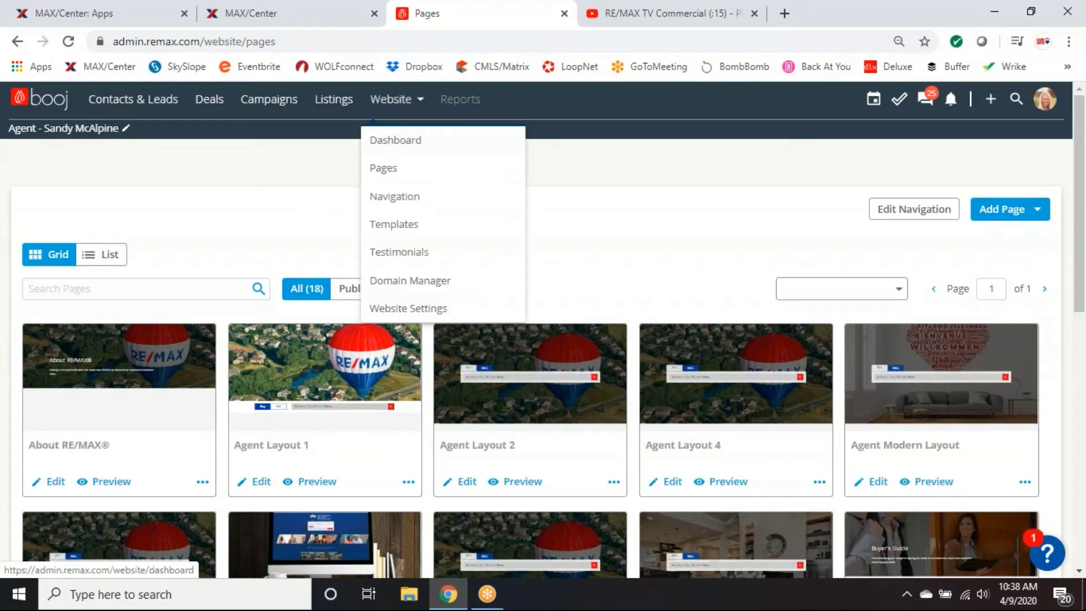
Go to Website > Dashboard and check the 18-page count and the Mobile App Branding card.
click(399, 146)
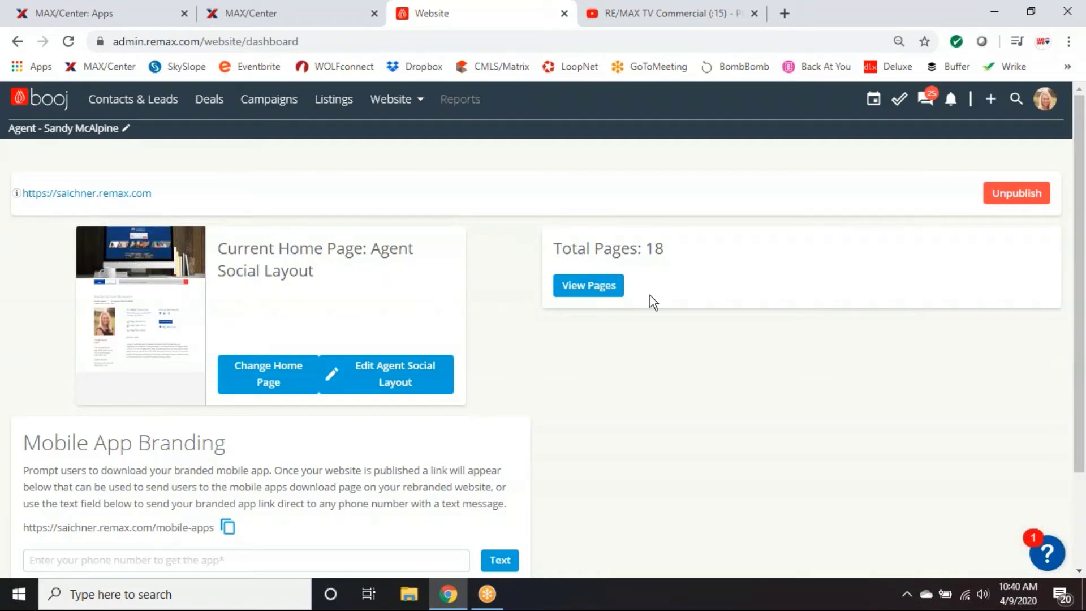
scroll(677, 314, down, 2)
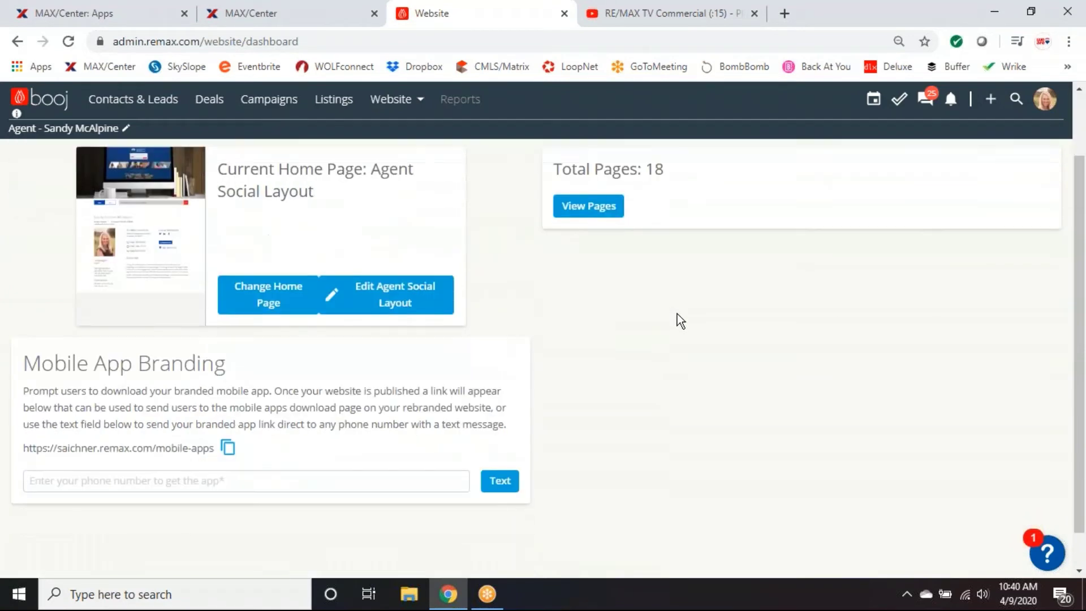
scroll(783, 351, up, 1)
scroll(782, 351, up, 1)
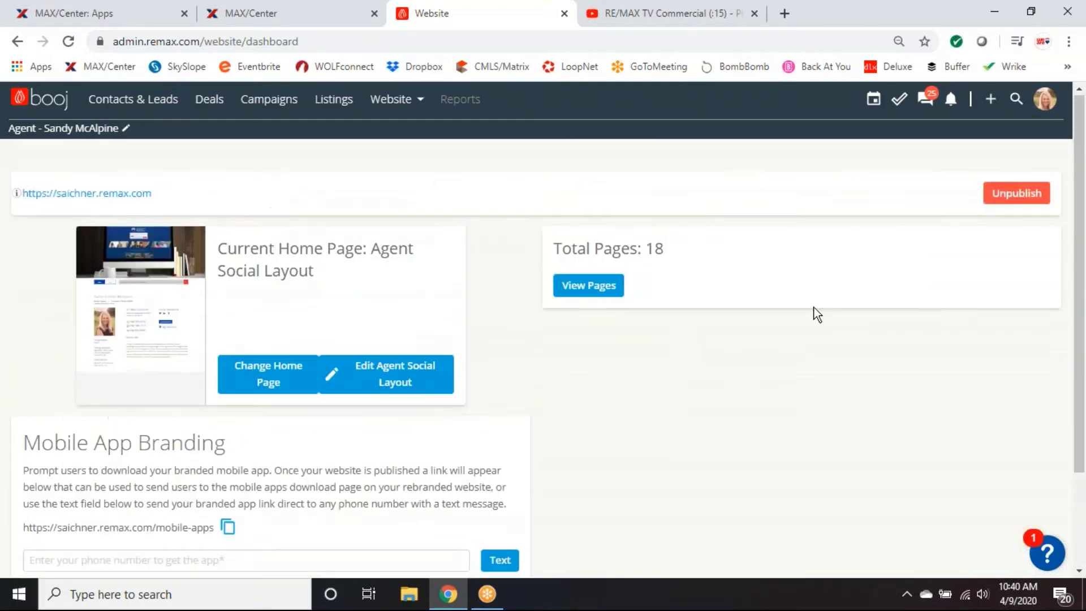
scroll(678, 376, down, 2)
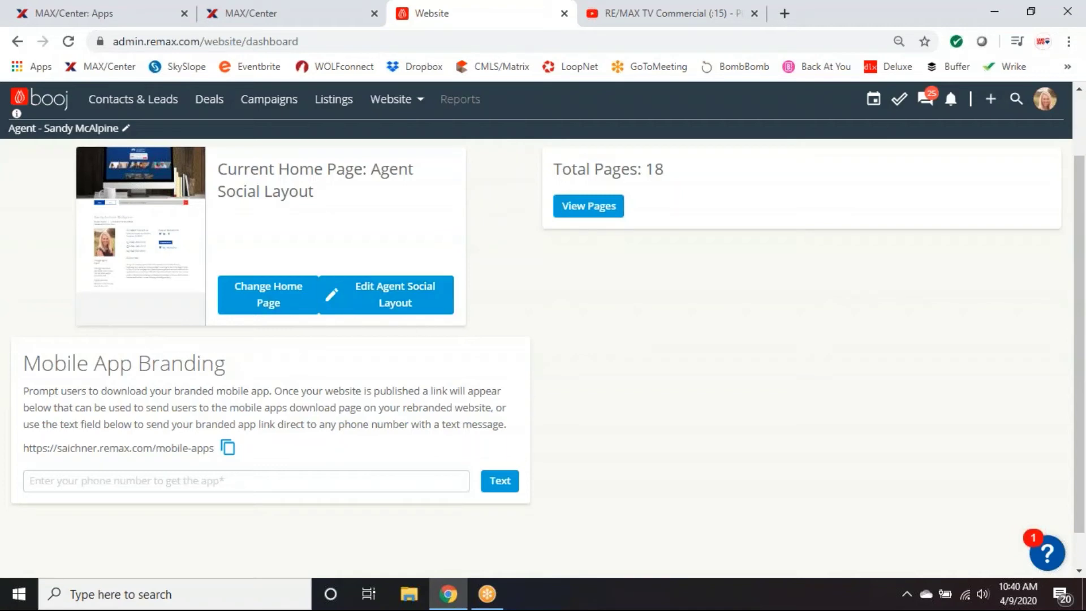
Highlight the Mobile App Branding heading and the mobile-apps download URL.
drag(24, 362, 232, 373)
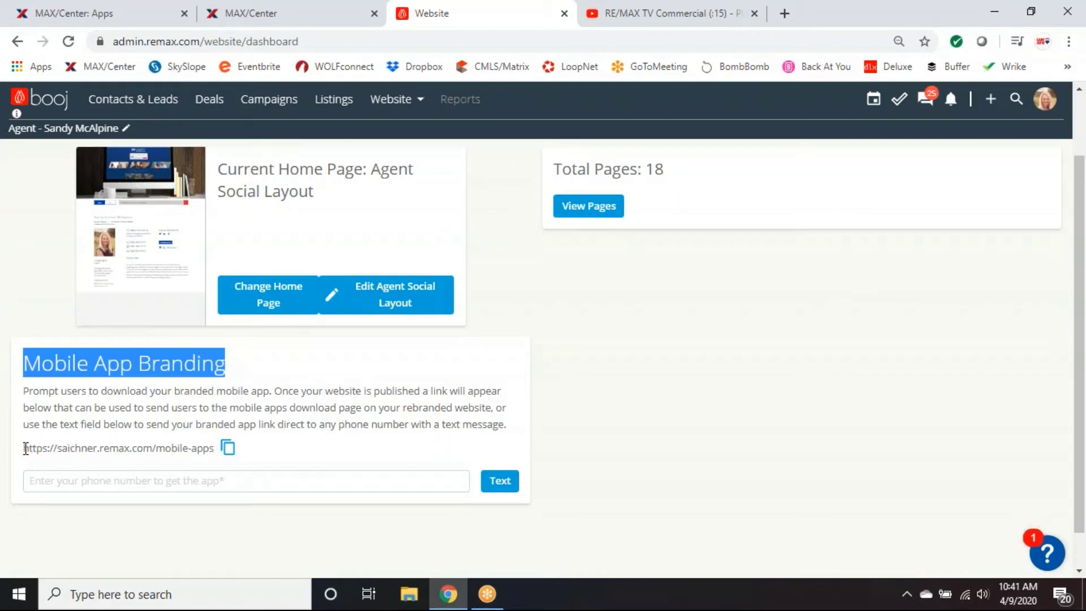
drag(23, 448, 214, 451)
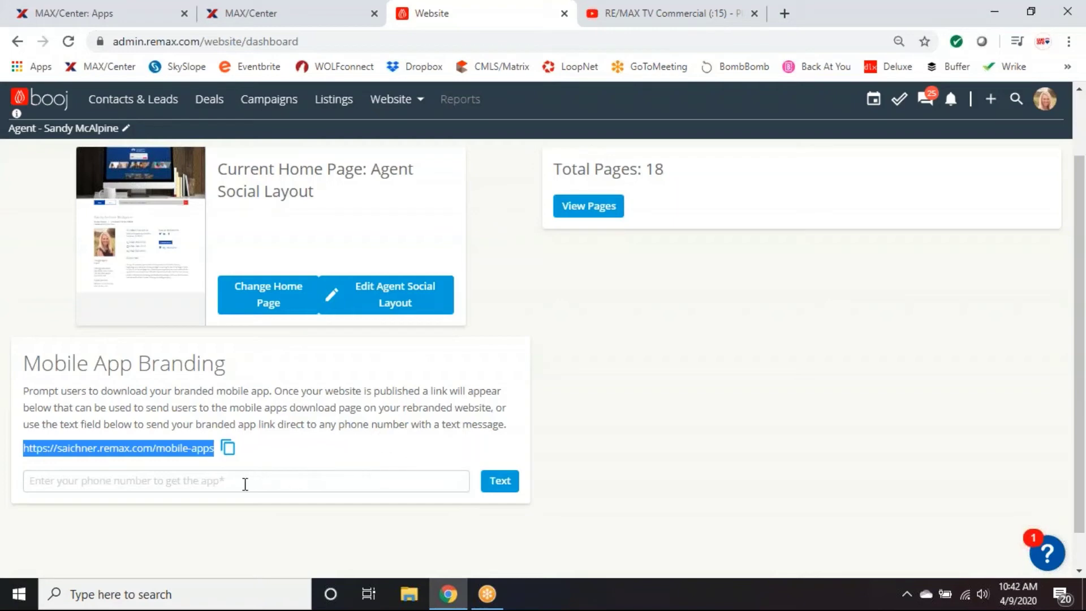
Try the phone-number field for texting the app link, dismissing the saved-number suggestions.
click(79, 484)
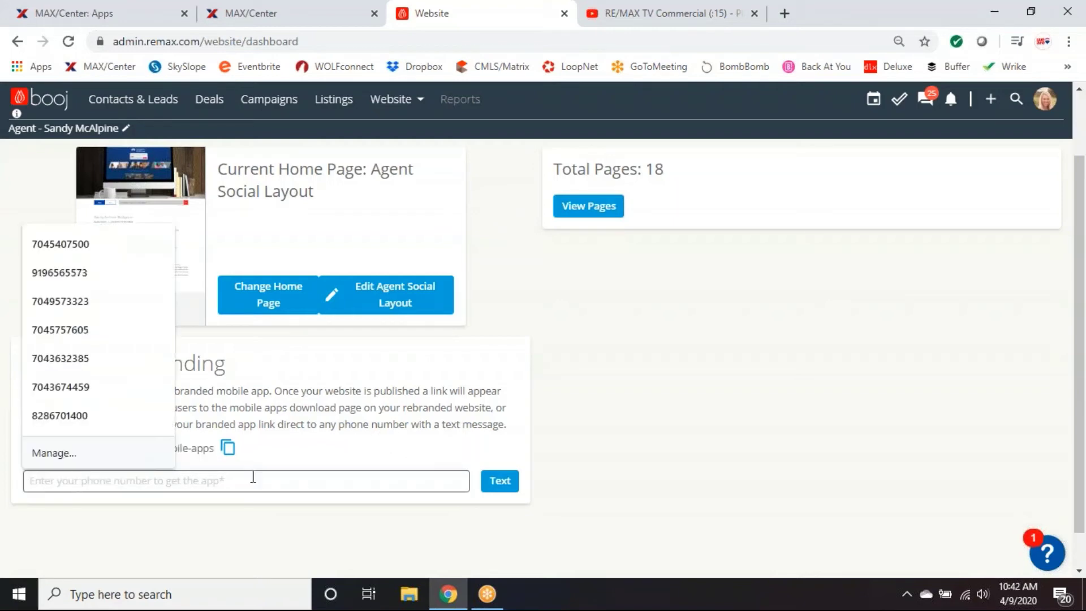
click(286, 446)
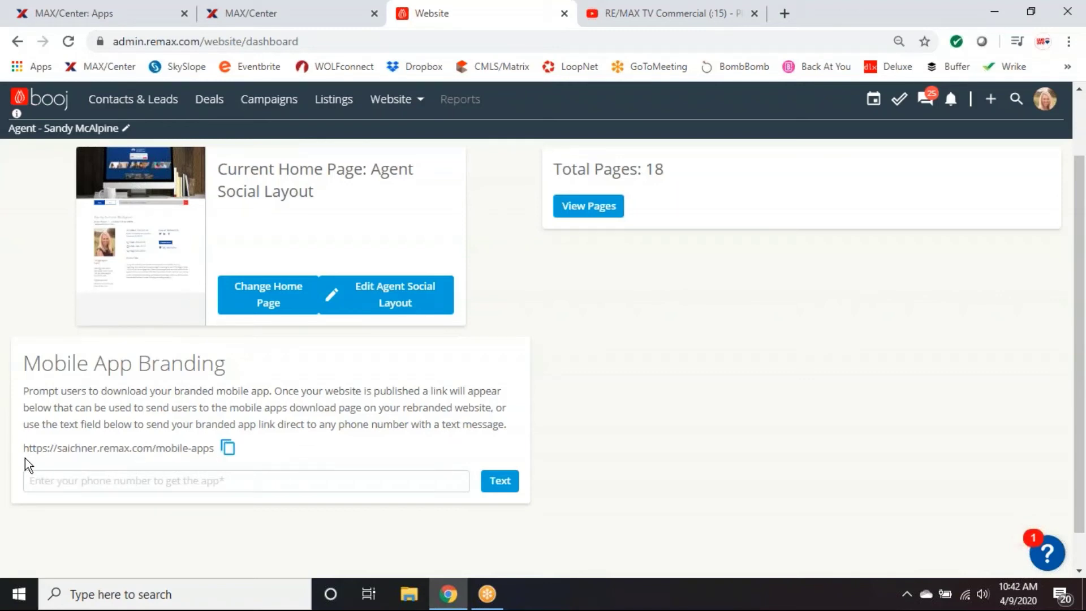
click(80, 482)
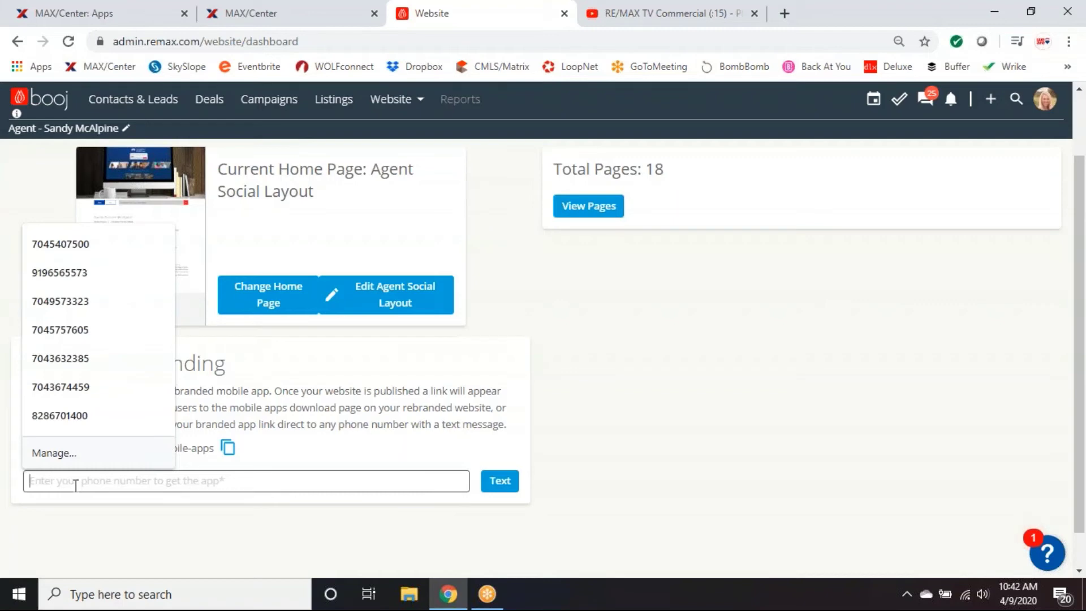
click(681, 447)
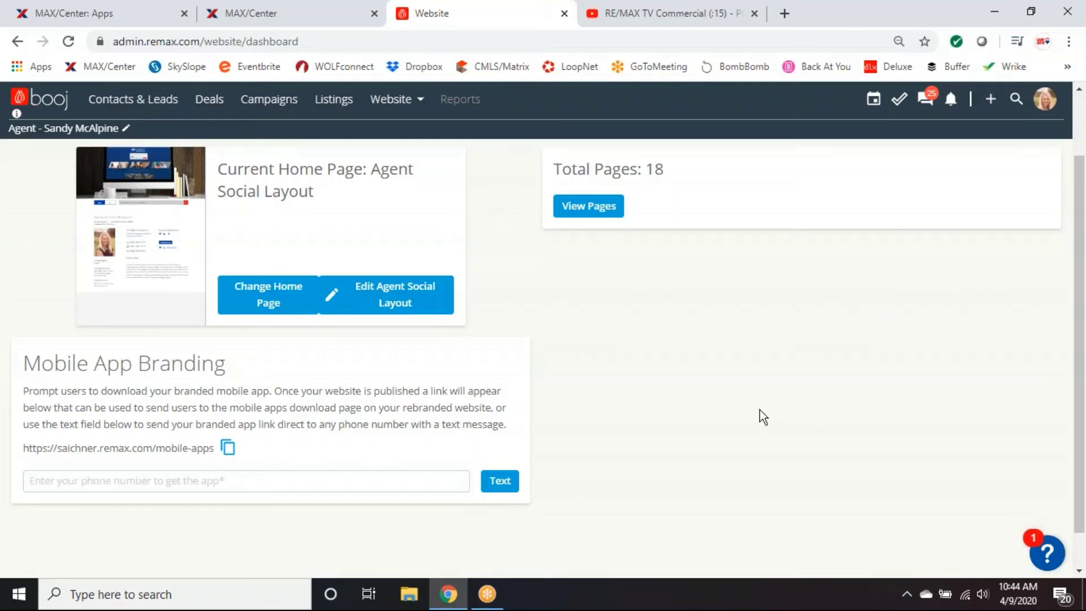
scroll(758, 409, up, 2)
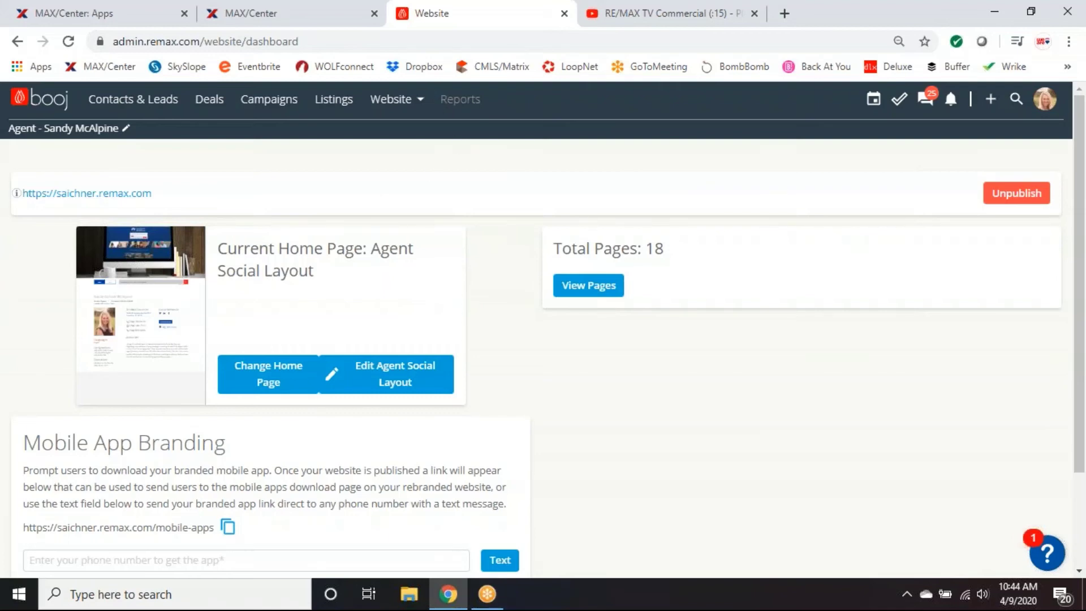
click(396, 100)
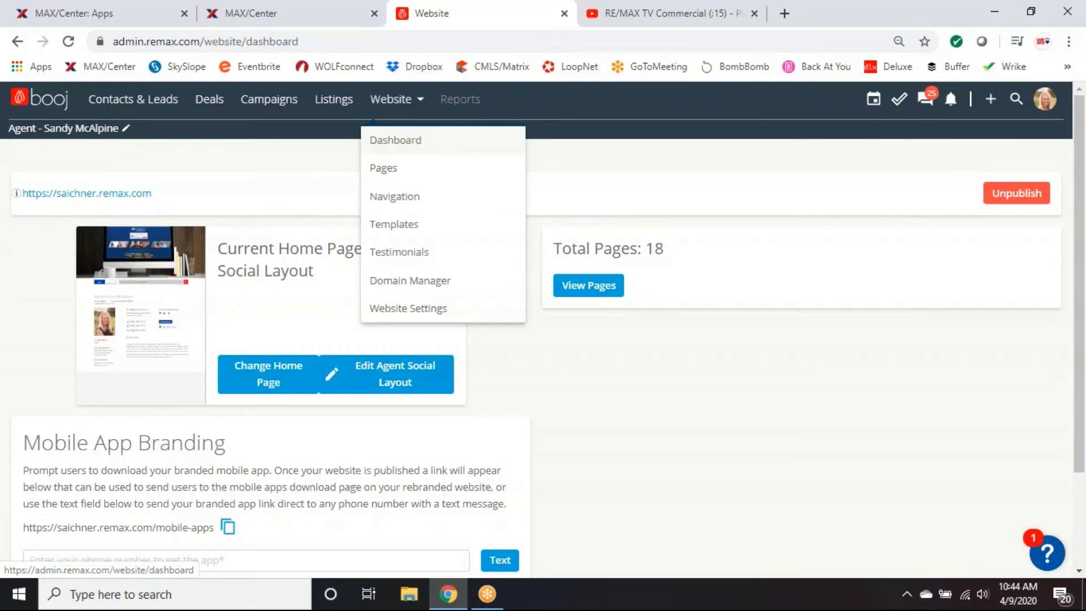
click(752, 384)
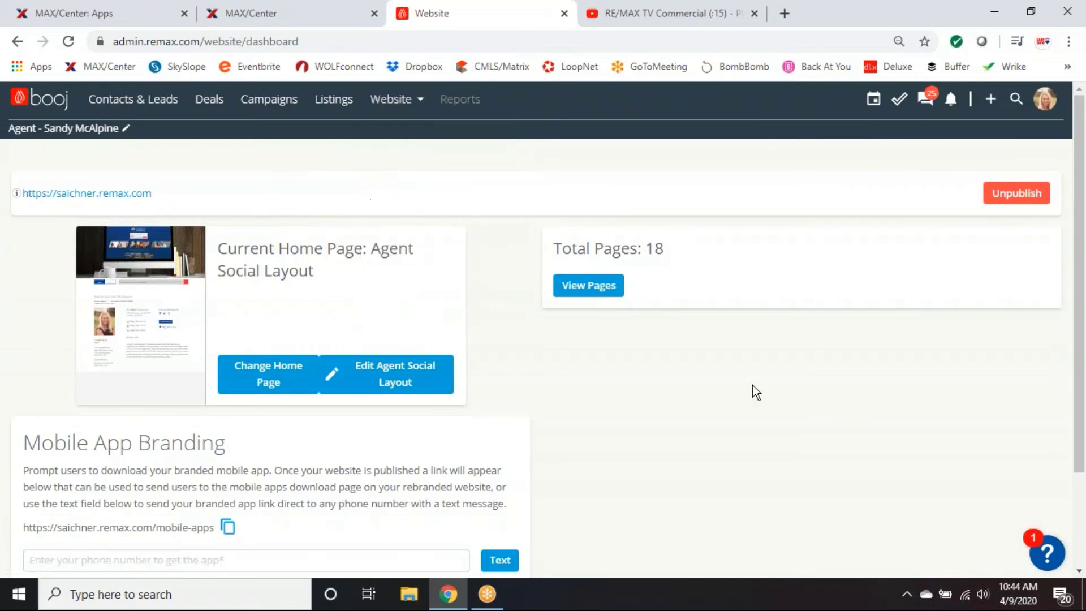
click(80, 195)
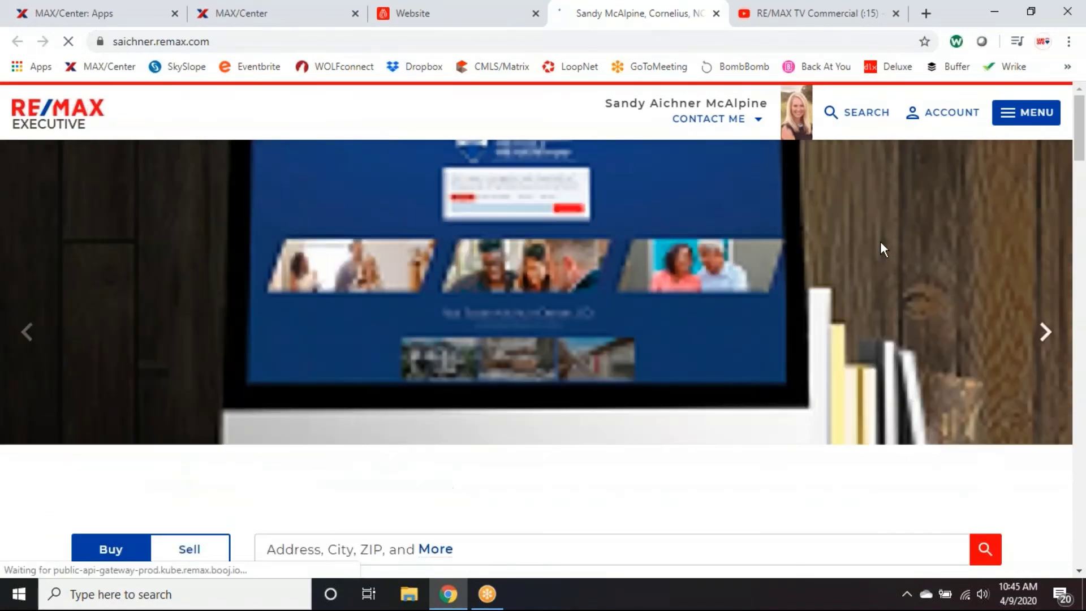
scroll(844, 229, down, 1)
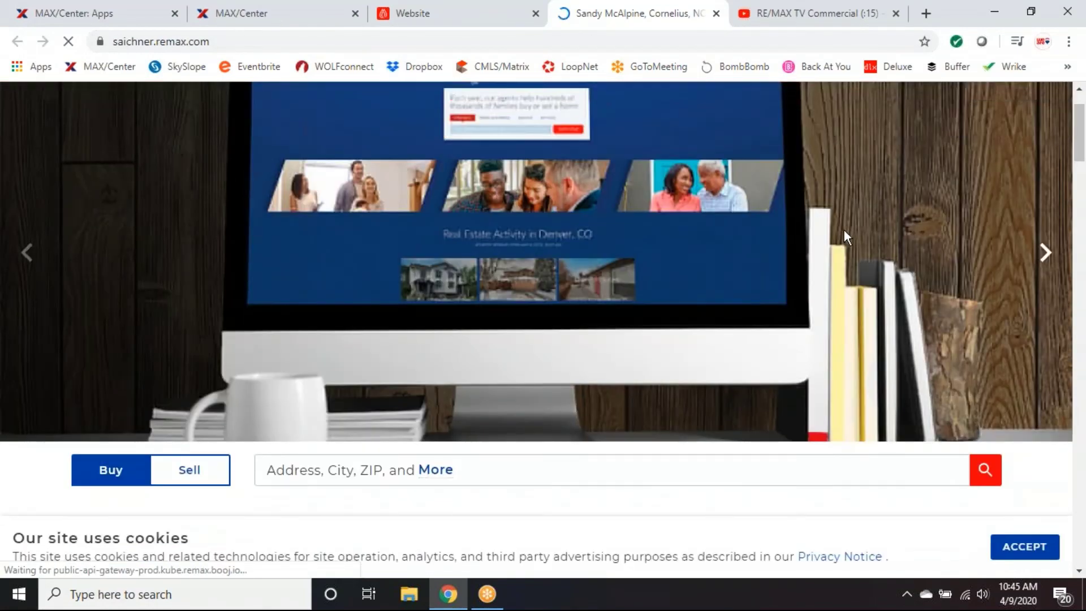
scroll(843, 229, down, 4)
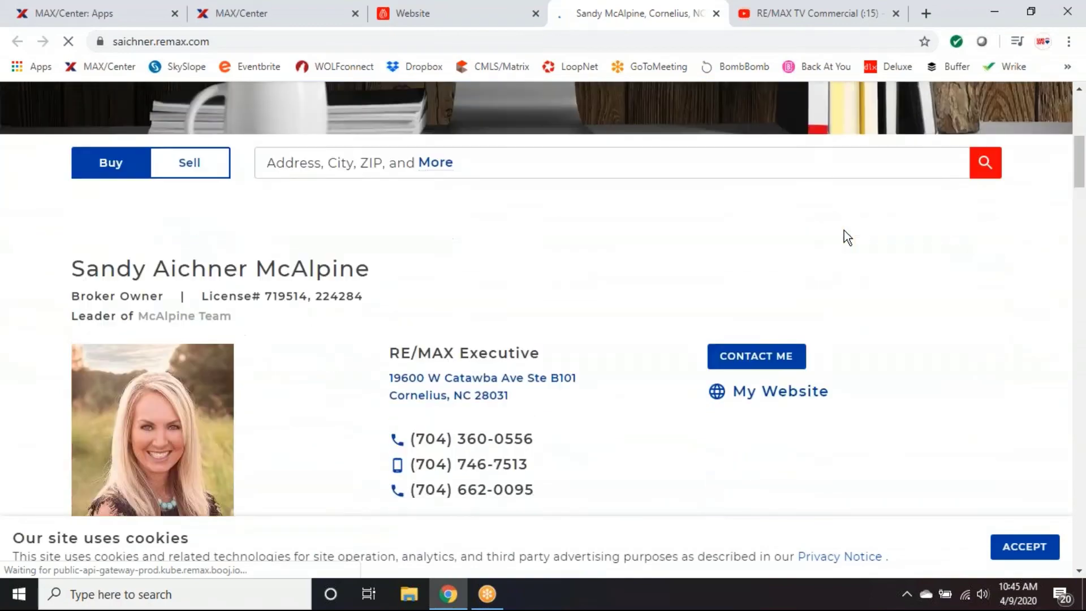
scroll(843, 229, down, 1)
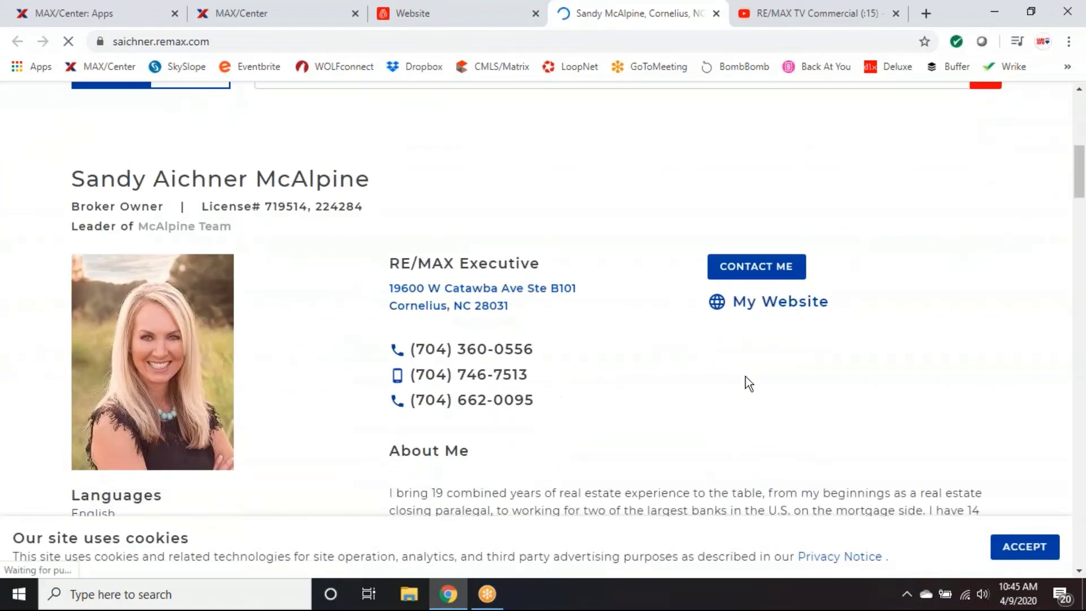
scroll(745, 377, down, 2)
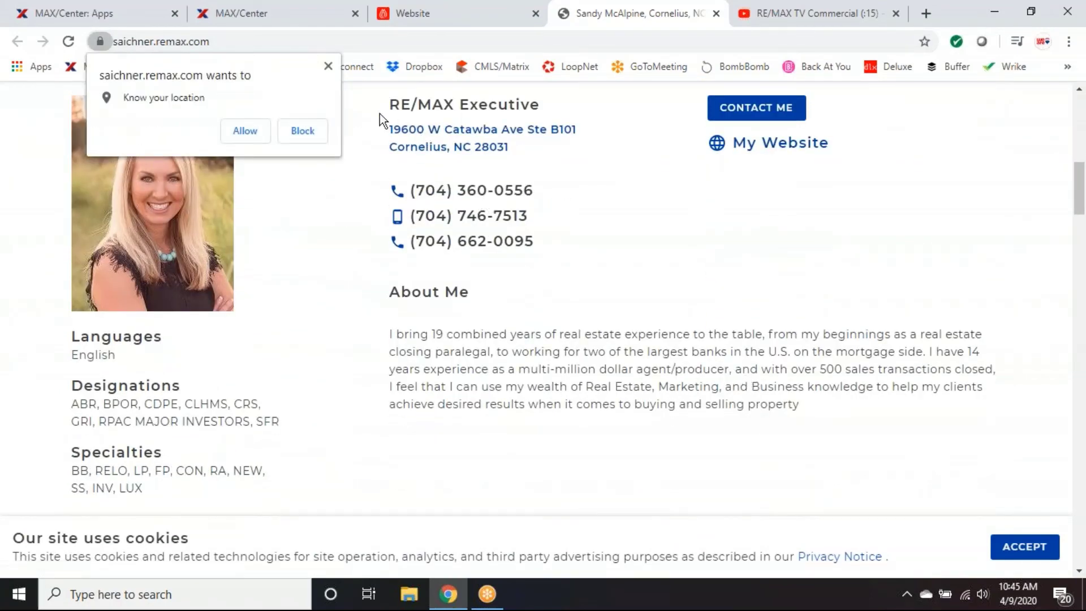
click(328, 66)
scroll(738, 336, down, 4)
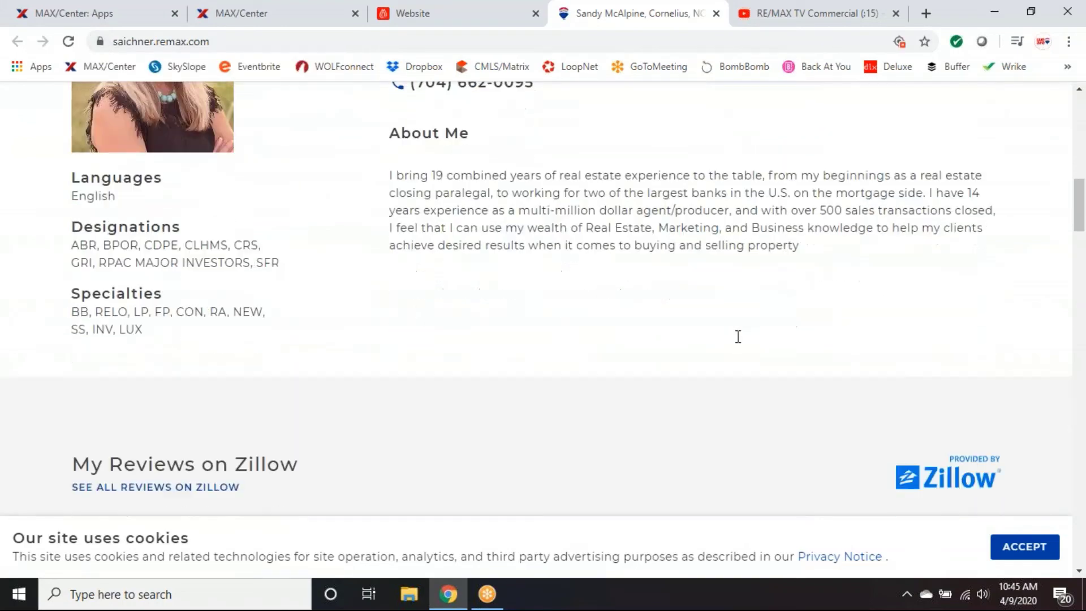
scroll(738, 336, down, 5)
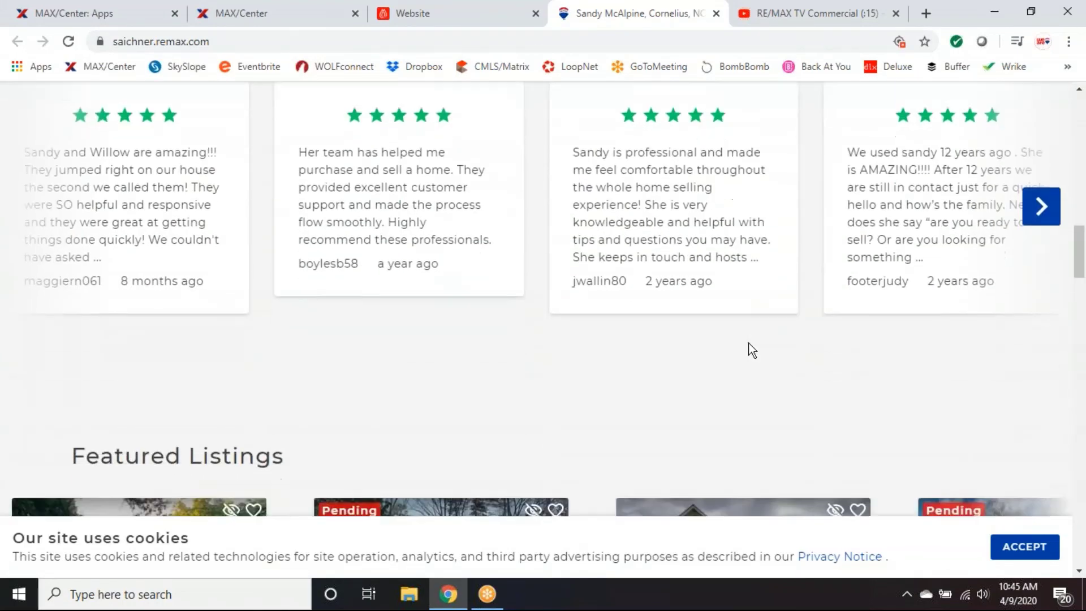
scroll(748, 342, down, 8)
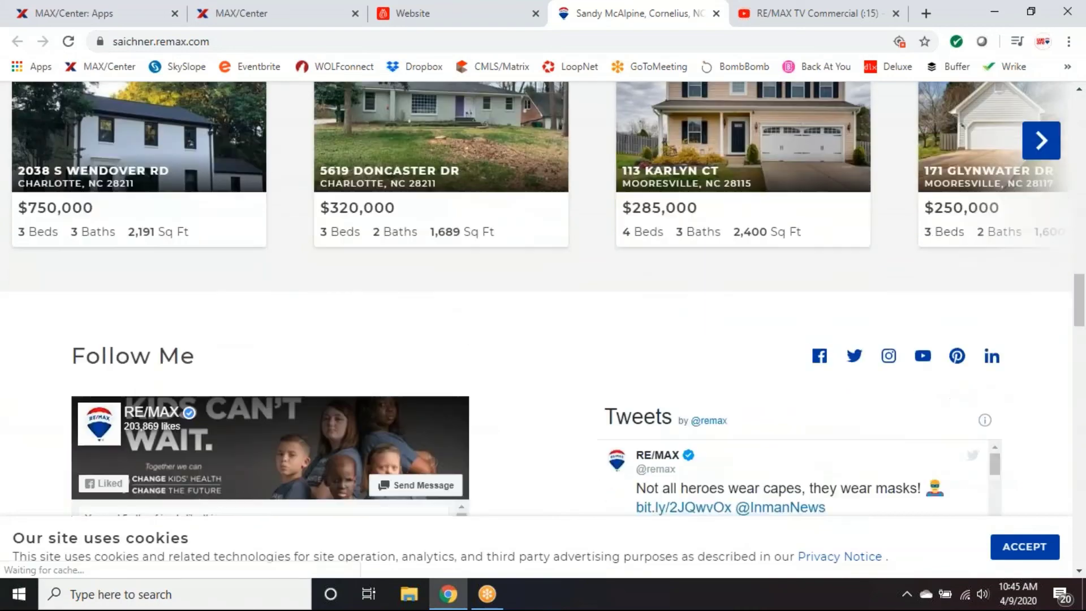
scroll(798, 407, down, 3)
scroll(521, 423, down, 4)
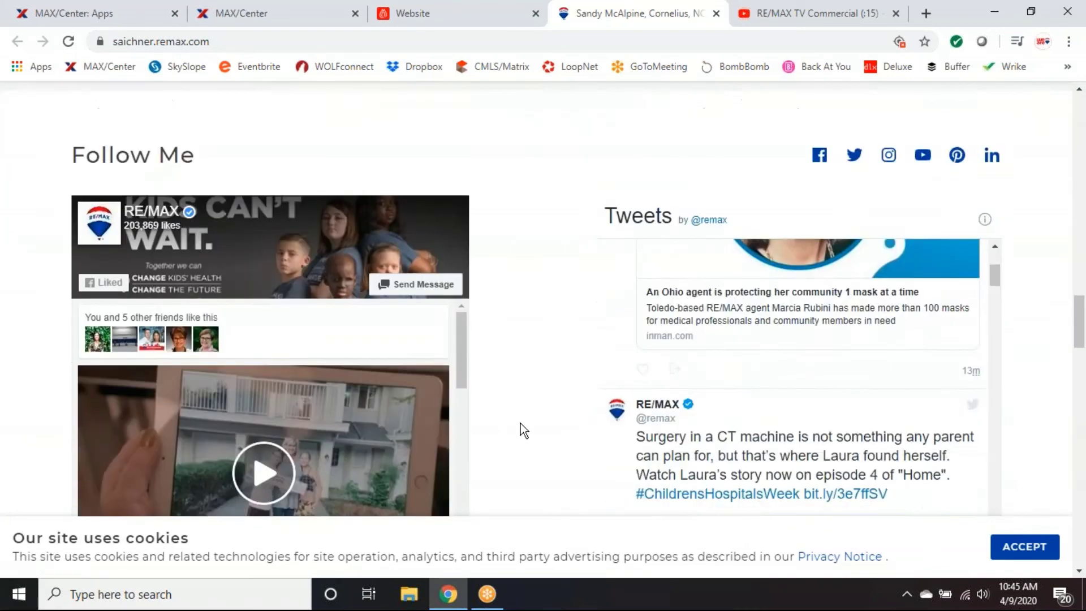
scroll(521, 423, down, 10)
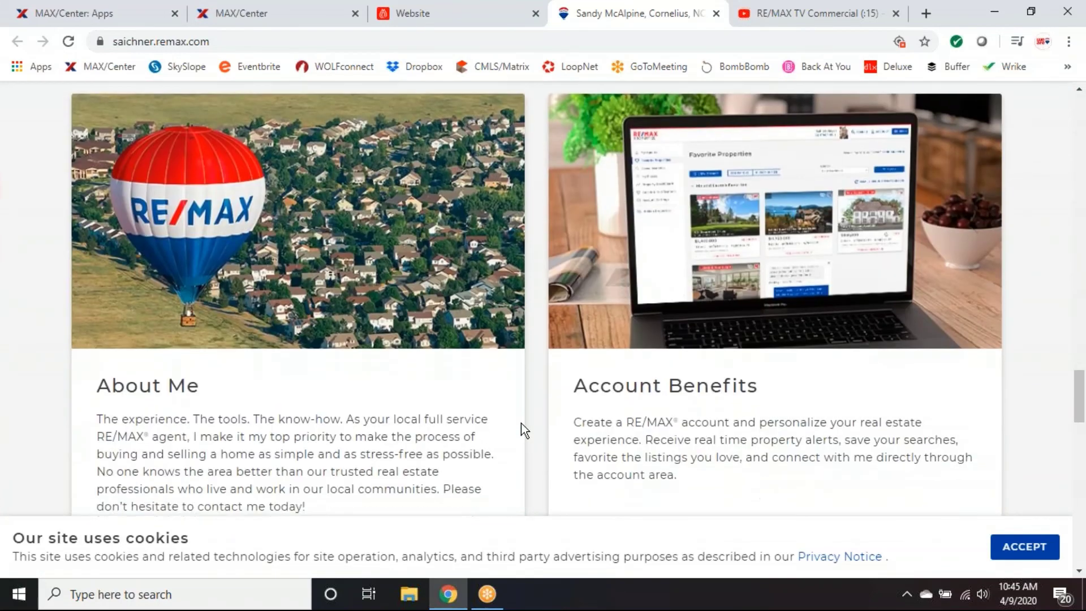
scroll(521, 423, down, 8)
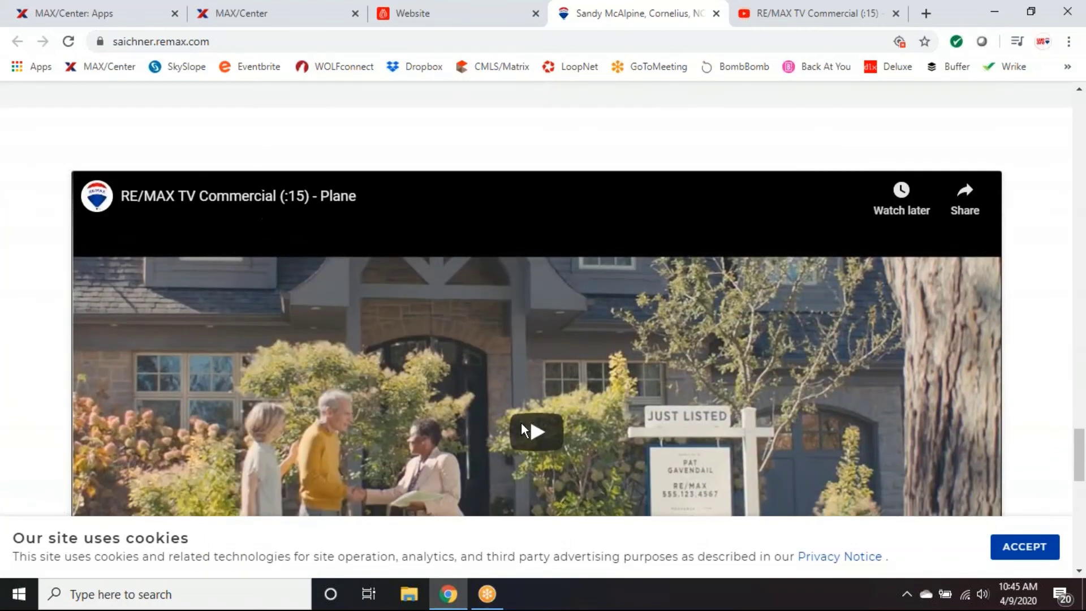
scroll(521, 423, down, 8)
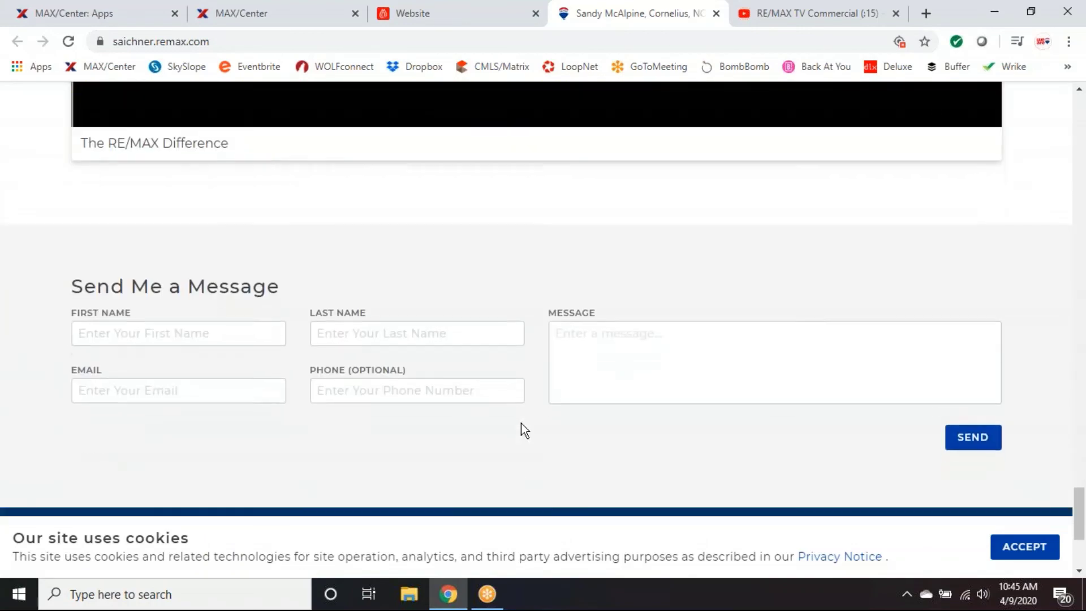
scroll(782, 432, up, 4)
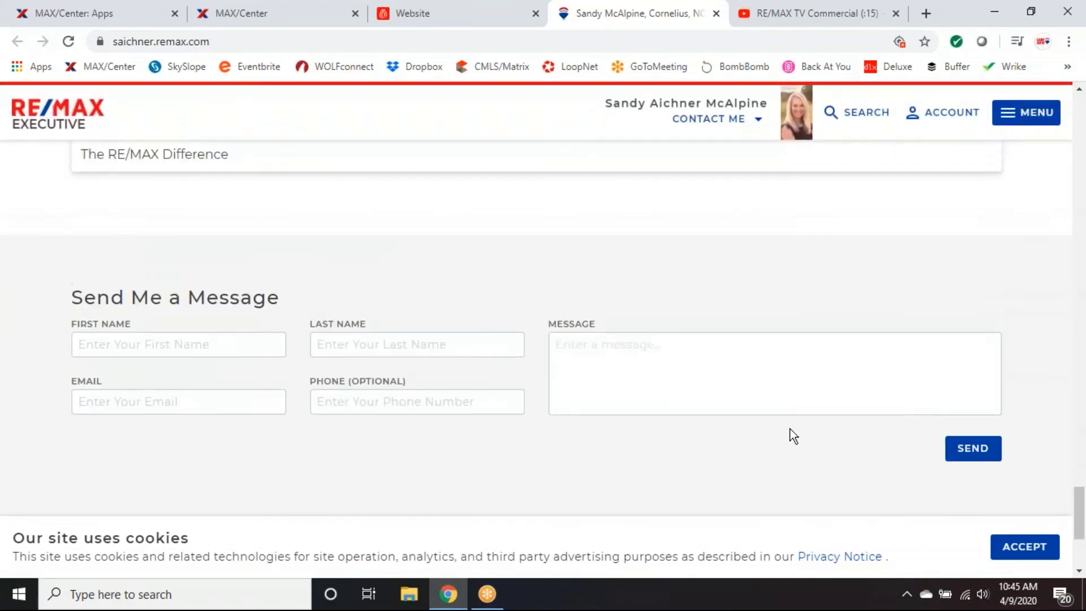
scroll(999, 421, up, 4)
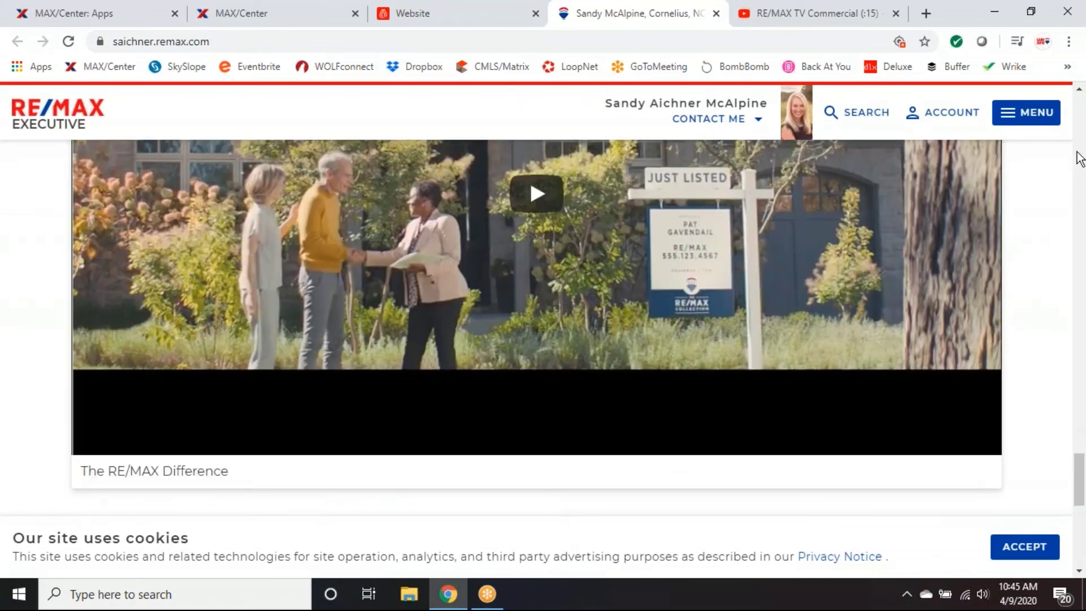
Open the live site's menu and go to Buyer's Guide under Buy.
click(1032, 119)
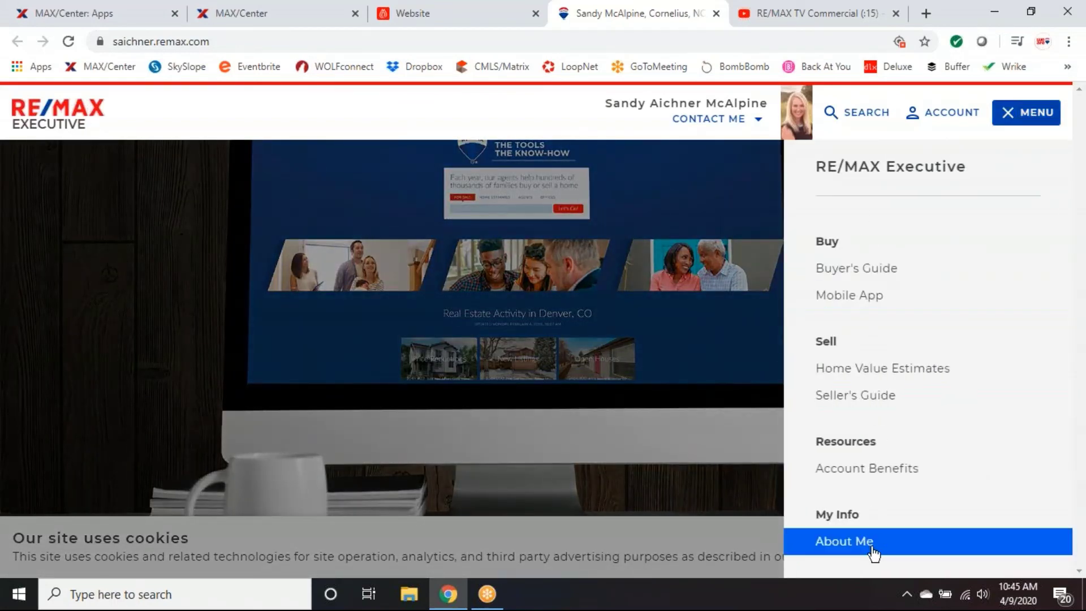
scroll(952, 334, down, 2)
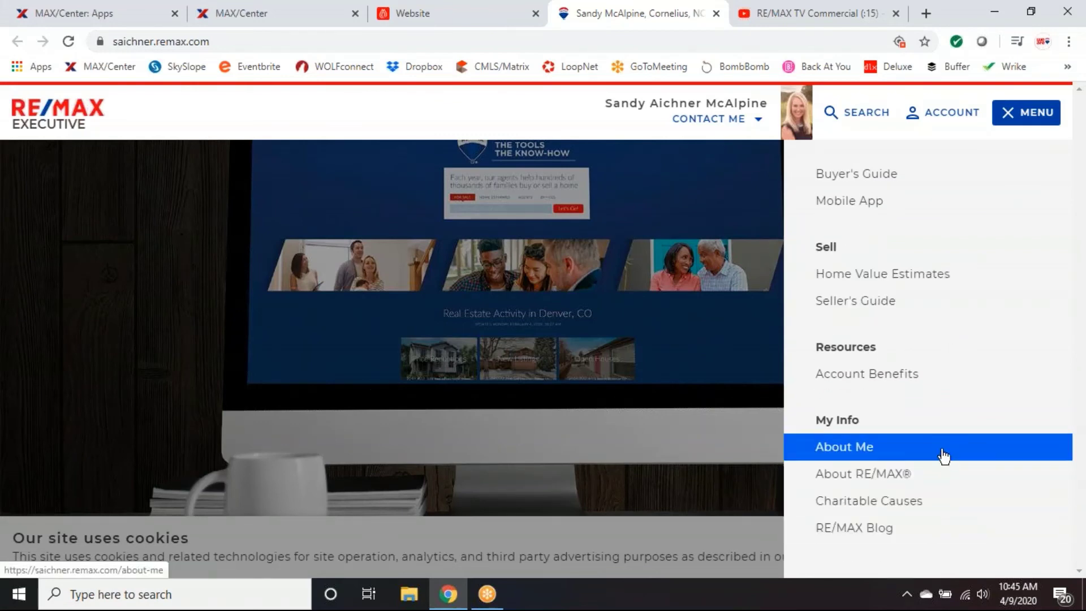
scroll(933, 383, up, 2)
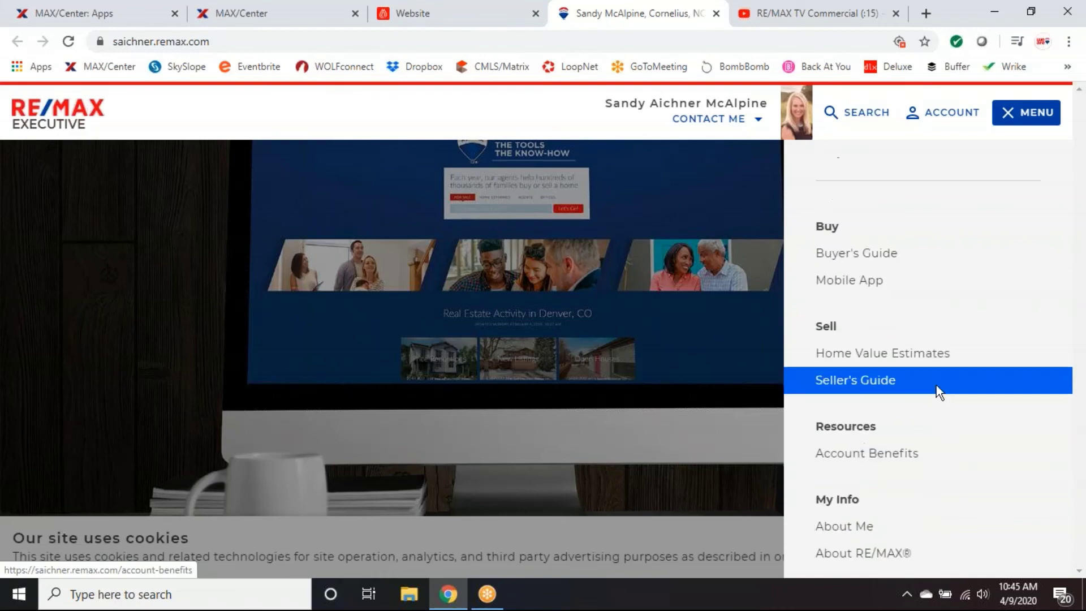
click(865, 273)
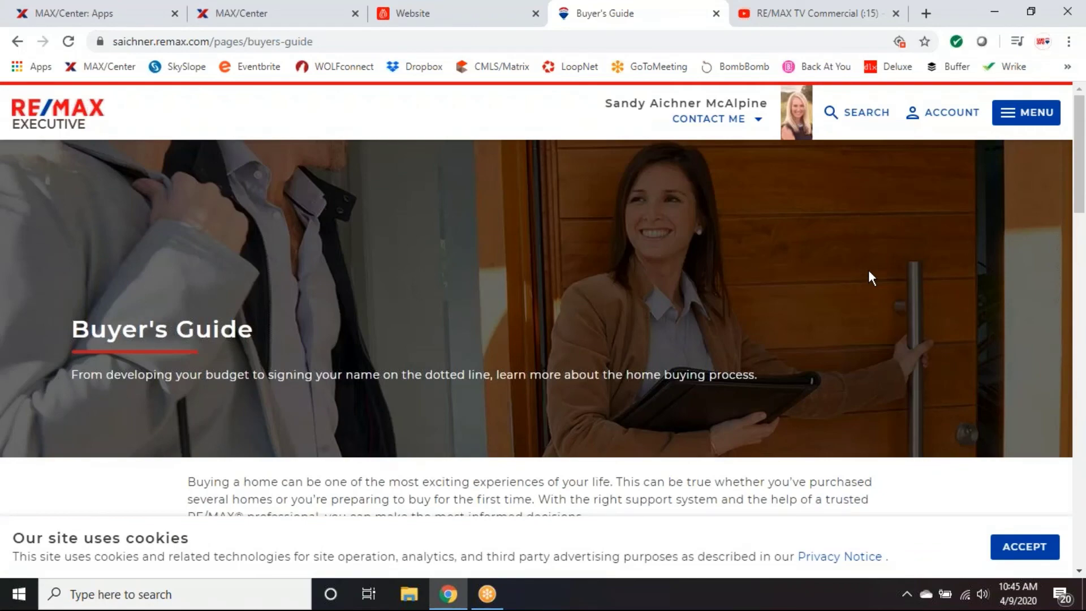
Scroll through the Buyer's Guide sections down to the contact form and back up.
scroll(814, 302, down, 3)
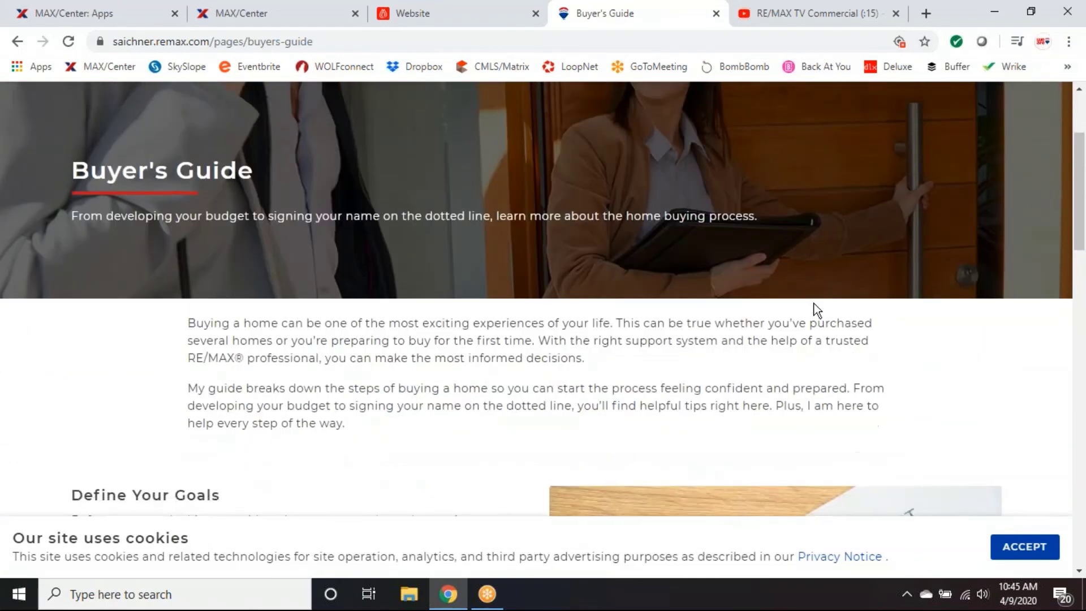
scroll(817, 308, down, 5)
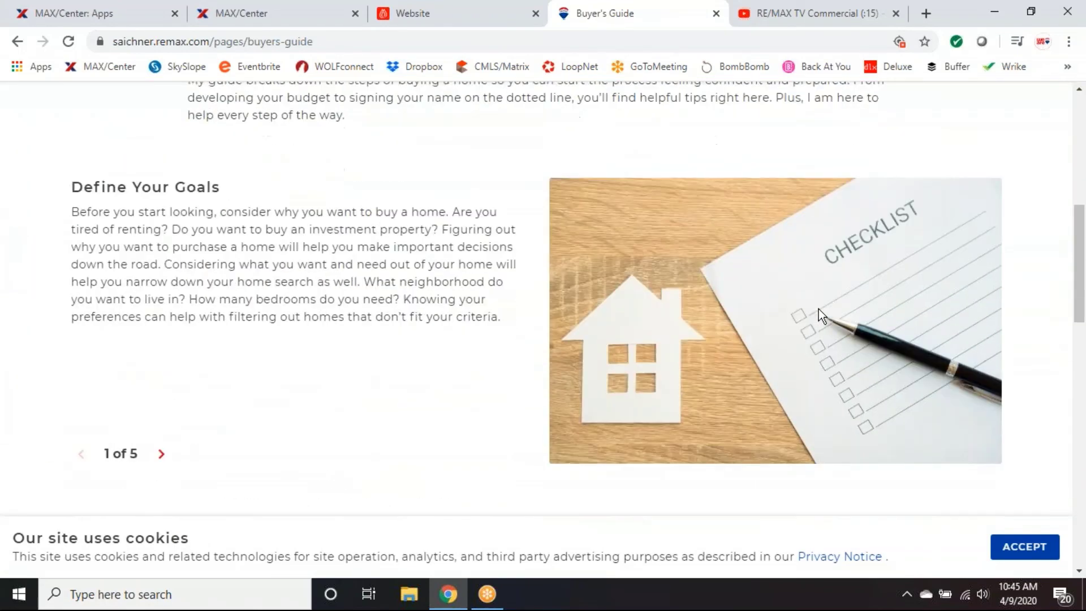
scroll(819, 310, down, 5)
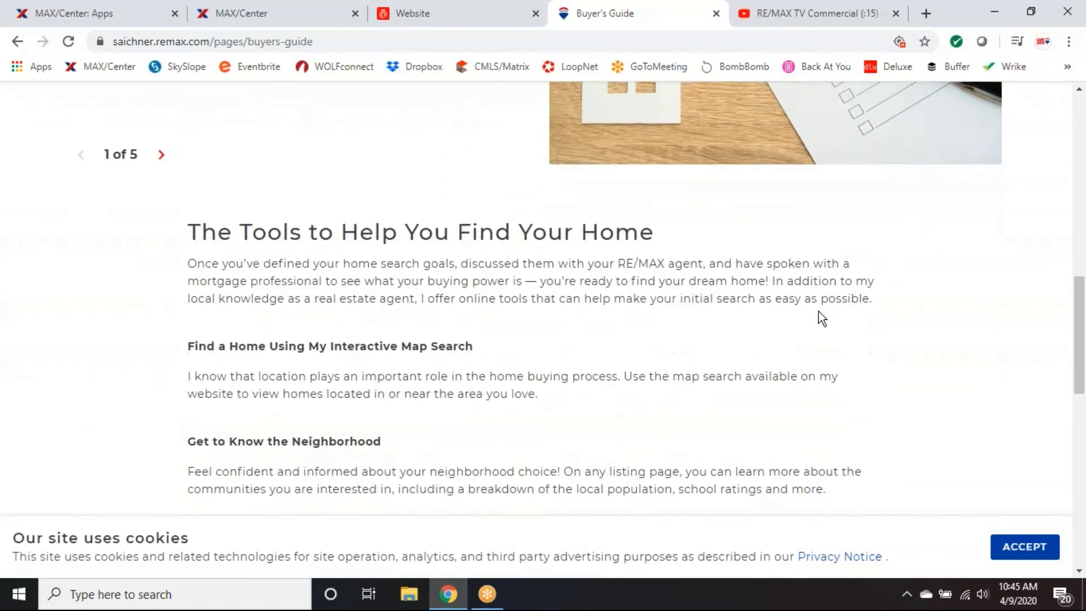
scroll(753, 327, down, 5)
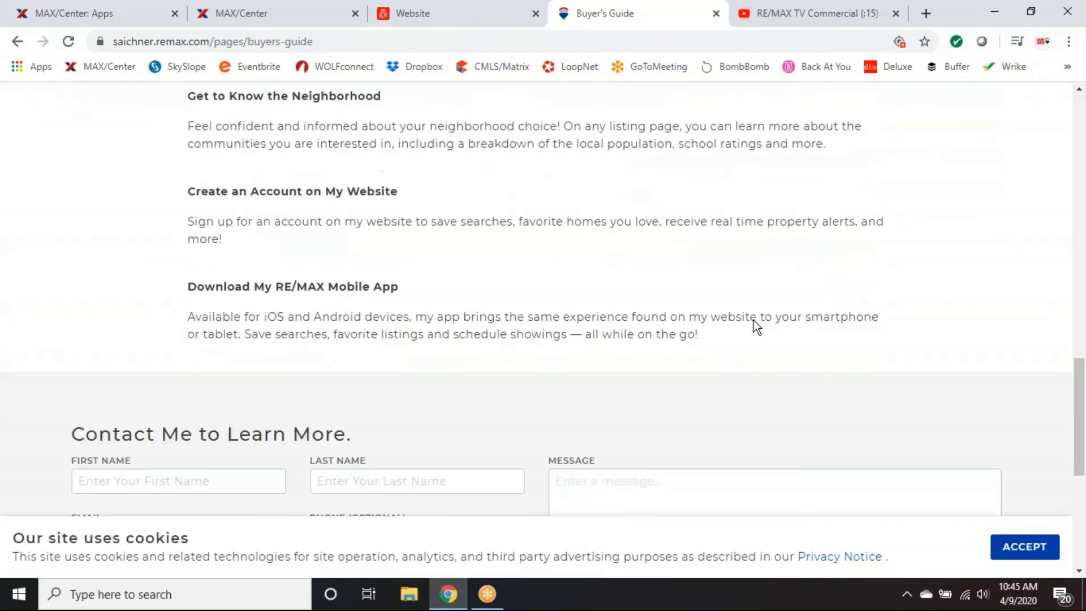
scroll(754, 320, down, 3)
scroll(753, 320, up, 3)
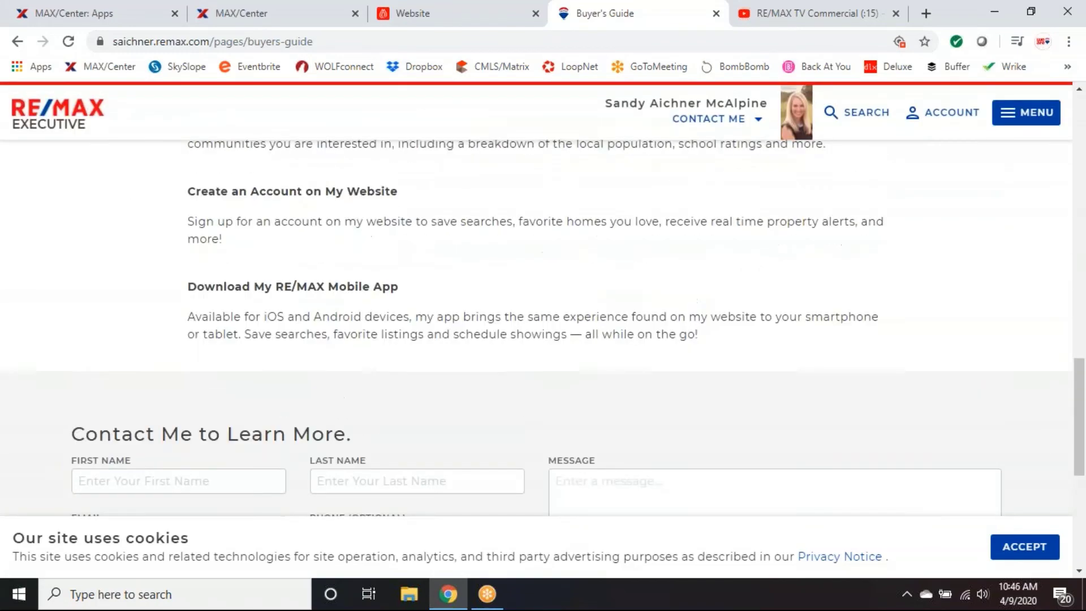
scroll(825, 328, up, 14)
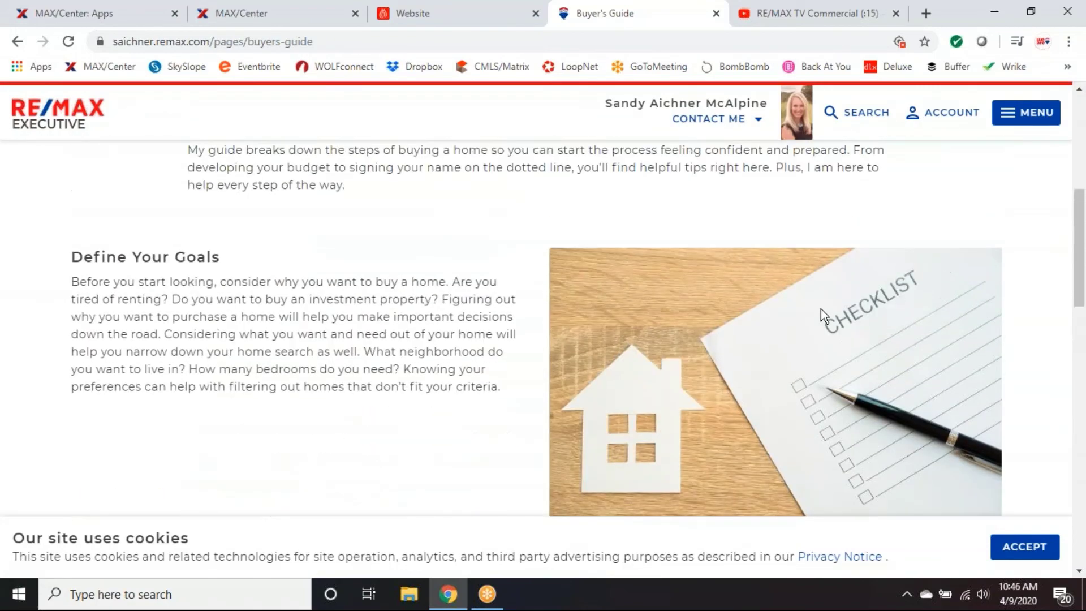
scroll(820, 308, up, 4)
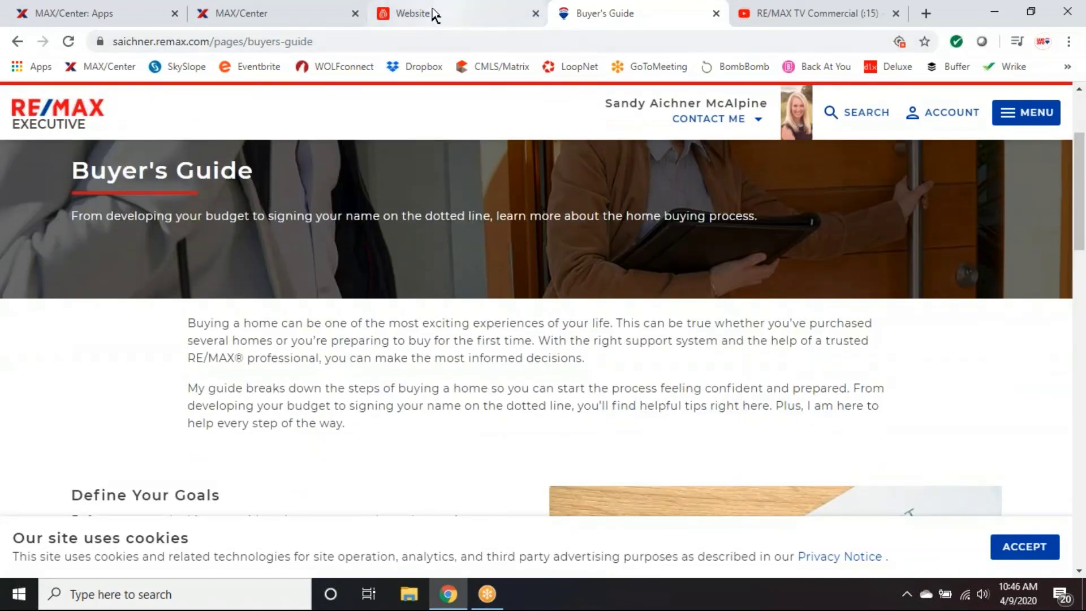
Switch back to booj and open Website > Navigation.
click(424, 15)
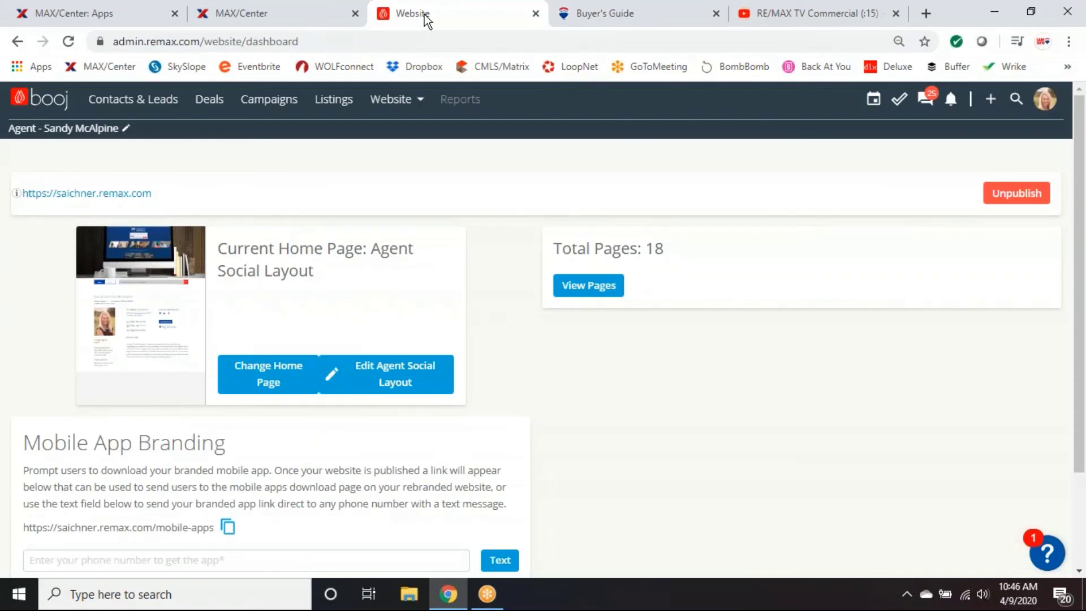
click(390, 103)
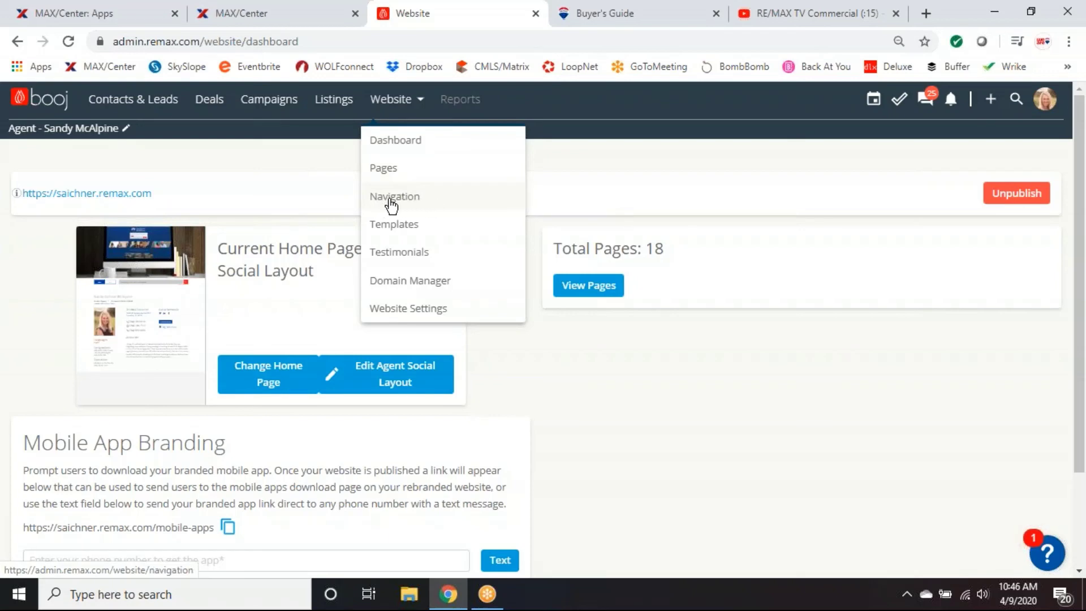
click(421, 202)
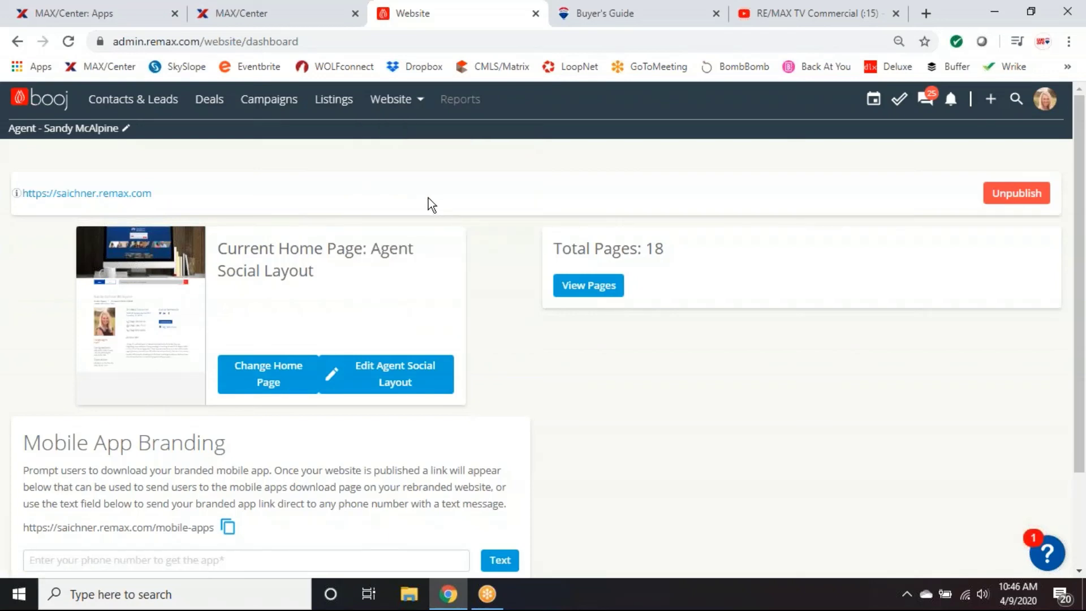
click(418, 106)
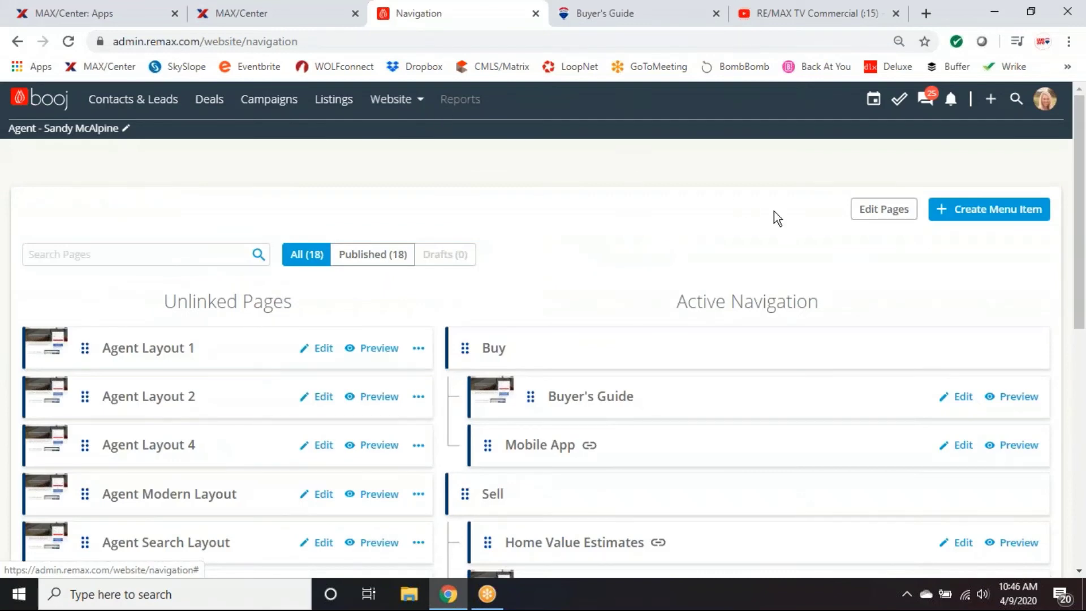
Review Active Navigation, finding Buyer's Guide under Buy and Seller's Guide under Sell.
scroll(939, 280, down, 2)
scroll(932, 276, up, 2)
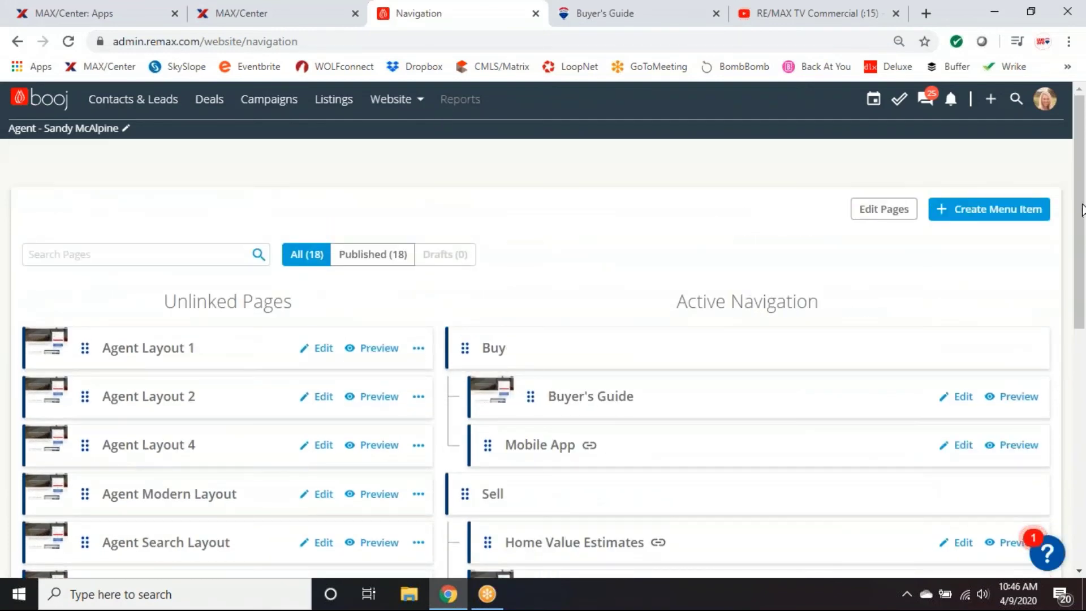
drag(1080, 208, 1060, 259)
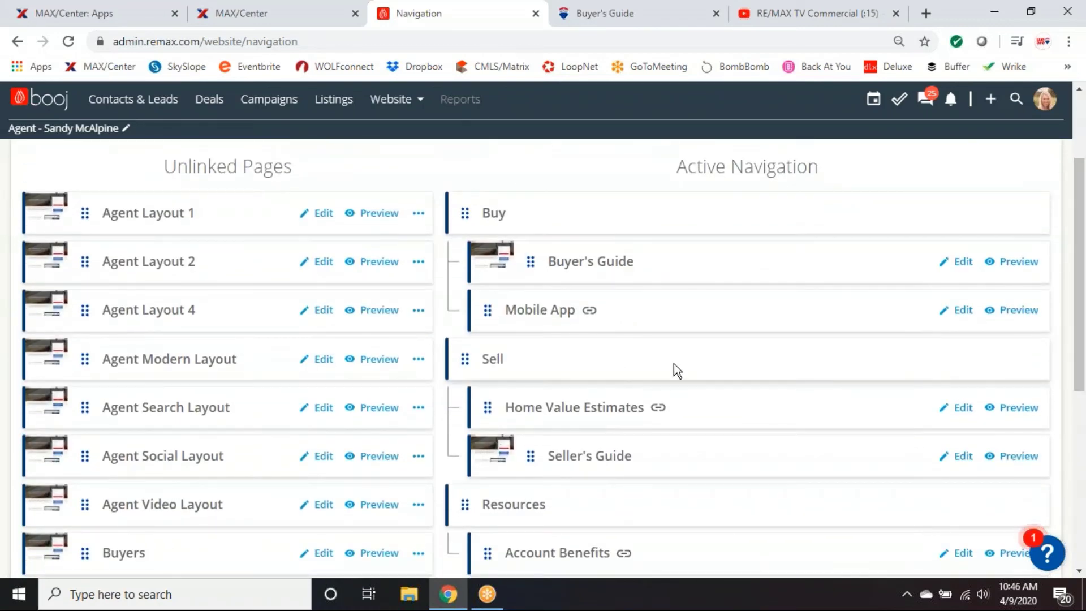
scroll(673, 364, down, 2)
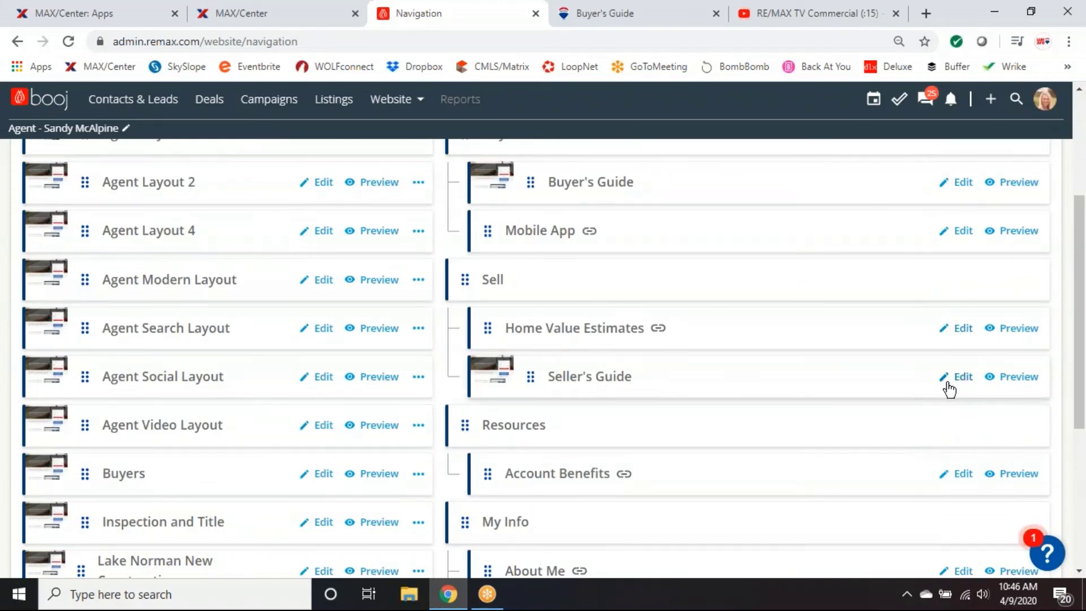
scroll(918, 385, down, 2)
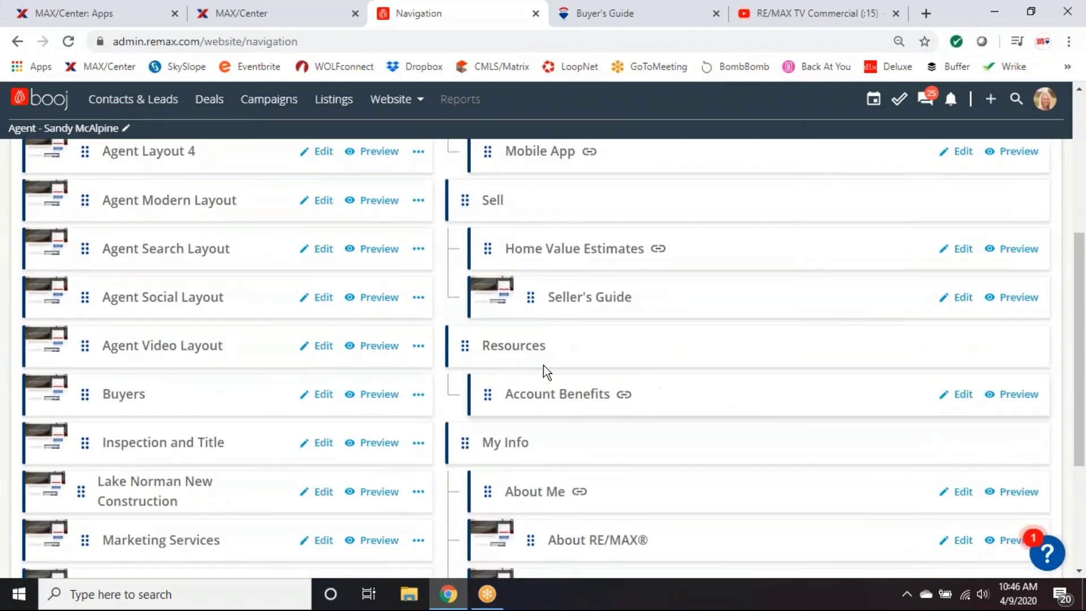
scroll(968, 405, down, 2)
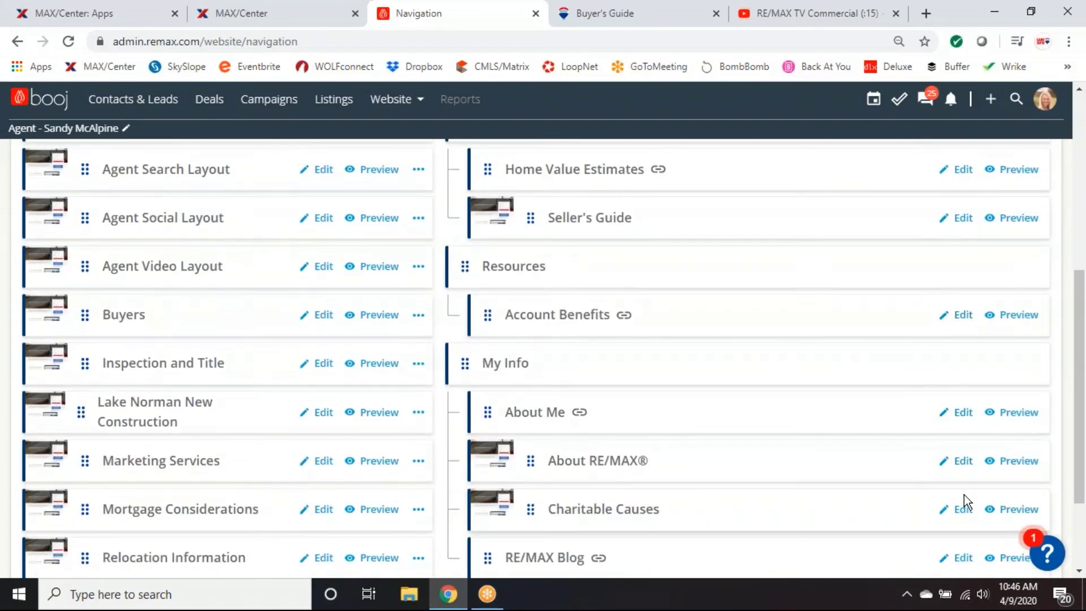
scroll(964, 494, down, 3)
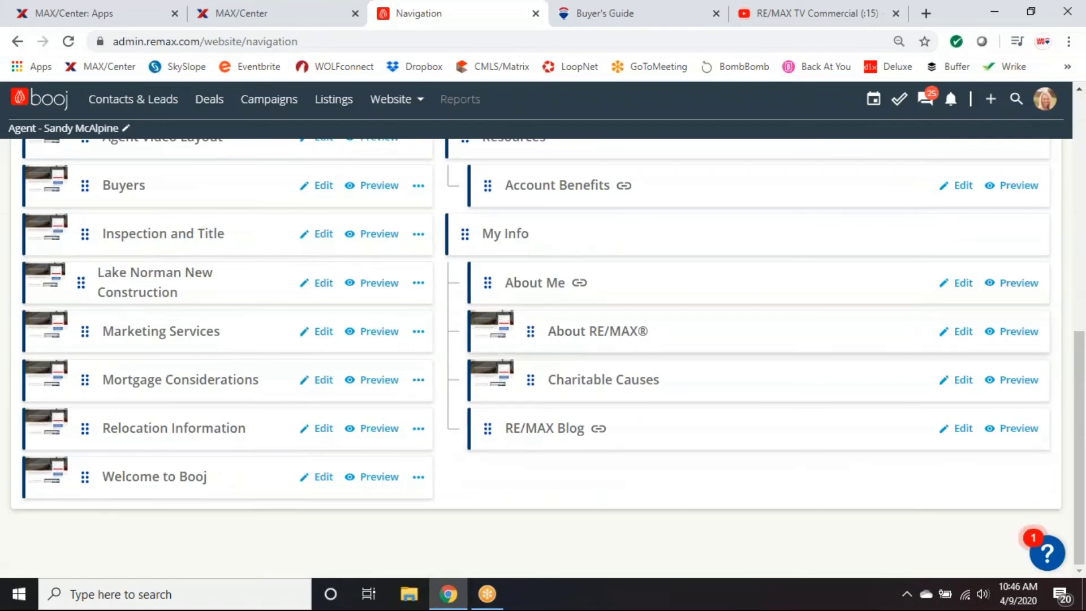
scroll(569, 516, up, 2)
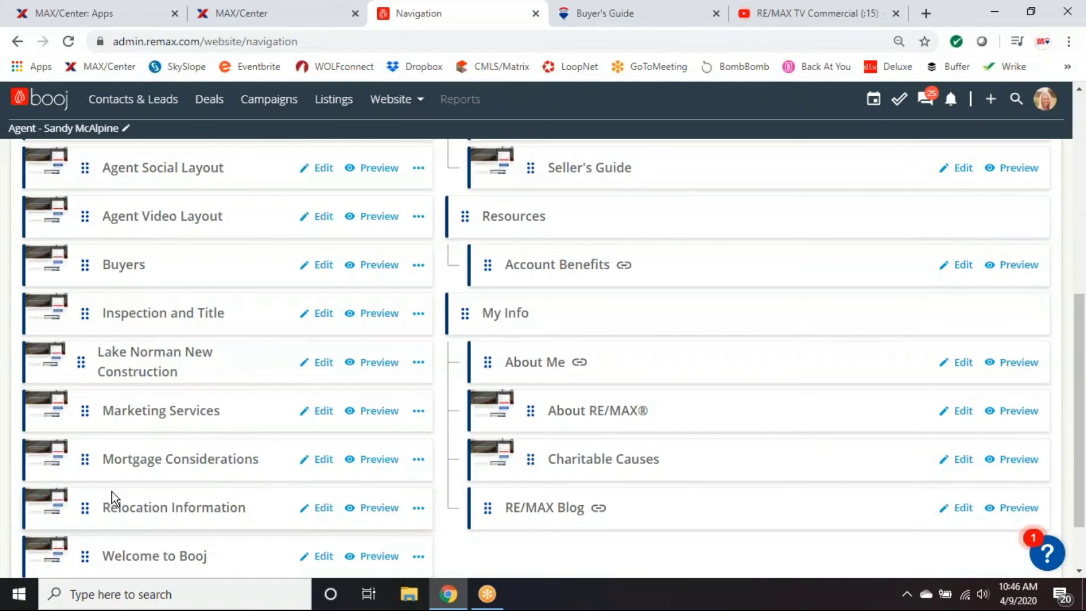
scroll(180, 496, up, 2)
scroll(189, 294, up, 6)
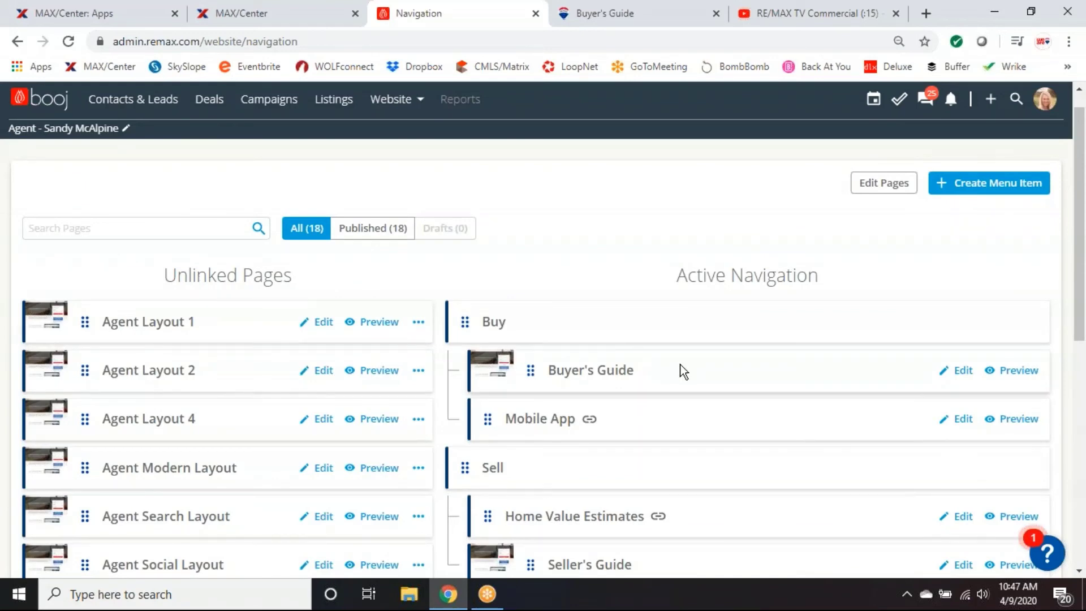
scroll(683, 371, down, 1)
scroll(683, 372, up, 1)
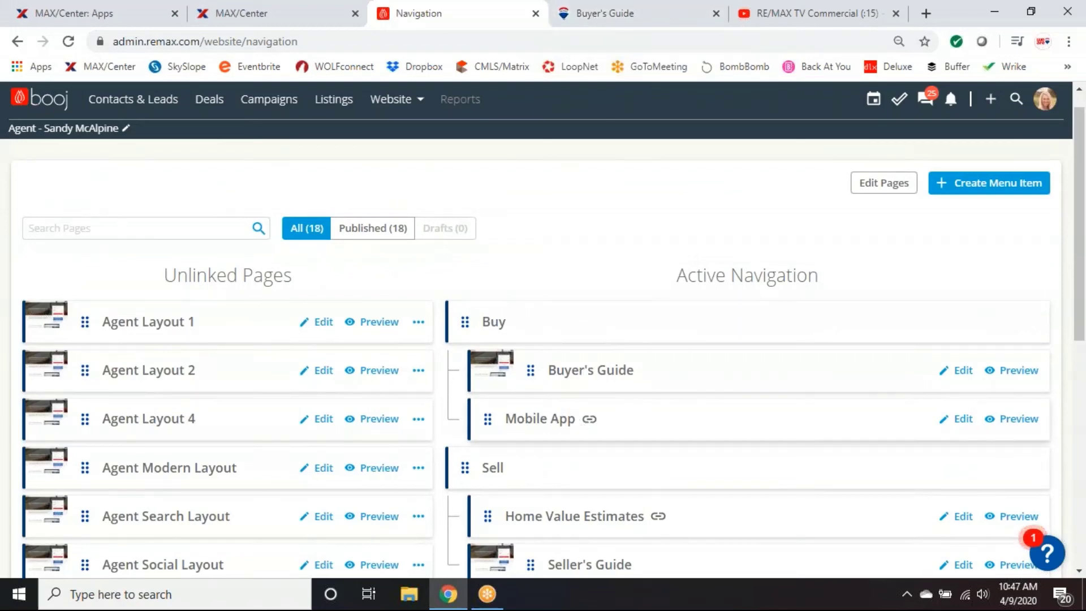
click(602, 15)
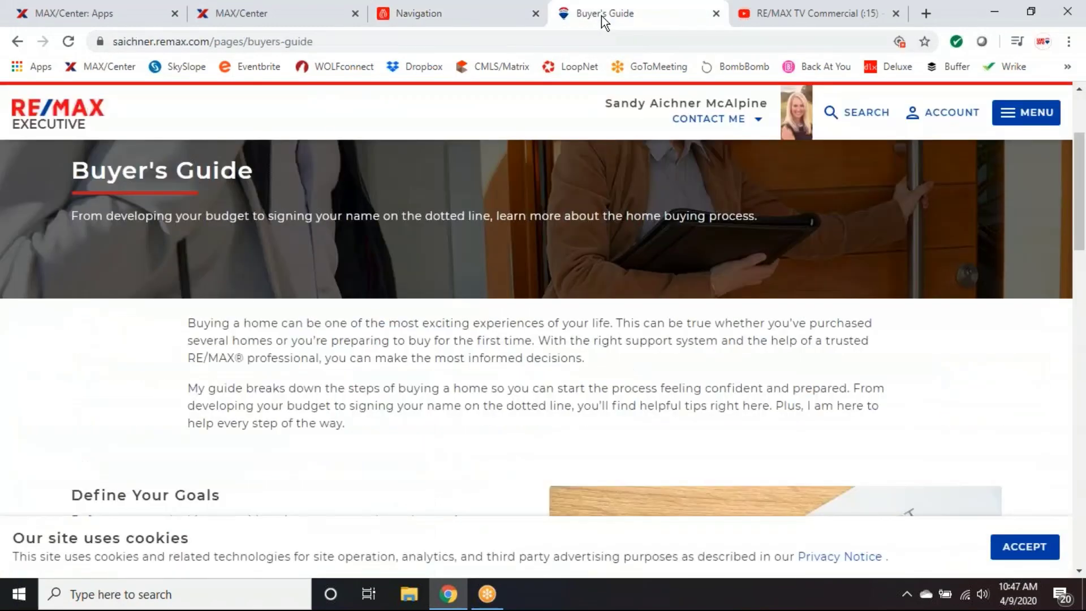
click(1032, 122)
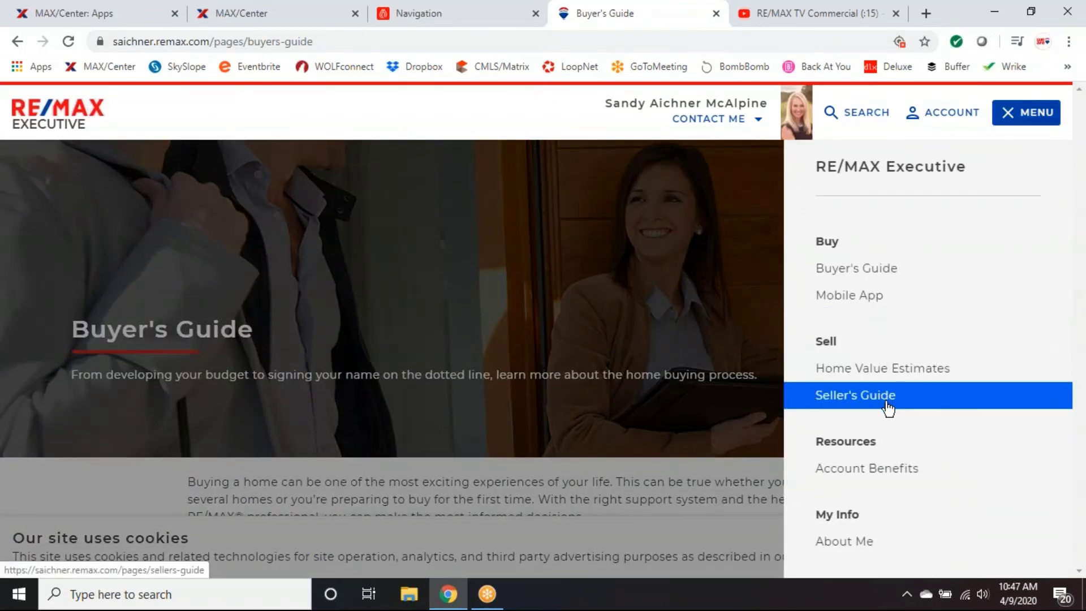
click(481, 14)
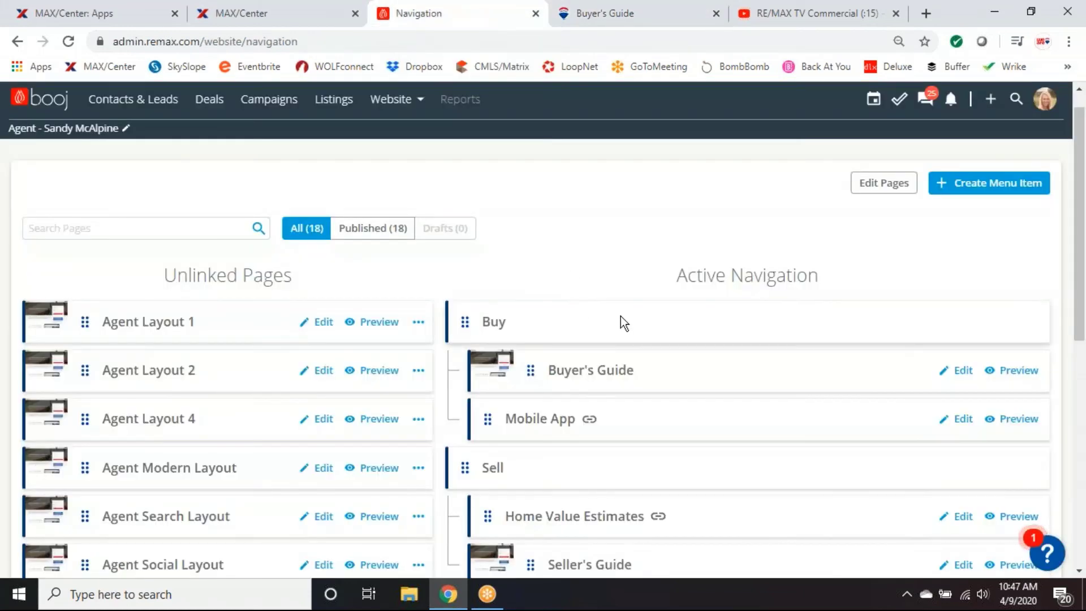
scroll(797, 305, down, 1)
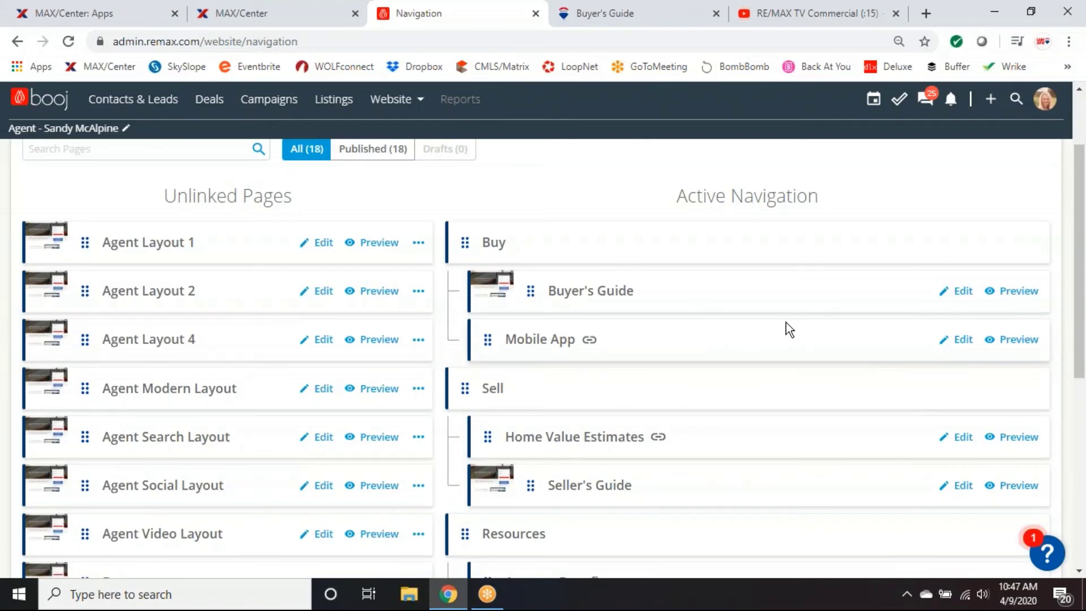
scroll(602, 274, down, 2)
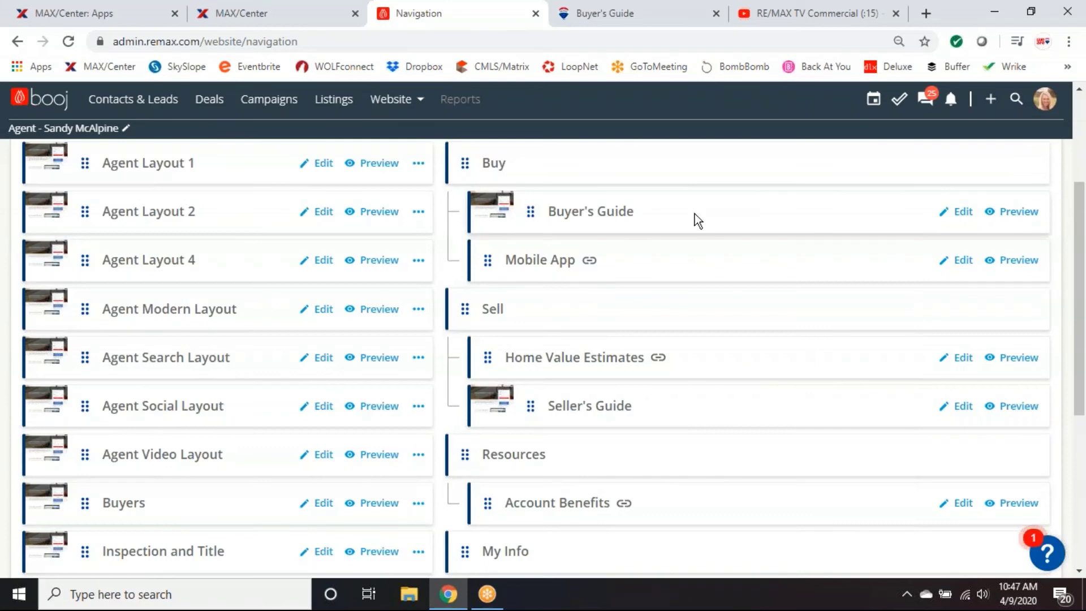
Edit Buyer's Guide and review its Page Details, slug buyers-guide and description, then its blocks.
click(958, 215)
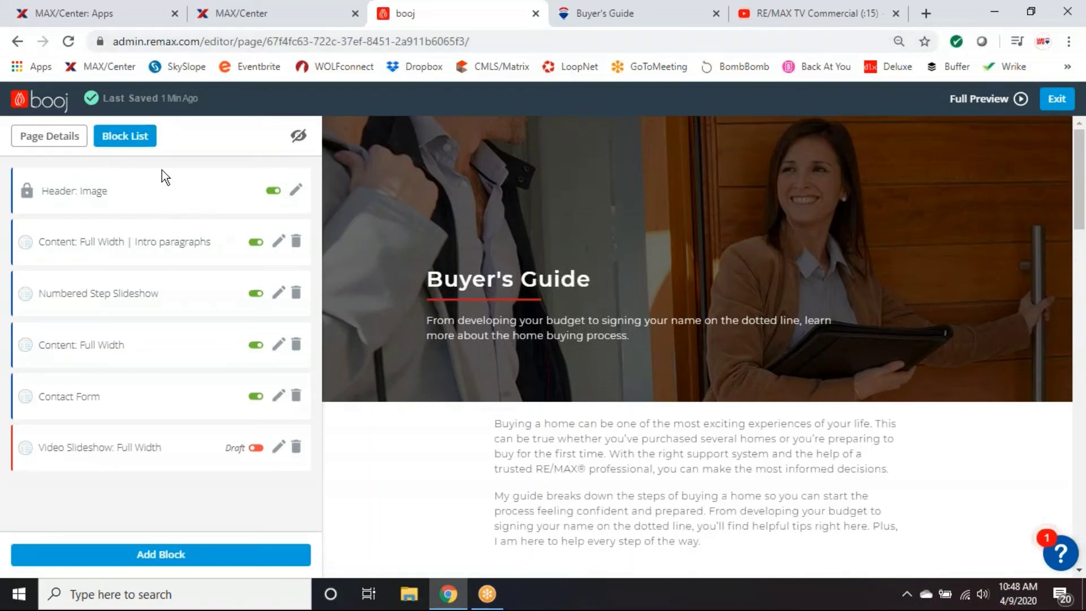
click(59, 142)
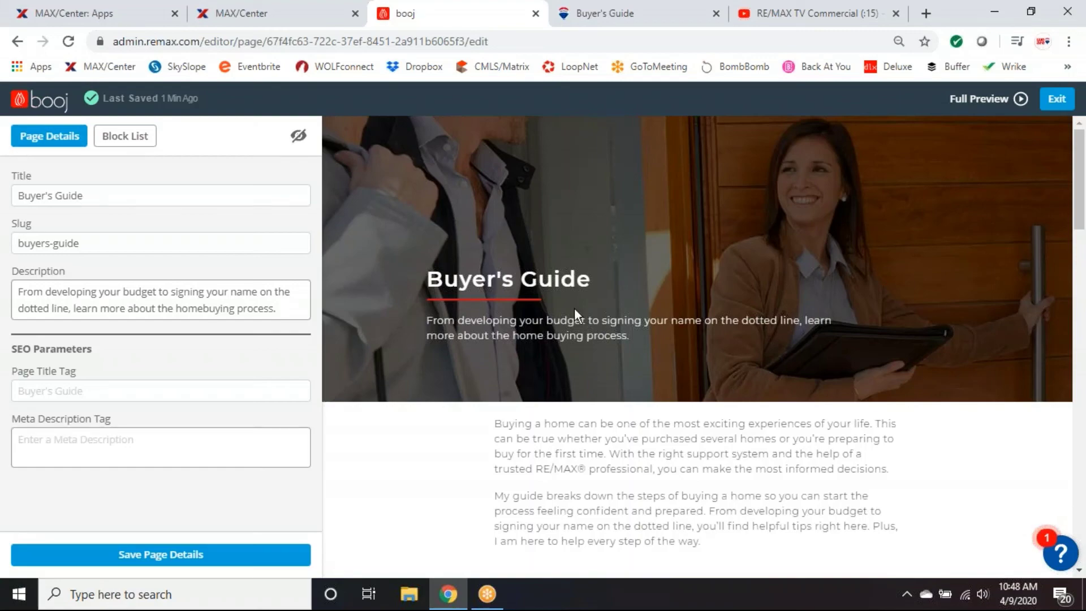
scroll(503, 362, down, 3)
scroll(617, 399, down, 4)
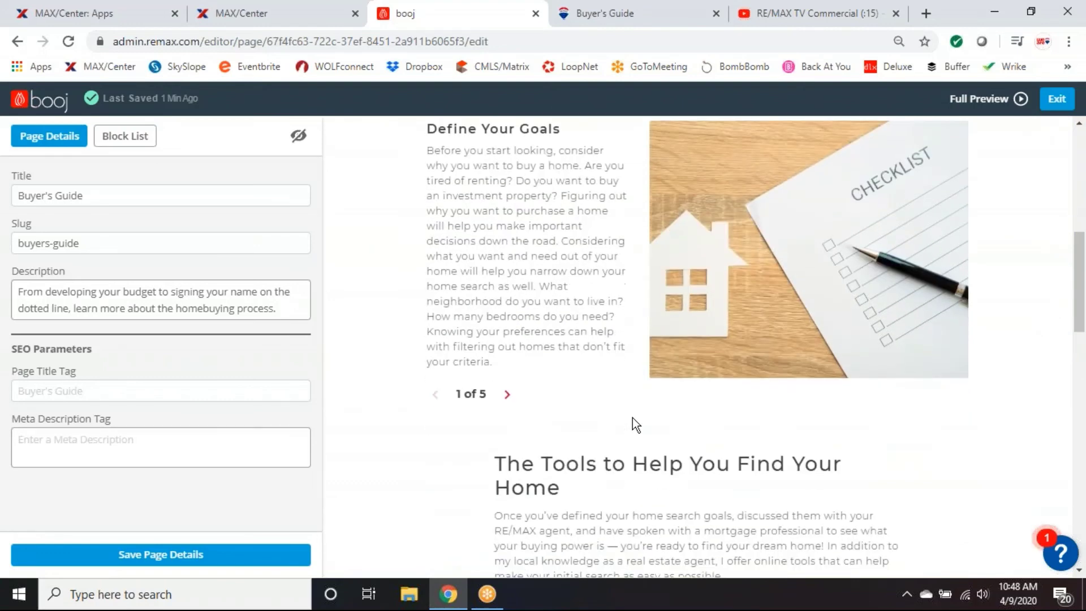
scroll(632, 417, up, 8)
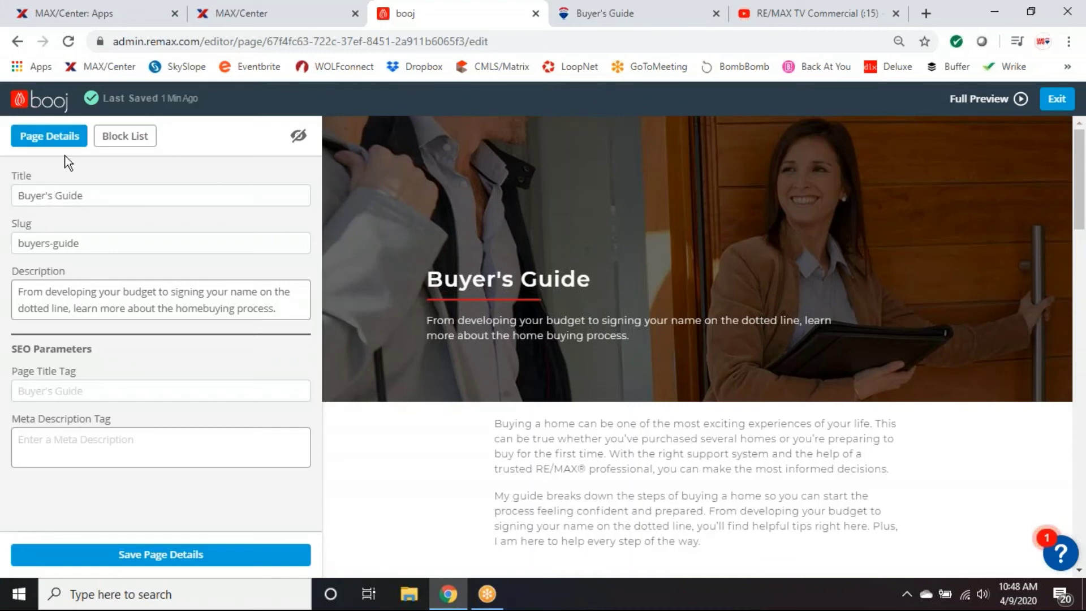
click(127, 140)
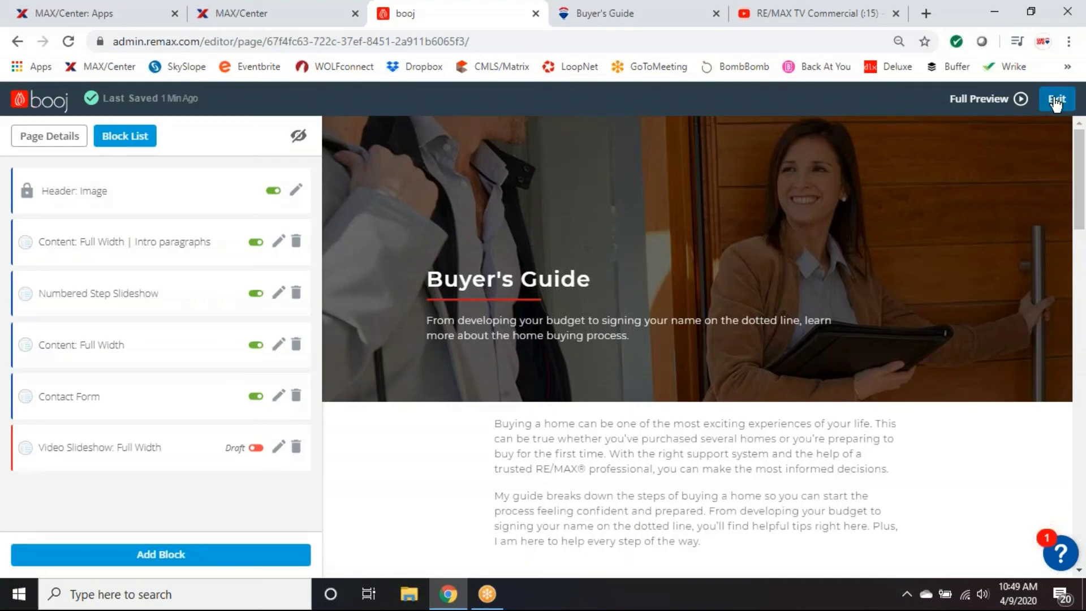
Exit the Buyer's Guide editor and confirm Buyer's Guide and Mobile App sit under Buy in Active Navigation.
click(1056, 100)
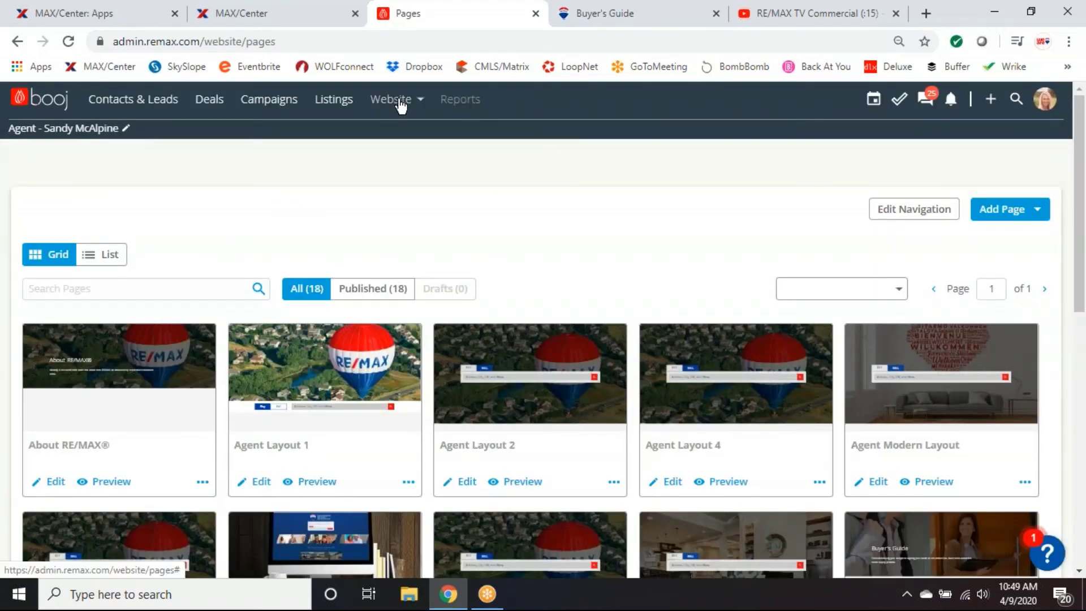
click(396, 100)
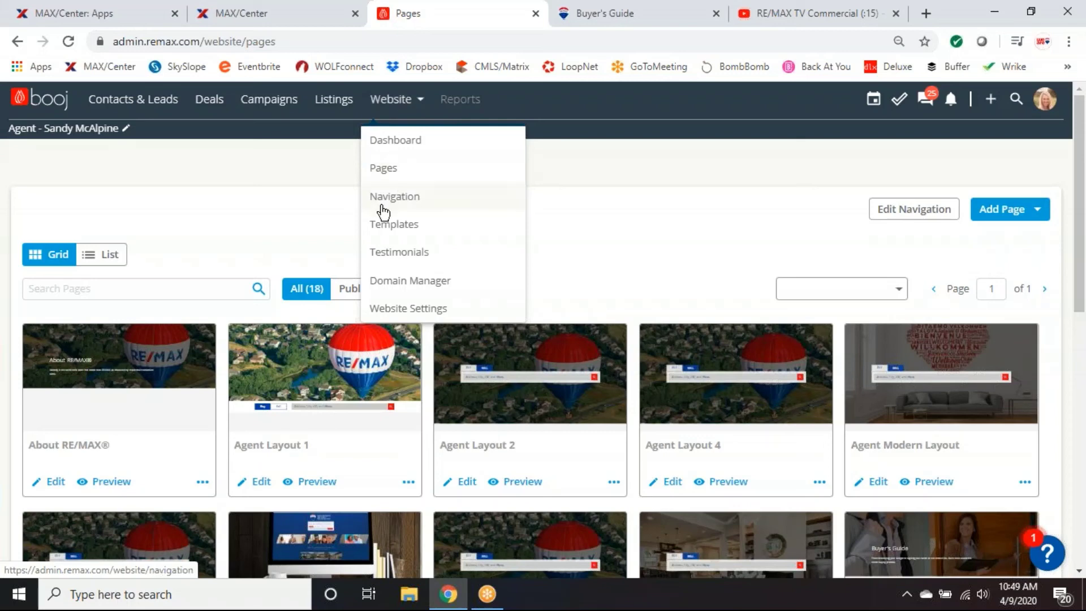
click(399, 198)
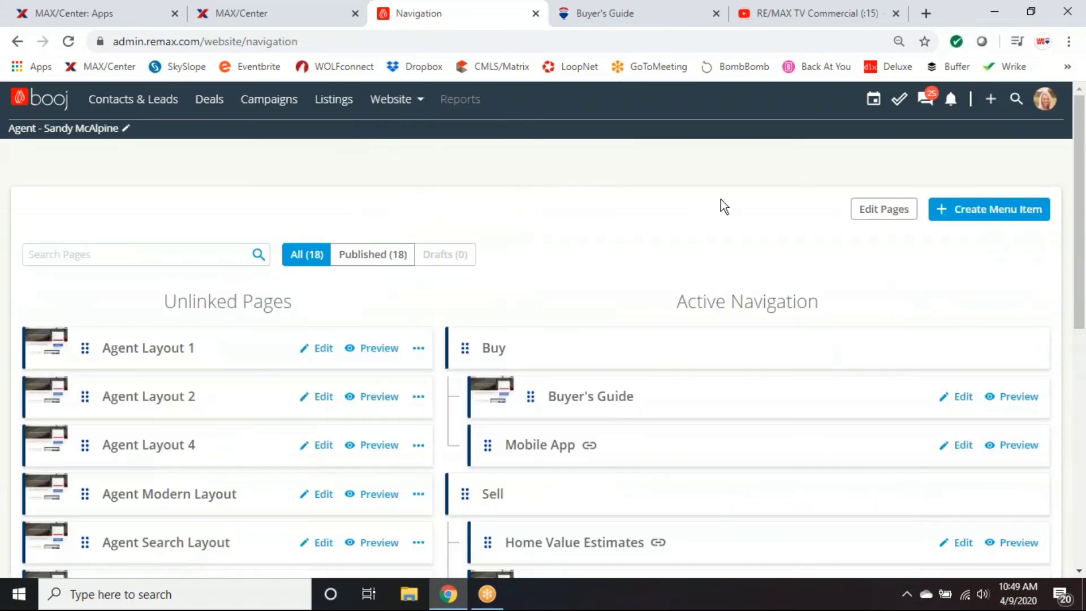
scroll(858, 259, down, 1)
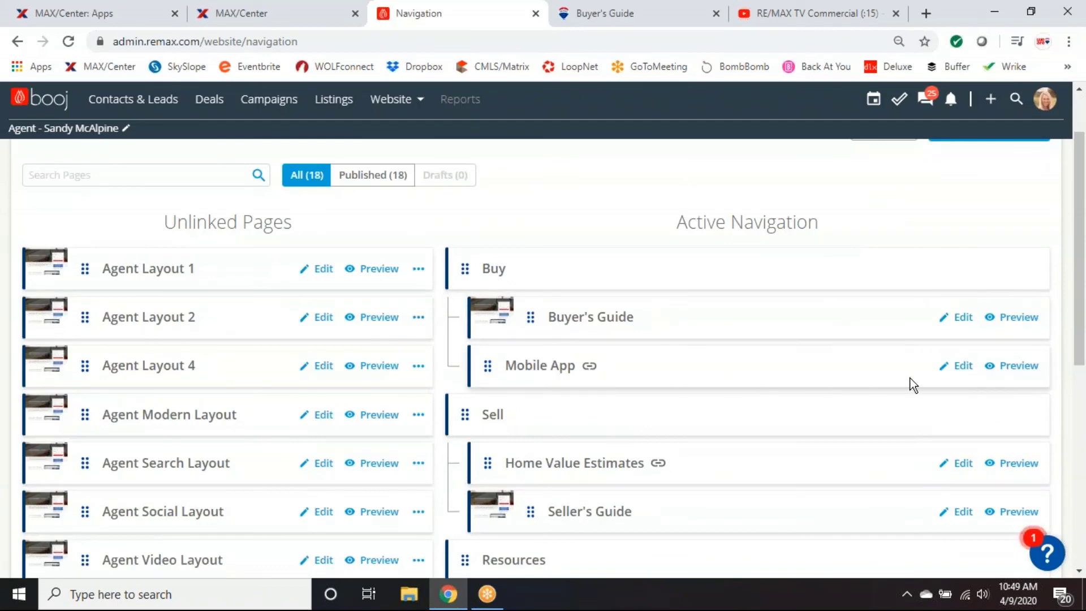
scroll(868, 388, down, 1)
scroll(640, 410, up, 1)
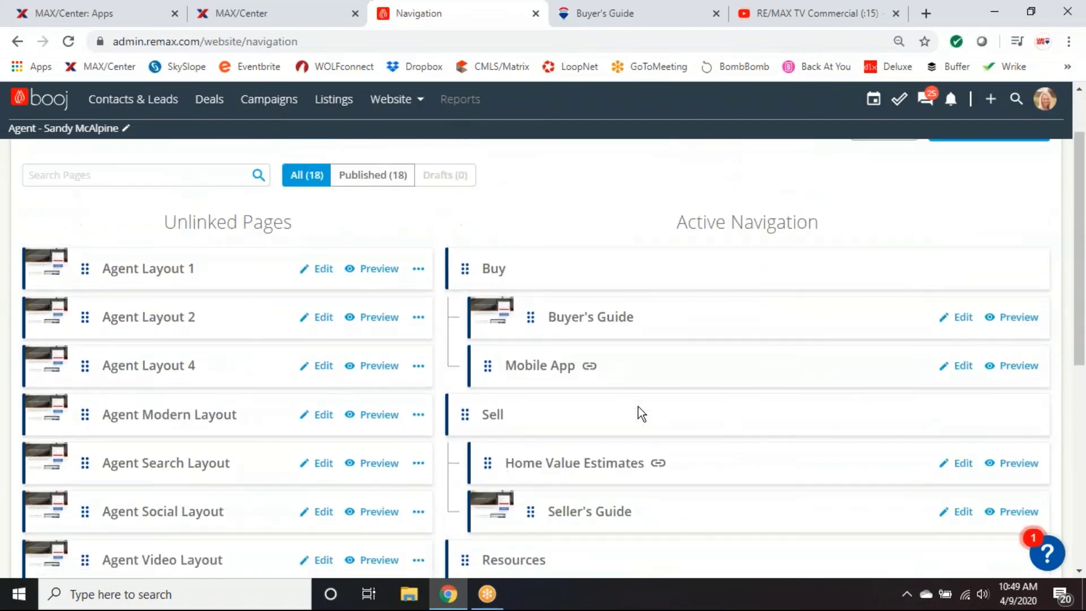
scroll(638, 406, up, 1)
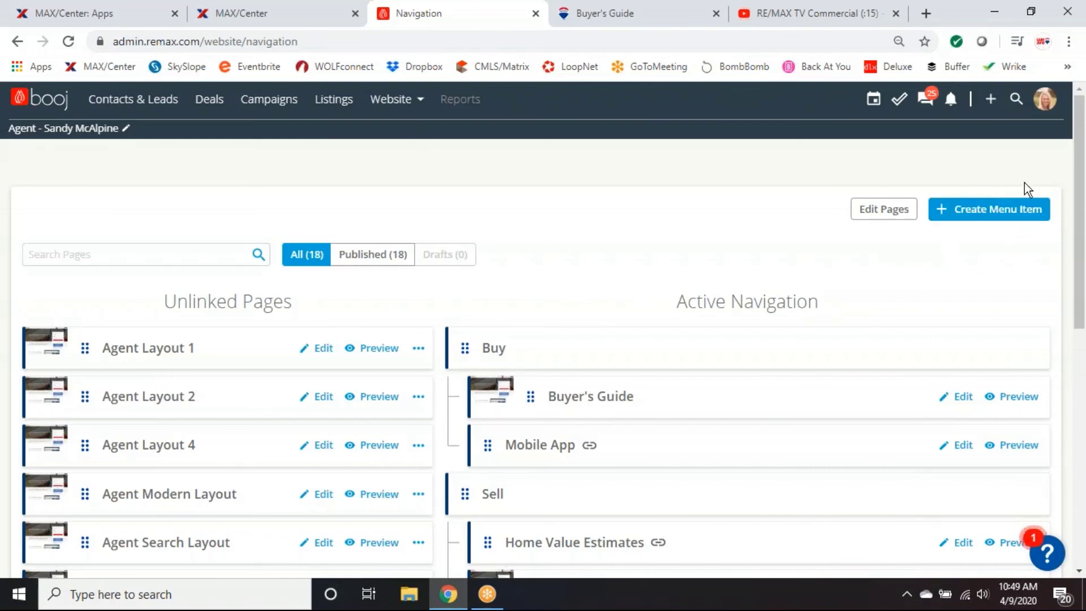
click(411, 102)
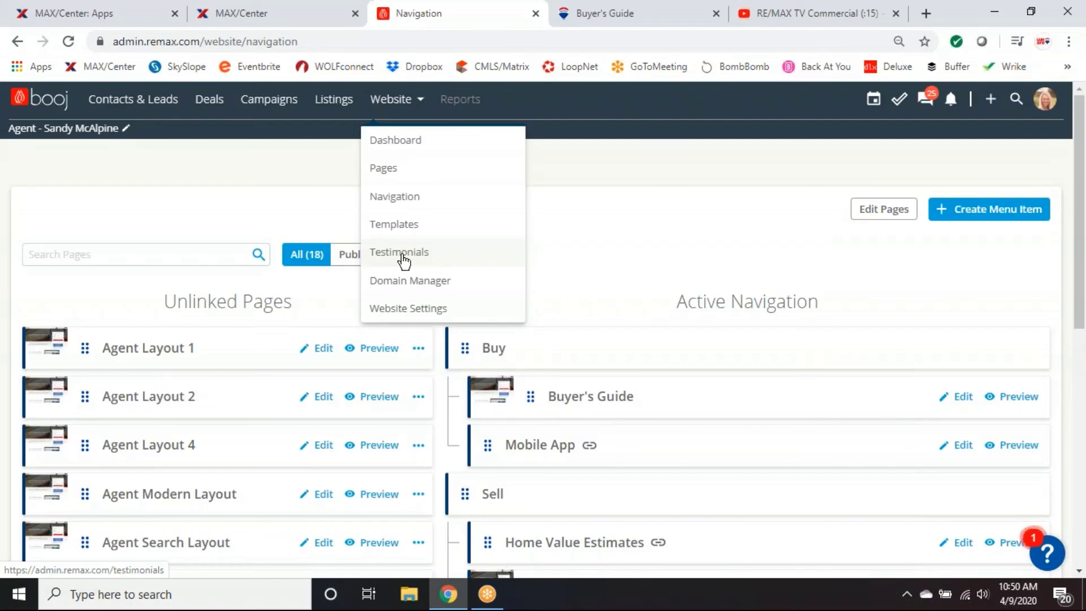
Go to the empty Testimonials page and open the Add Testimonial form.
click(403, 260)
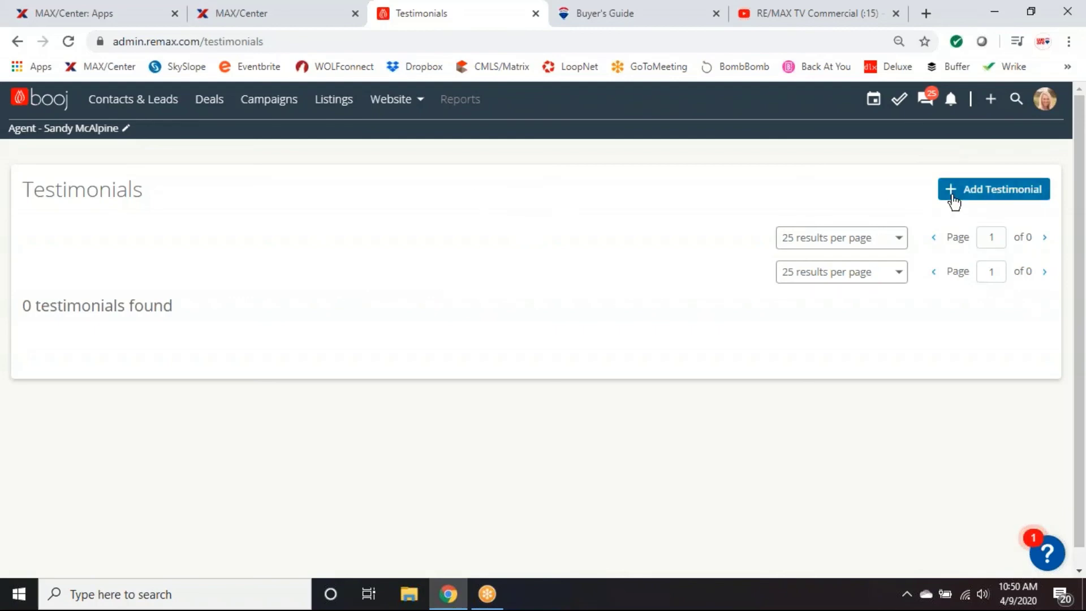
click(991, 192)
Check the Author field and Rating options, keep 5 Stars, then close the form unsaved.
click(383, 220)
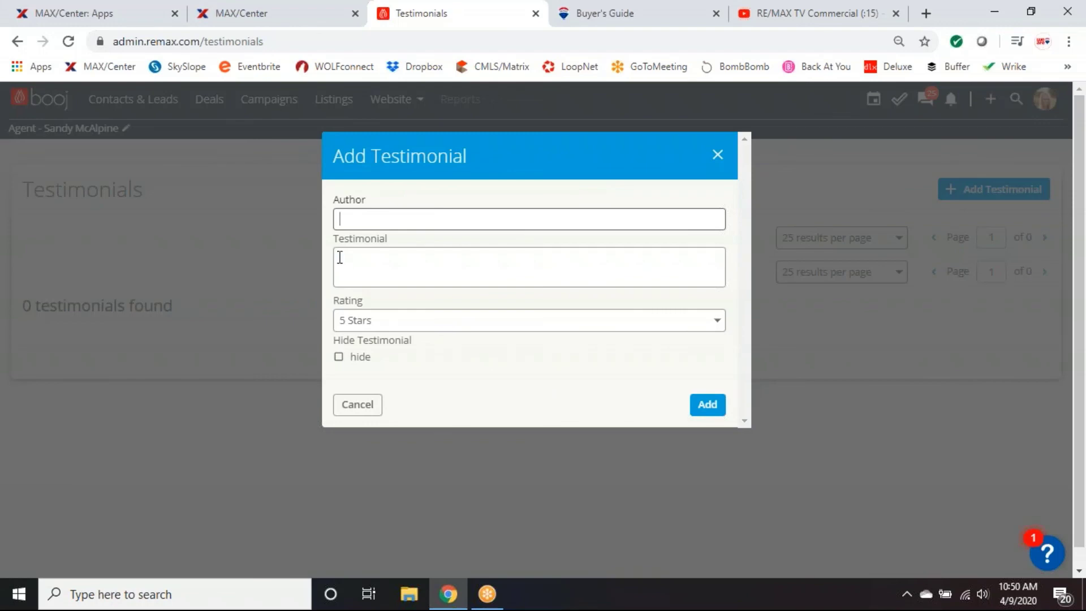
click(428, 327)
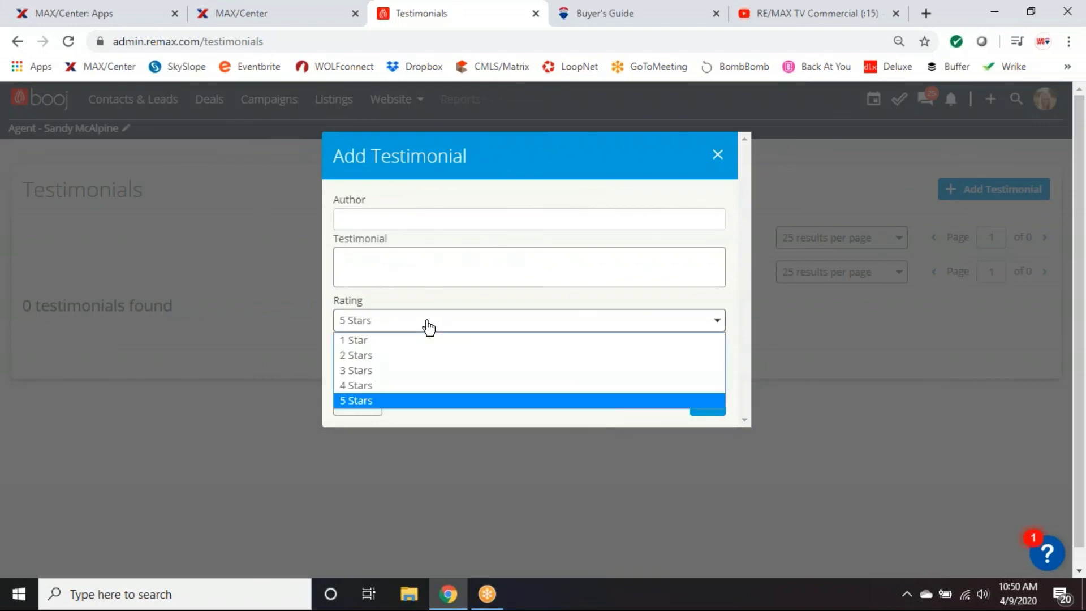
click(428, 327)
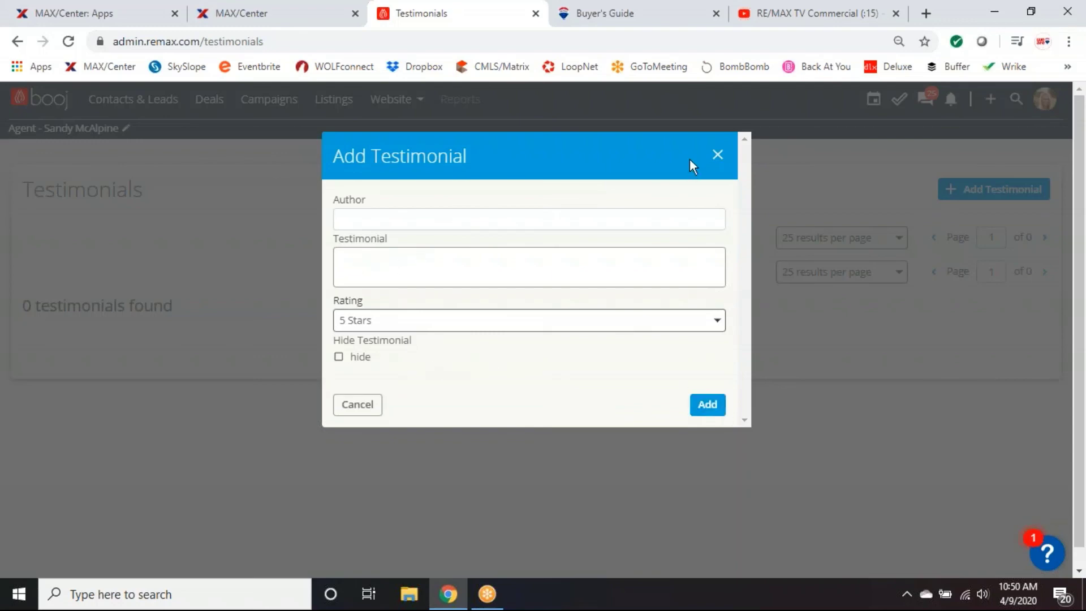
click(717, 157)
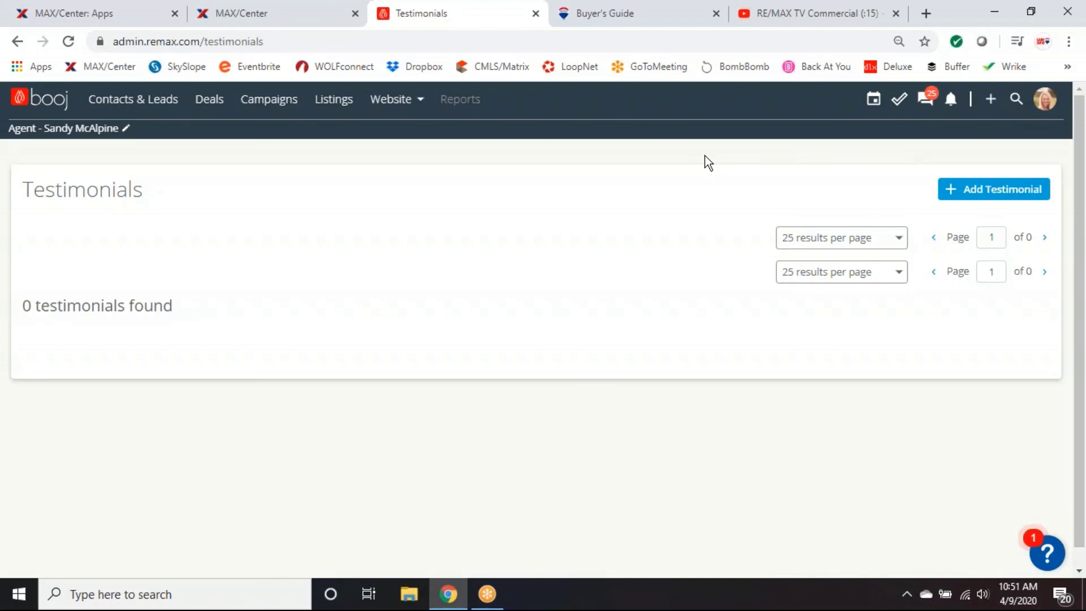
click(407, 105)
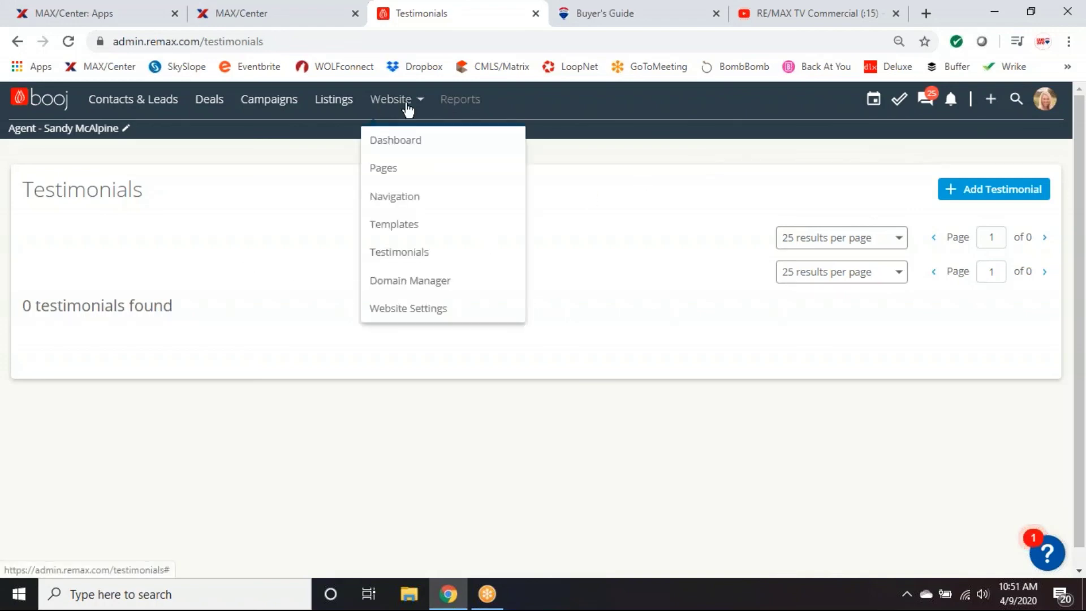
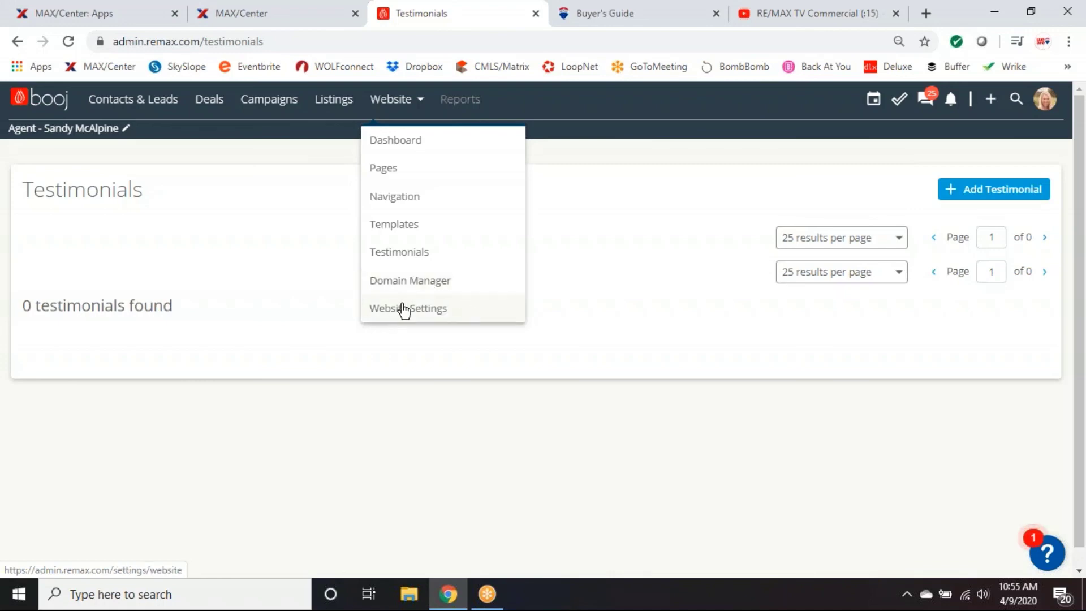
Open Website Settings, which shows registration set to Relaxed for account-based activities only.
click(417, 315)
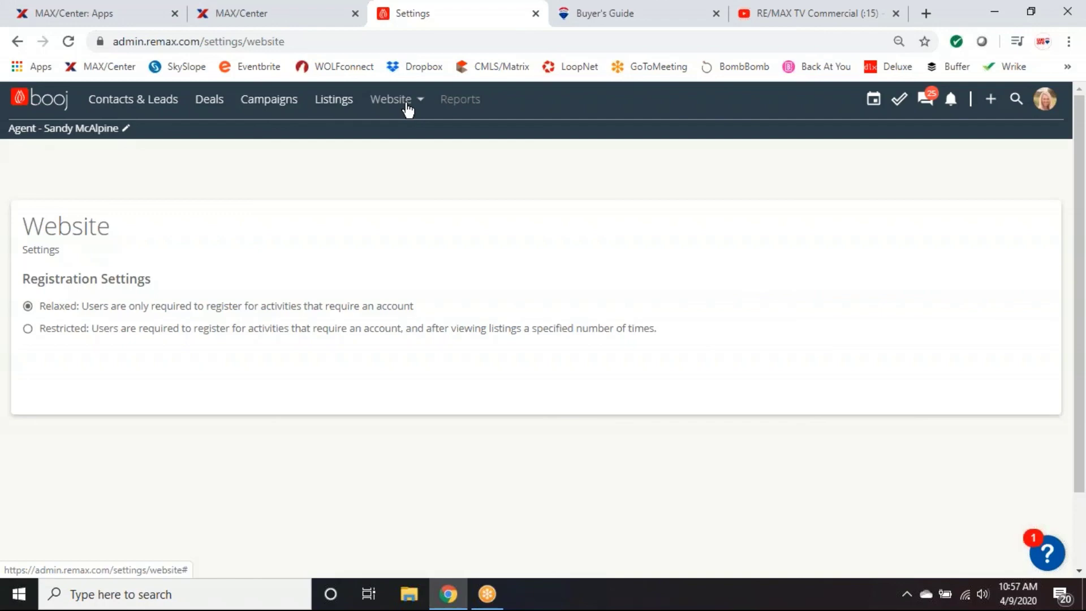
Glance at the website sections list, then open and cancel the role-change dialog.
click(407, 107)
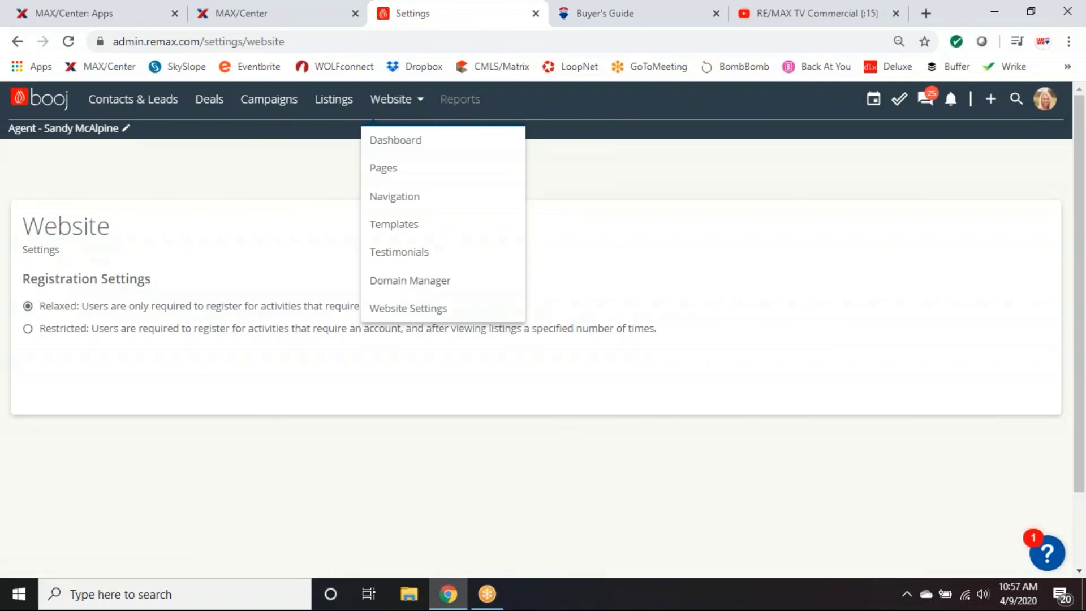
click(615, 162)
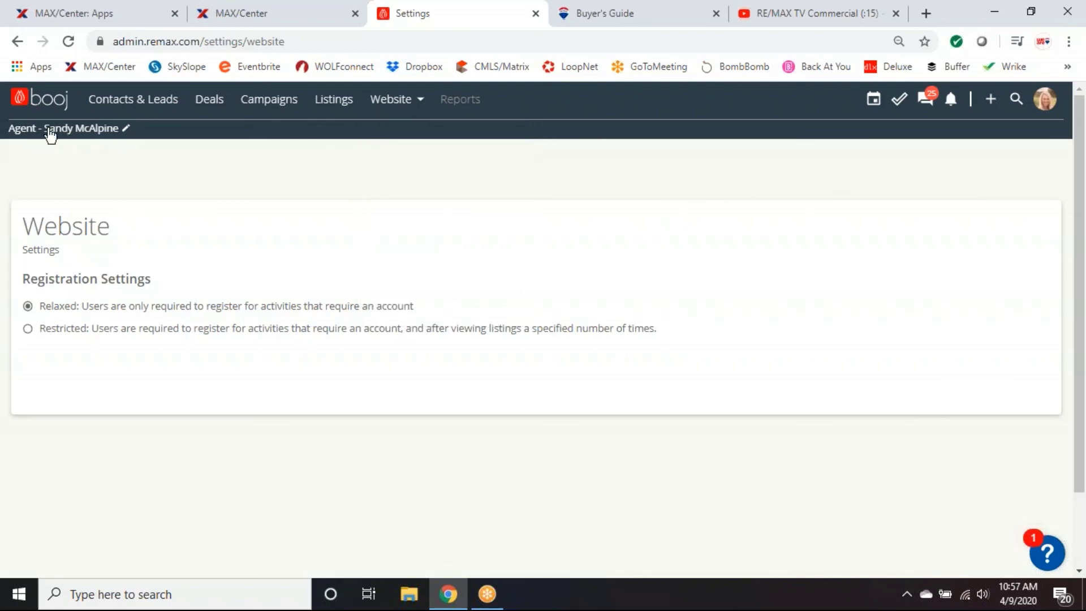
click(50, 130)
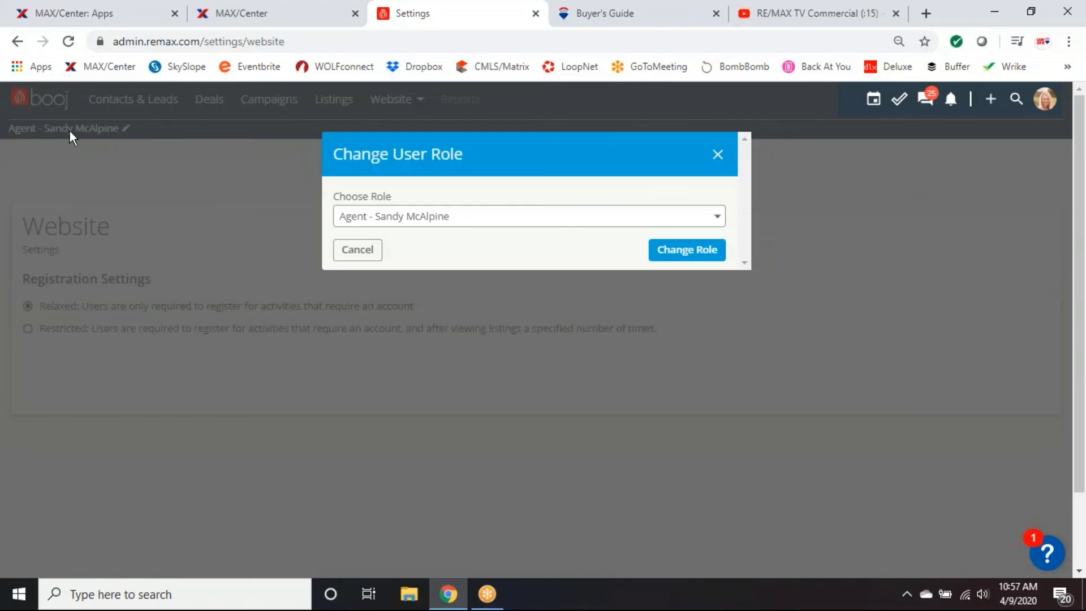
click(717, 154)
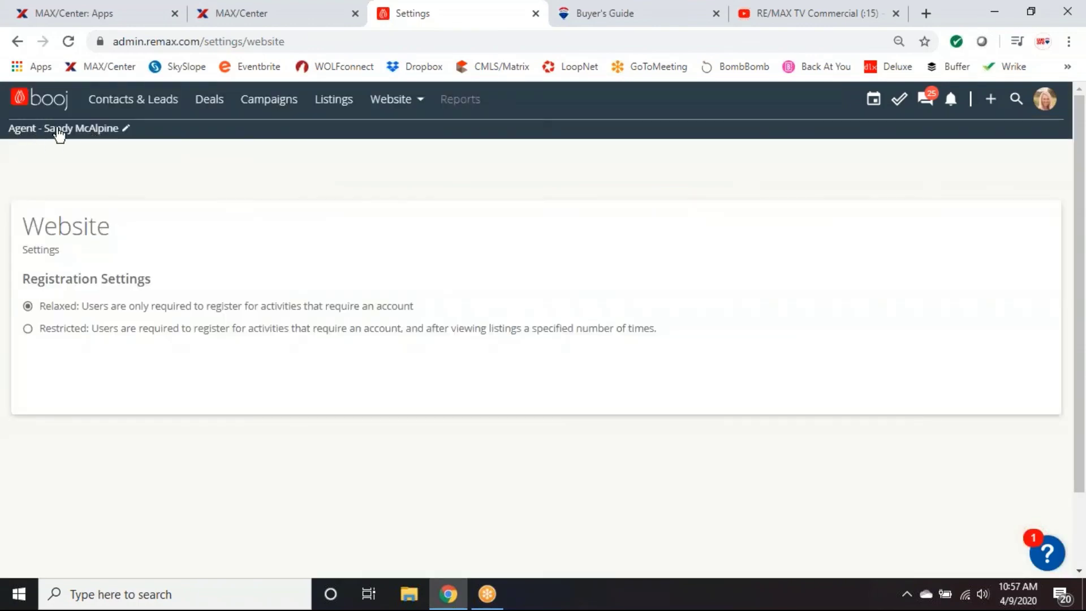
Switch the account's role from Agent to the team's Team Leader role.
click(59, 134)
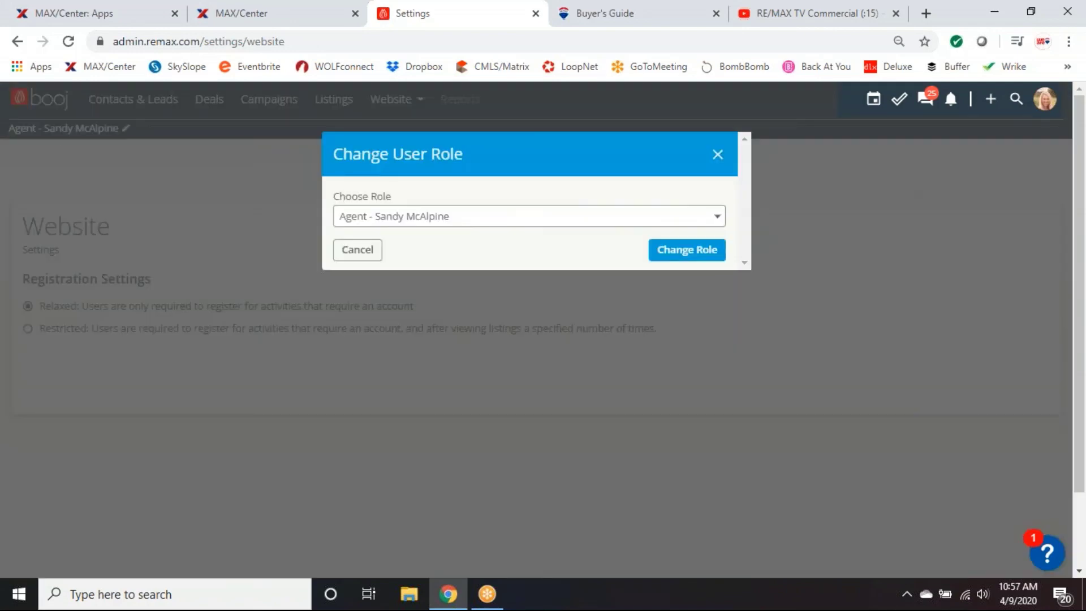
click(717, 217)
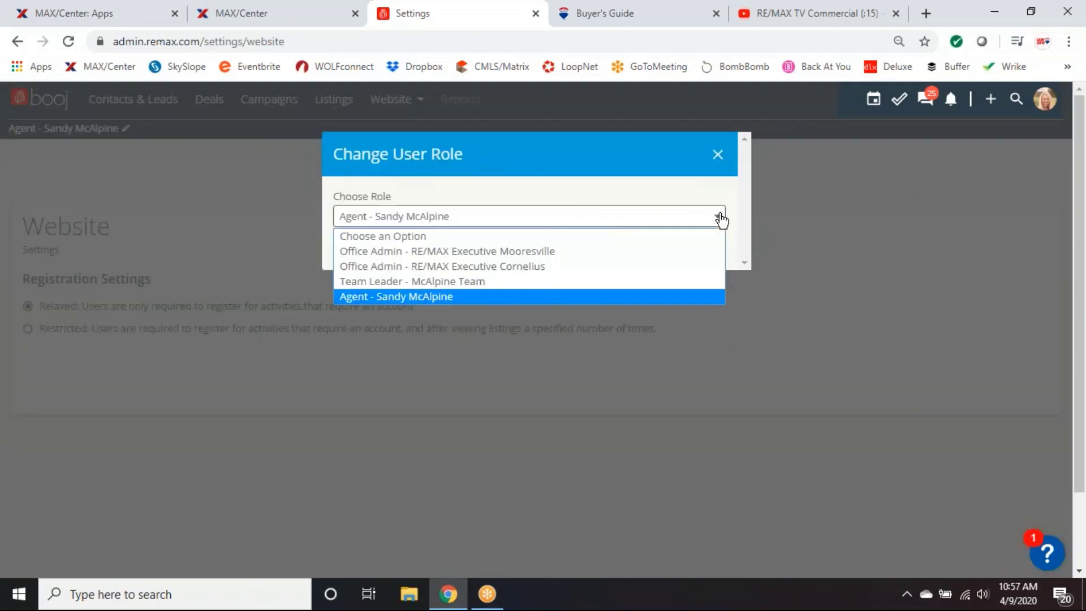
click(422, 279)
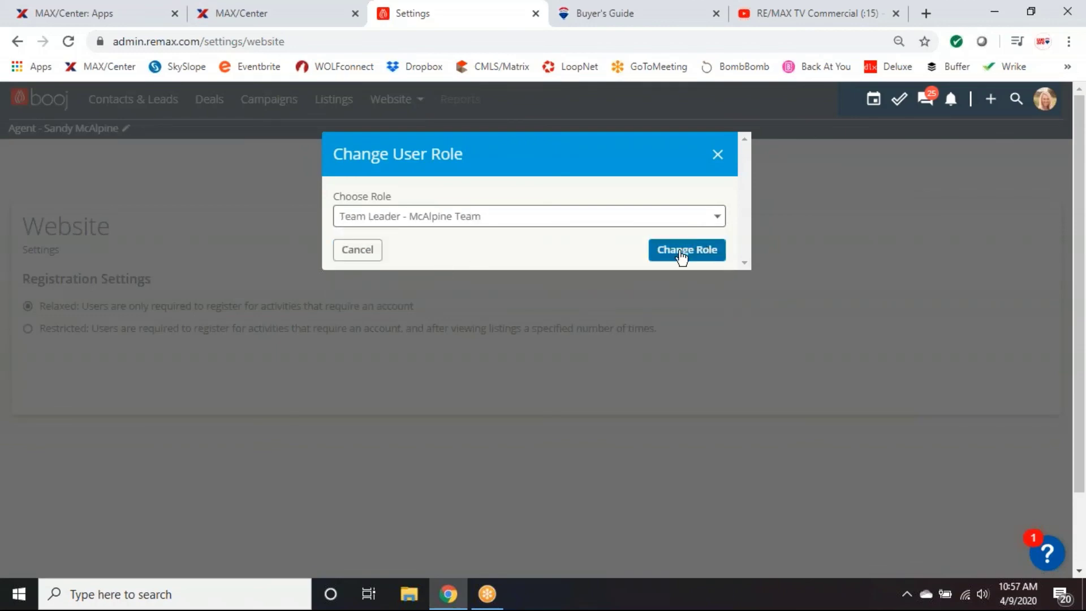
click(689, 255)
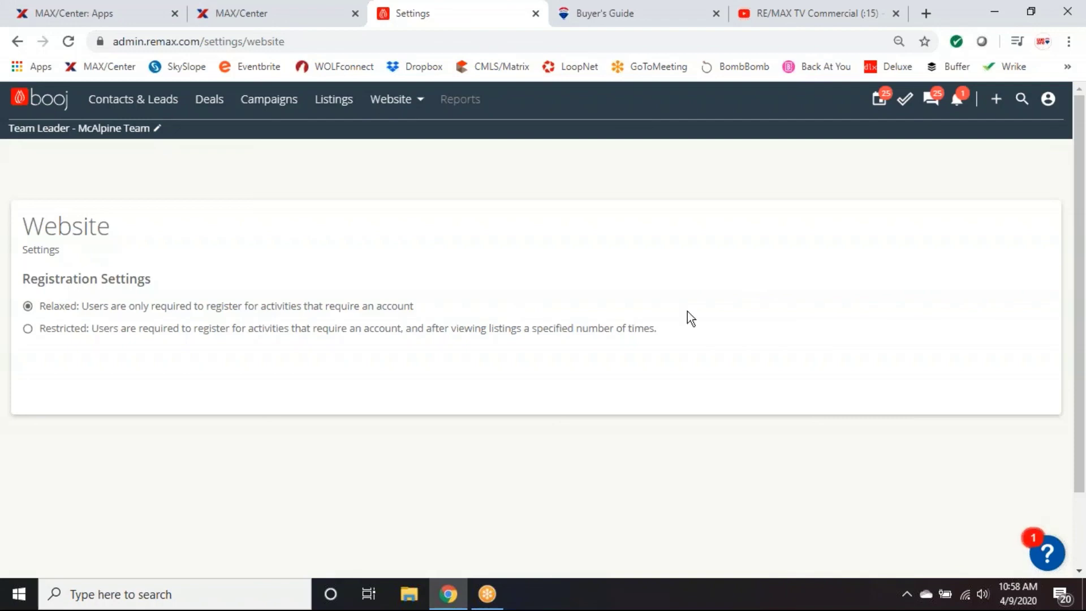
Scroll down the reloaded Website Settings page, now viewed as Team Leader.
scroll(410, 87, down, 2)
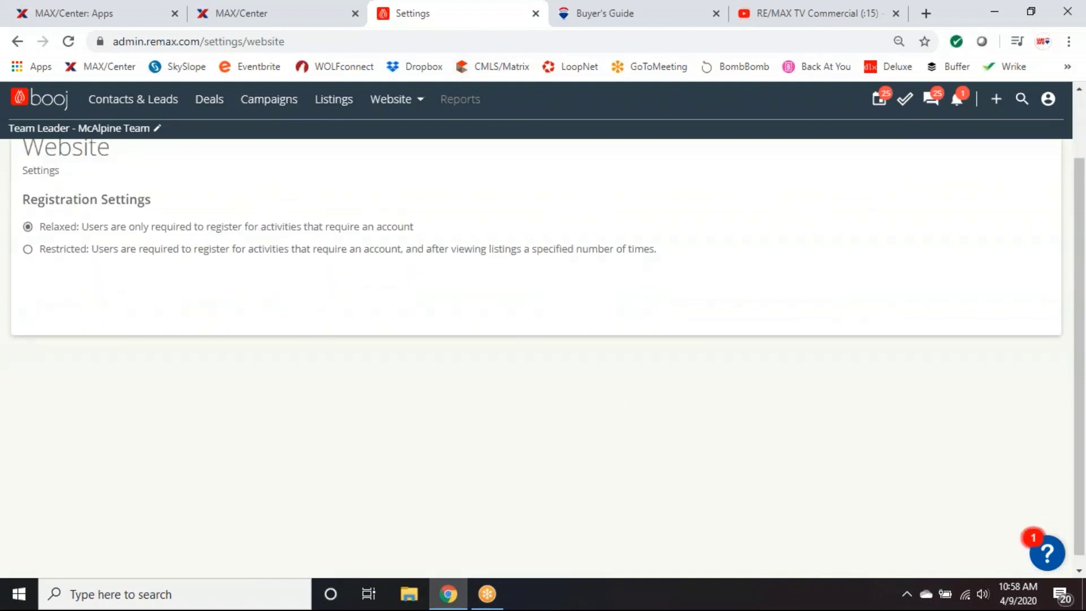